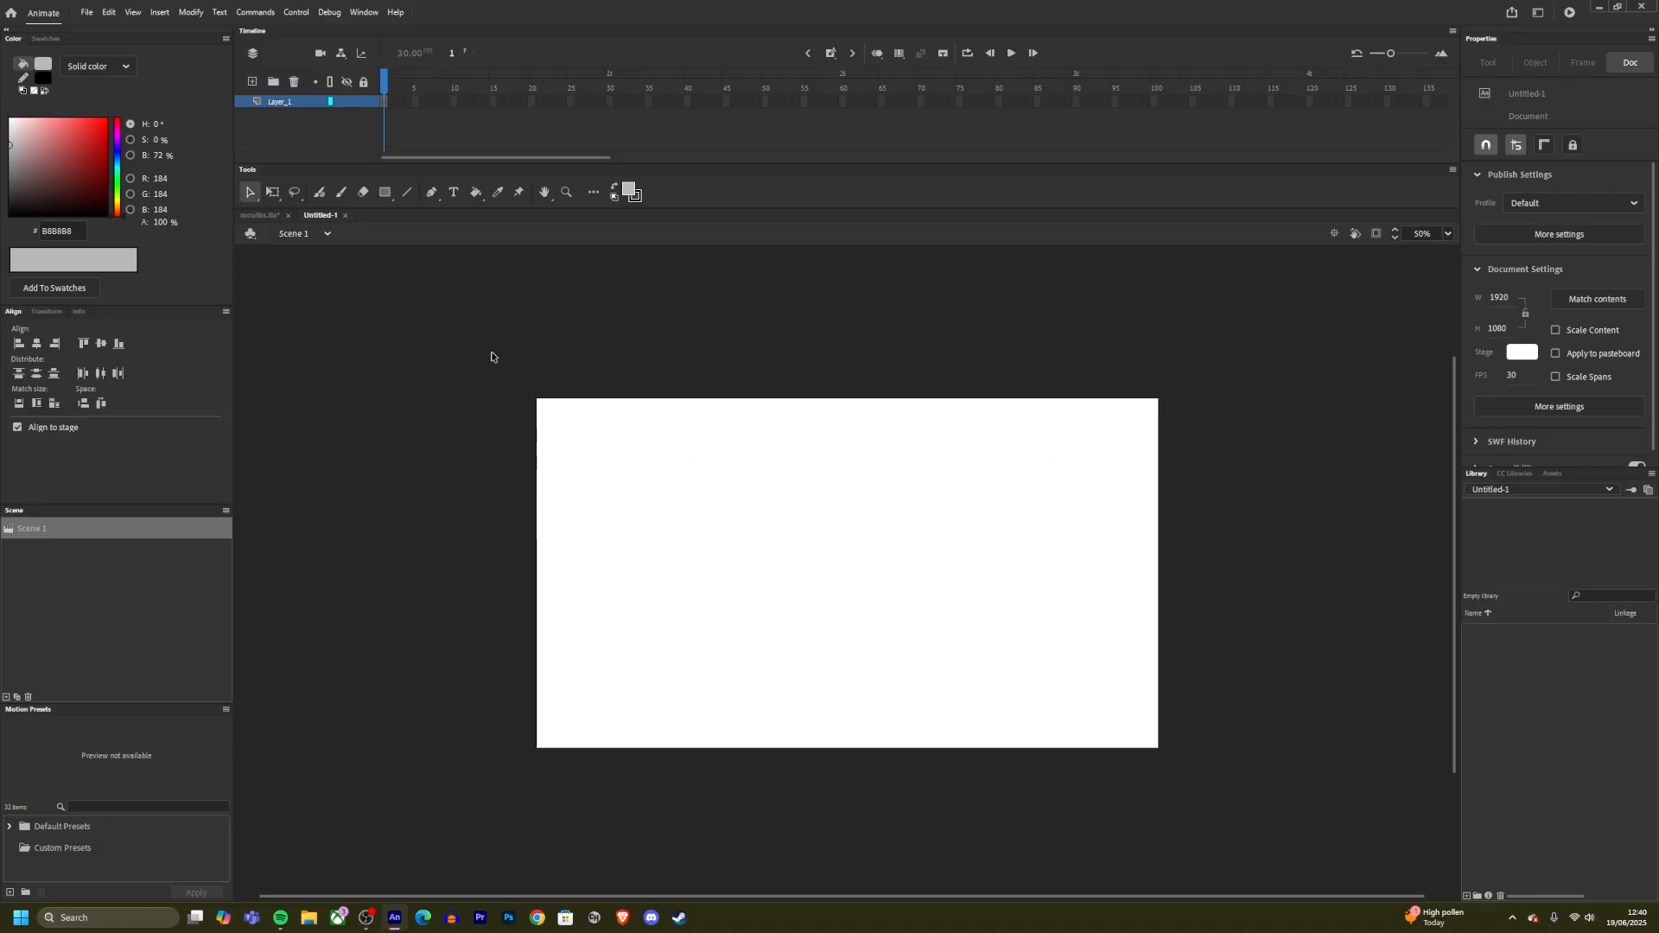
# Step: Draw a circle about 820 px in diameter near the middle of the stage with the Oval tool
pyautogui.click(384, 193)
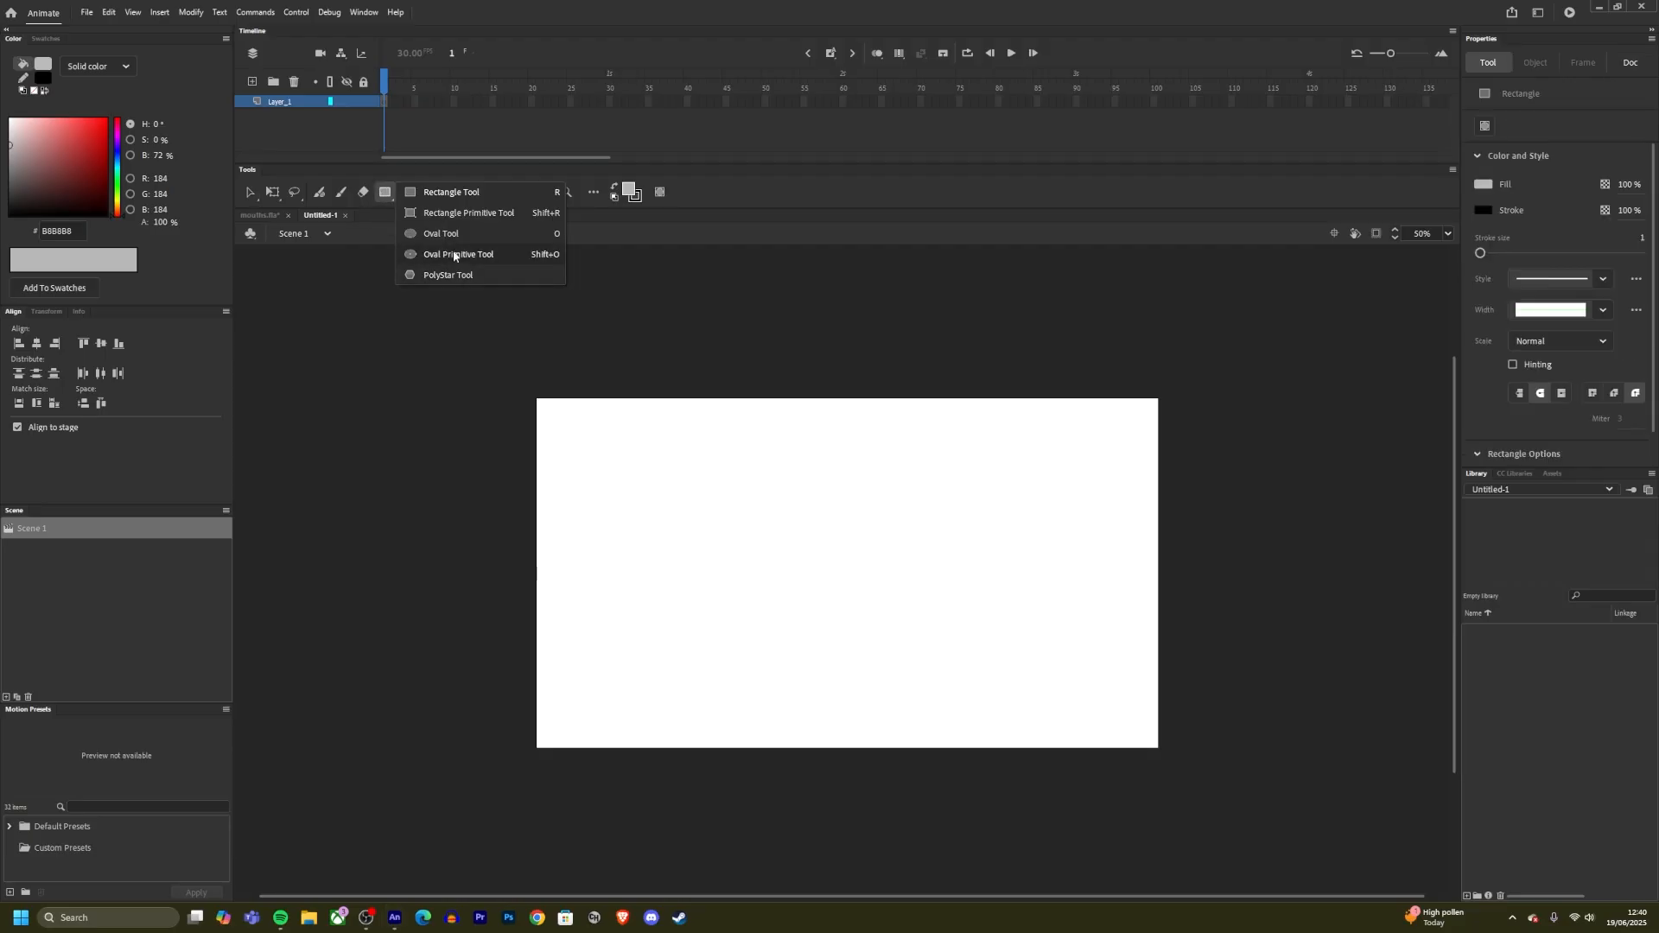
pyautogui.click(385, 199)
pyautogui.click(433, 235)
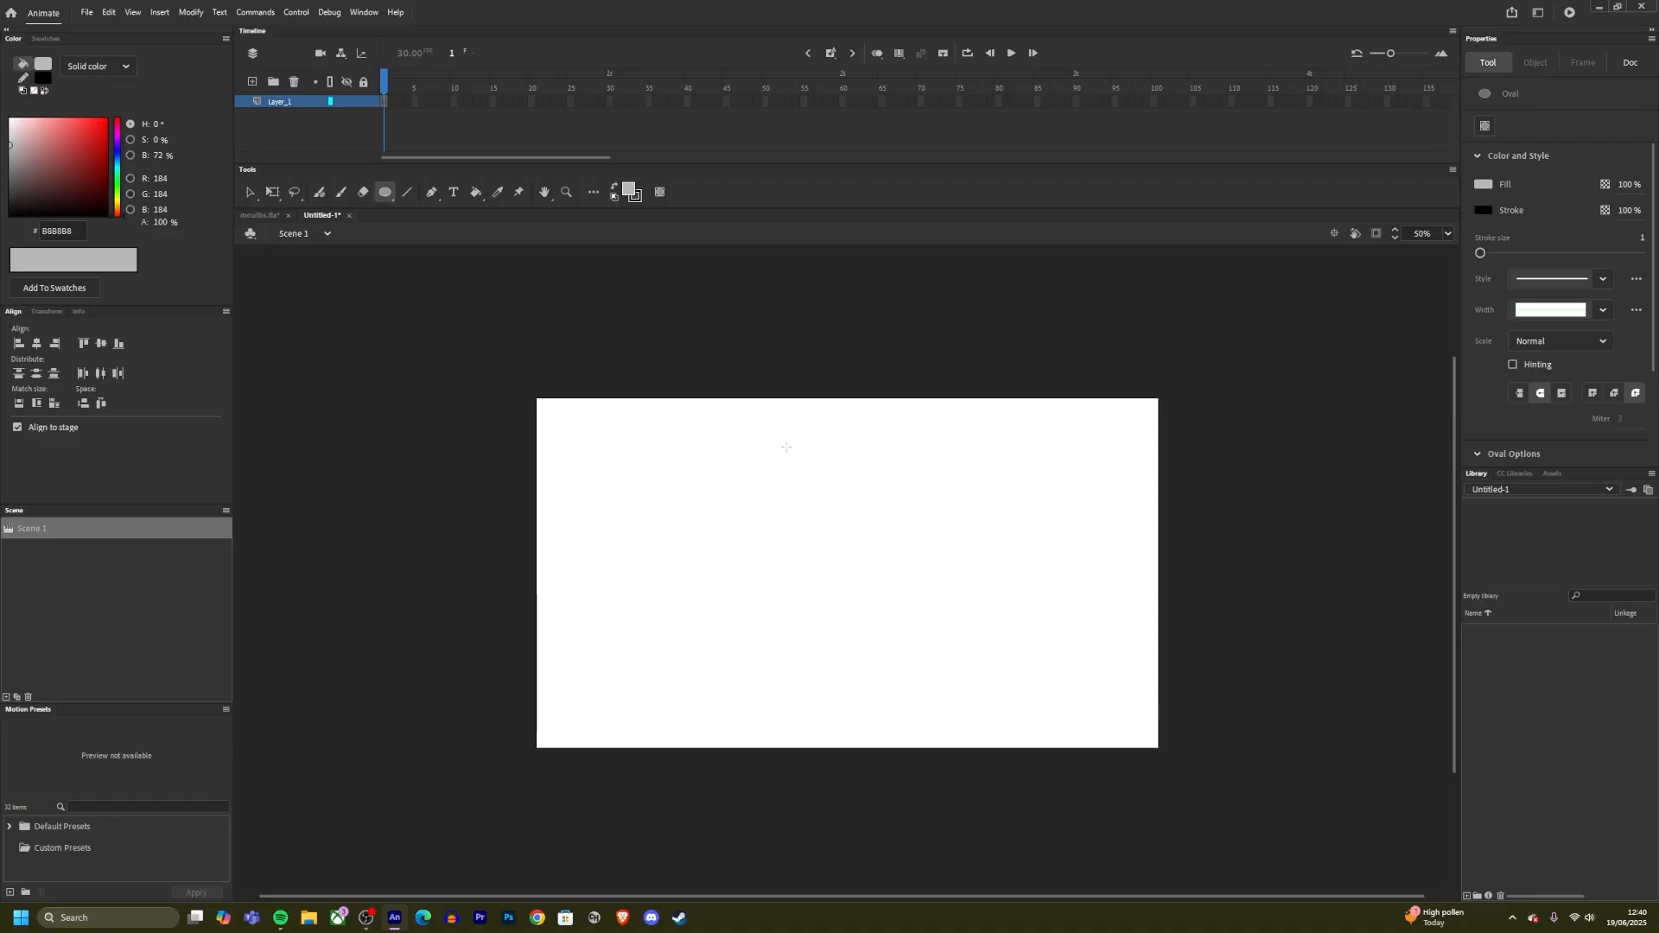
pyautogui.moveTo(736, 430); pyautogui.dragTo(939, 696)
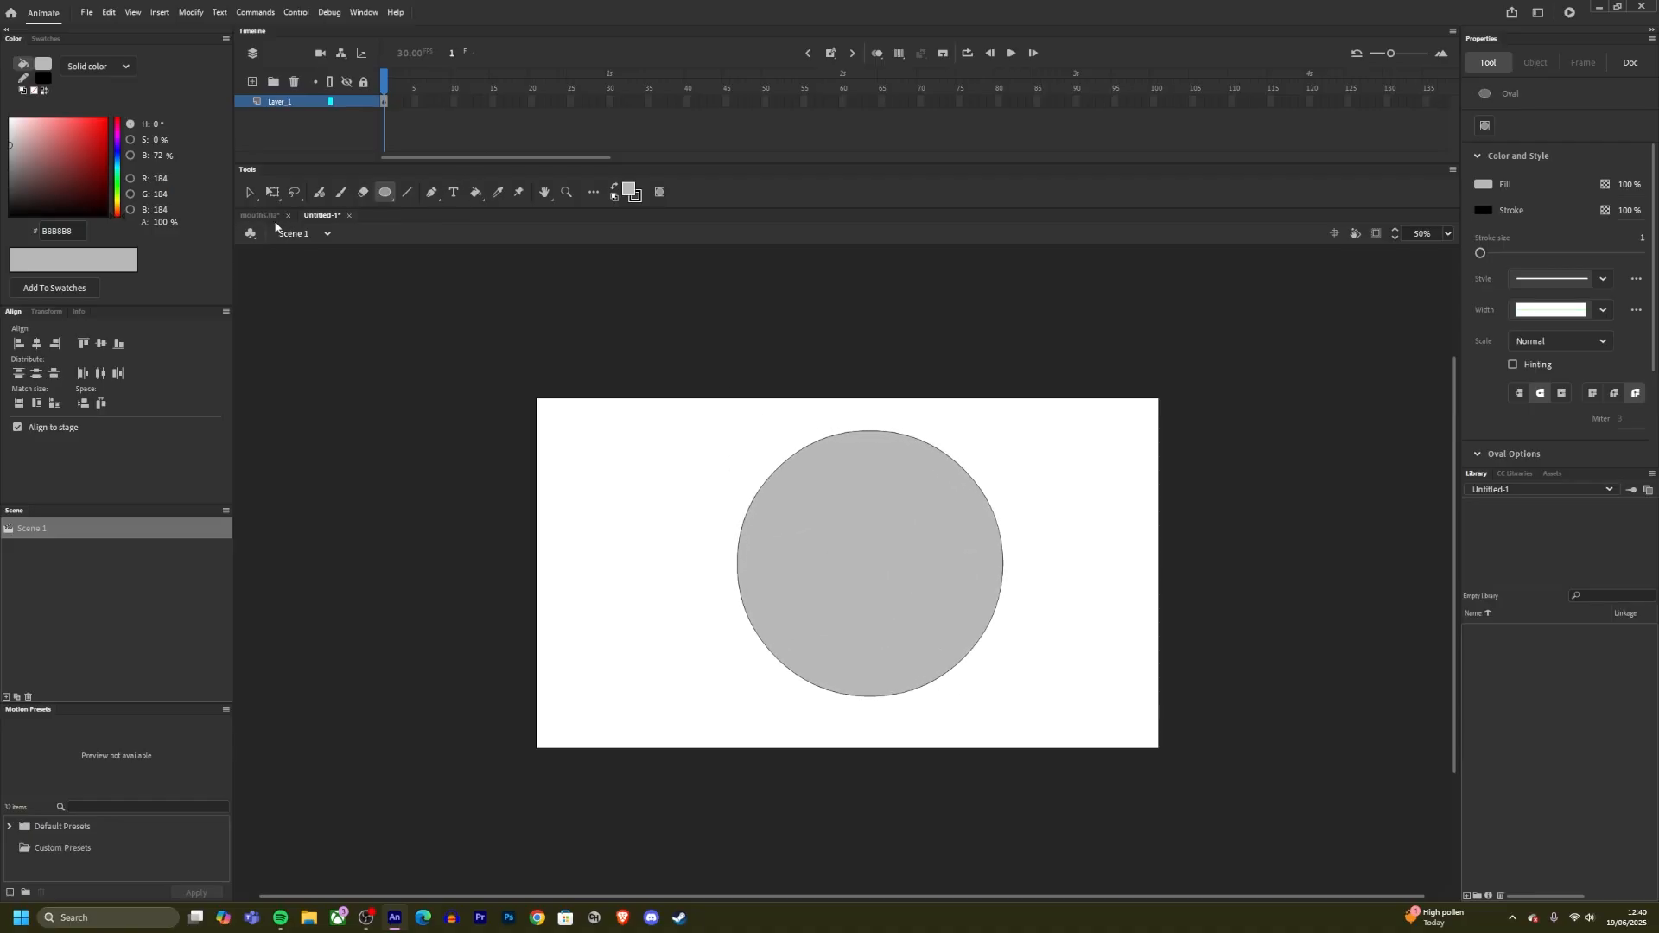
pyautogui.click(249, 192)
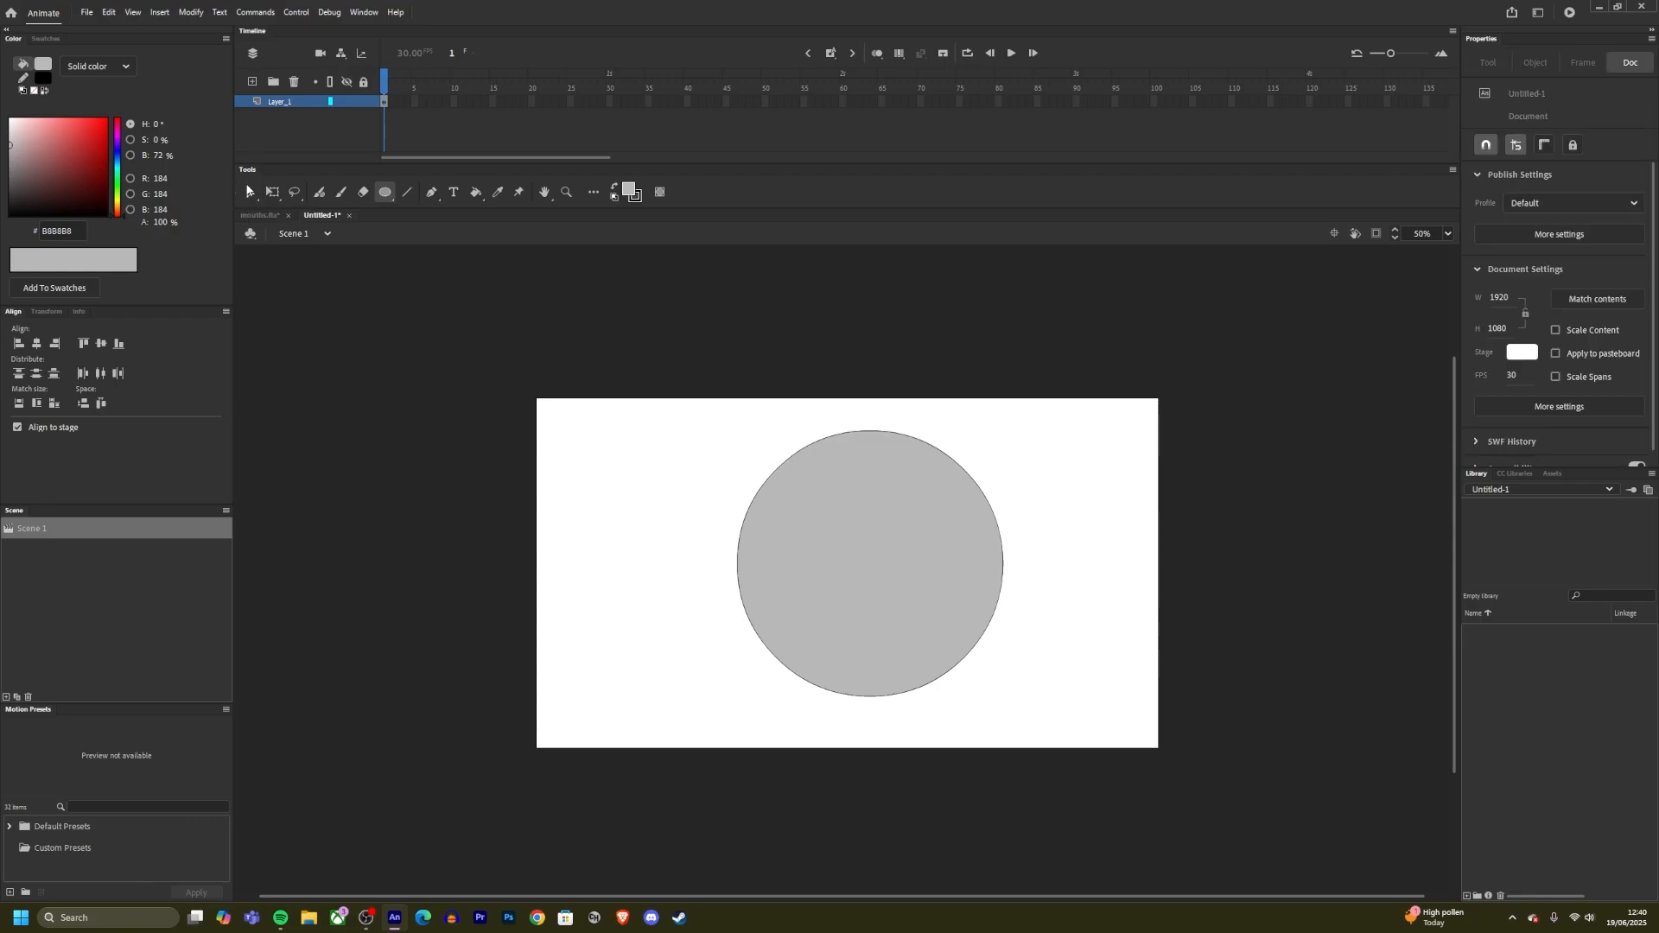
pyautogui.click(386, 192)
pyautogui.moveTo(561, 463); pyautogui.dragTo(678, 580)
pyautogui.moveTo(459, 651); pyautogui.dragTo(591, 749)
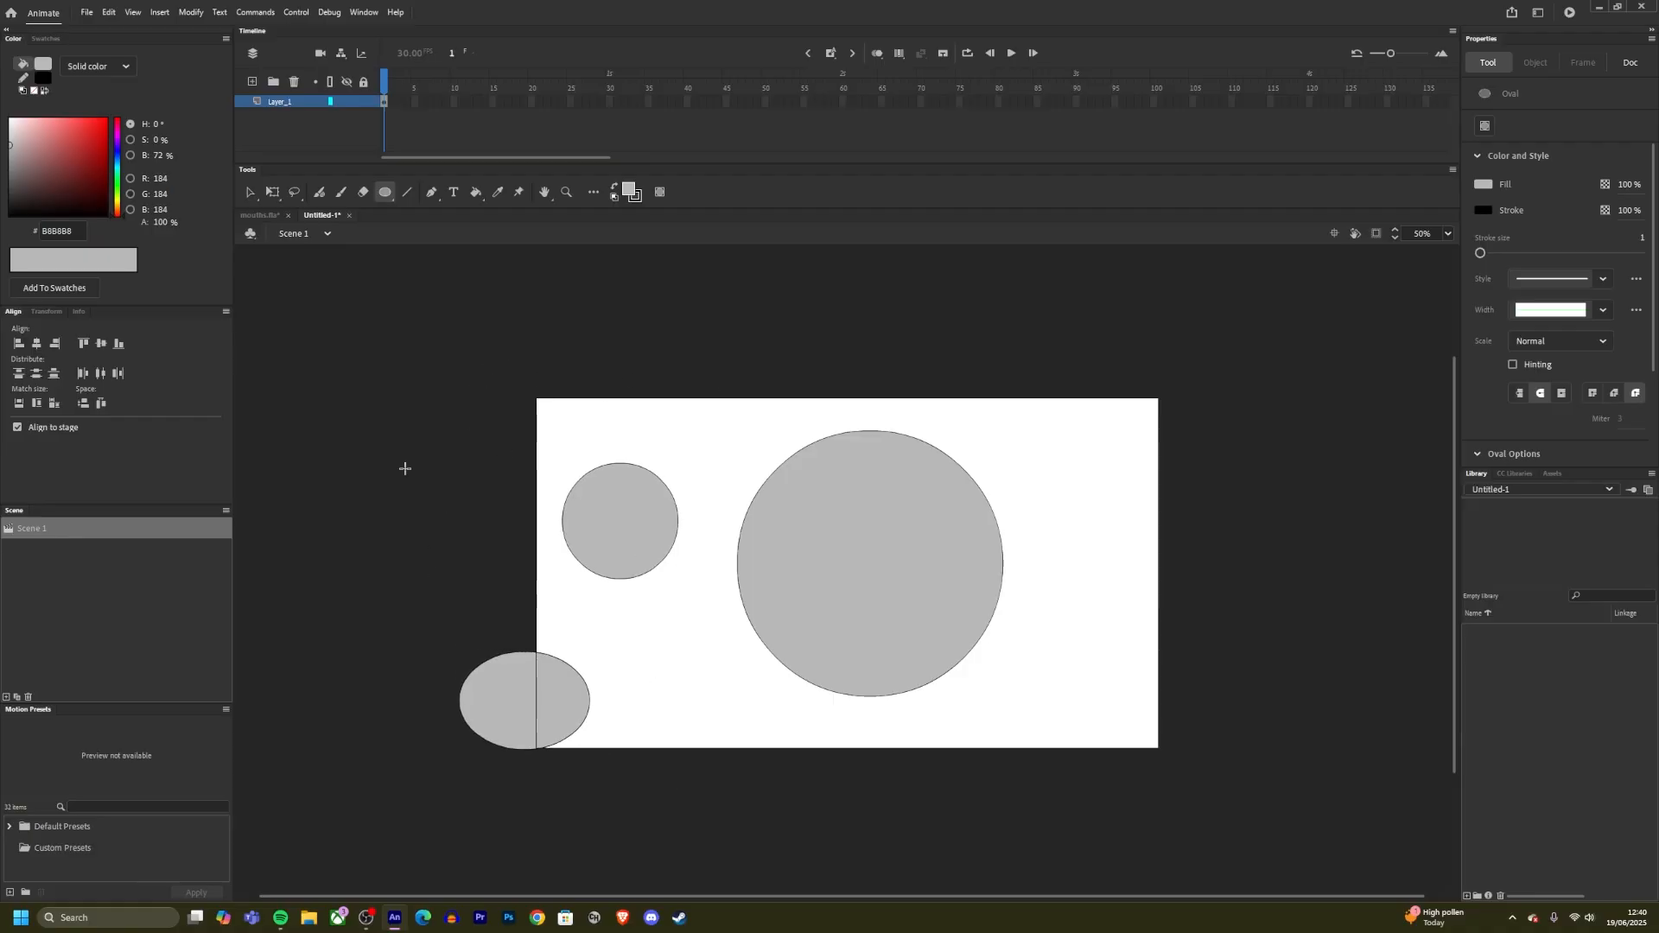
pyautogui.moveTo(635, 614); pyautogui.dragTo(694, 712)
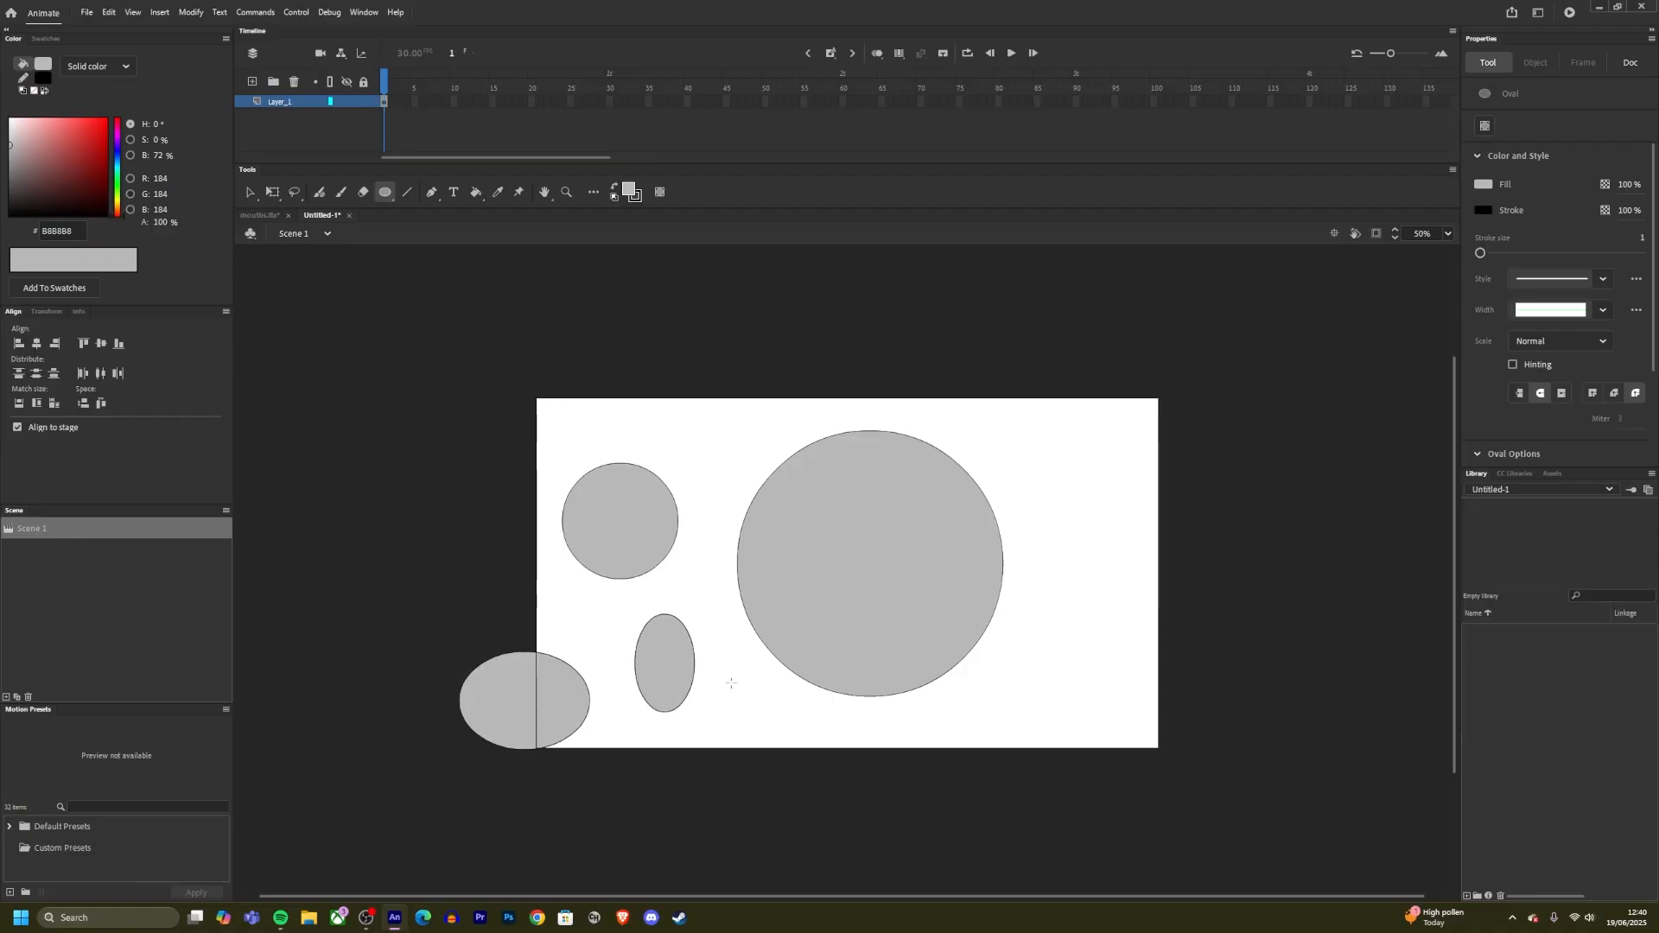
pyautogui.hotkey('ctrl', 'z')
pyautogui.hotkey('ctrl', 'z')
pyautogui.hotkey('ctrl', 'z')
pyautogui.hotkey('ctrl', 'z')
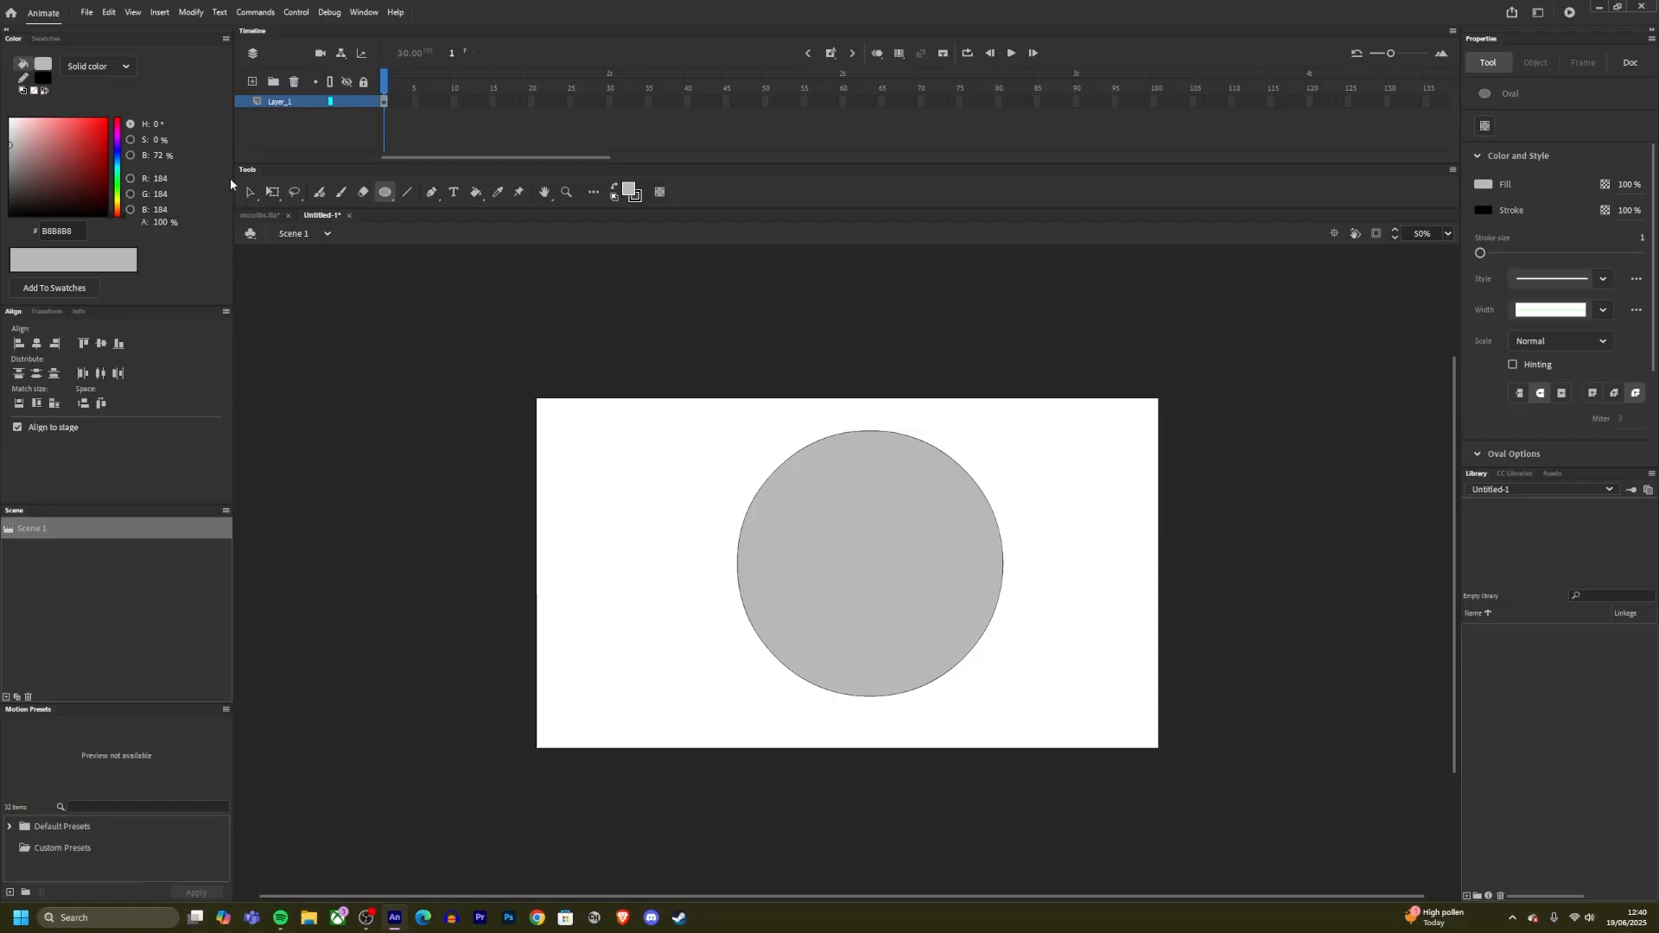
# Step: Set the stroke size of the circle's black outline to 40
pyautogui.click(249, 191)
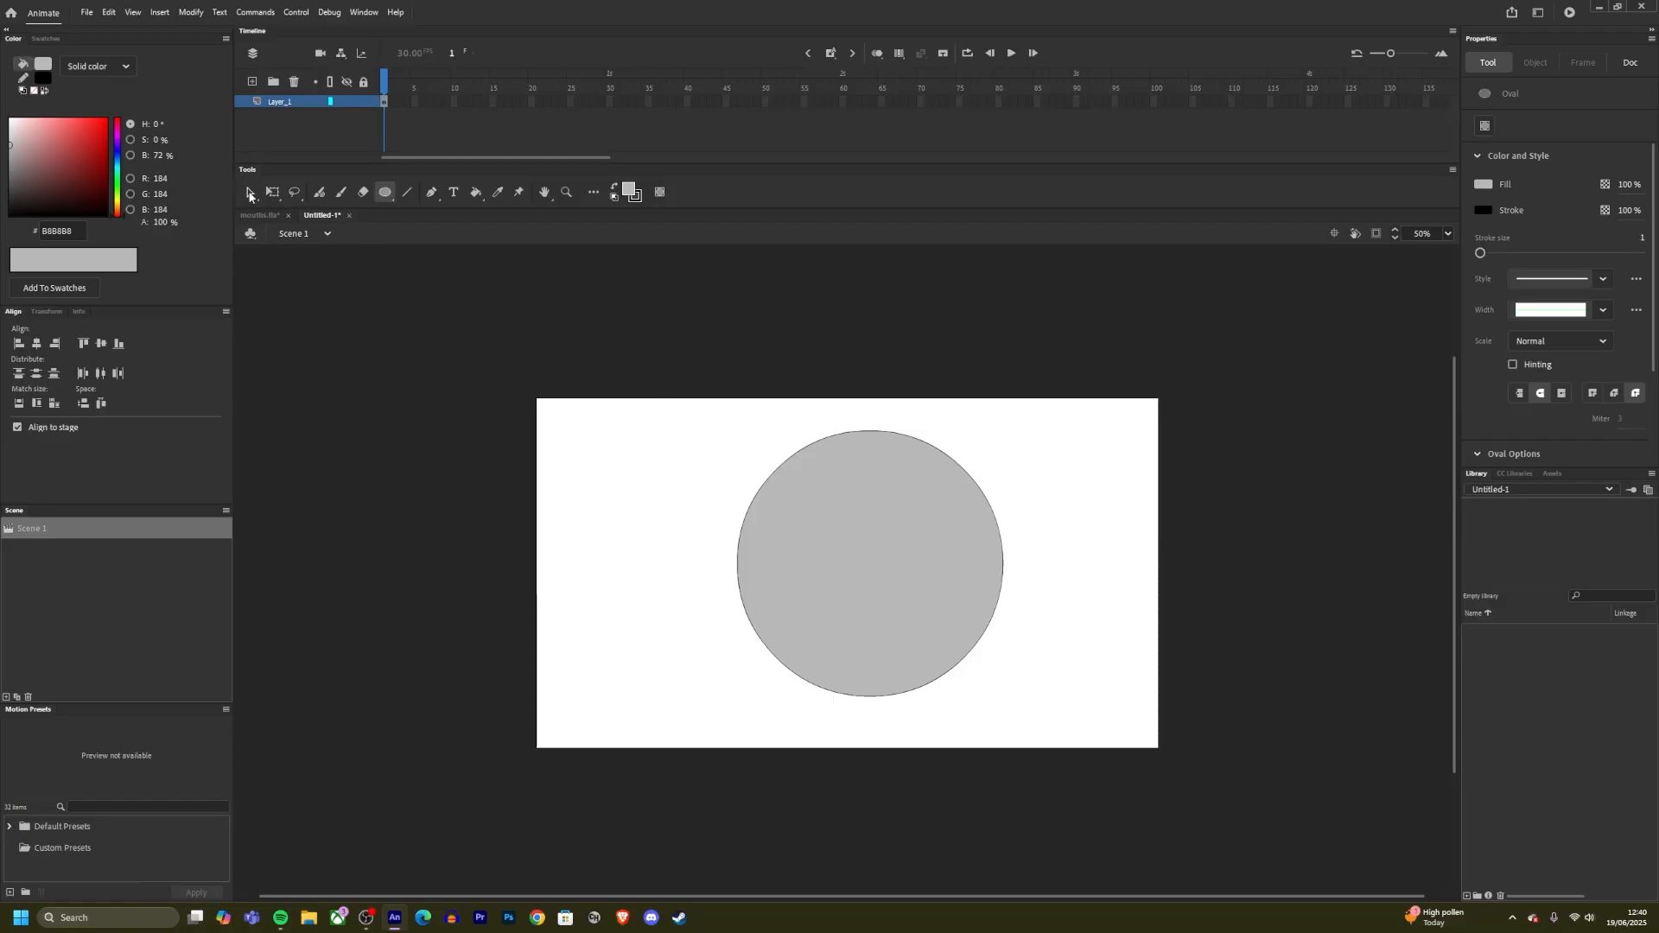
pyautogui.click(868, 430)
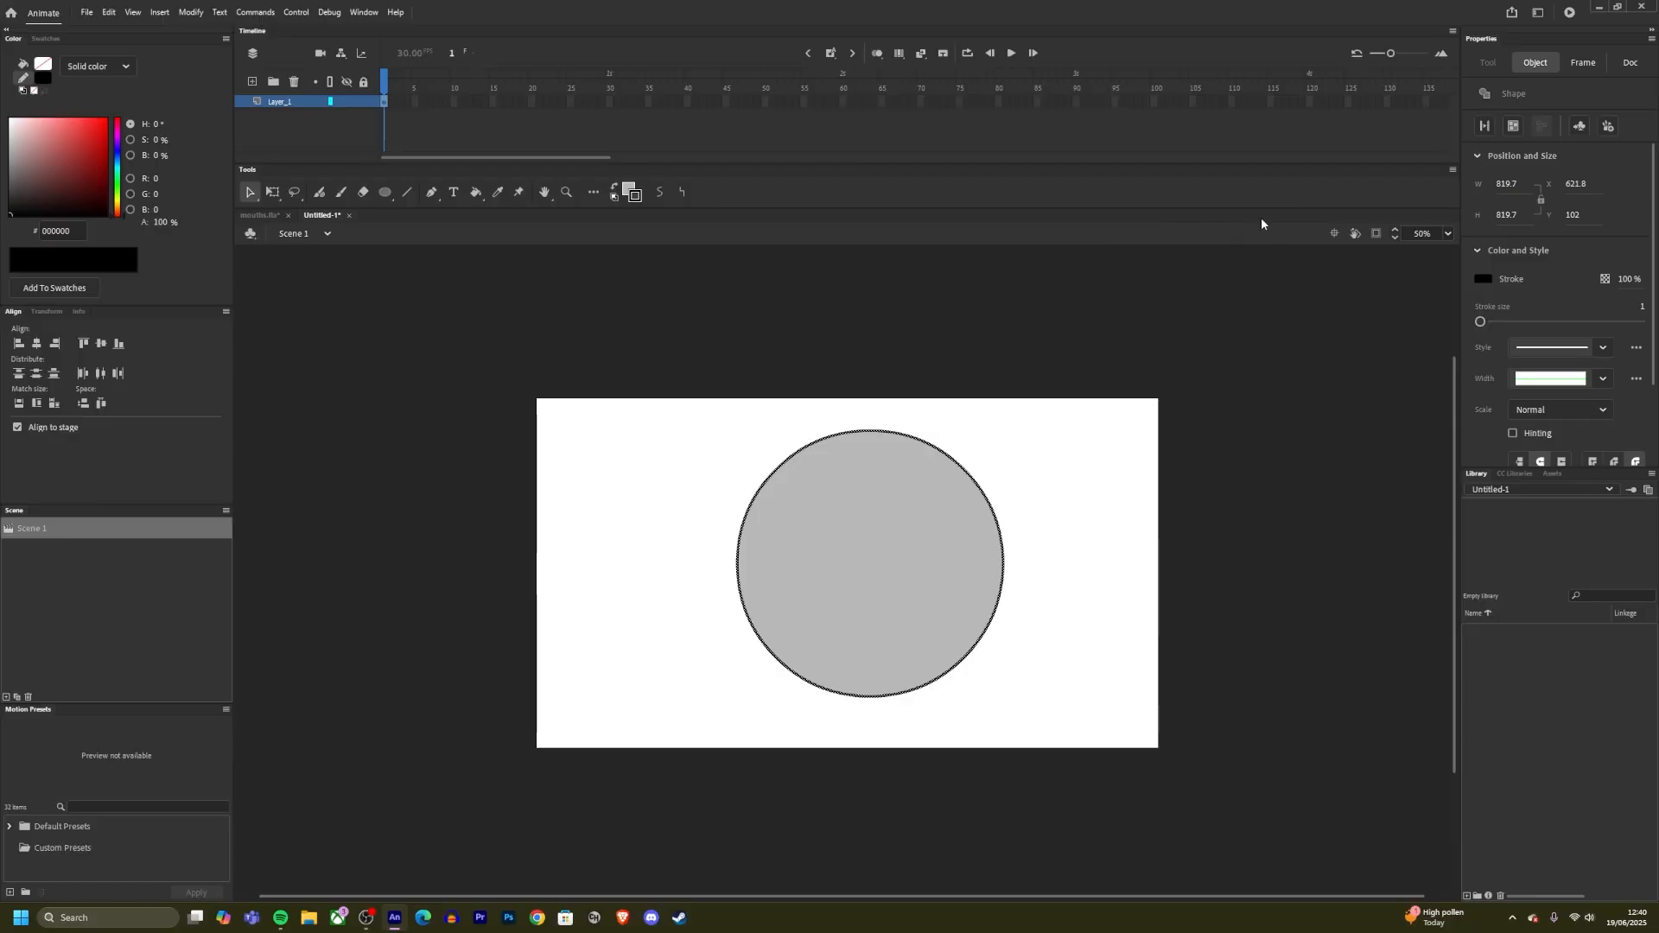
pyautogui.moveTo(1481, 322); pyautogui.dragTo(1511, 324)
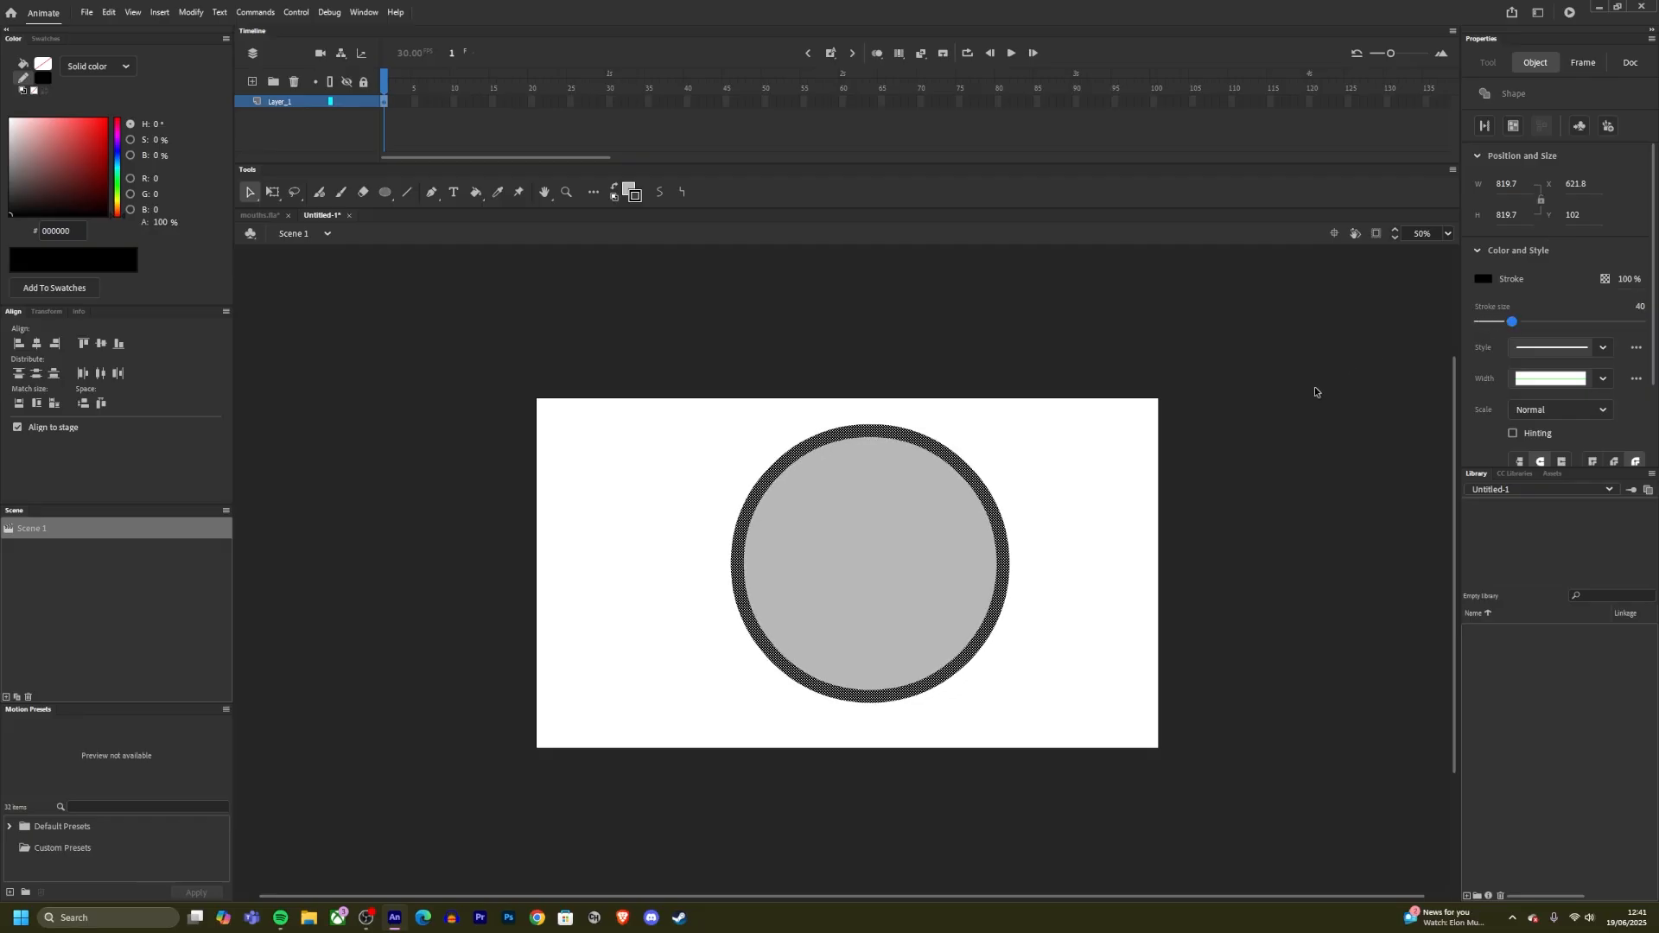
pyautogui.click(1049, 484)
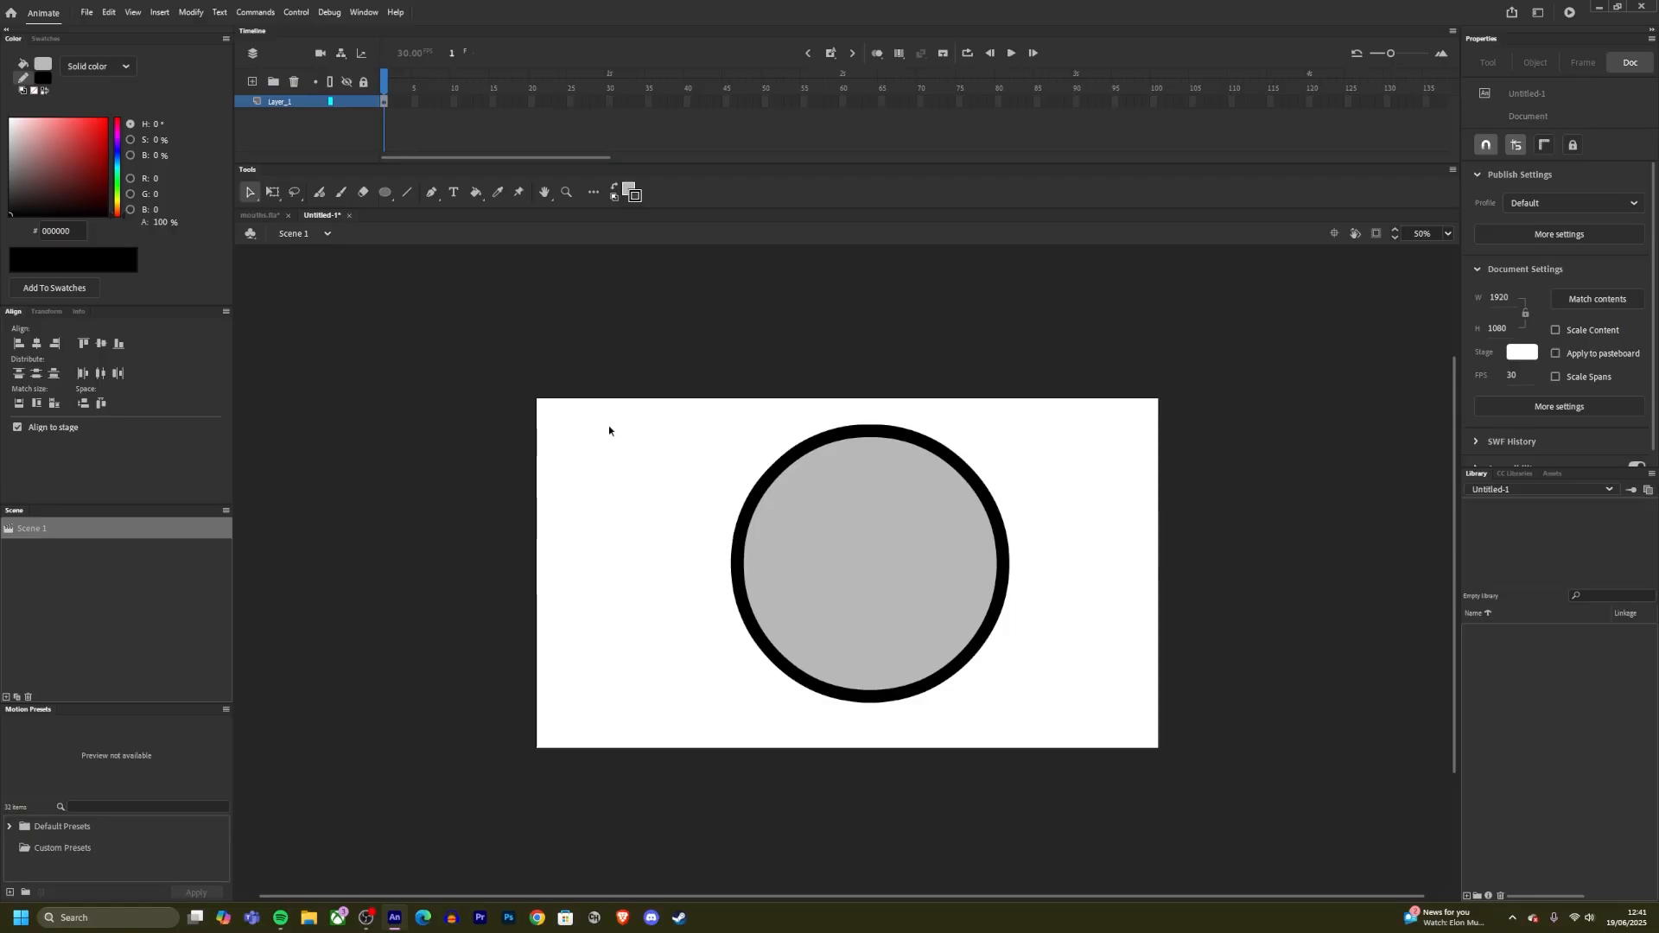
# Step: Change the circle's fill to the tan skin colour CFB58D
pyautogui.click(879, 554)
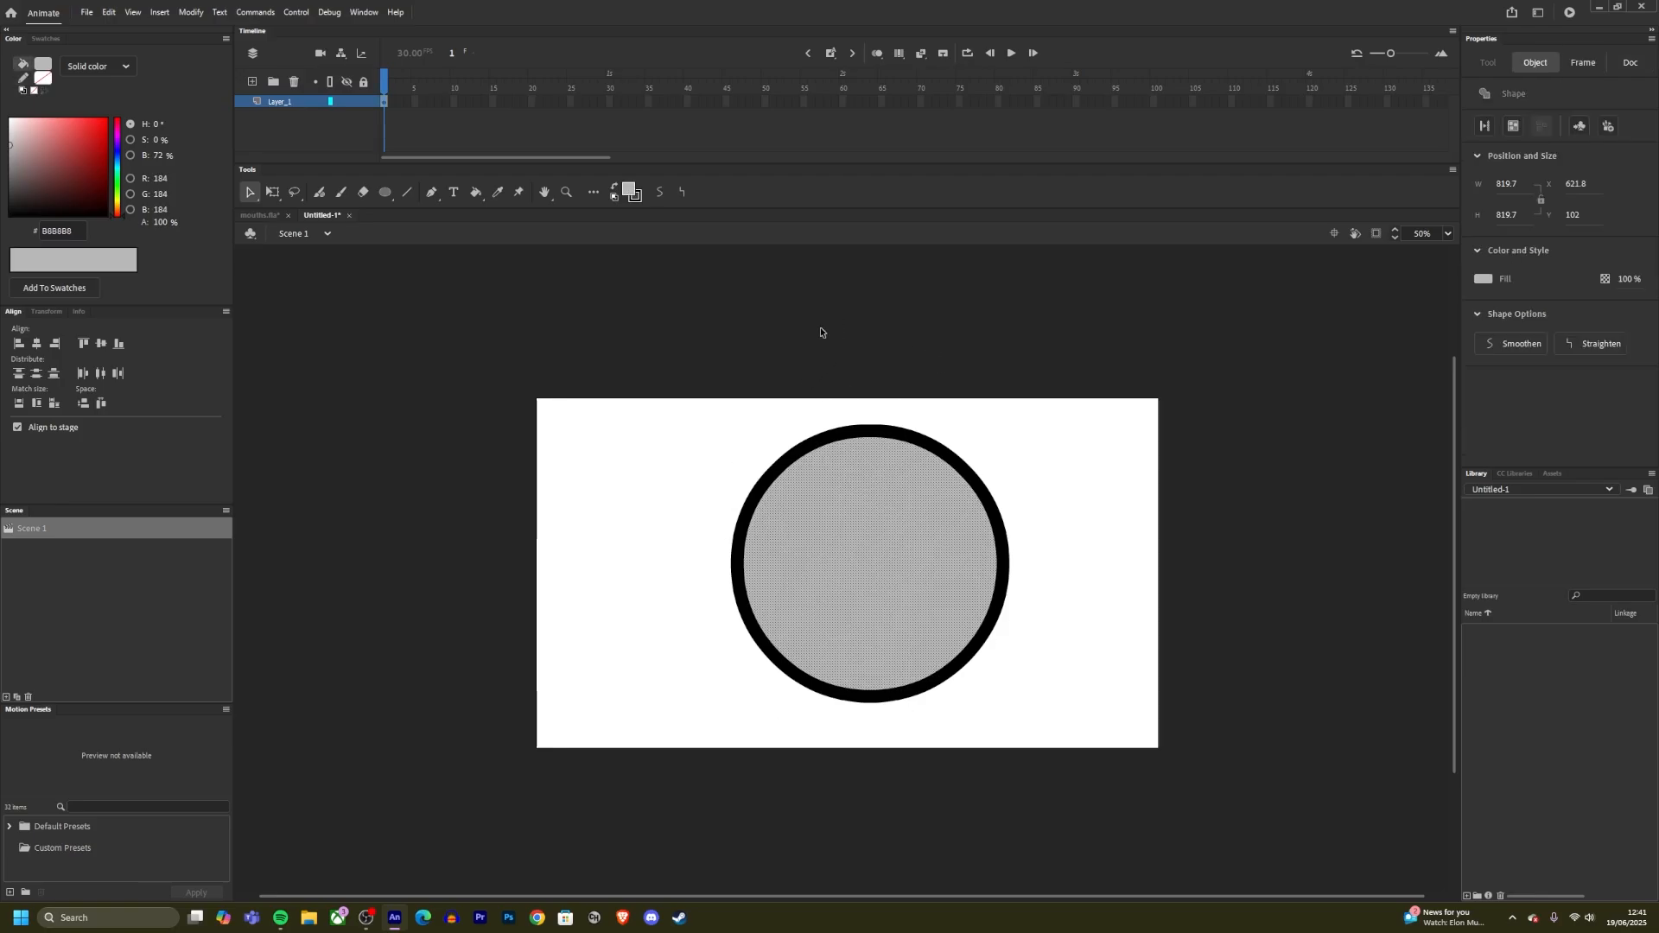
pyautogui.click(660, 443)
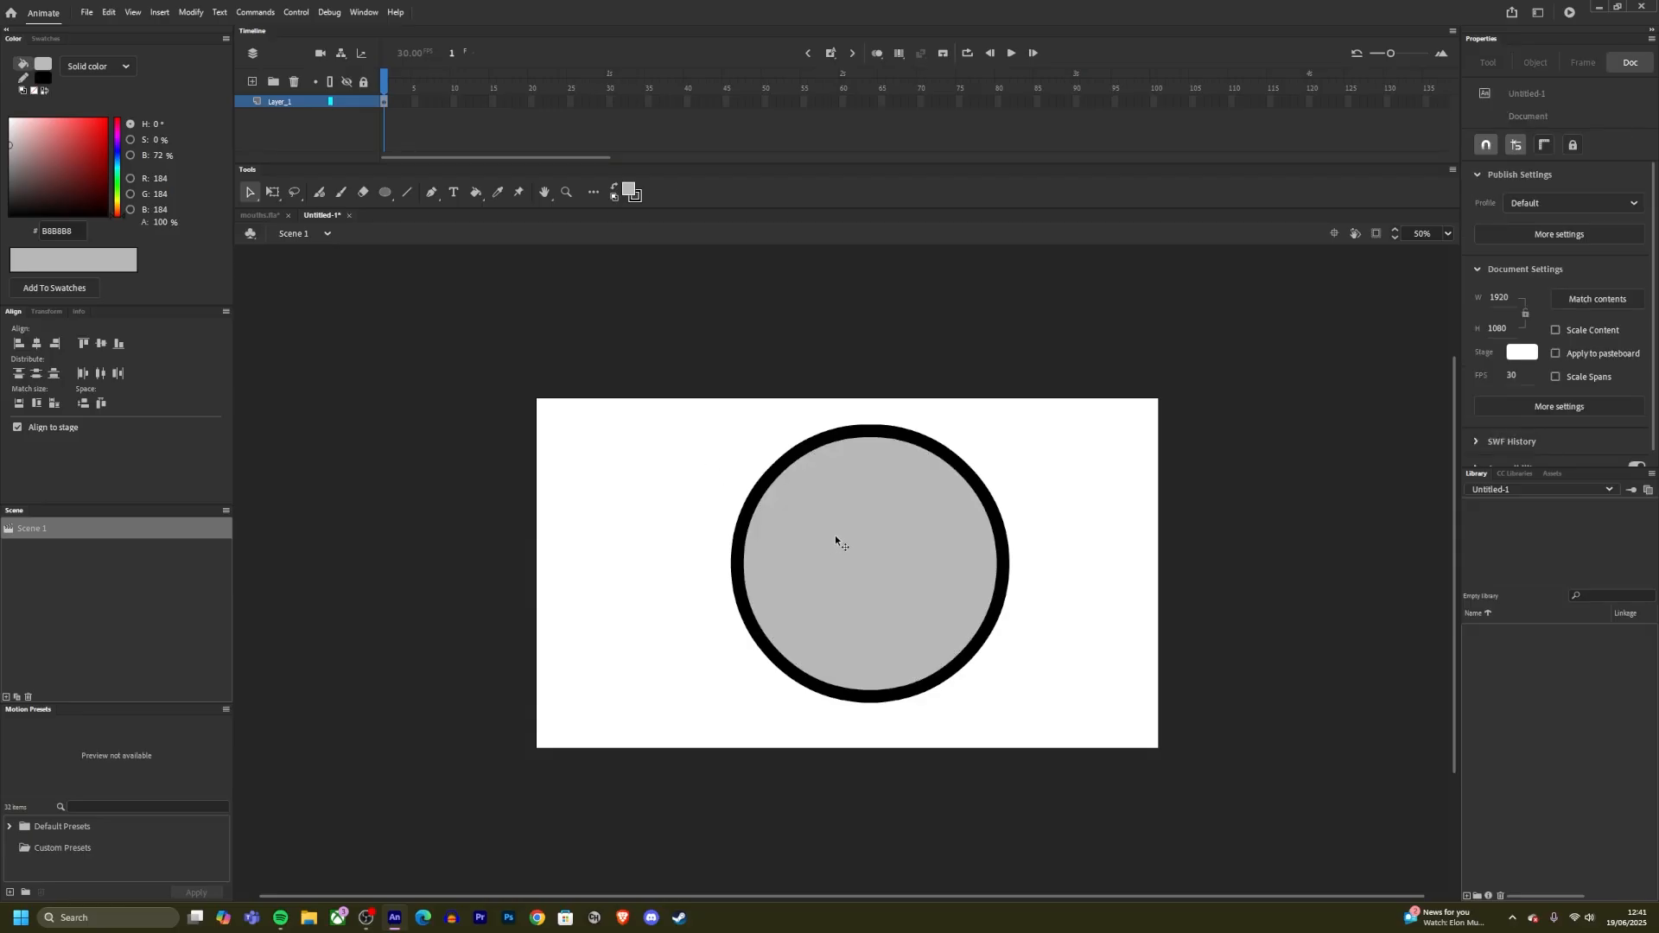
pyautogui.click(835, 536)
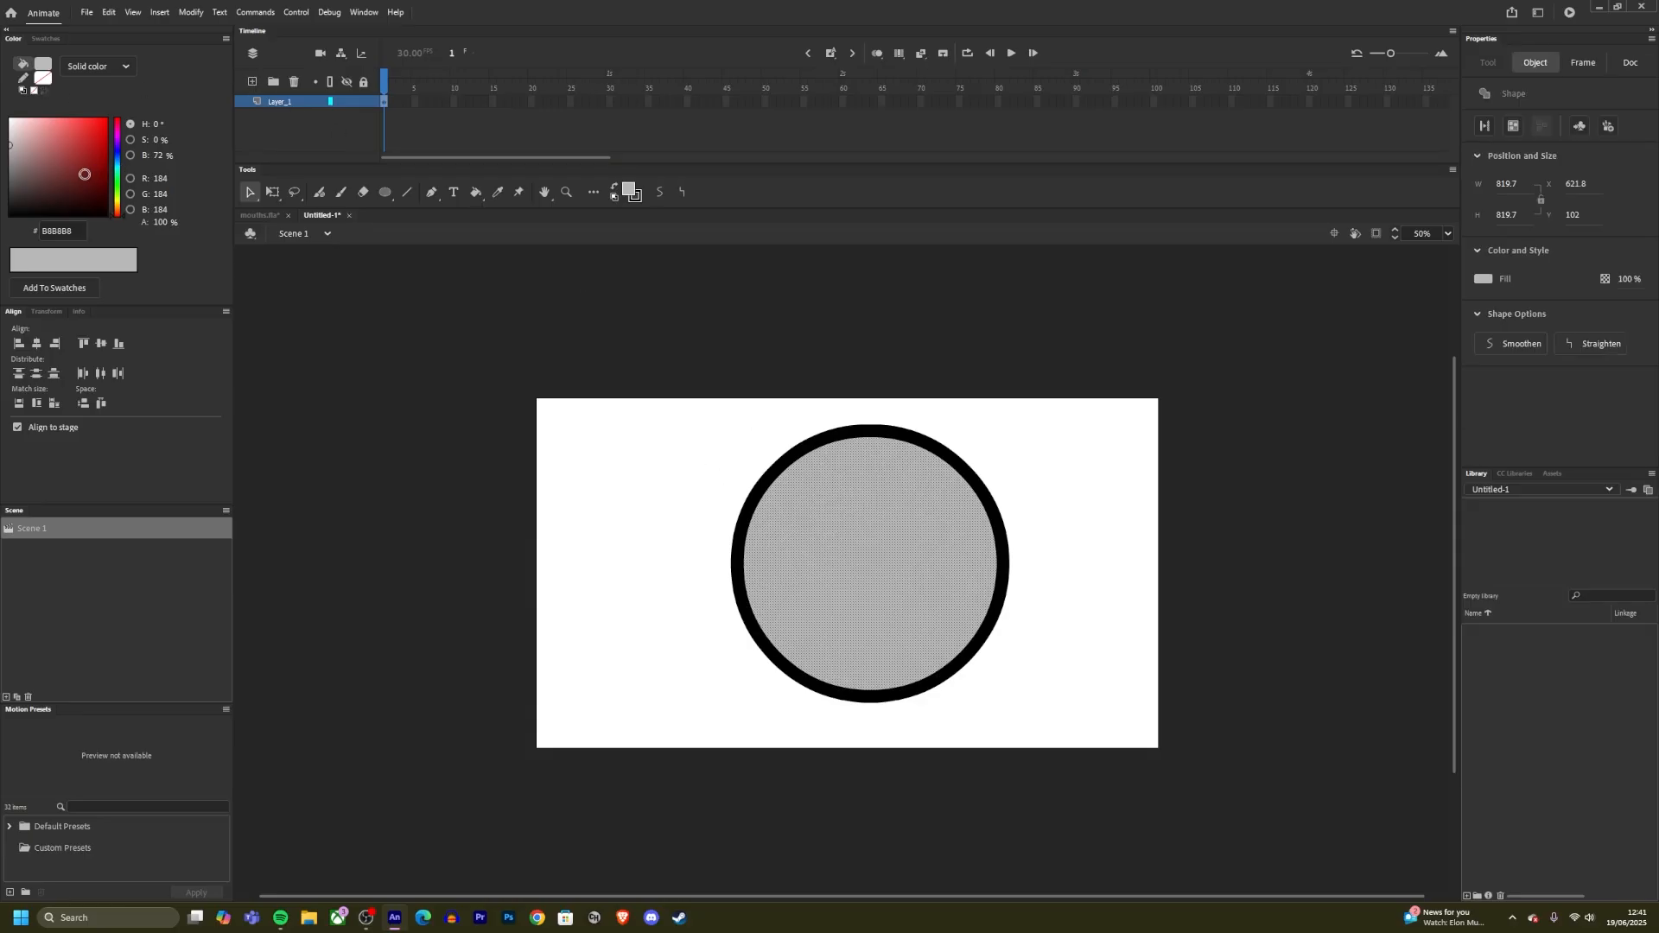
pyautogui.moveTo(111, 213)
pyautogui.mouseDown()
pyautogui.moveTo(42, 167)
pyautogui.moveTo(56, 145)
pyautogui.moveTo(40, 137)
pyautogui.mouseUp()
pyautogui.click(611, 460)
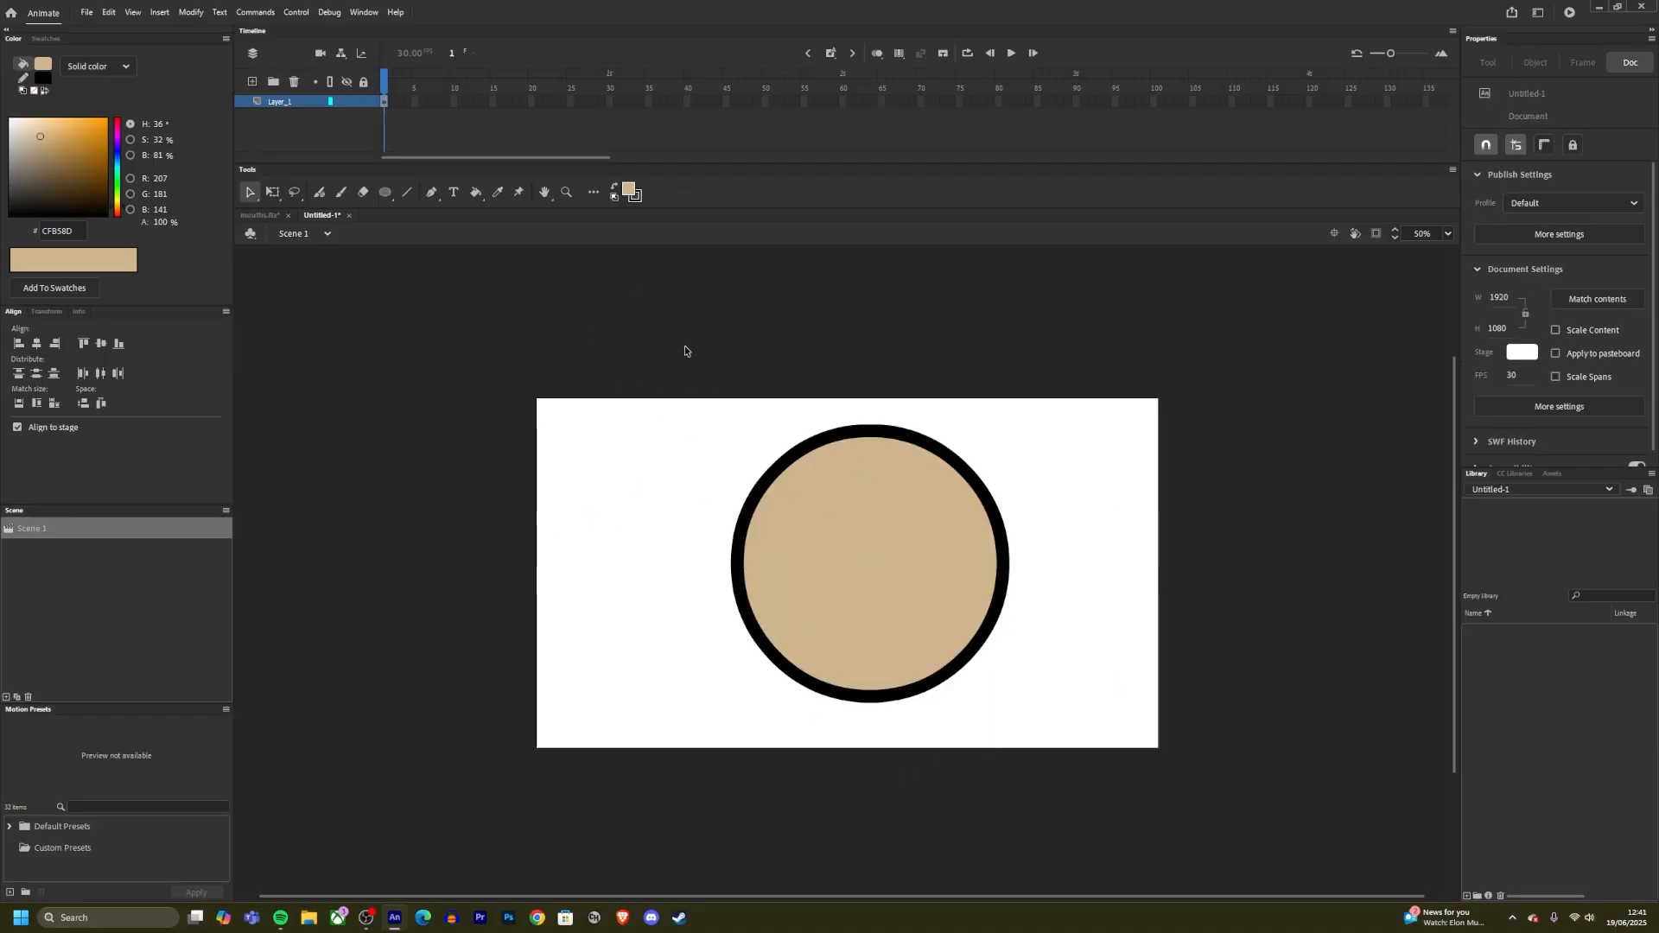
# Step: Convert the whole circle, fill and outline, to a graphic symbol named "head"
pyautogui.moveTo(685, 345); pyautogui.dragTo(1153, 894)
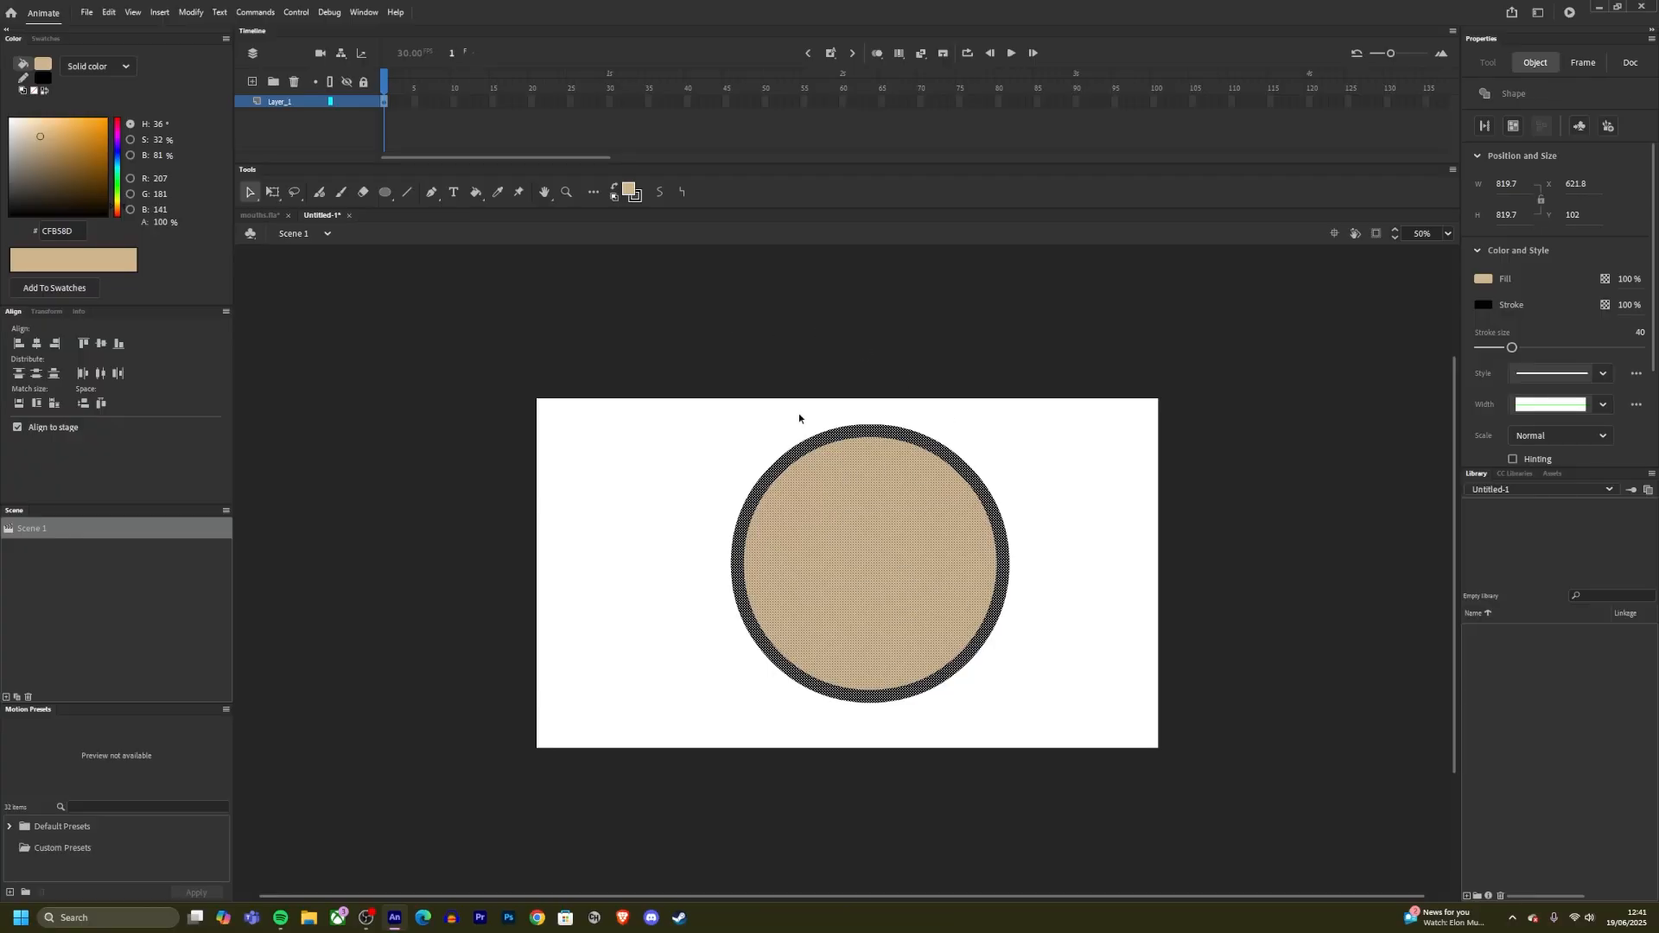
pyautogui.rightClick(896, 547)
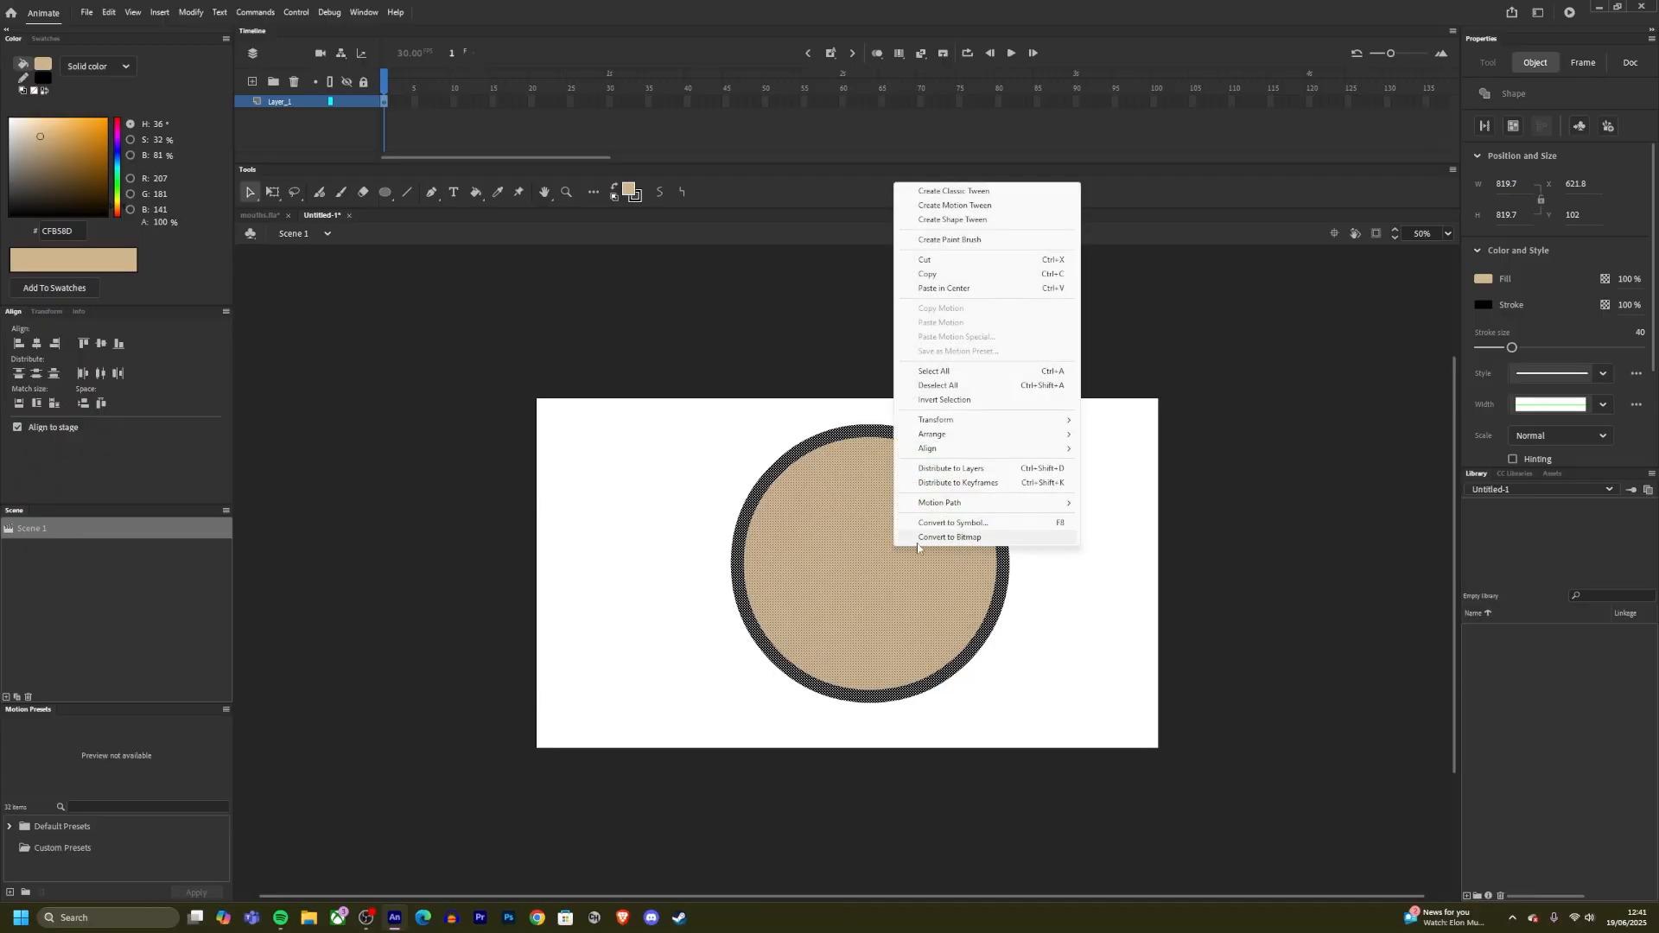
pyautogui.click(921, 522)
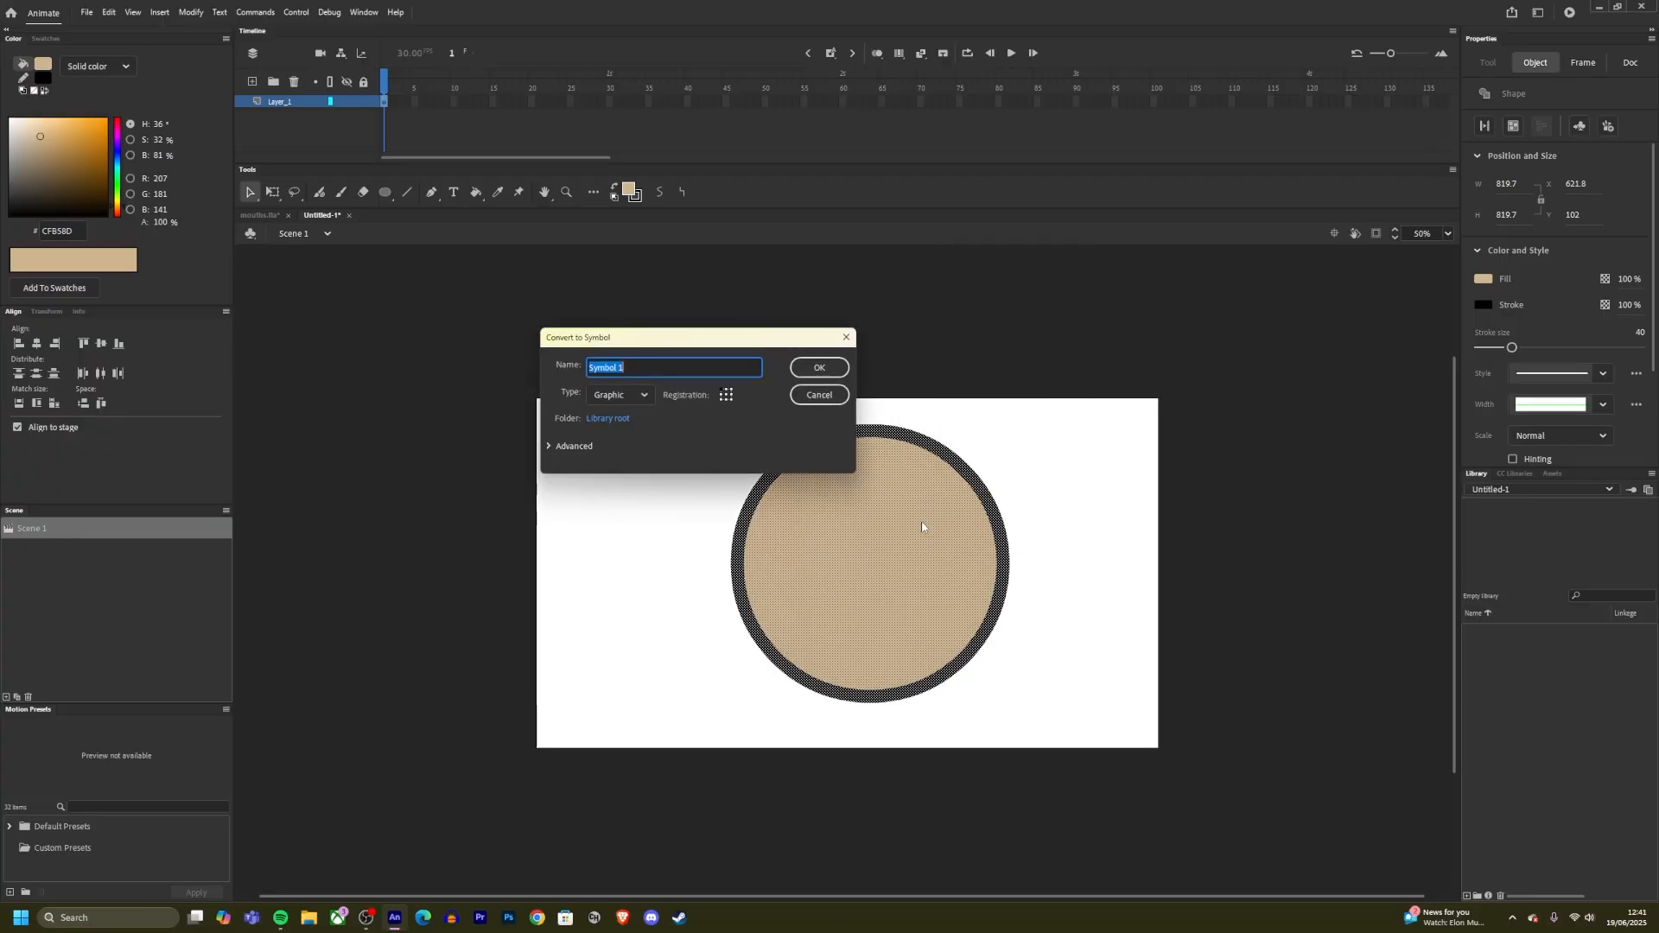
pyautogui.write('head')
pyautogui.press('Return')
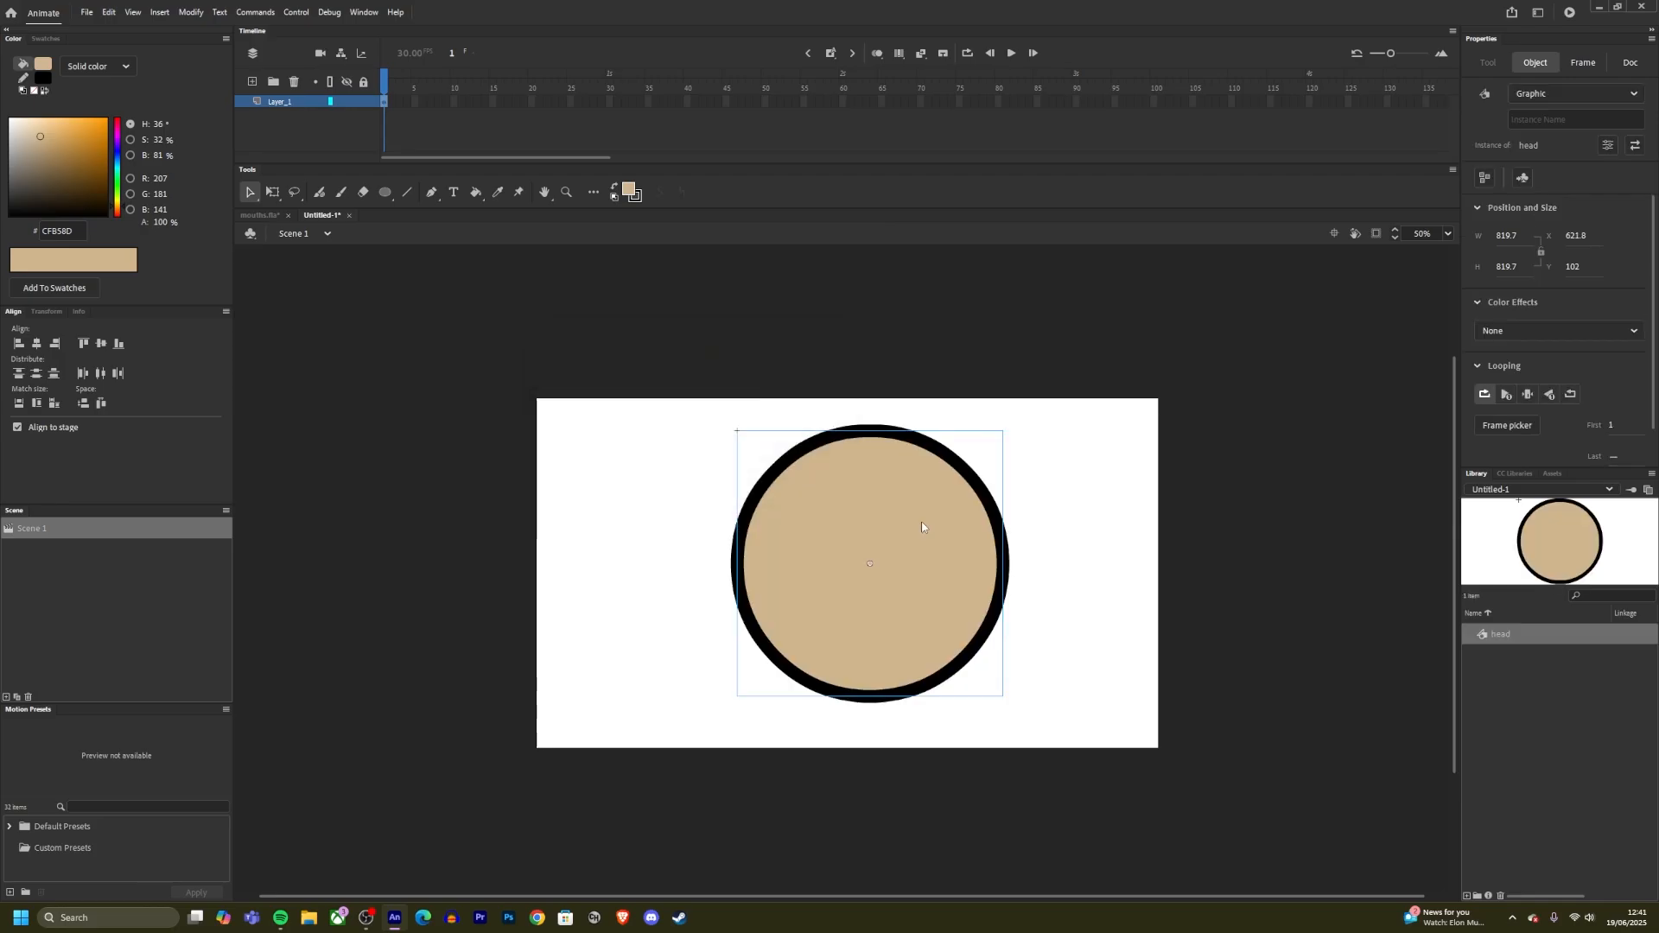
# Step: Move the head symbol to about the centre of the stage and deselect it
pyautogui.moveTo(834, 538); pyautogui.dragTo(811, 564)
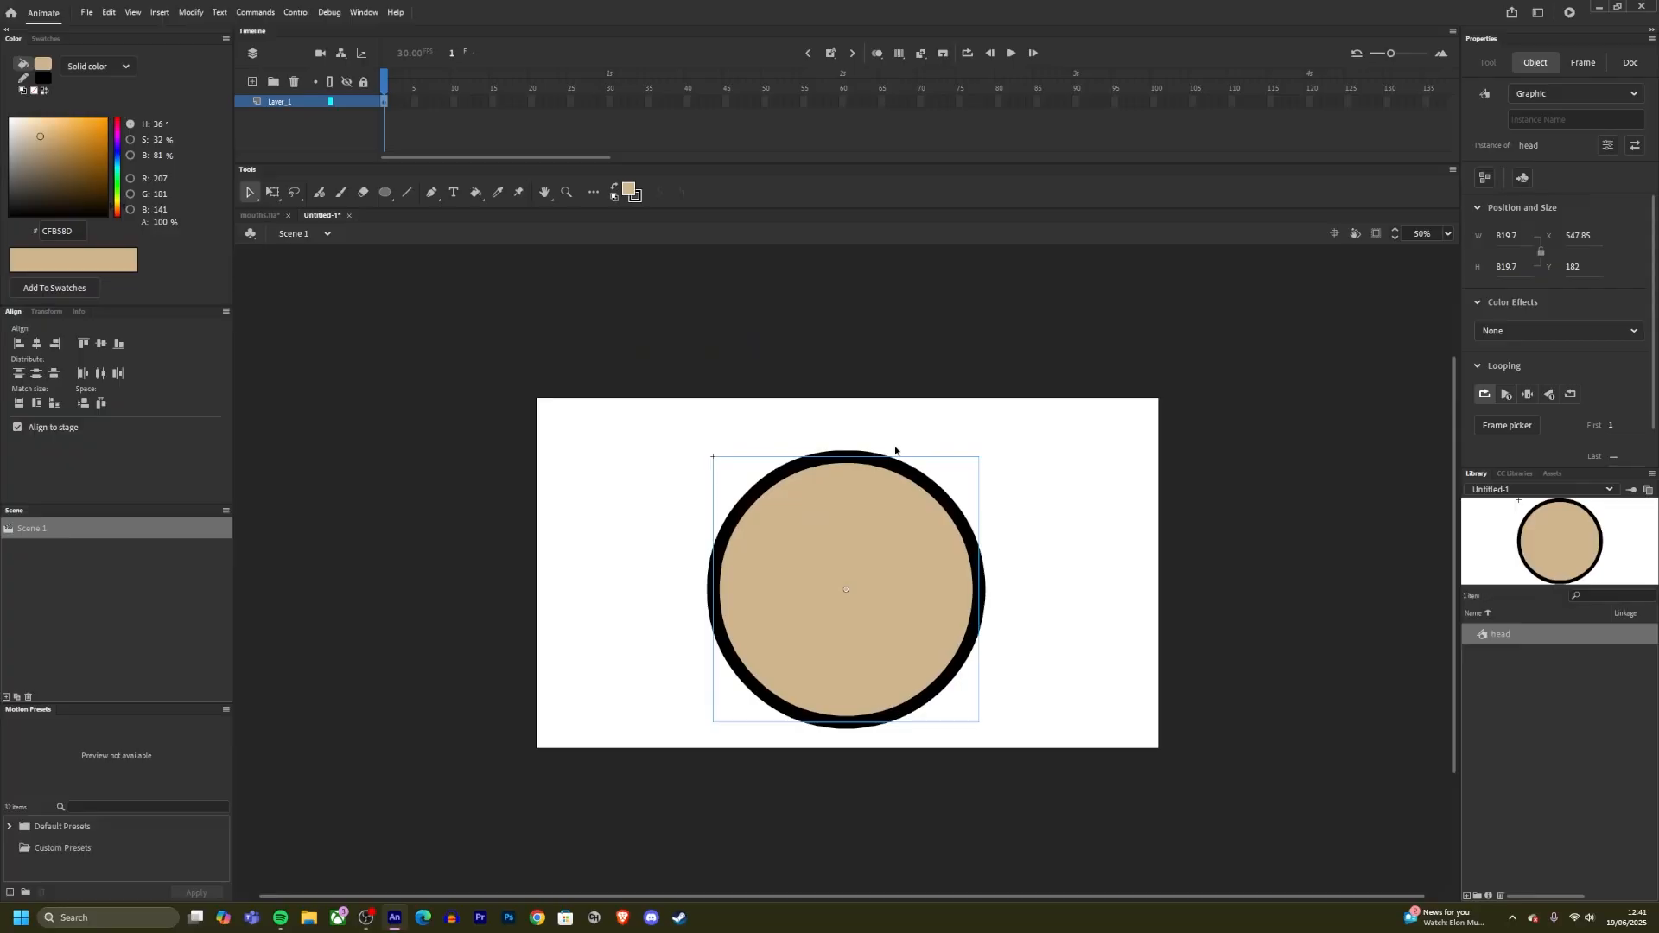
pyautogui.click(835, 446)
pyautogui.doubleClick(832, 515)
pyautogui.moveTo(823, 433); pyautogui.dragTo(862, 551)
pyautogui.doubleClick(833, 395)
pyautogui.click(864, 515)
pyautogui.click(1085, 551)
pyautogui.click(1048, 507)
pyautogui.click(993, 480)
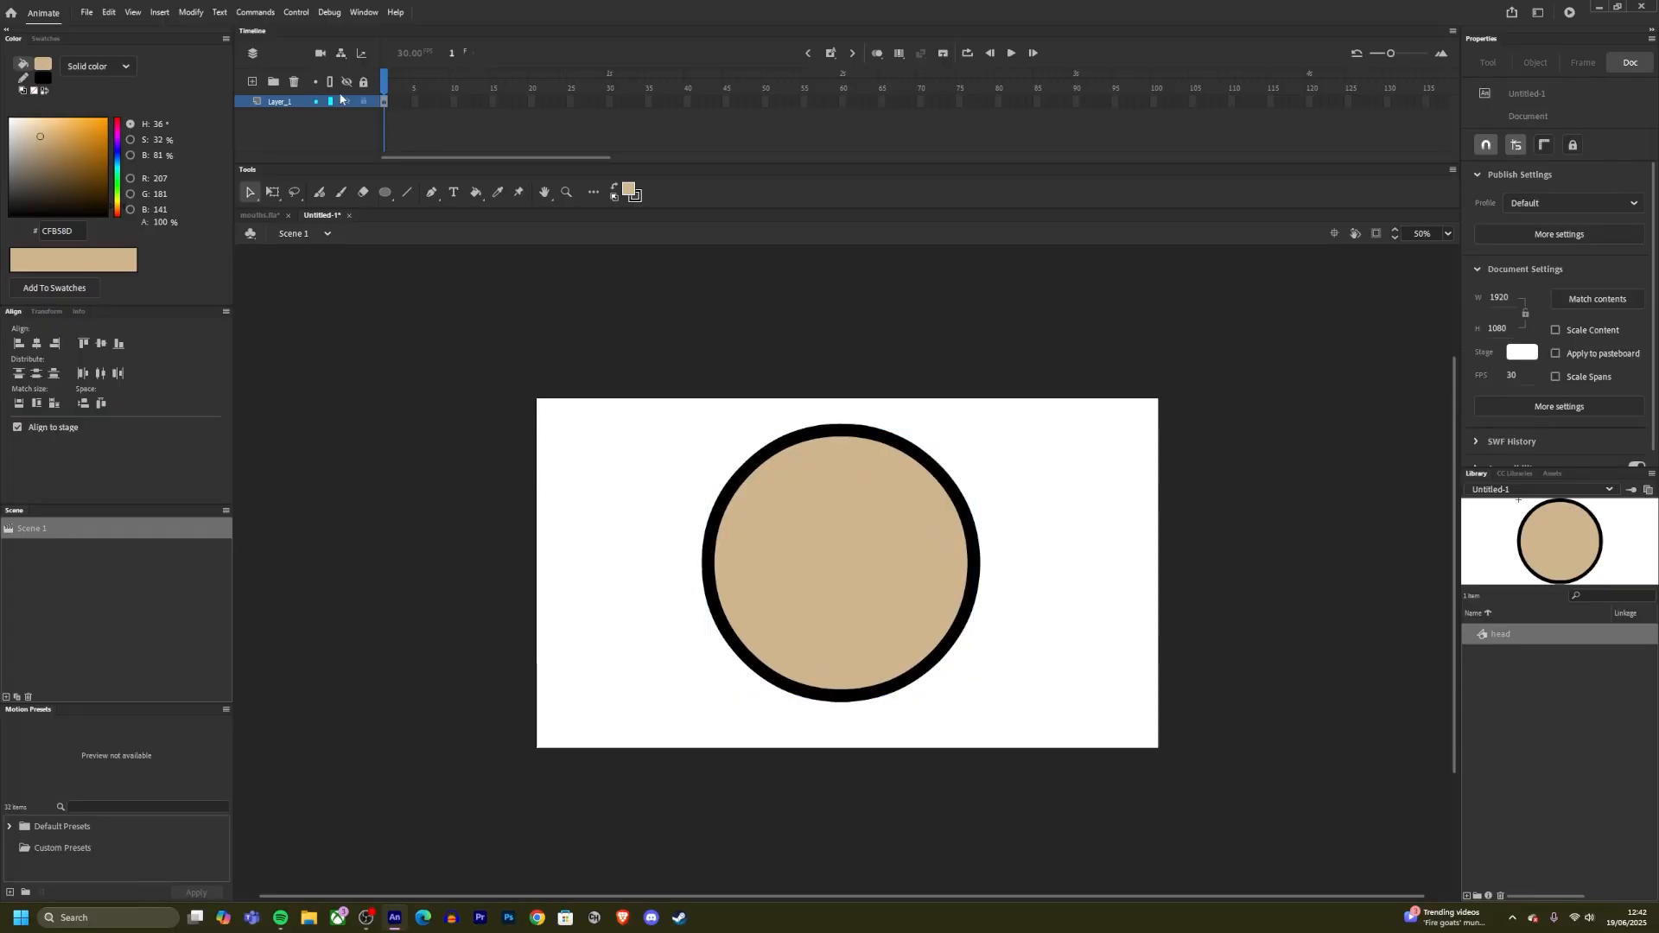
# Step: Add a new layer above the head's layer and insert a keyframe at frame 10 on it
pyautogui.click(252, 81)
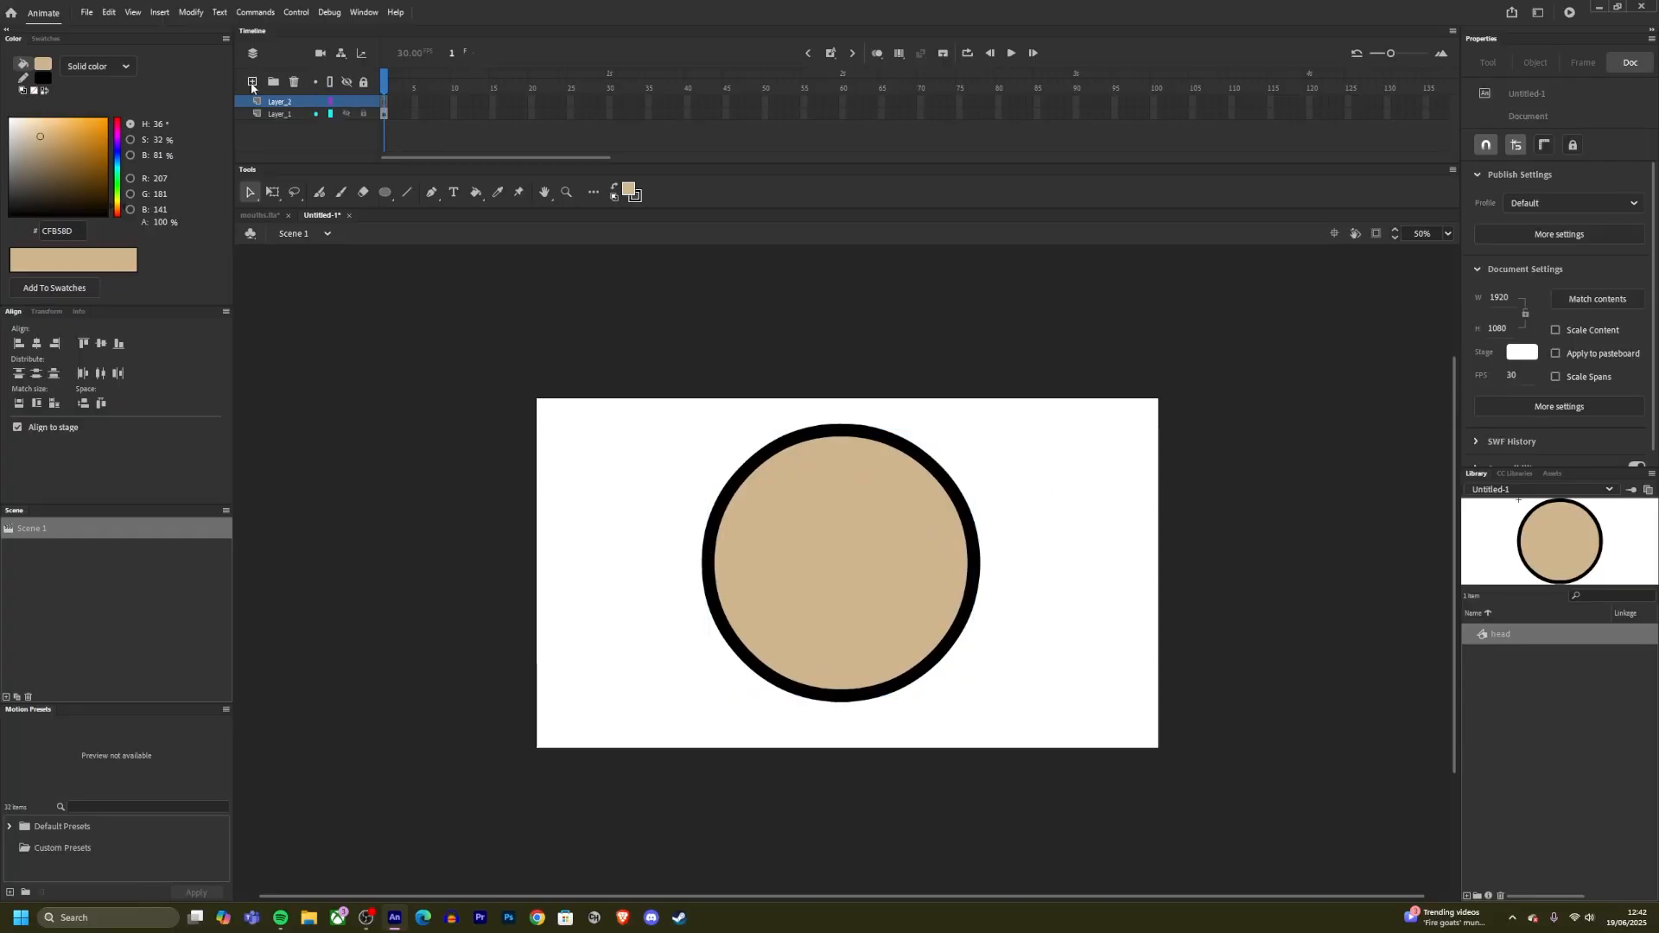
pyautogui.click(455, 105)
pyautogui.click(386, 102)
pyautogui.click(454, 102)
pyautogui.rightClick(454, 105)
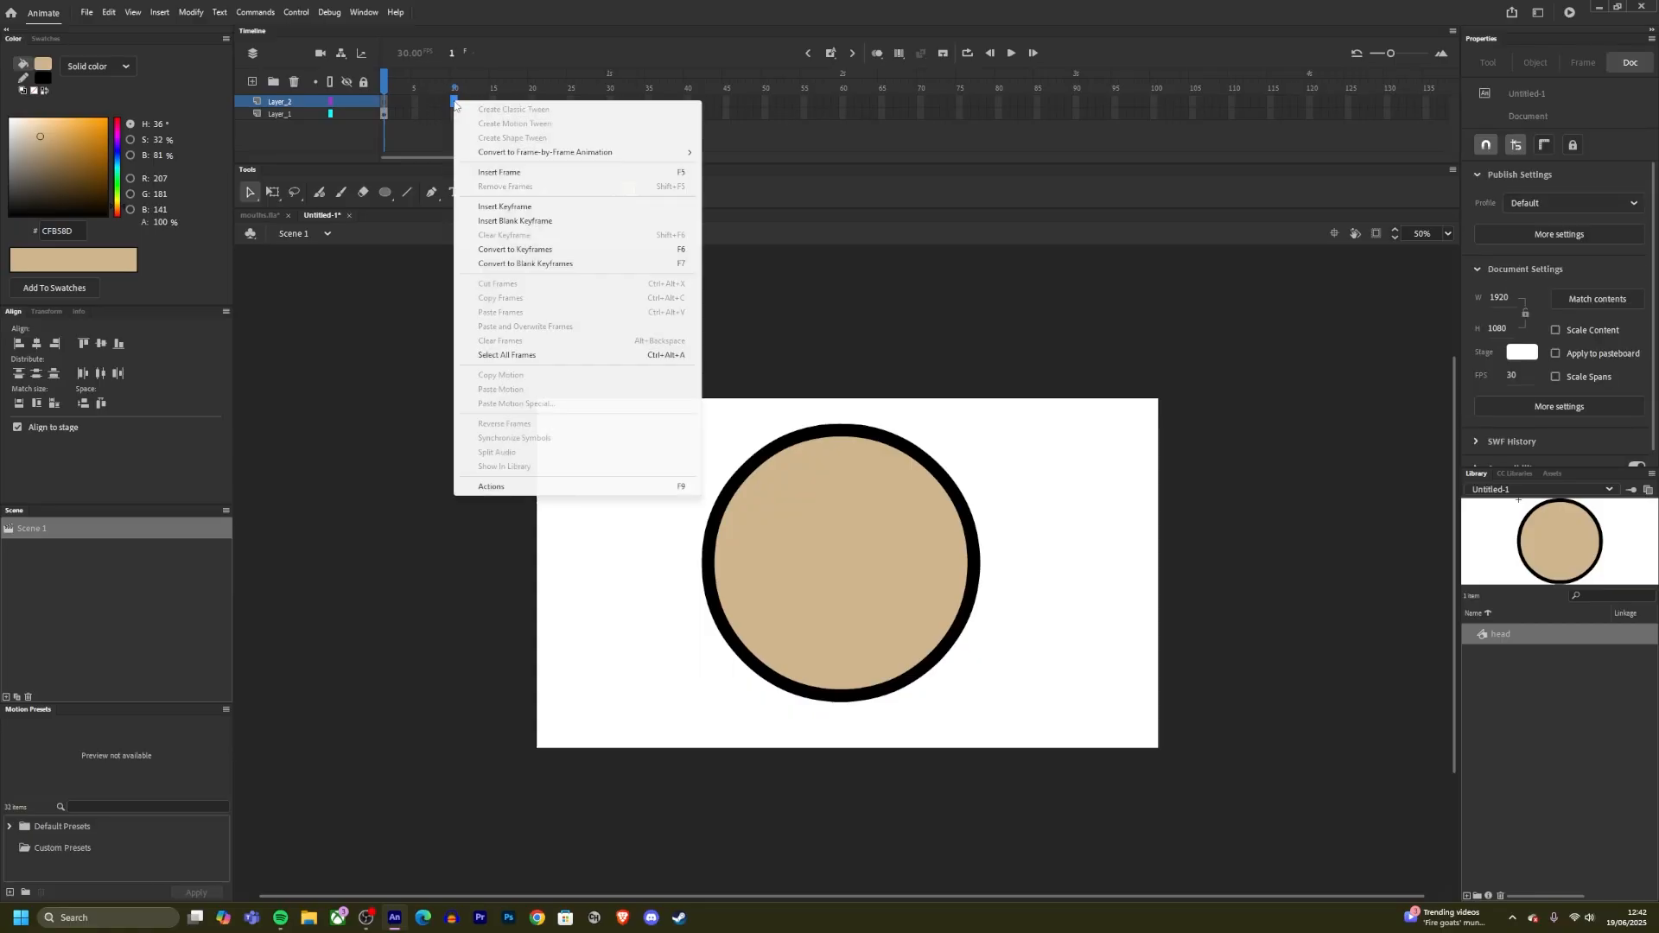
pyautogui.click(493, 206)
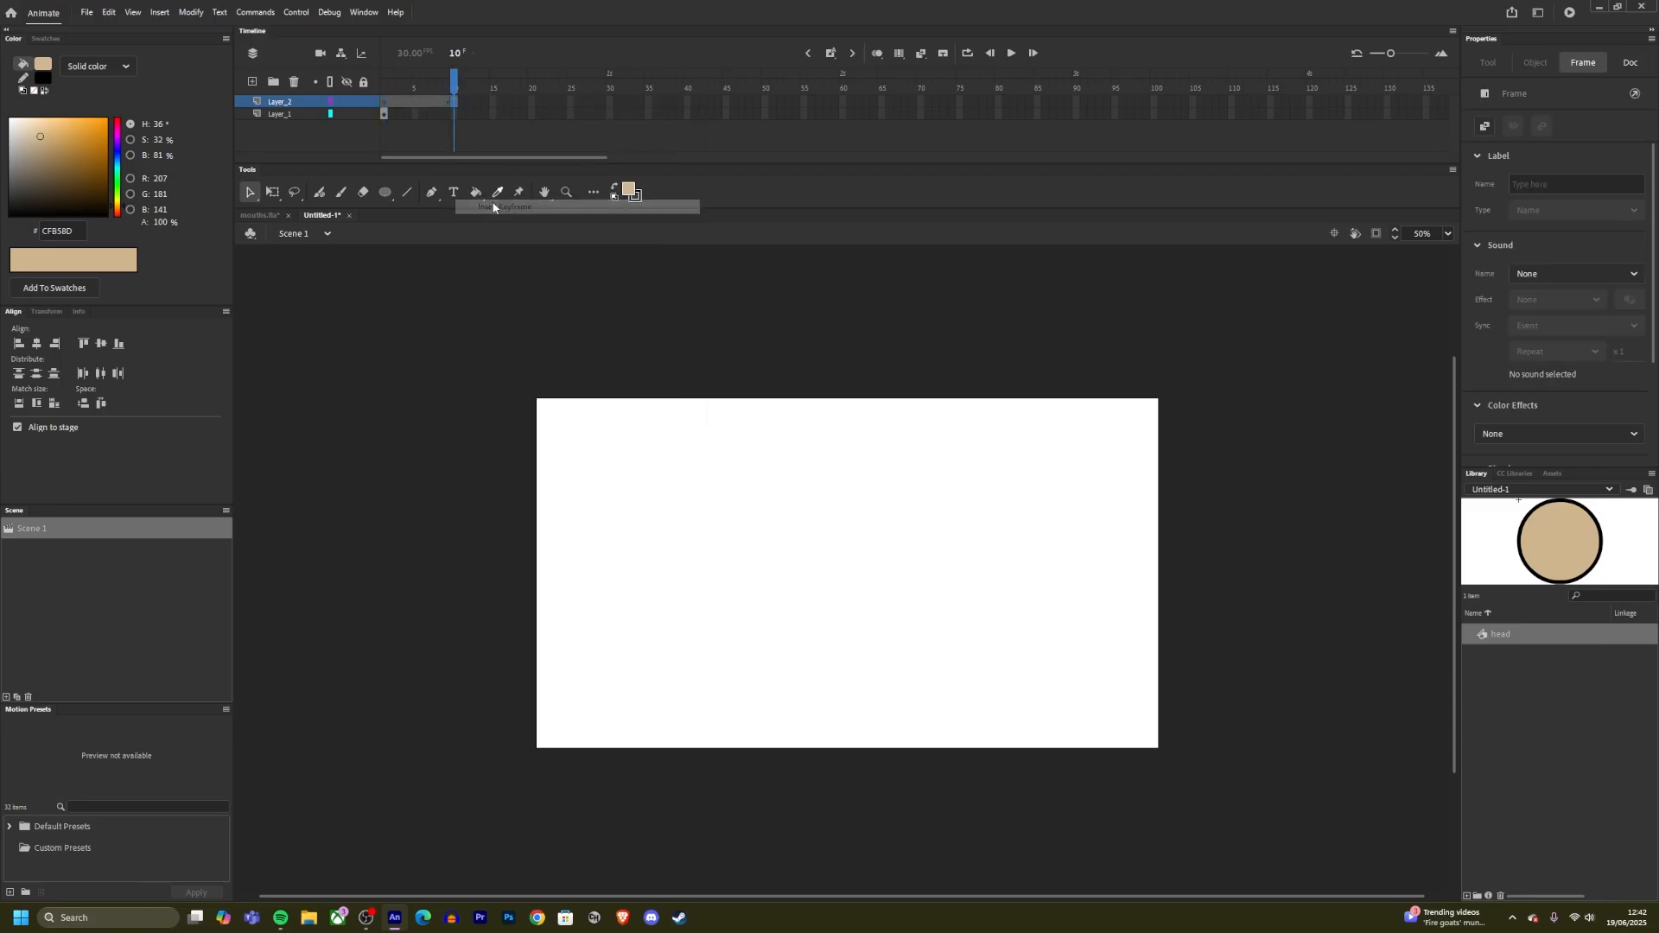
pyautogui.click(456, 106)
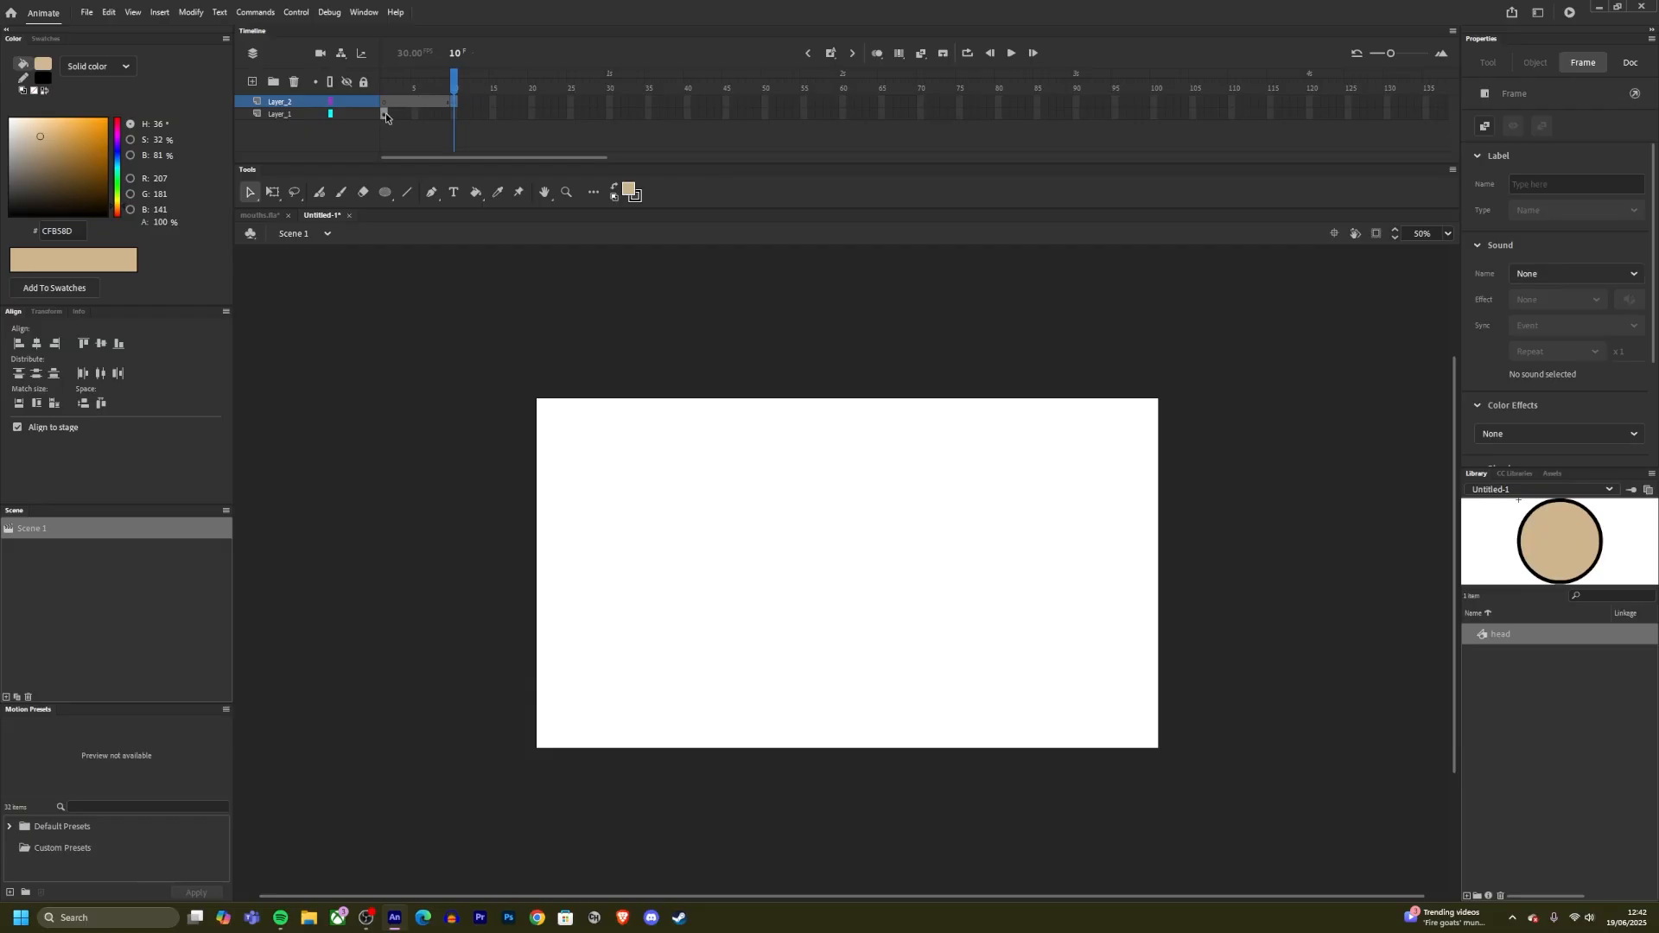
pyautogui.click(383, 114)
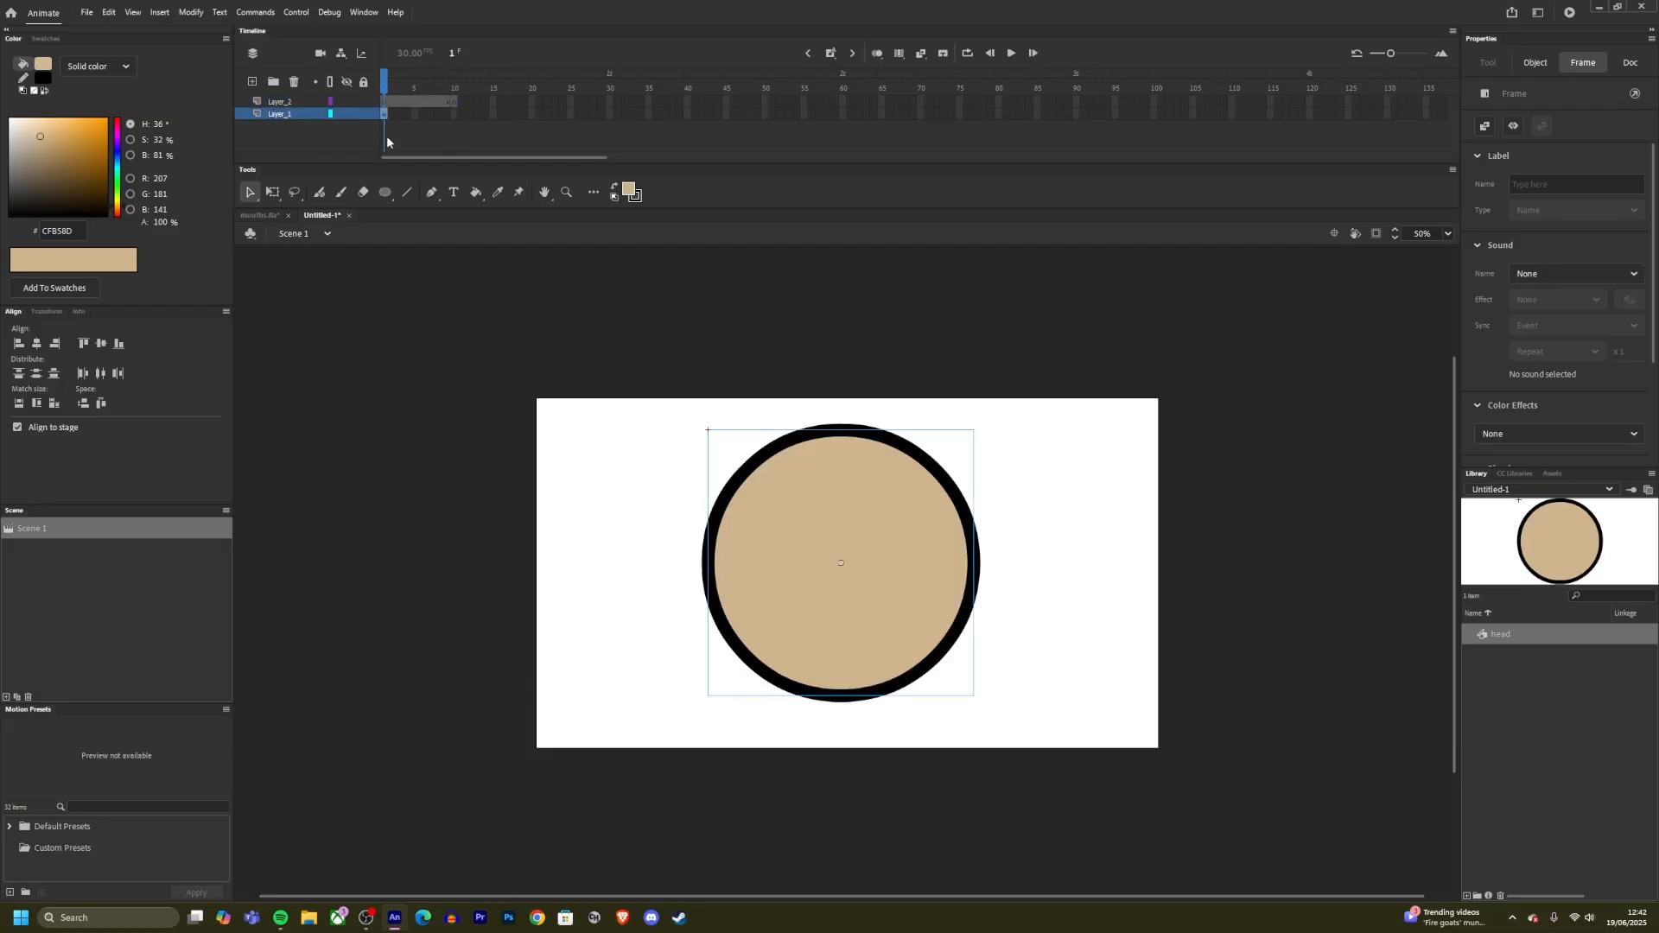
pyautogui.click(454, 386)
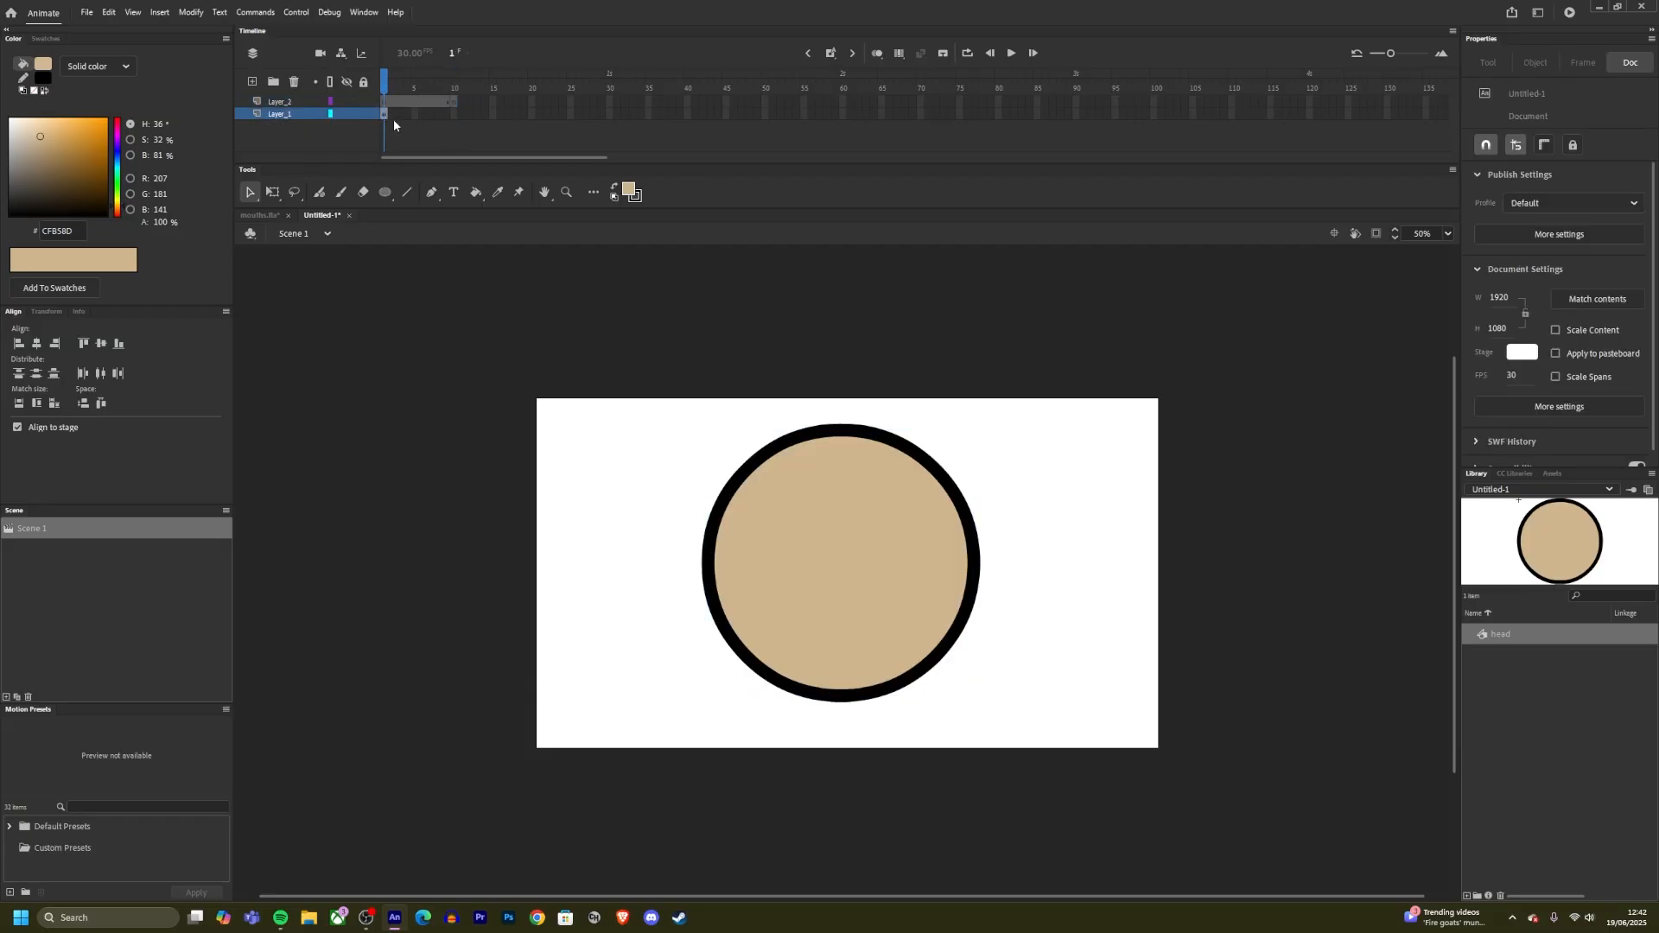
pyautogui.click(454, 102)
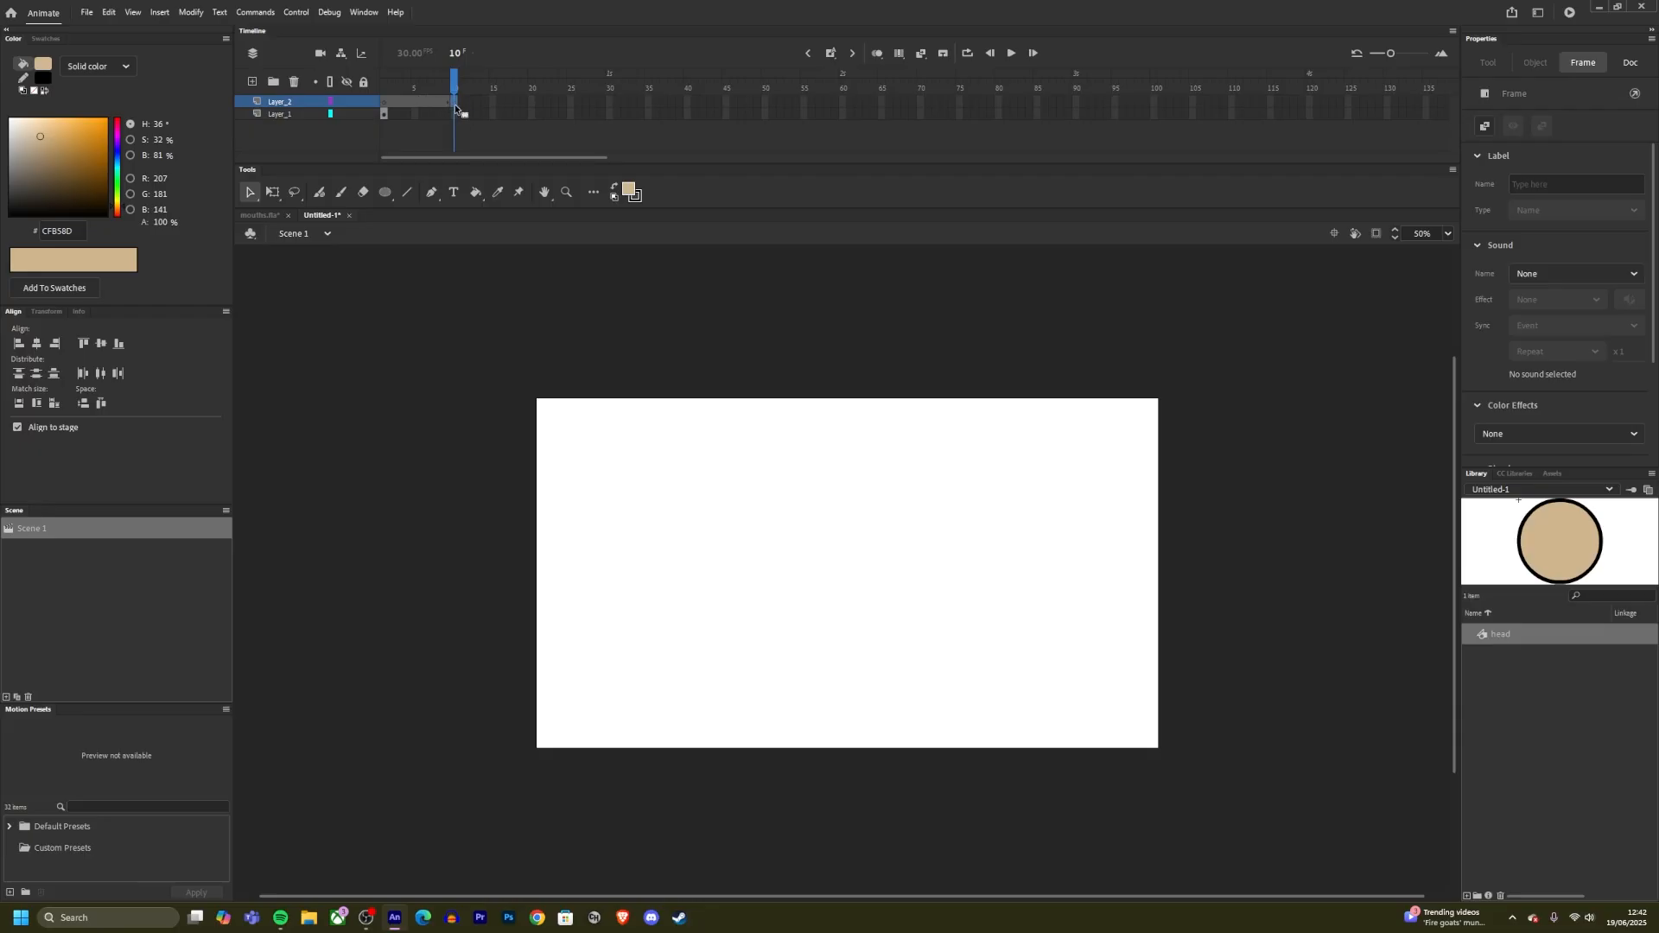
# Step: Import the "audio" sound file from the Lip sync tutorial folder to the library
pyautogui.click(87, 14)
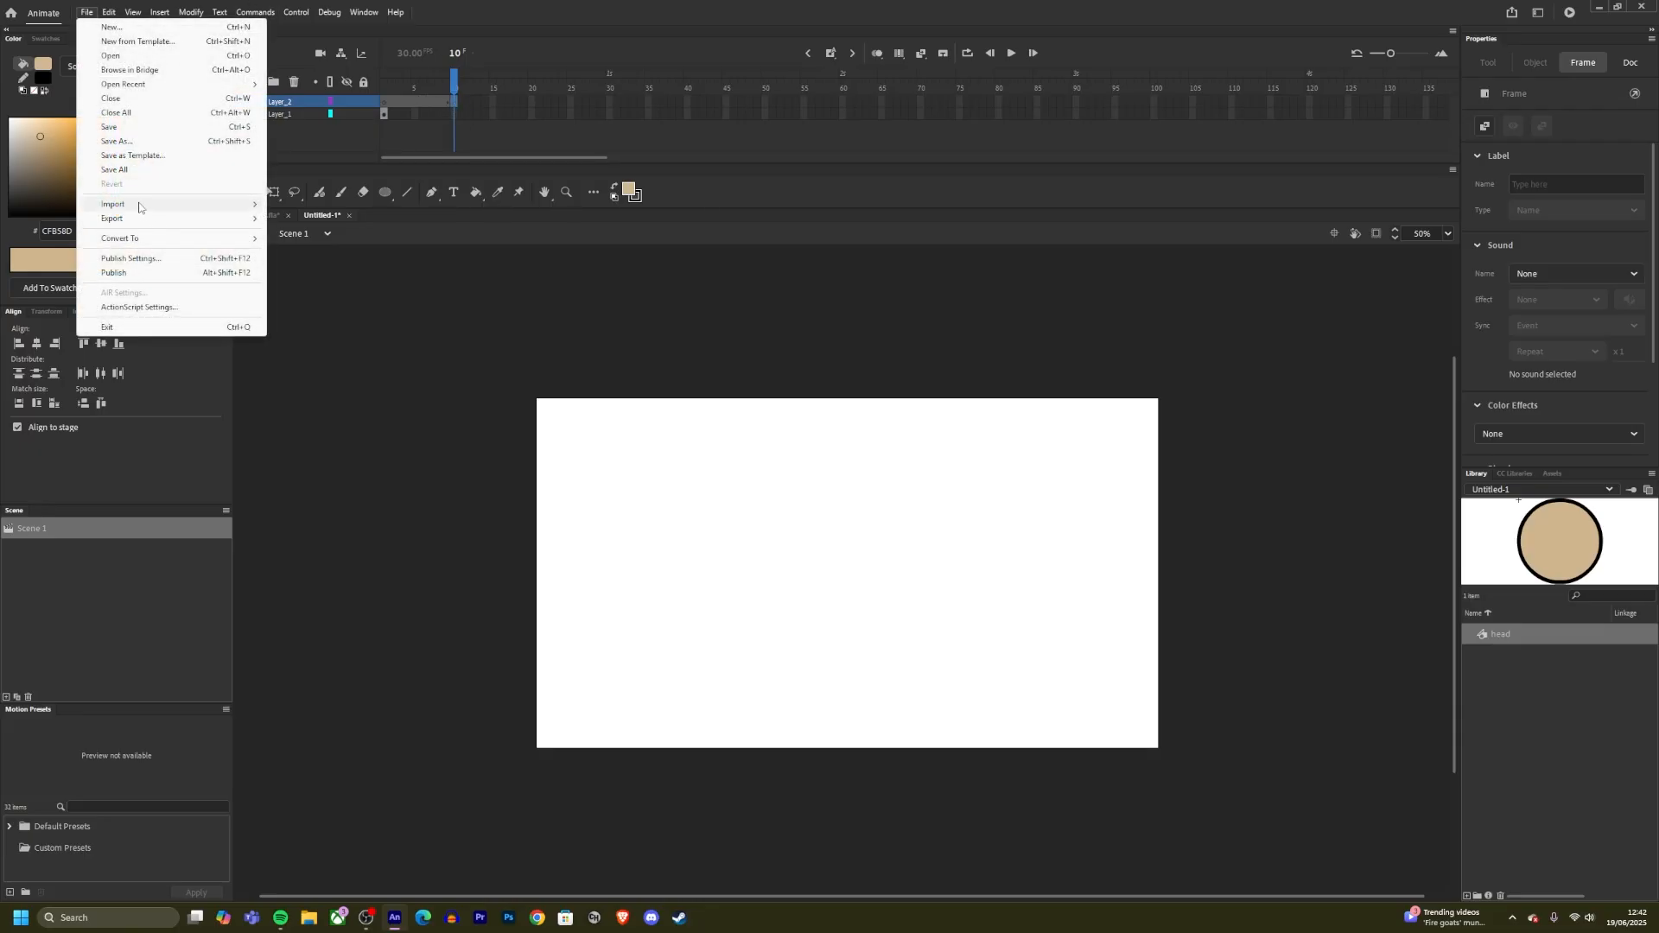
pyautogui.moveTo(143, 205)
pyautogui.click(317, 218)
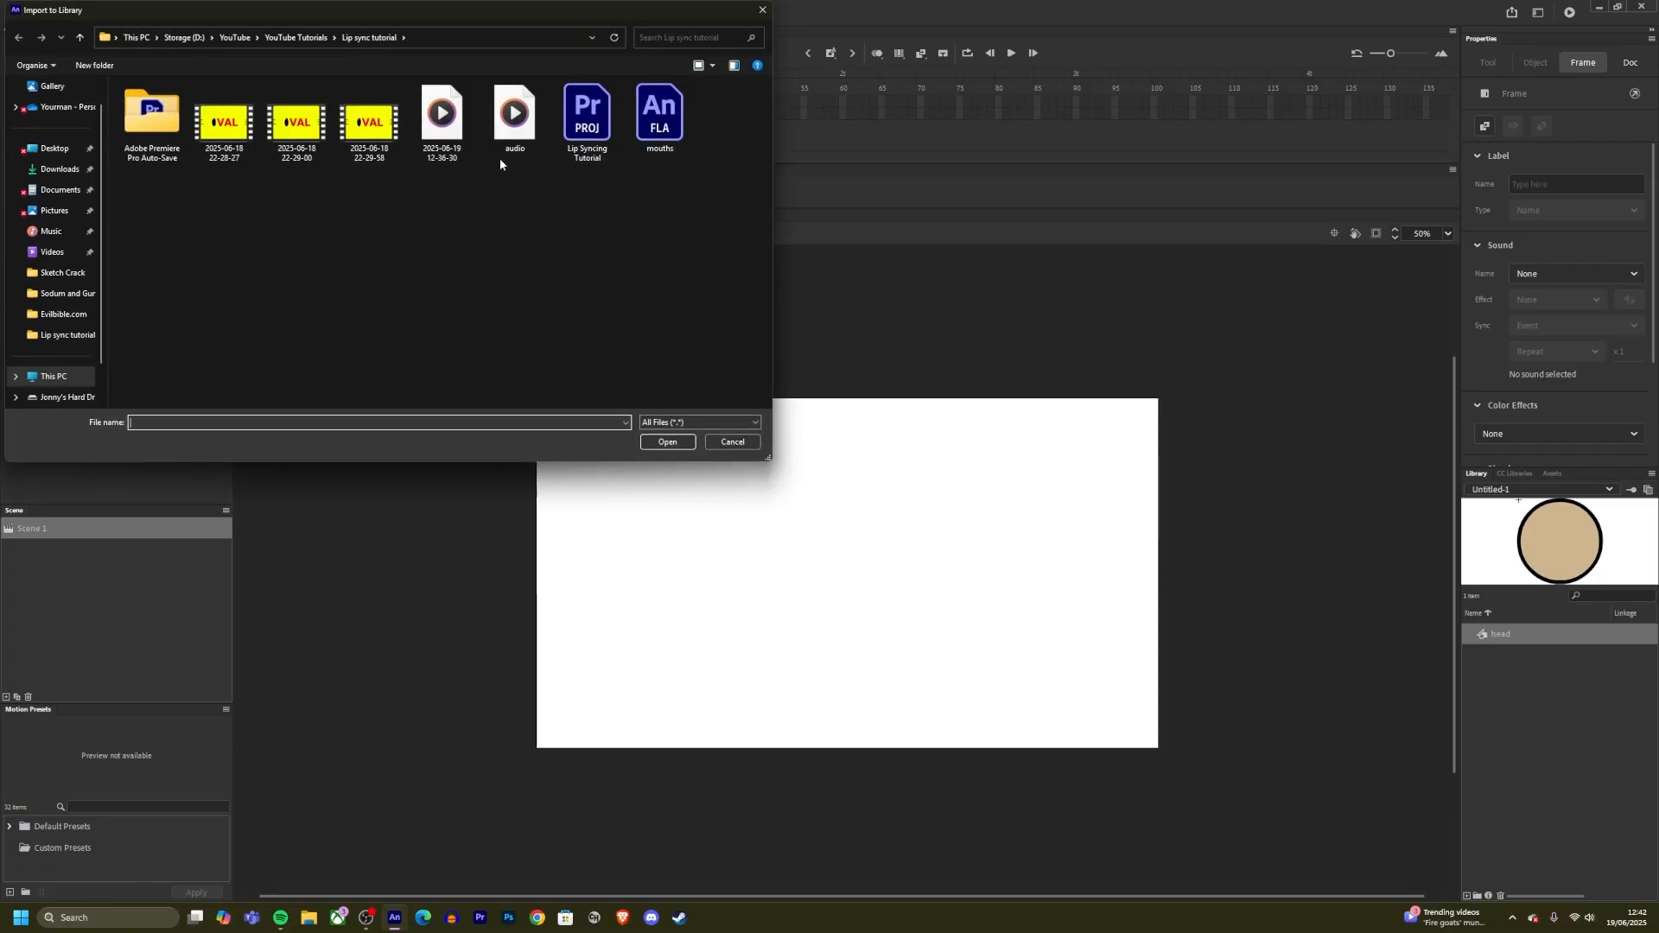
pyautogui.doubleClick(510, 117)
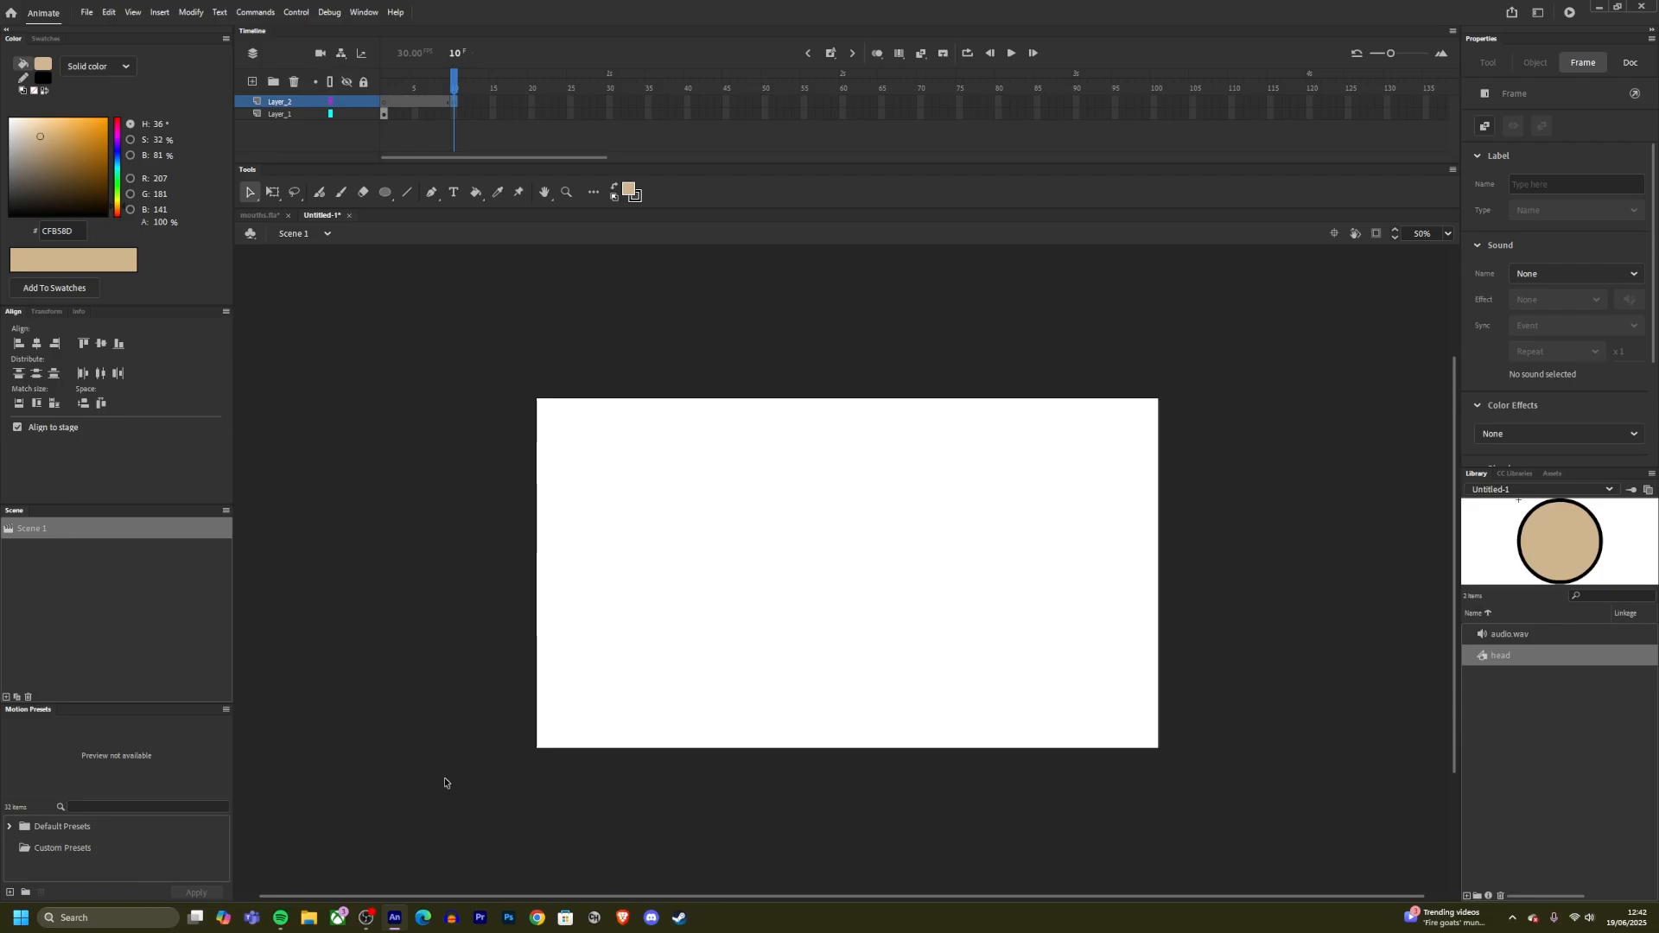
pyautogui.click(447, 925)
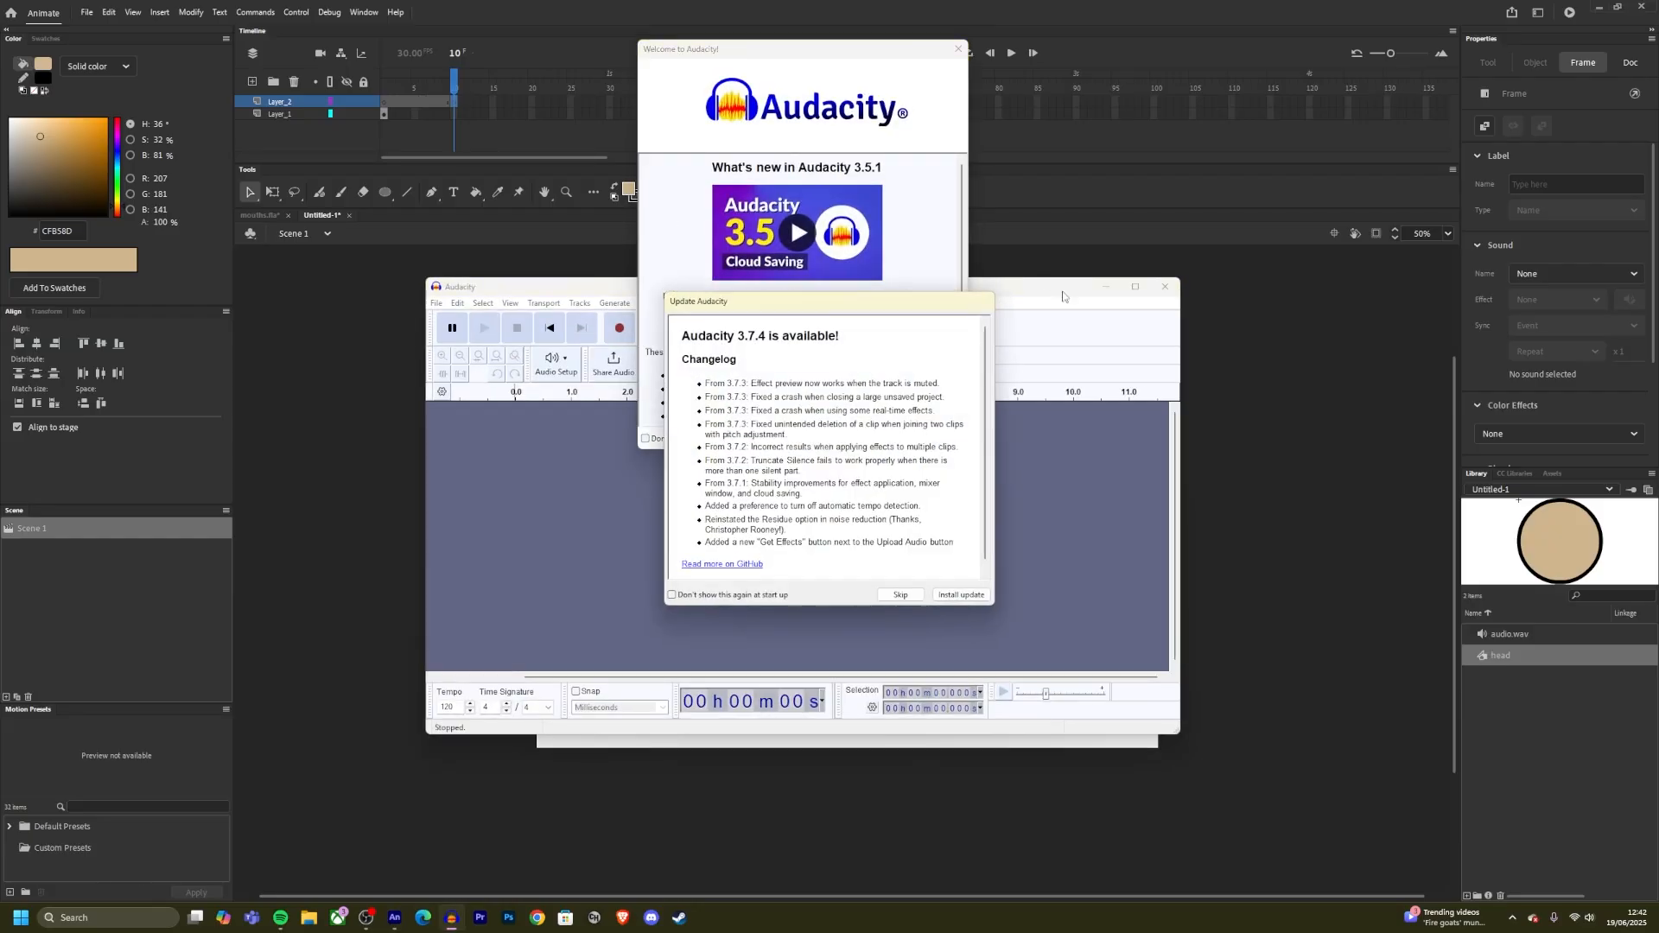
pyautogui.click(899, 595)
pyautogui.click(959, 51)
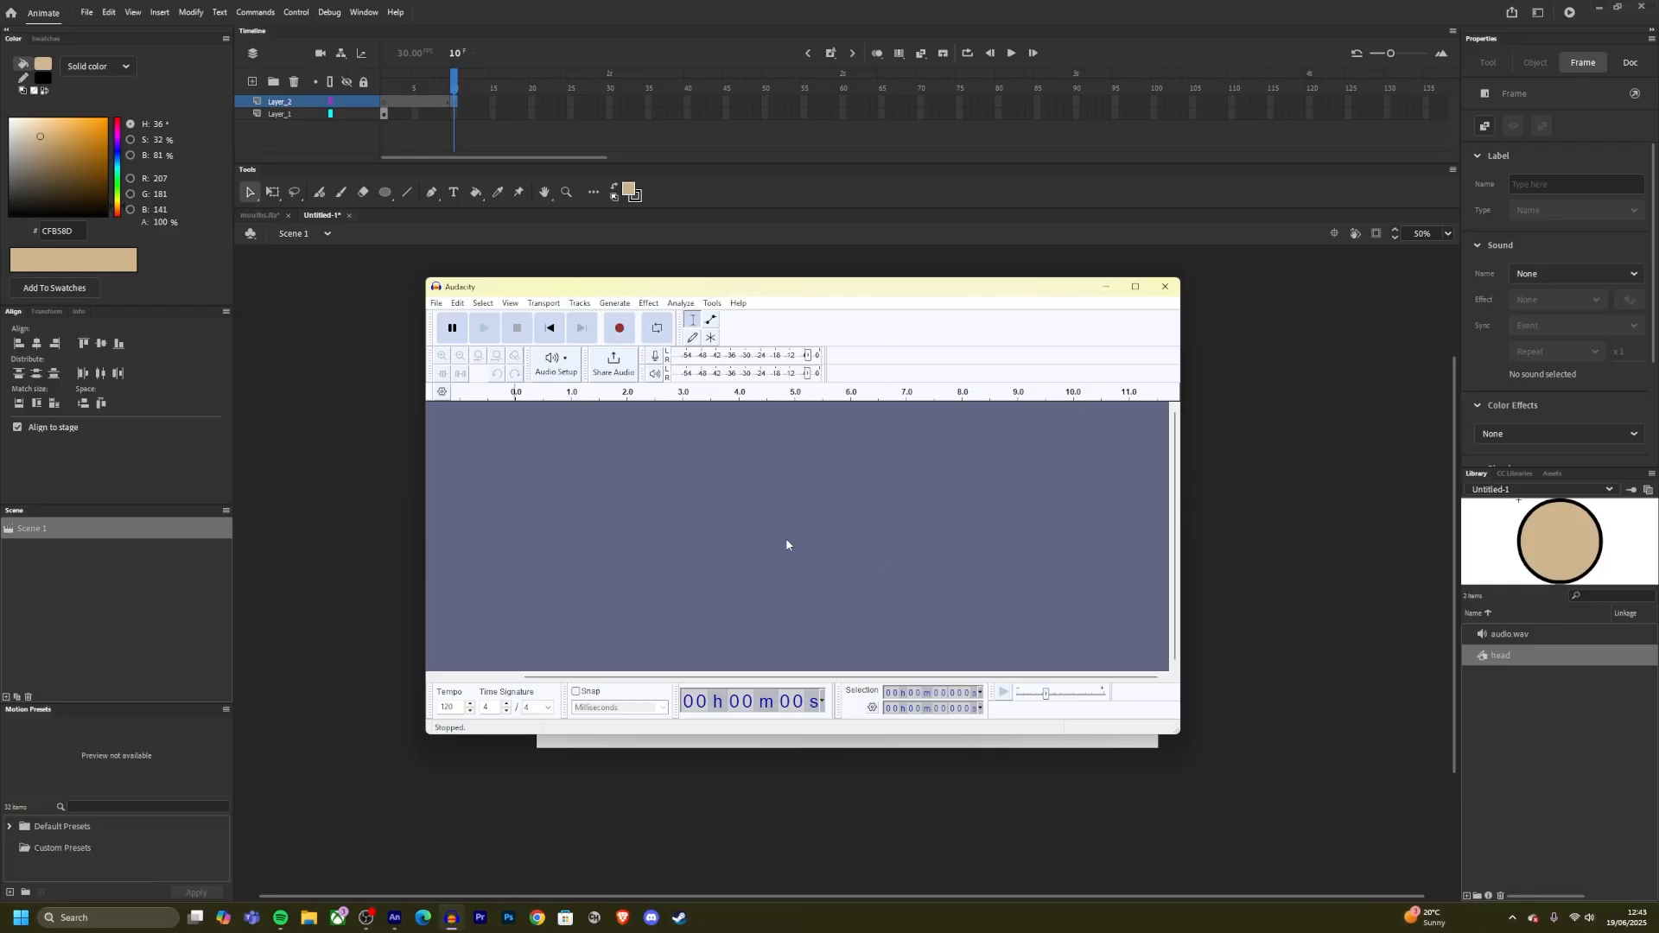
pyautogui.click(1165, 286)
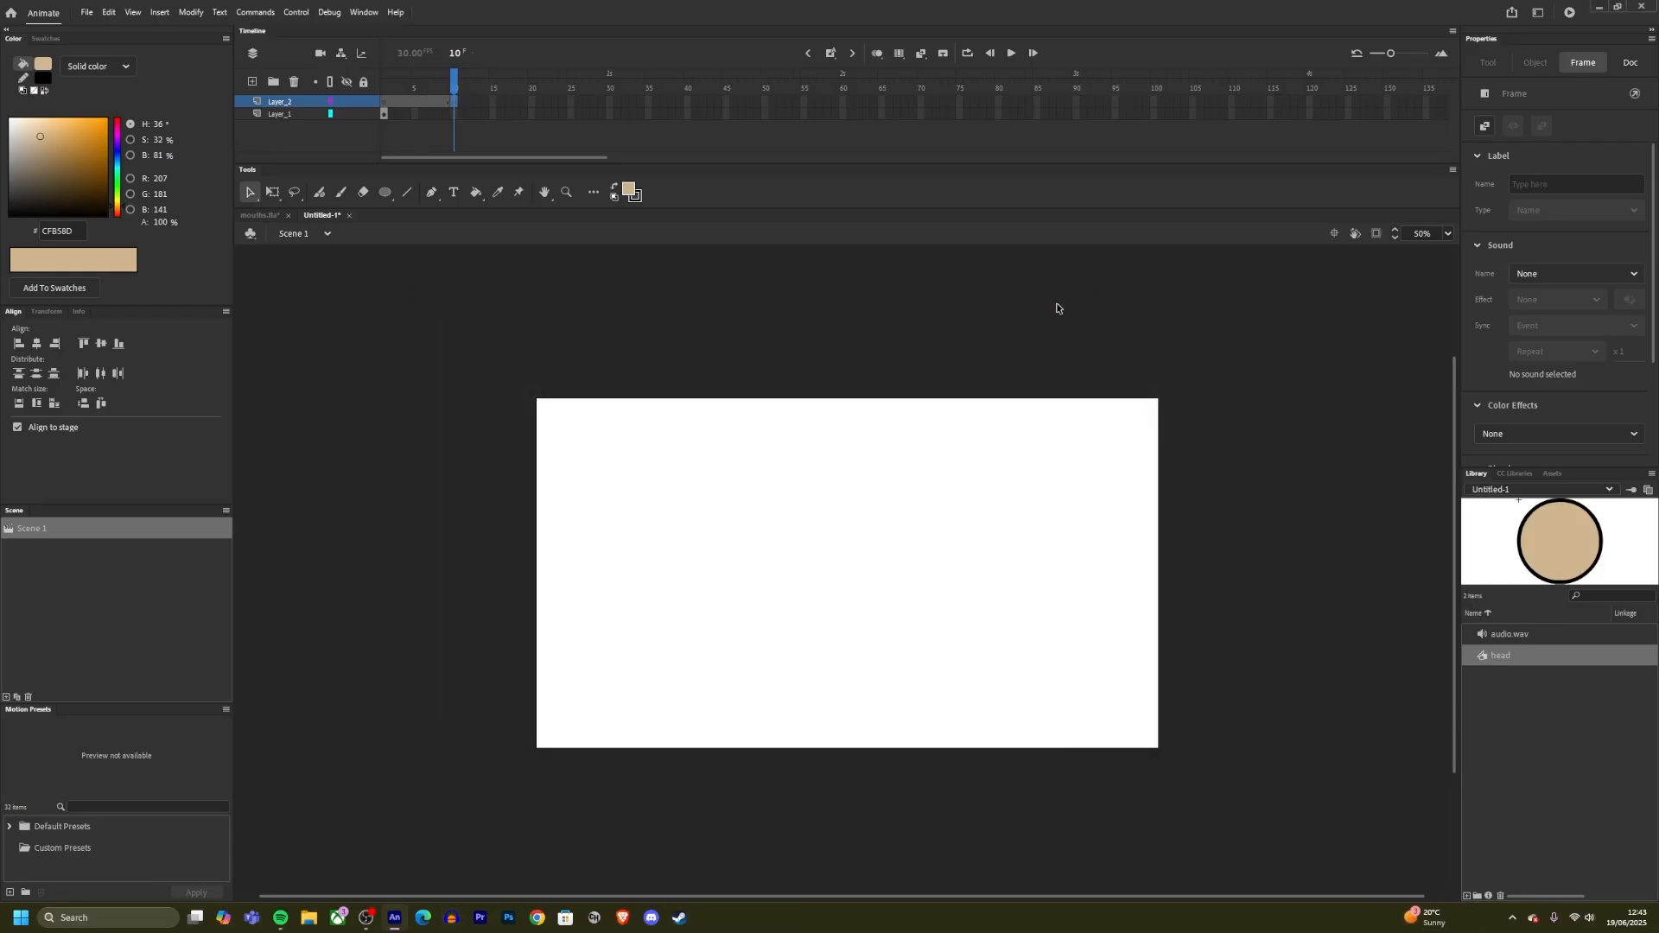
pyautogui.click(353, 478)
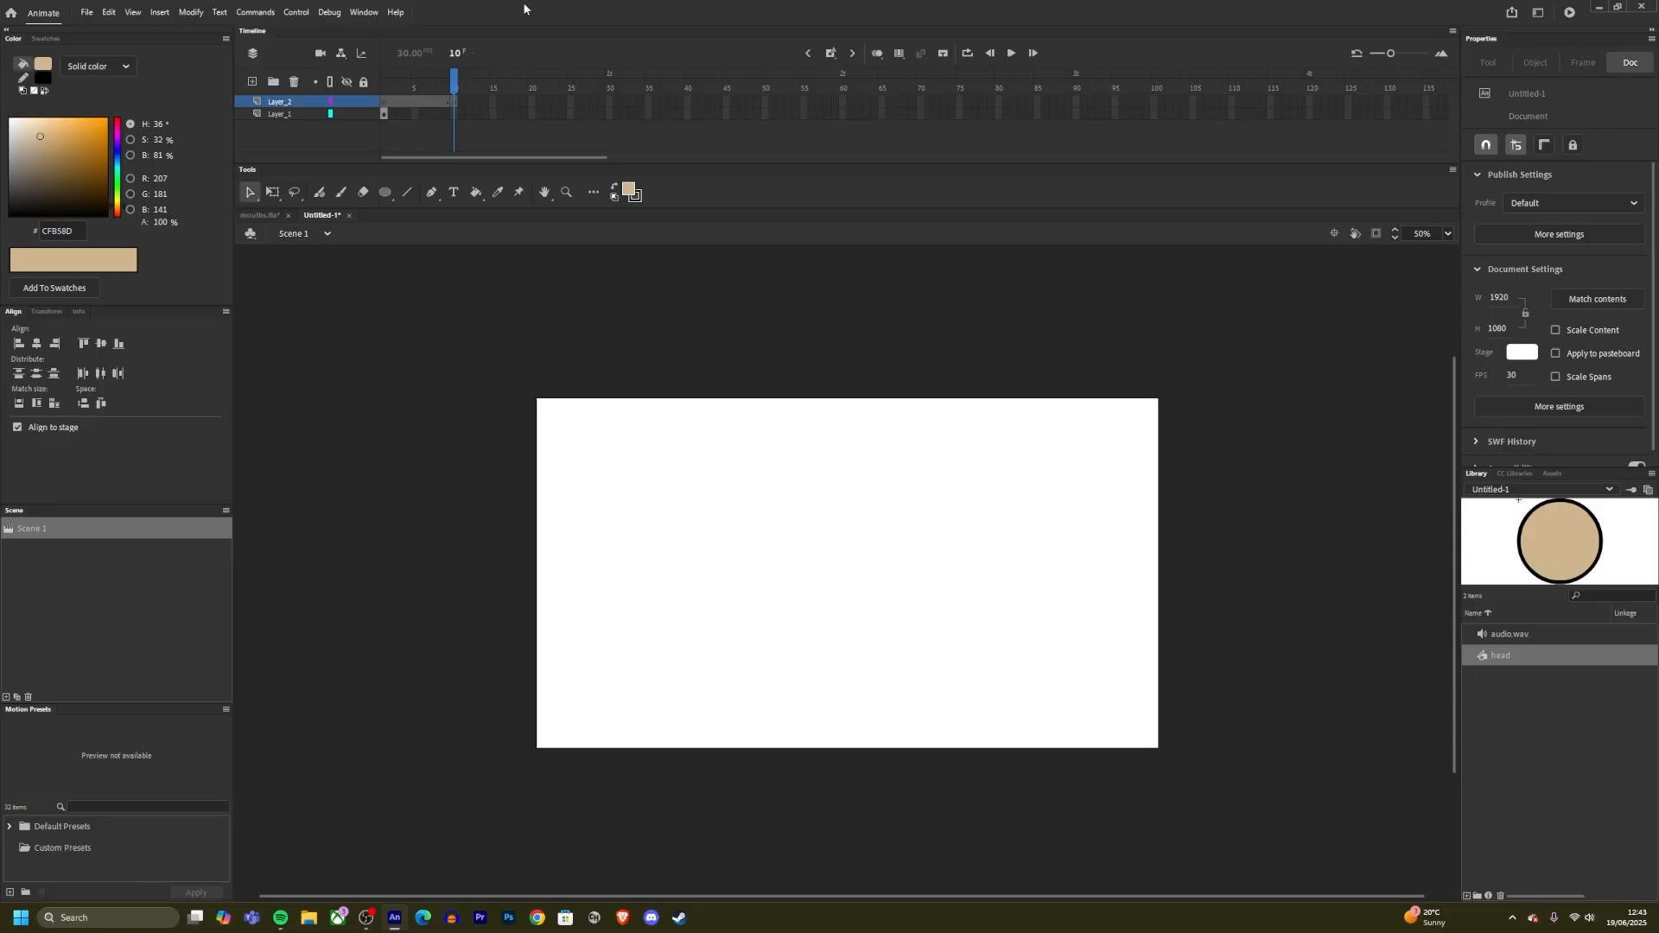
# Step: Assign audio.wav as the sound of the keyframe at frame 10 on the upper layer
pyautogui.click(456, 103)
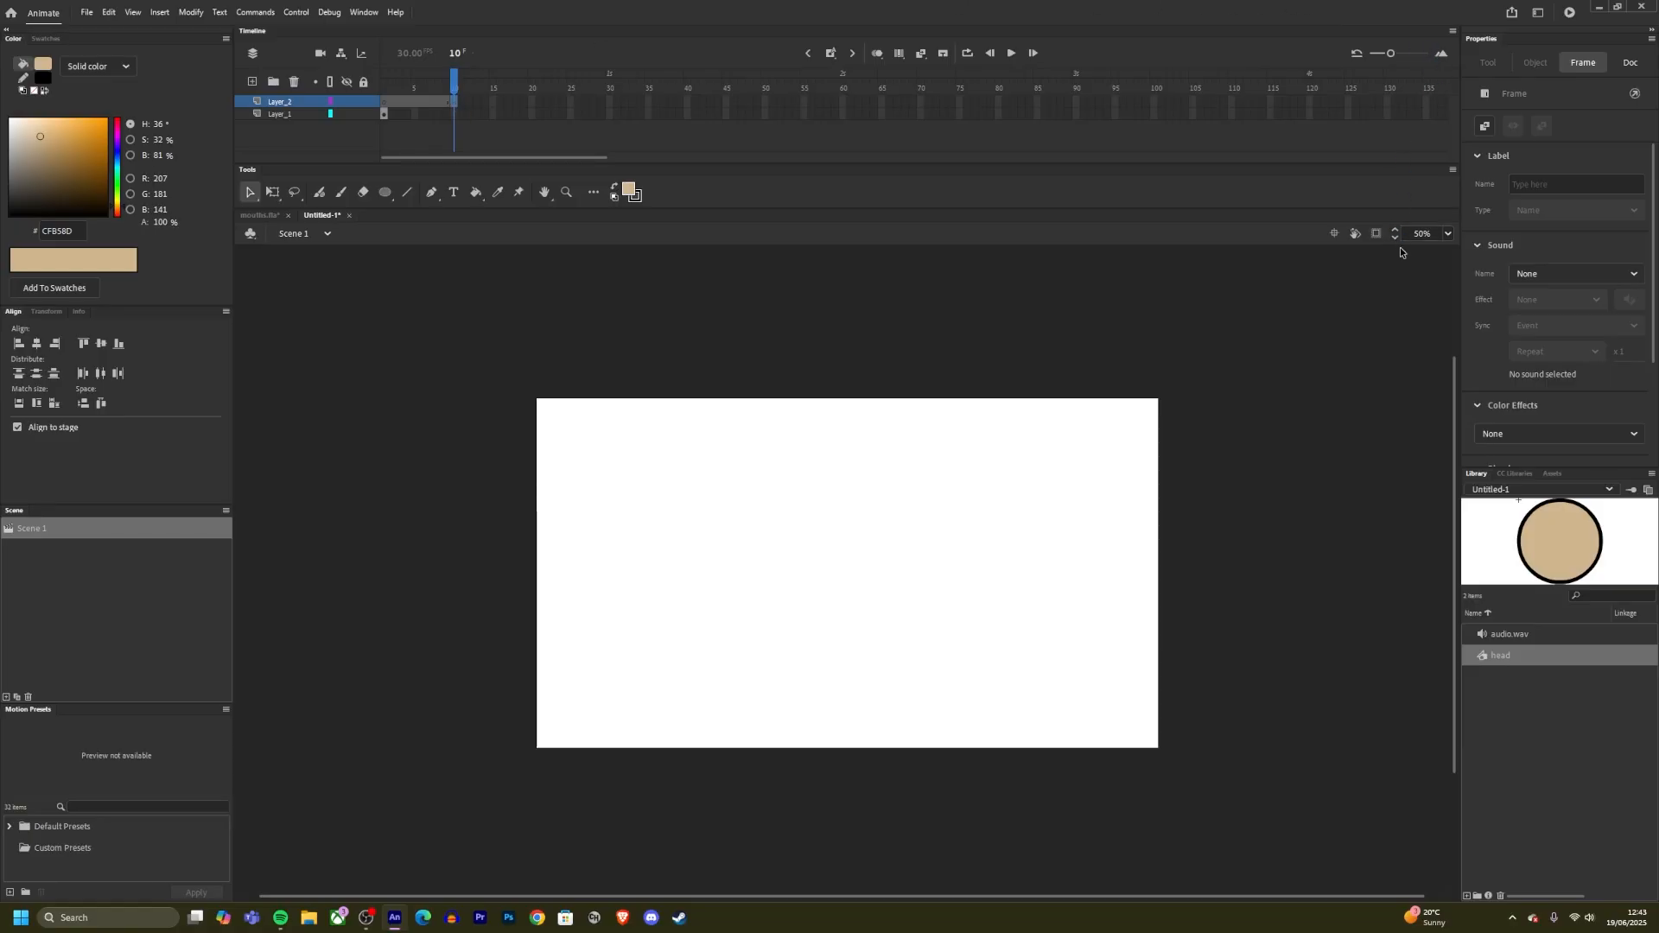
pyautogui.click(1532, 277)
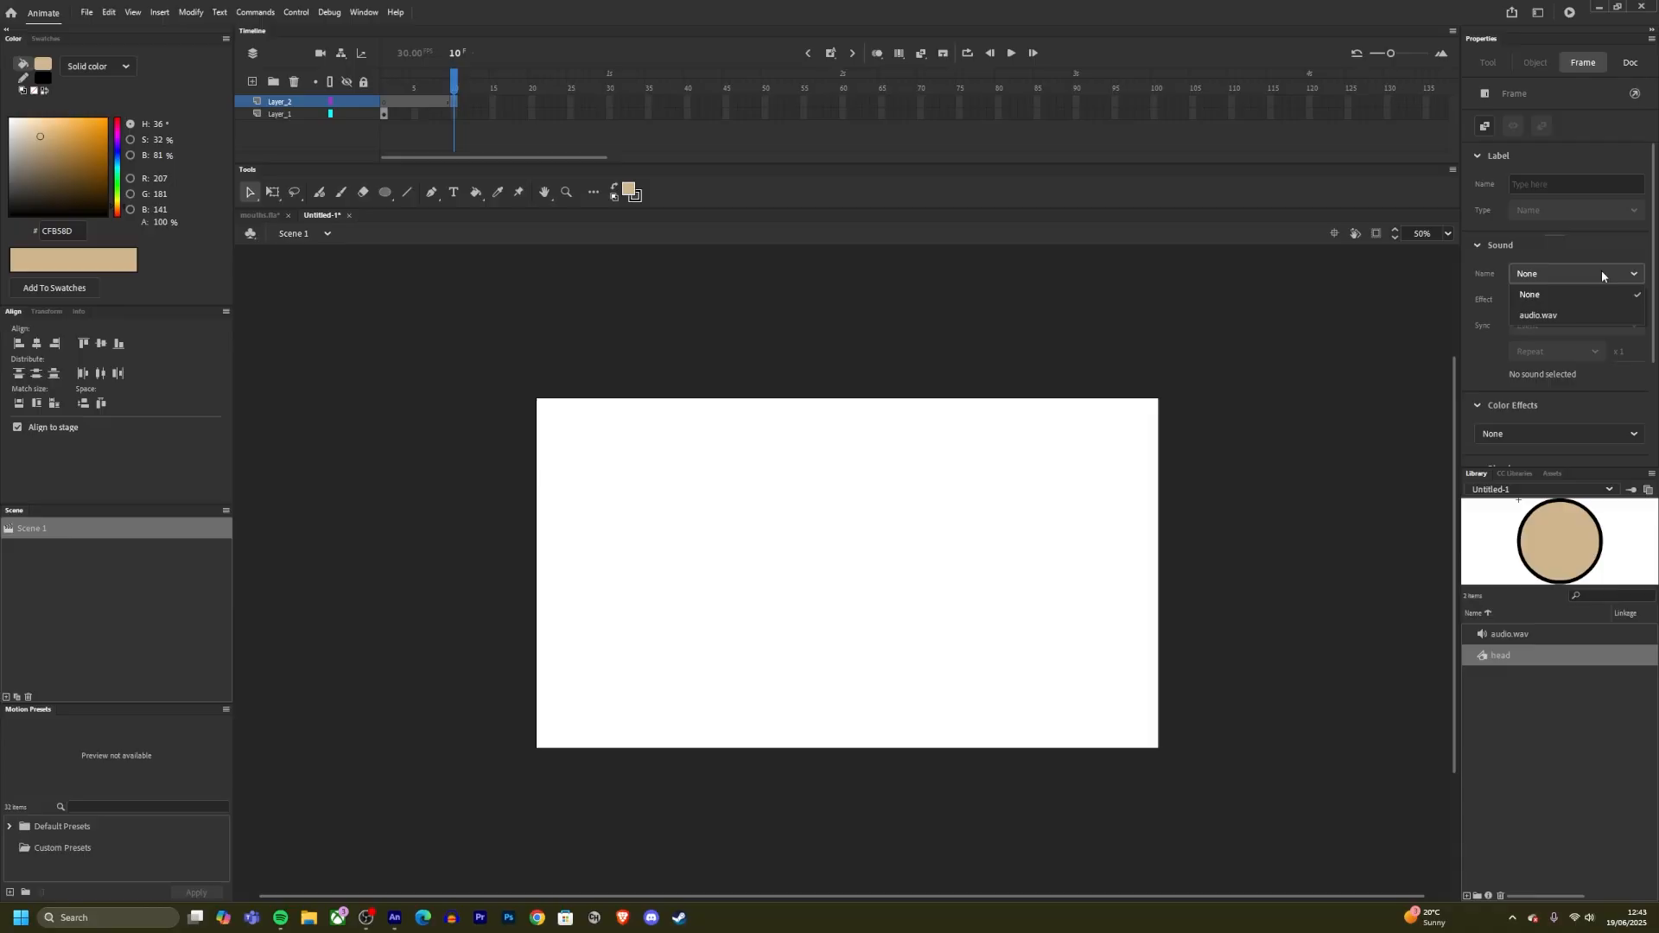
pyautogui.click(1537, 316)
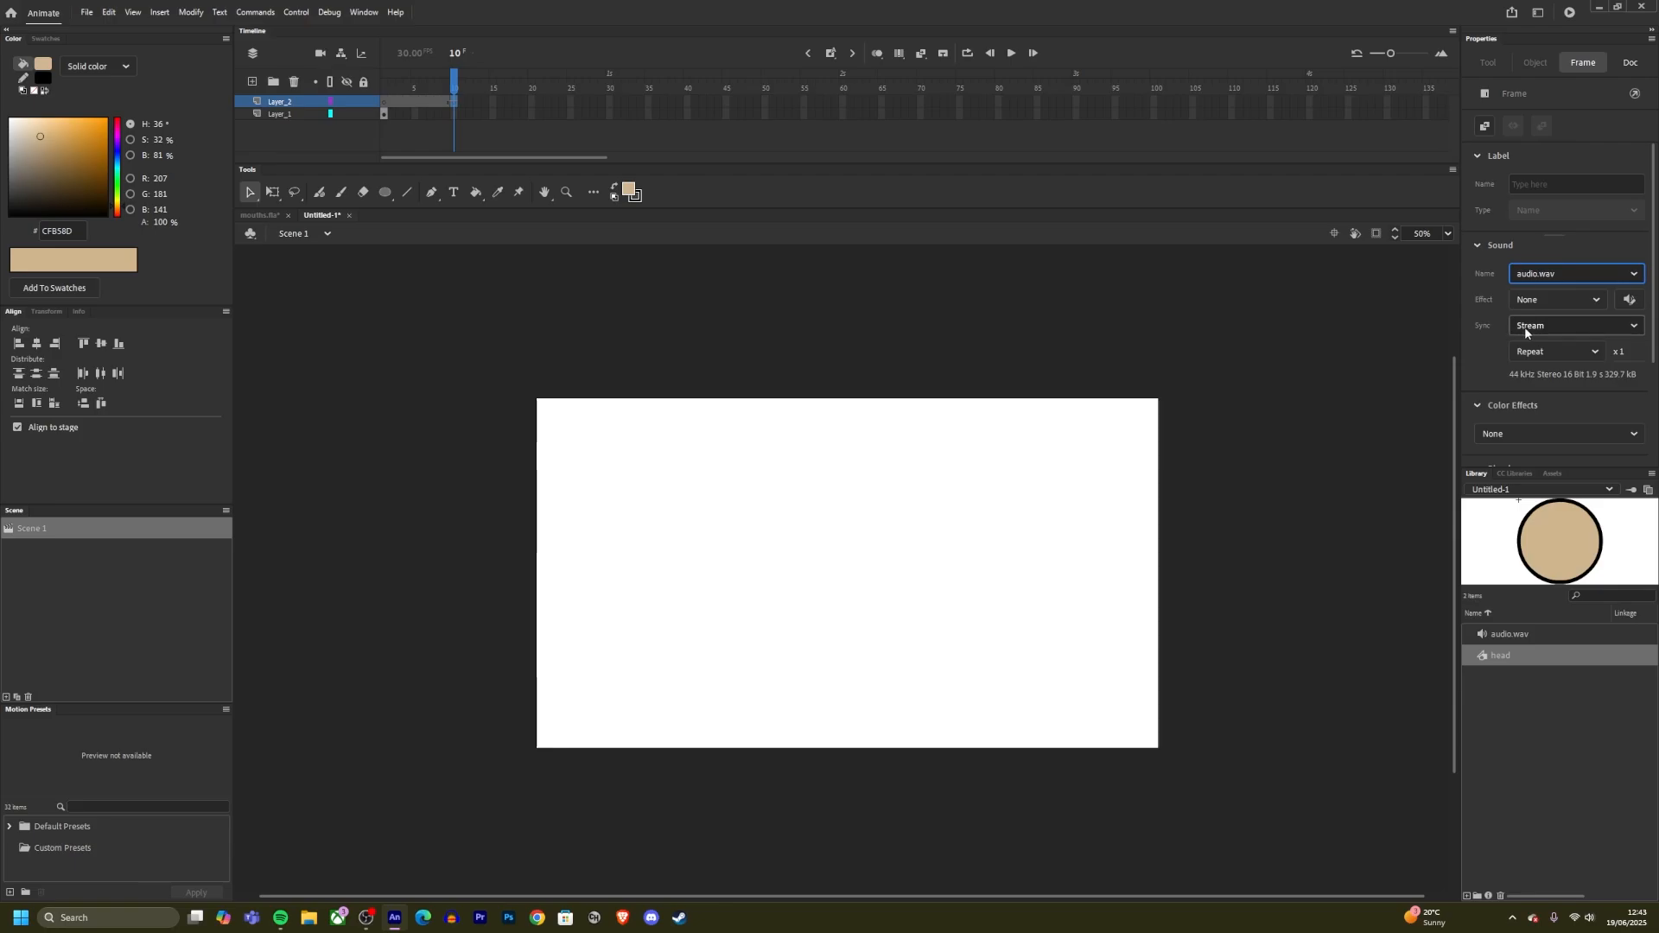
pyautogui.click(853, 123)
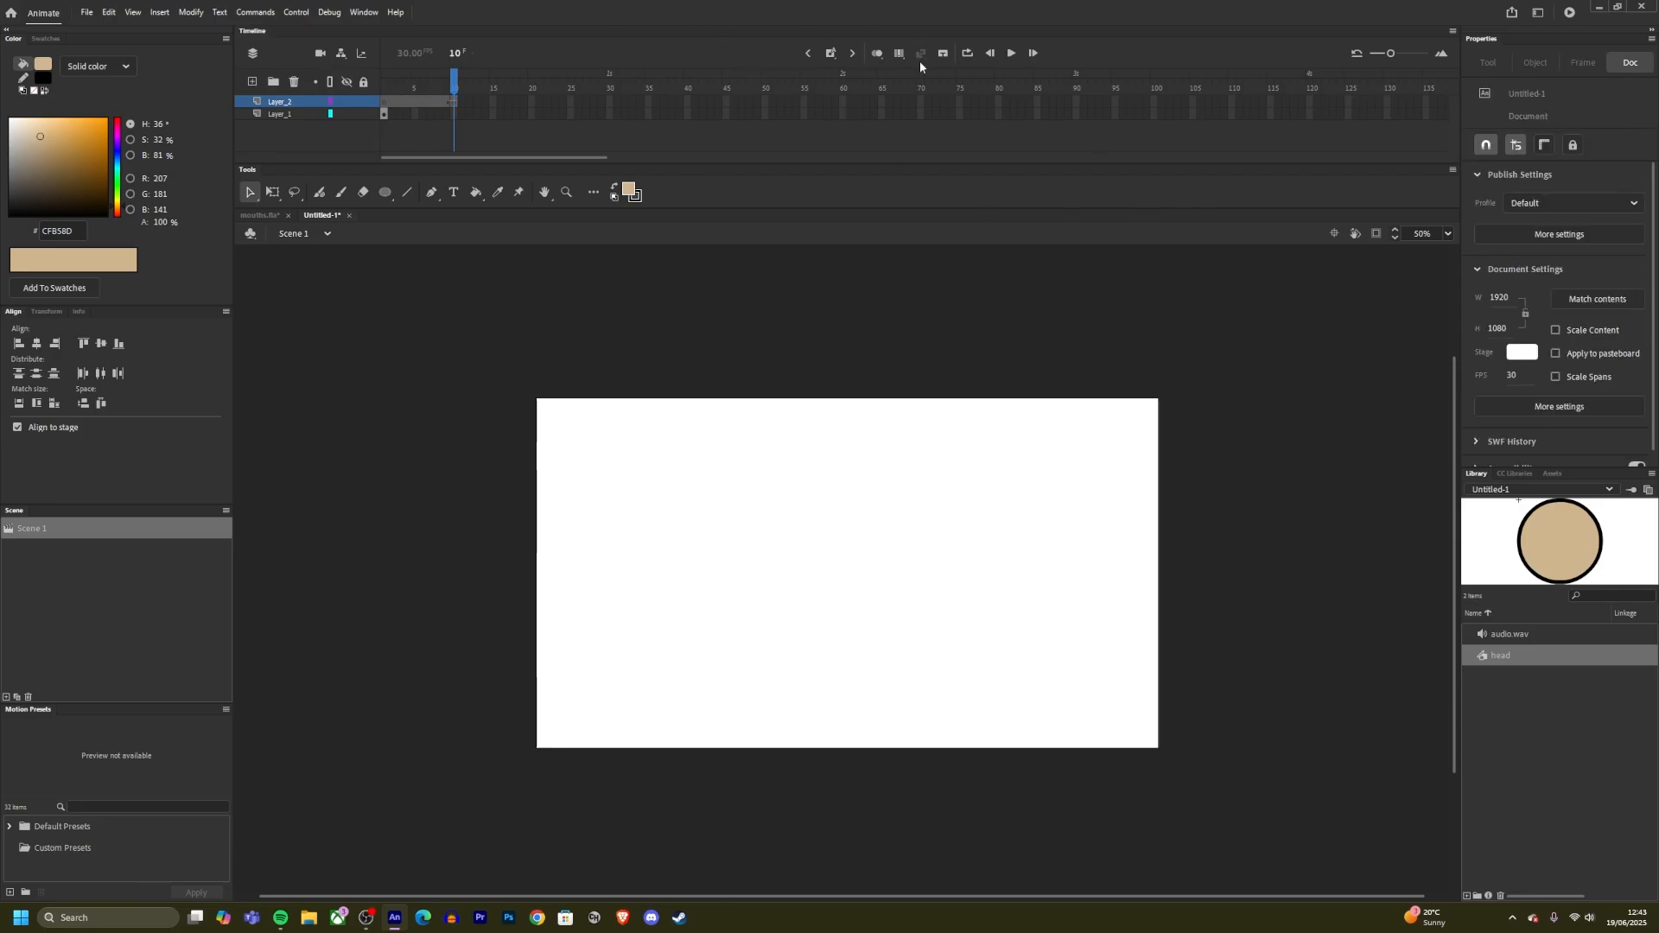
# Step: Extend the audio layer with a keyframe at frame 80 and remove the surplus frames after the end of the waveform
pyautogui.rightClick(999, 102)
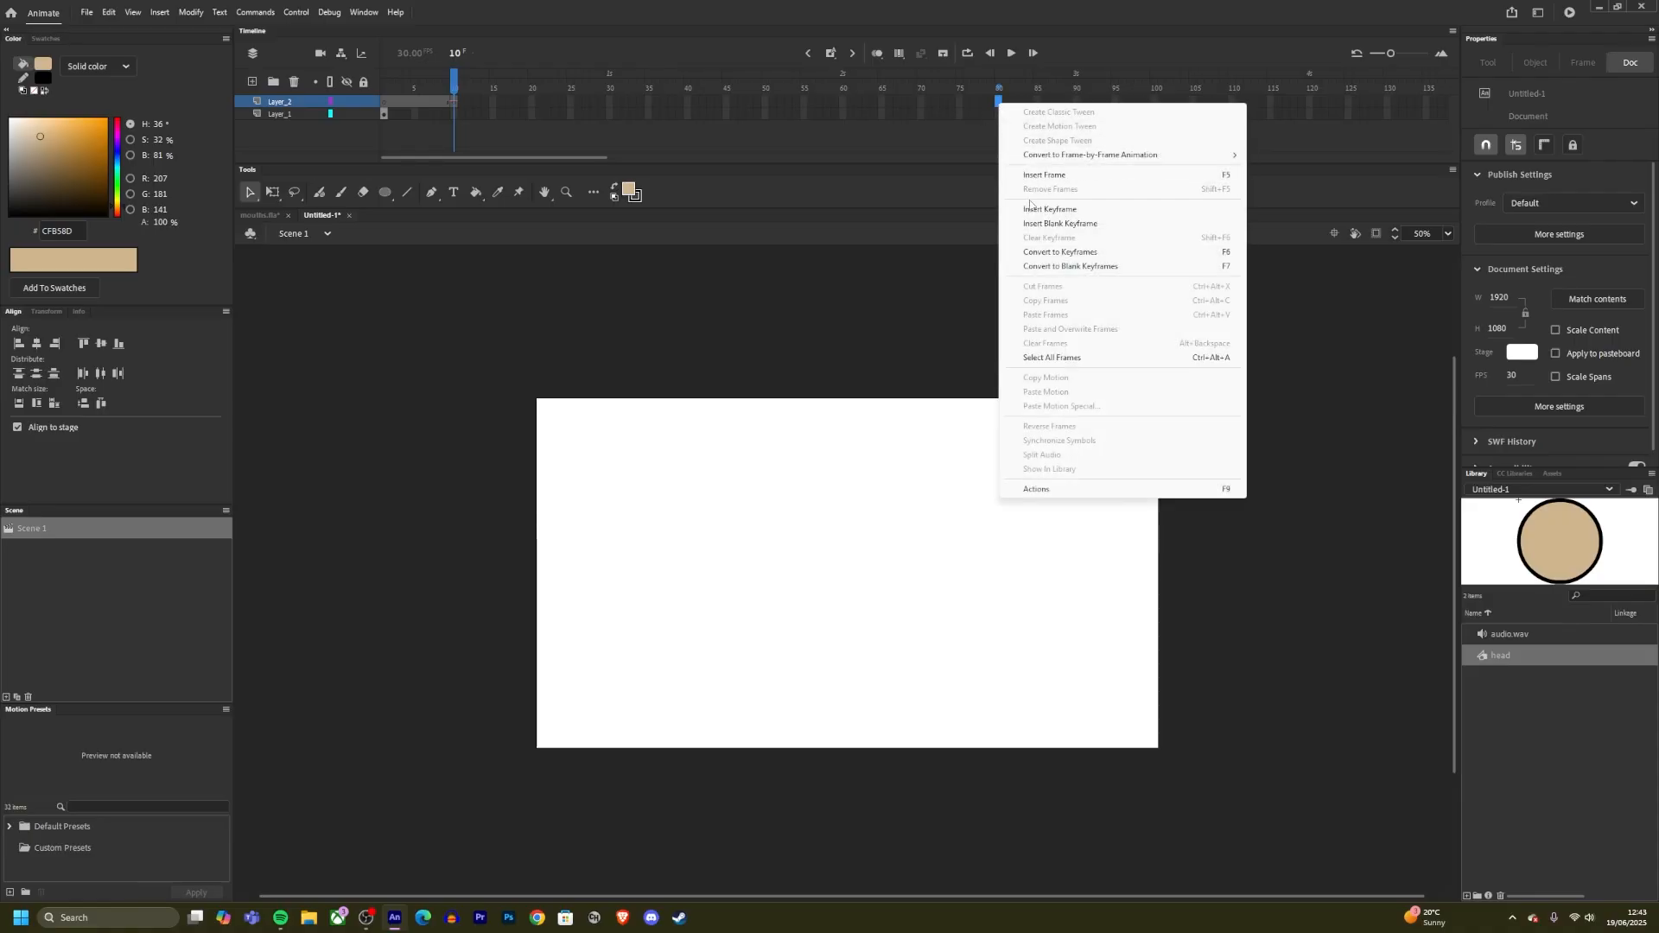
pyautogui.click(1036, 209)
pyautogui.moveTo(727, 86); pyautogui.dragTo(883, 108)
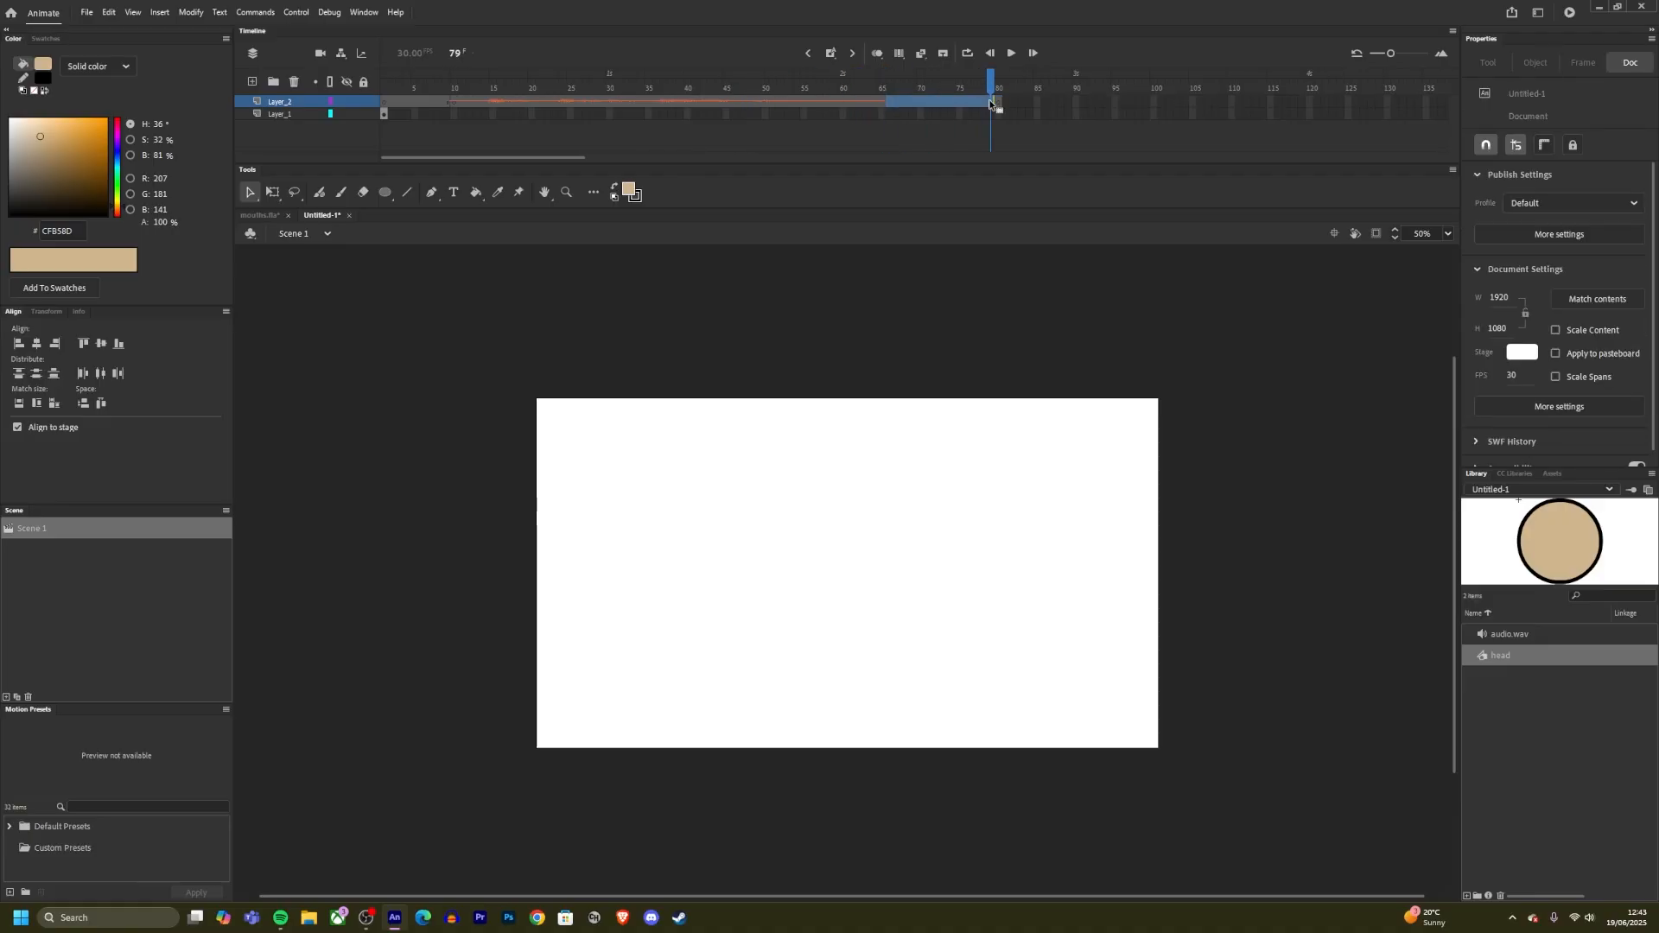
pyautogui.click(921, 105)
pyautogui.rightClick(909, 100)
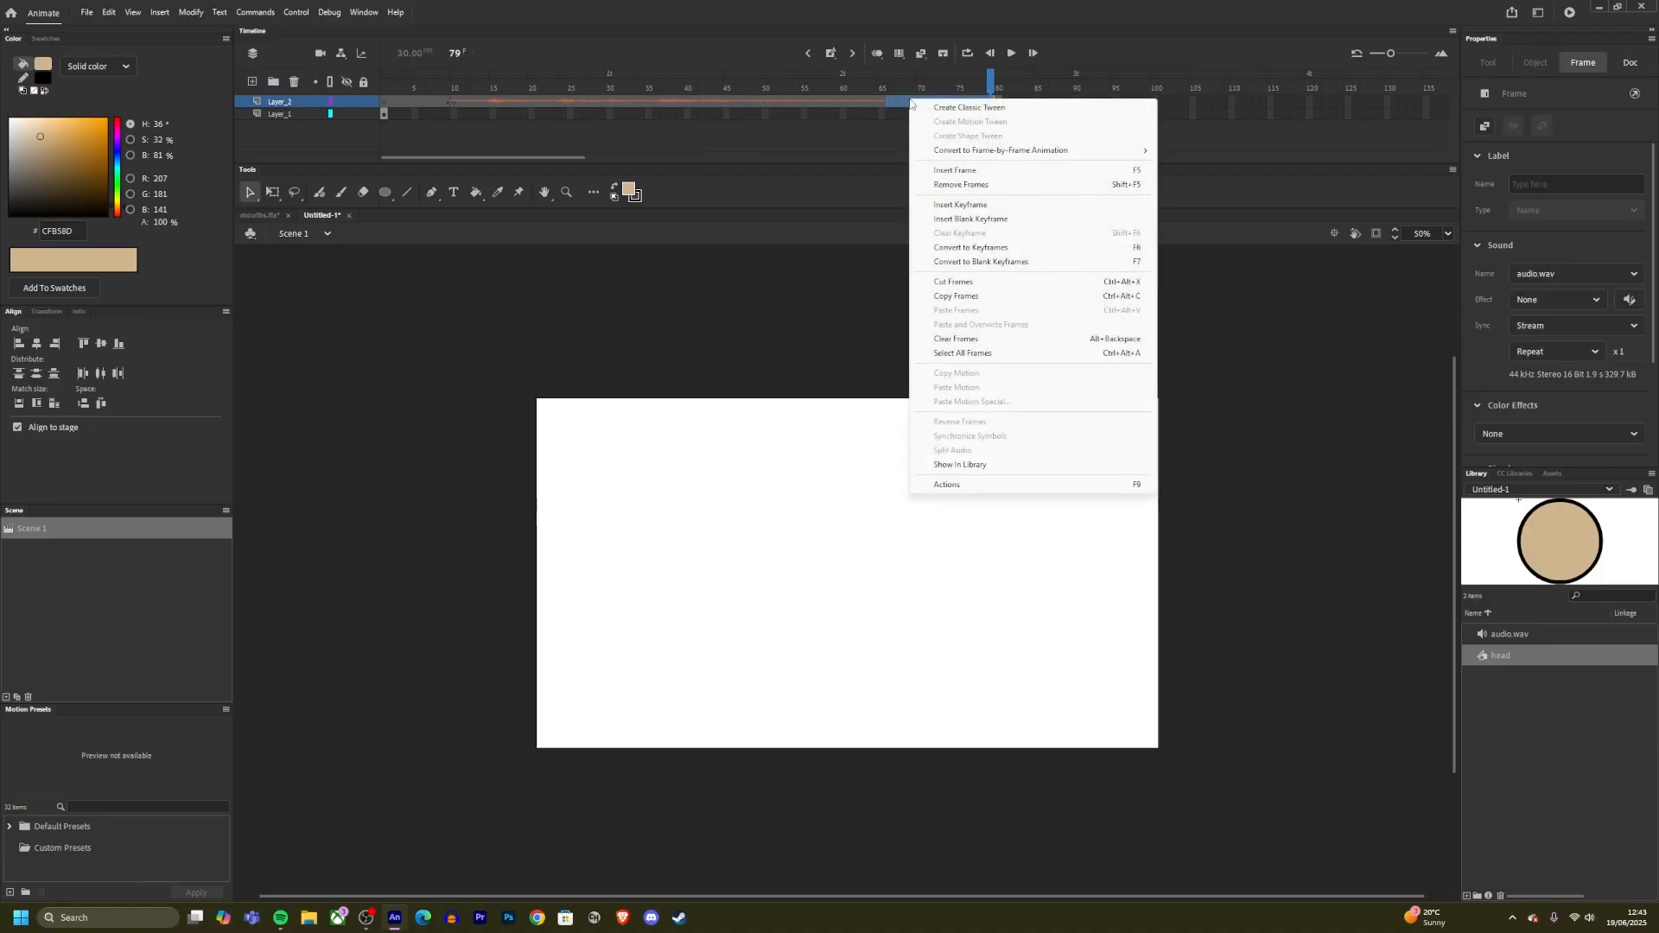
pyautogui.click(950, 185)
pyautogui.moveTo(862, 80); pyautogui.dragTo(316, 82)
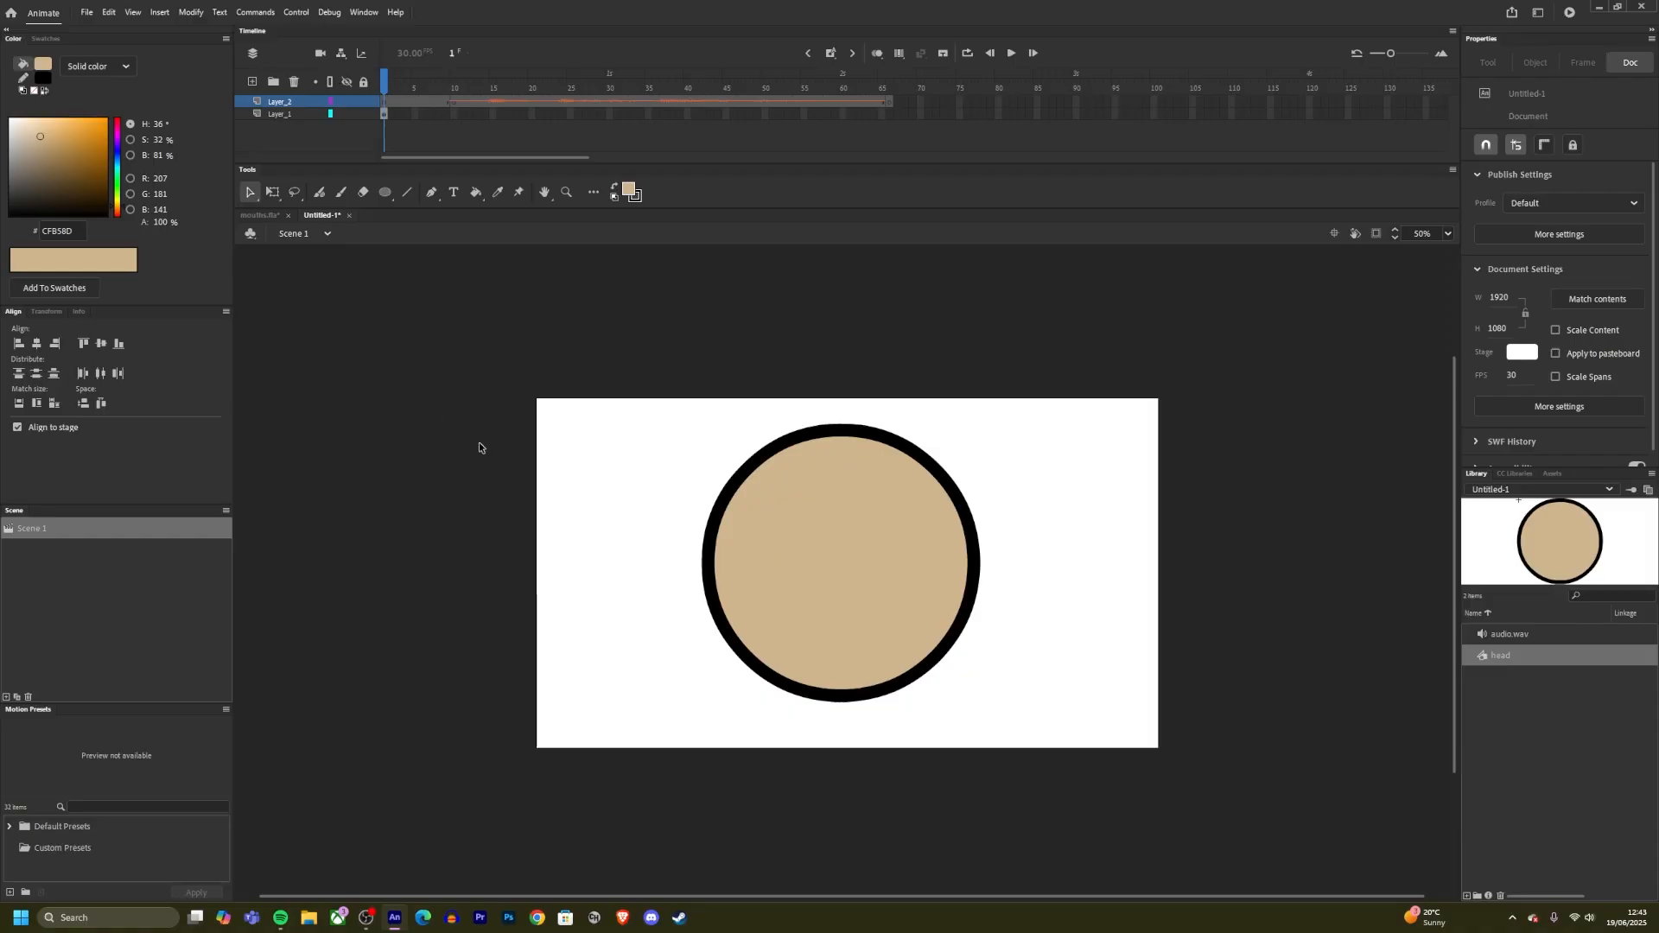
# Step: Copy the MBP mouth from mouths.fla into the Untitled-1 document and place it on the lower right part of the head
pyautogui.click(259, 215)
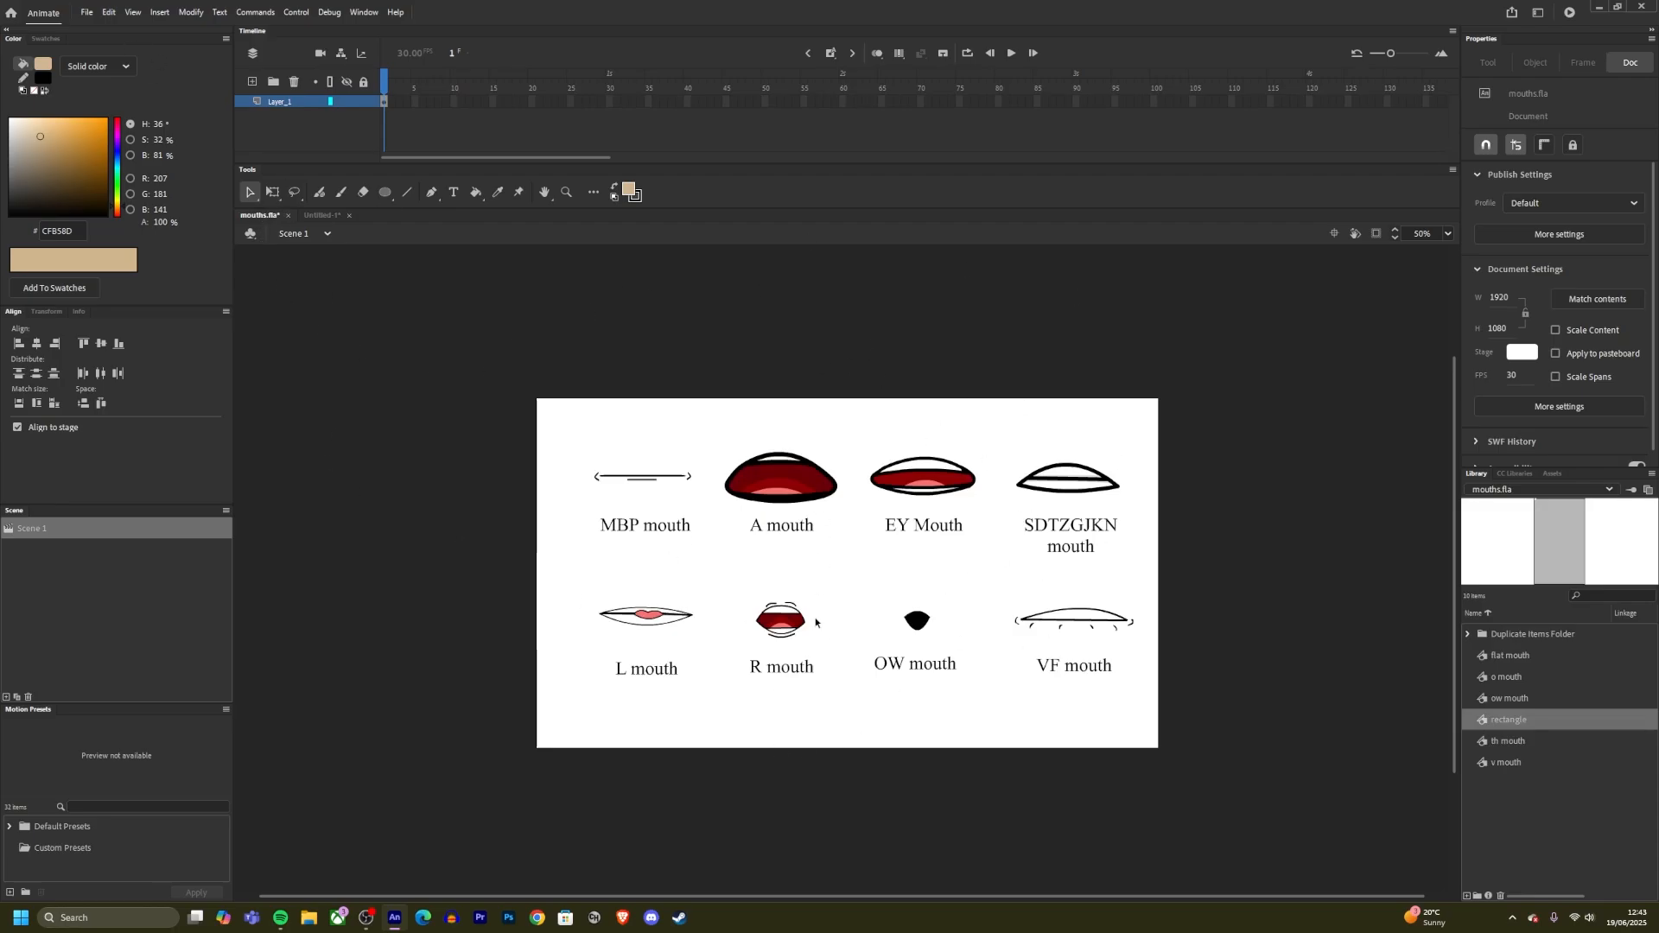
pyautogui.click(635, 477)
pyautogui.rightClick(635, 477)
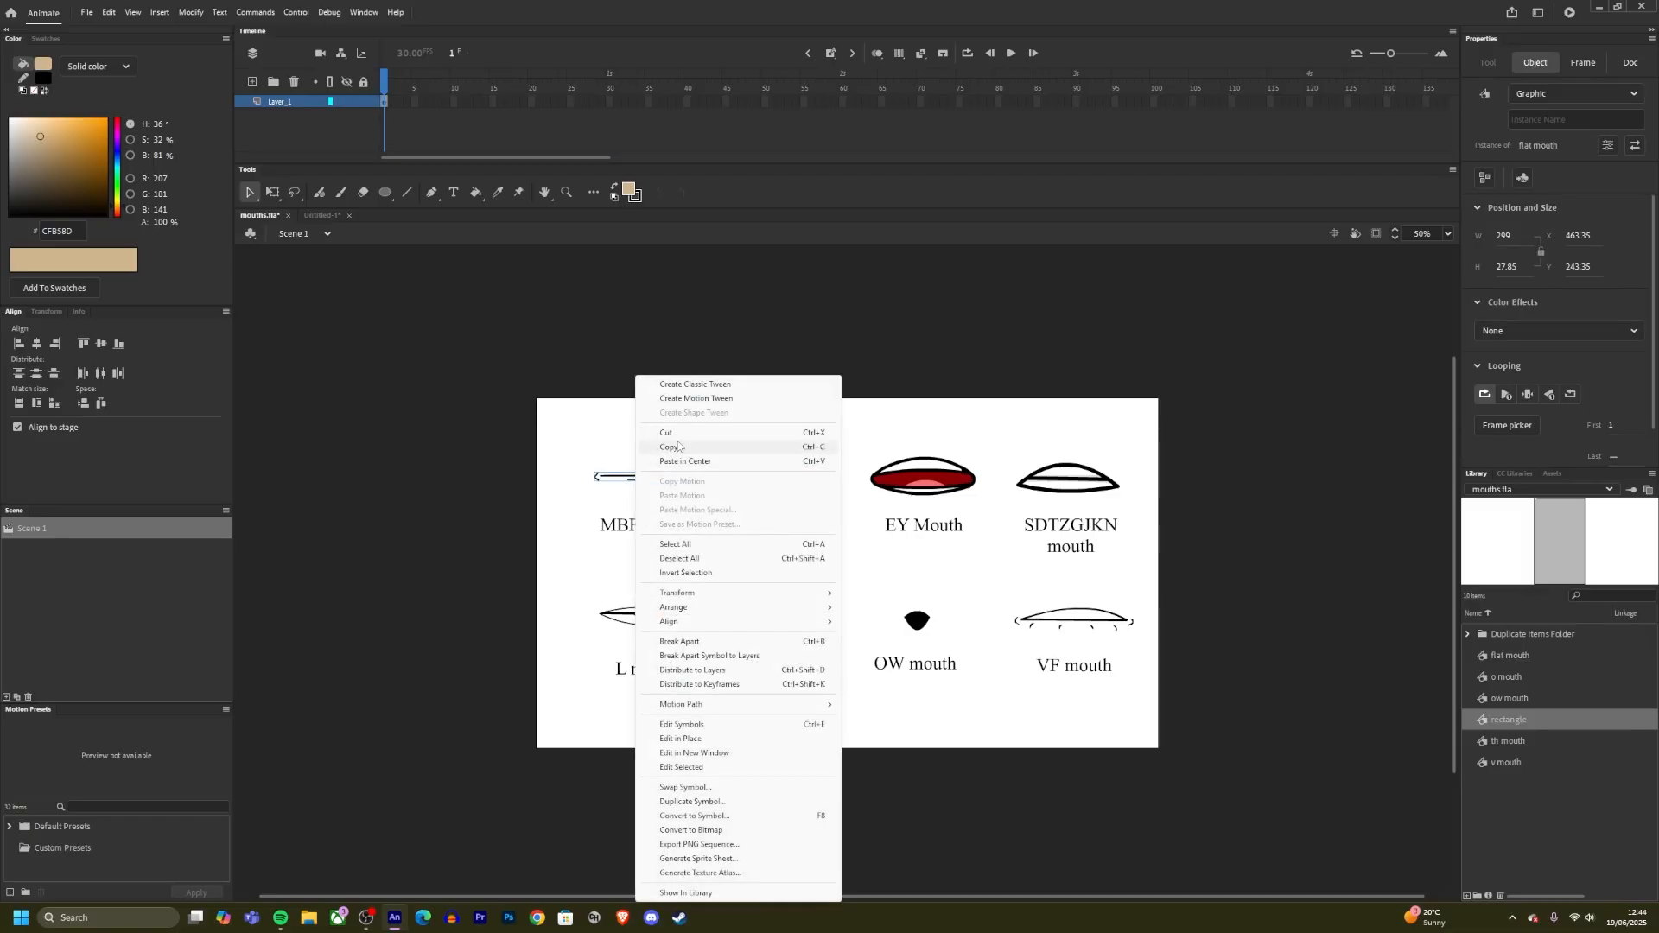
pyautogui.click(318, 256)
pyautogui.click(316, 216)
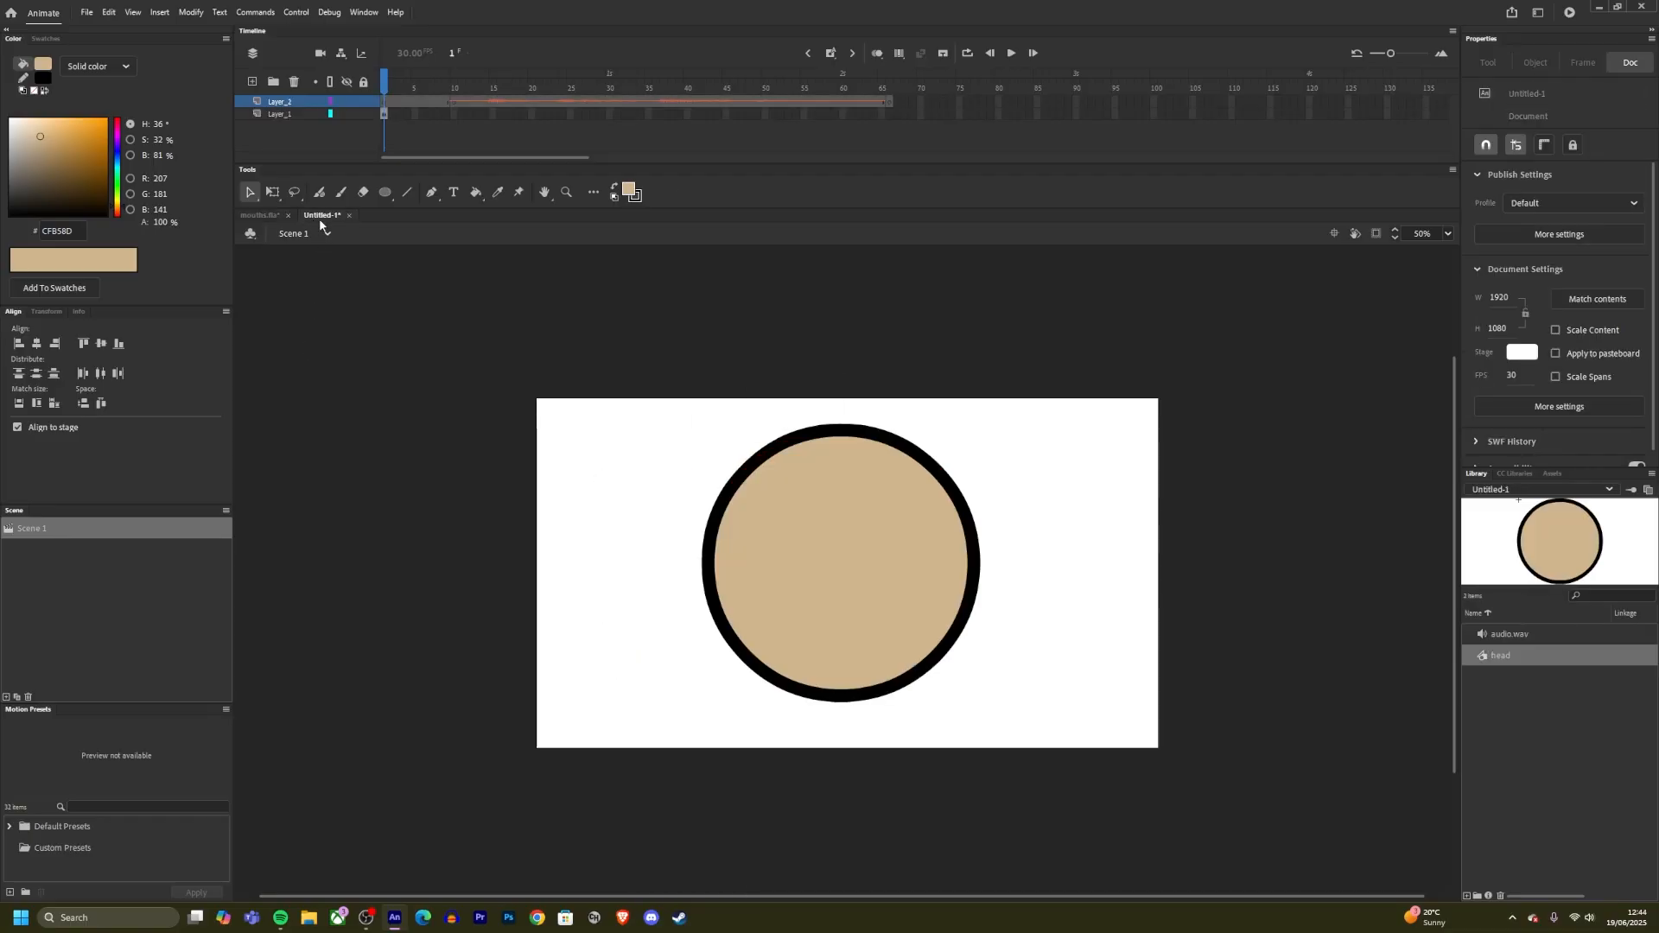
pyautogui.rightClick(566, 475)
pyautogui.click(593, 528)
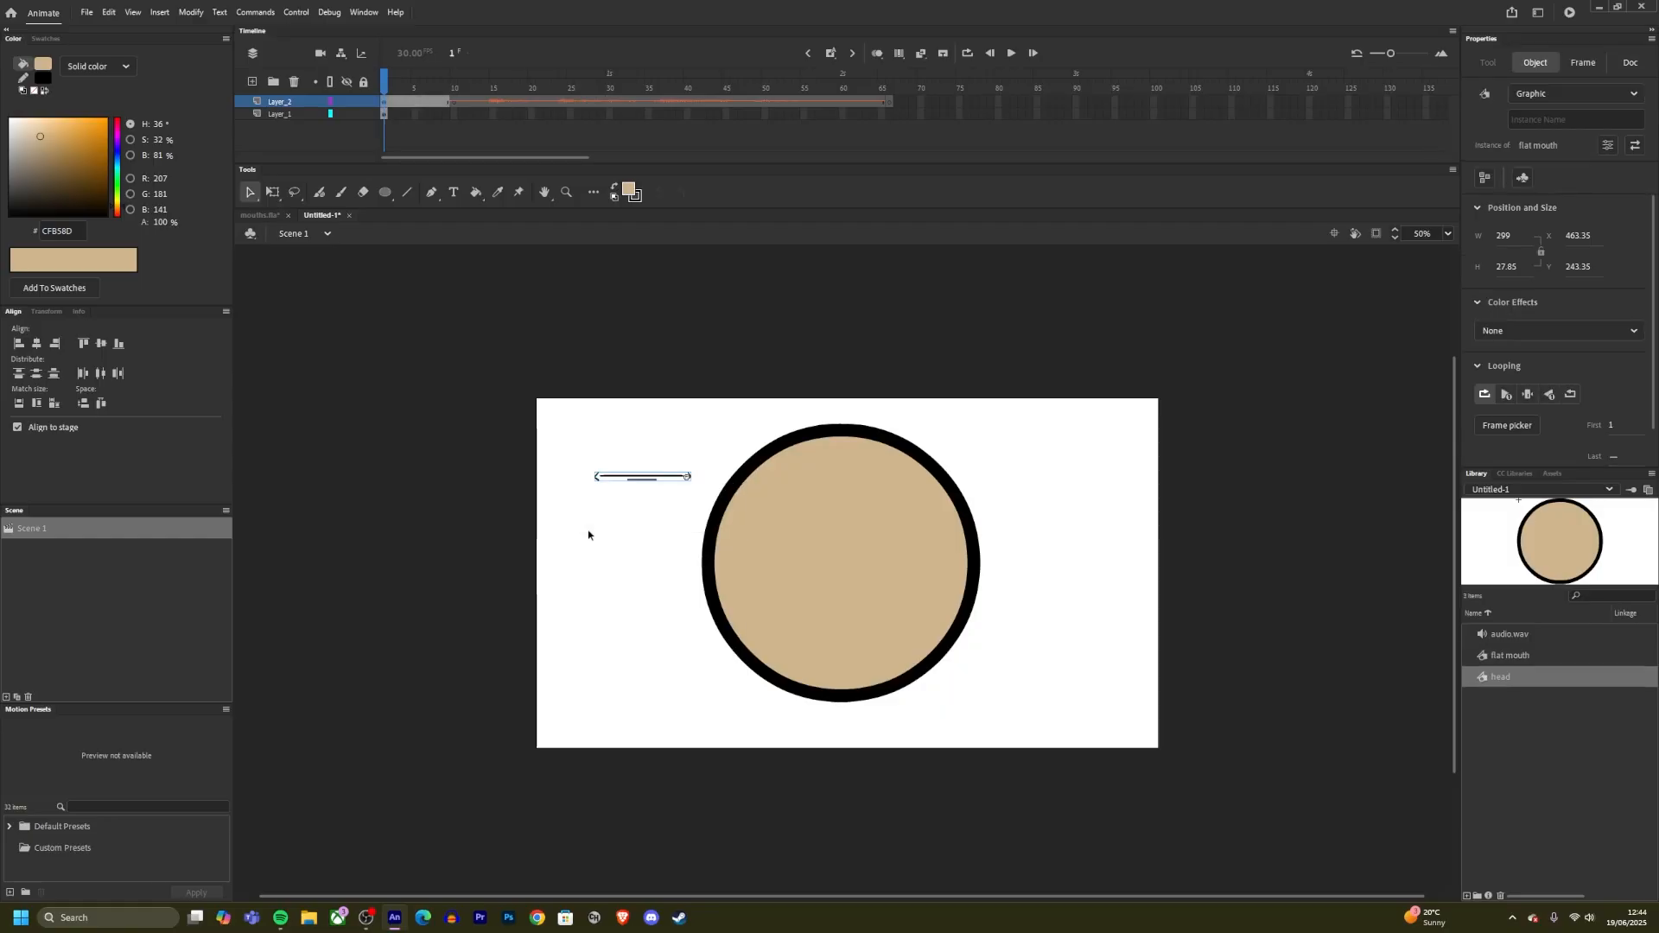
pyautogui.moveTo(642, 480); pyautogui.dragTo(866, 610)
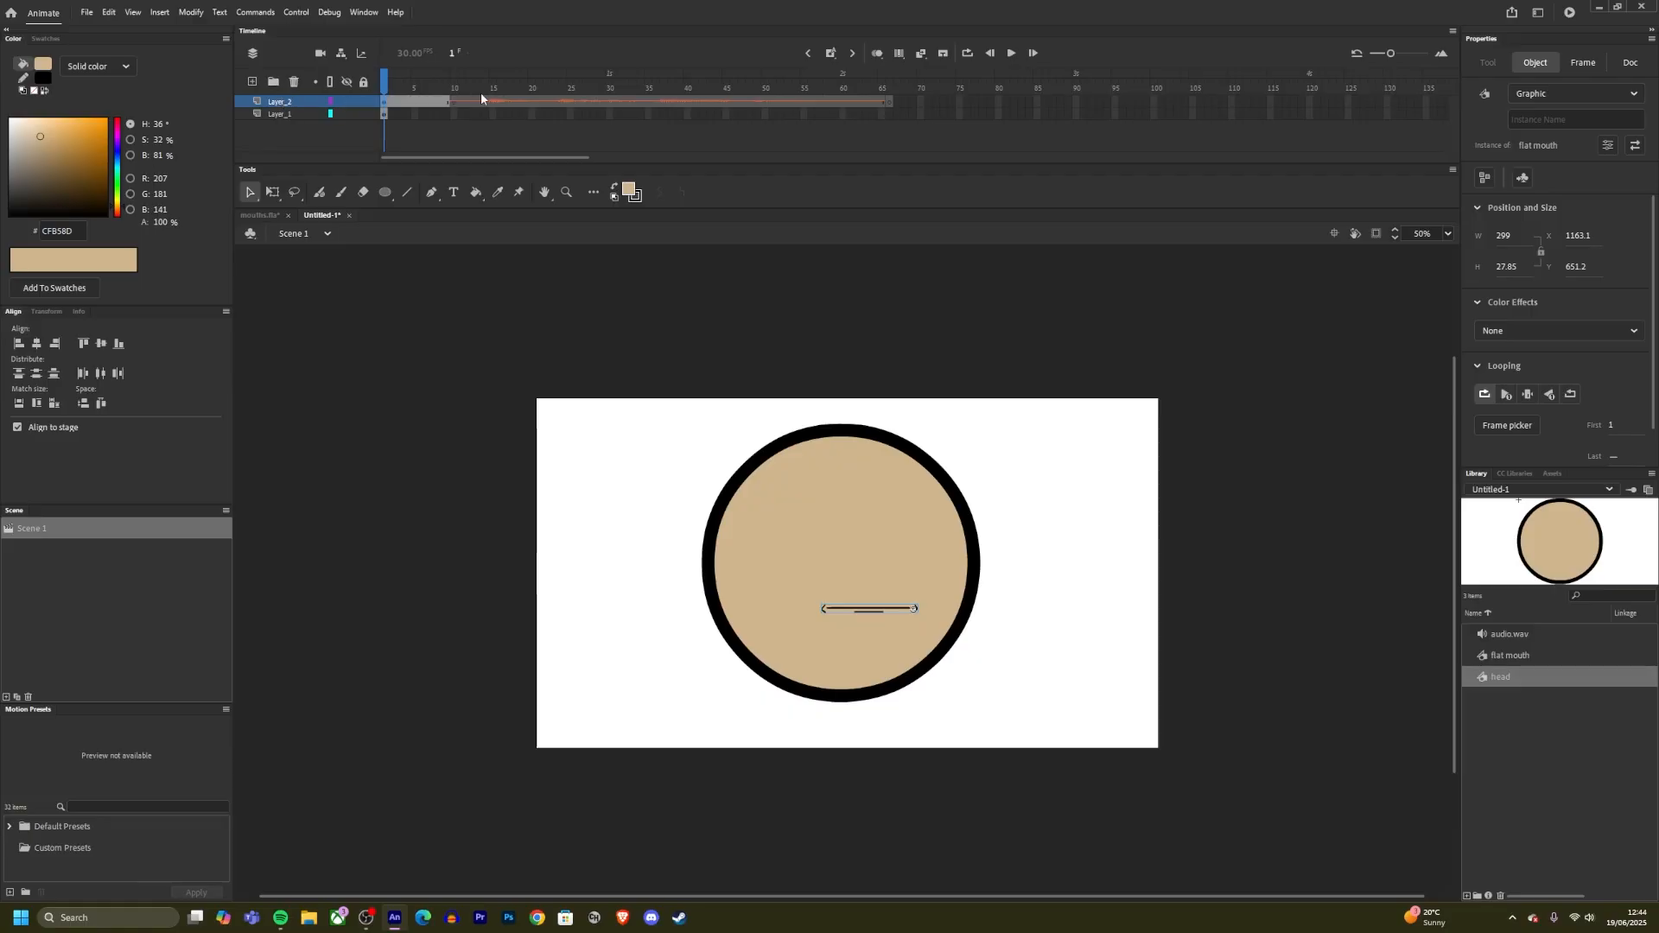
# Step: Cut the flat mouth from the audio layer and paste it in the same place on the head's layer at frame 1
pyautogui.rightClick(862, 612)
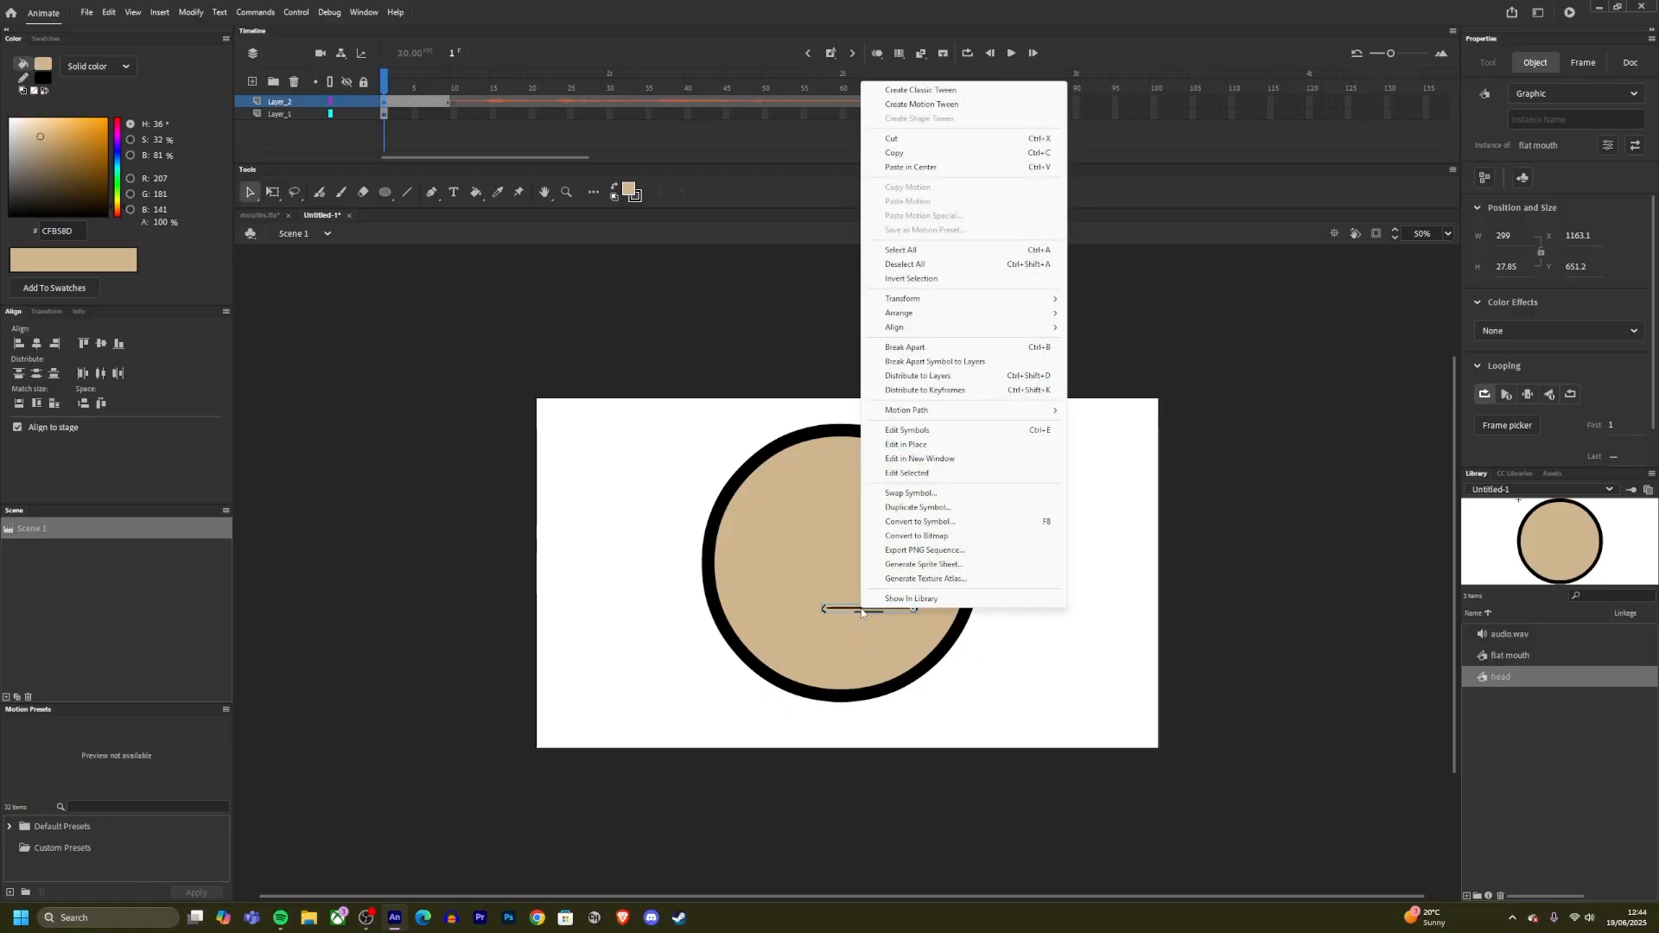
pyautogui.click(890, 138)
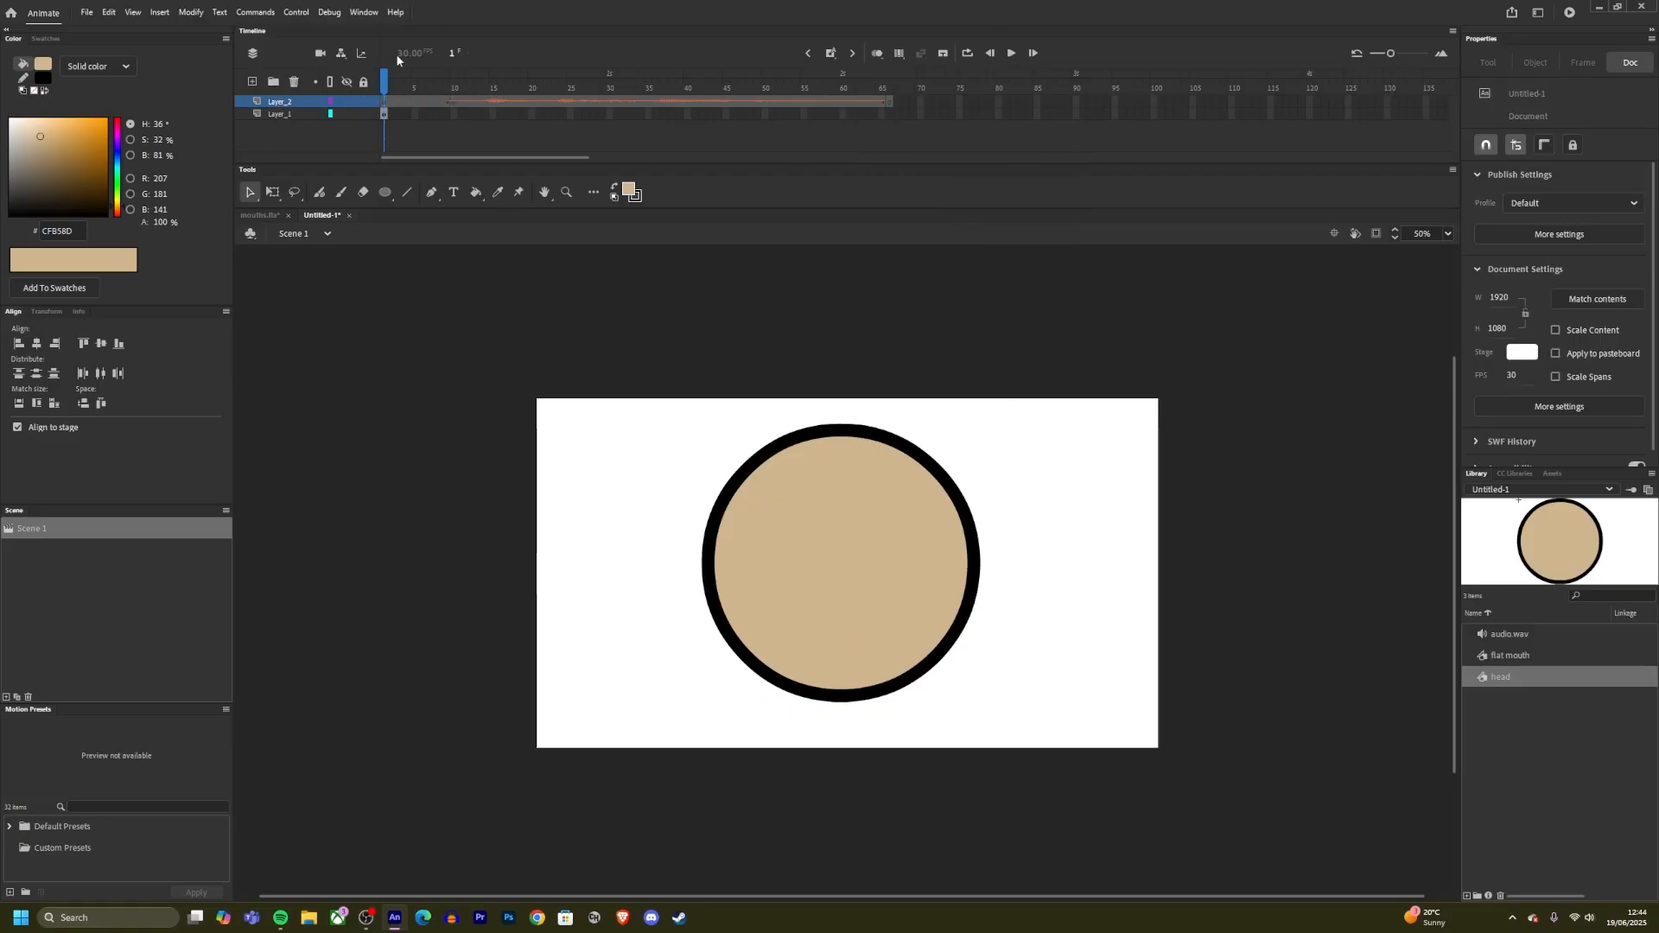
pyautogui.click(383, 115)
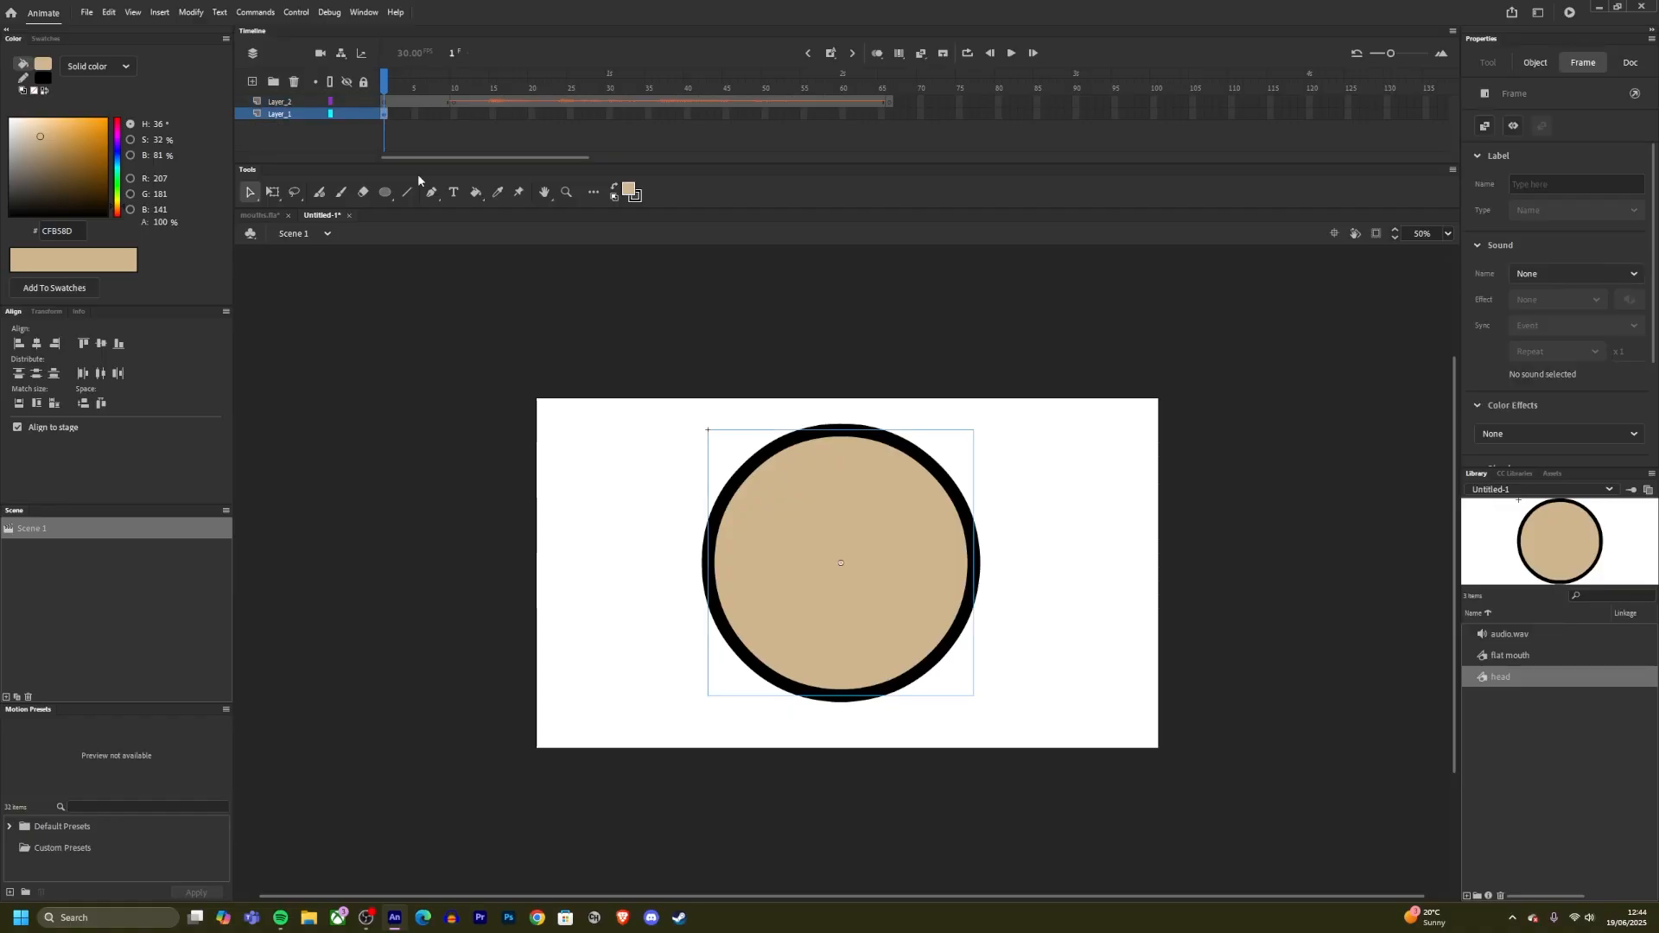
pyautogui.click(499, 344)
pyautogui.rightClick(587, 495)
pyautogui.press('Down')
pyautogui.press('Down')
pyautogui.press('Return')
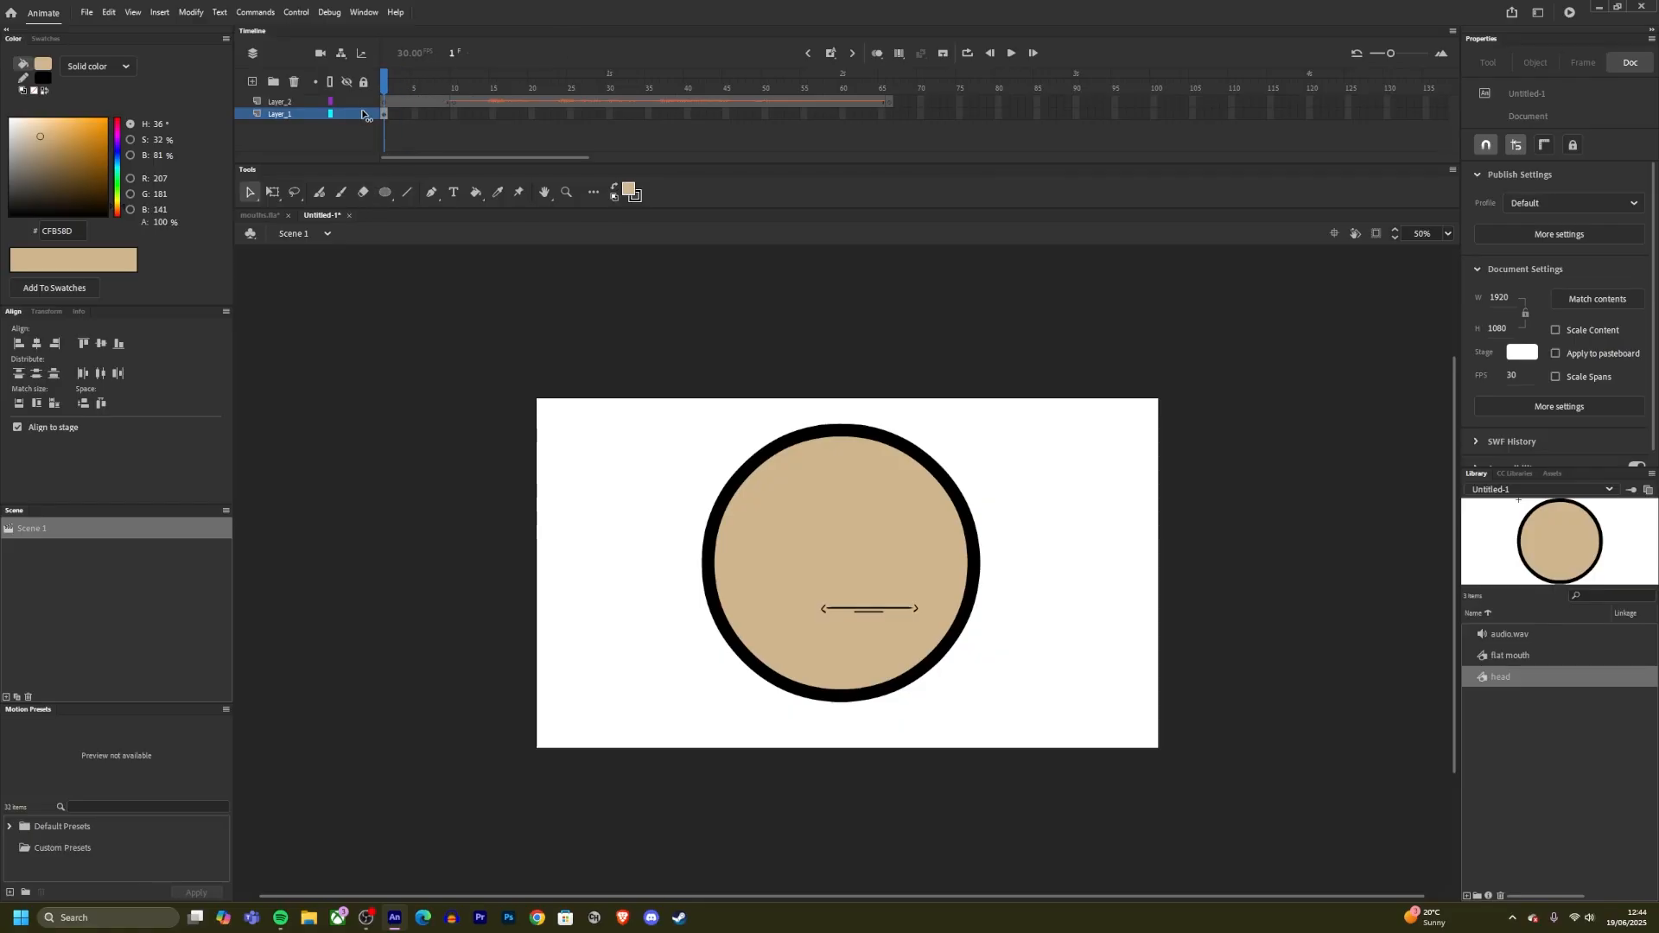
# Step: Insert a keyframe at frame 14 on the head's layer and scrub around it to check the sound
pyautogui.moveTo(413, 82); pyautogui.dragTo(486, 121)
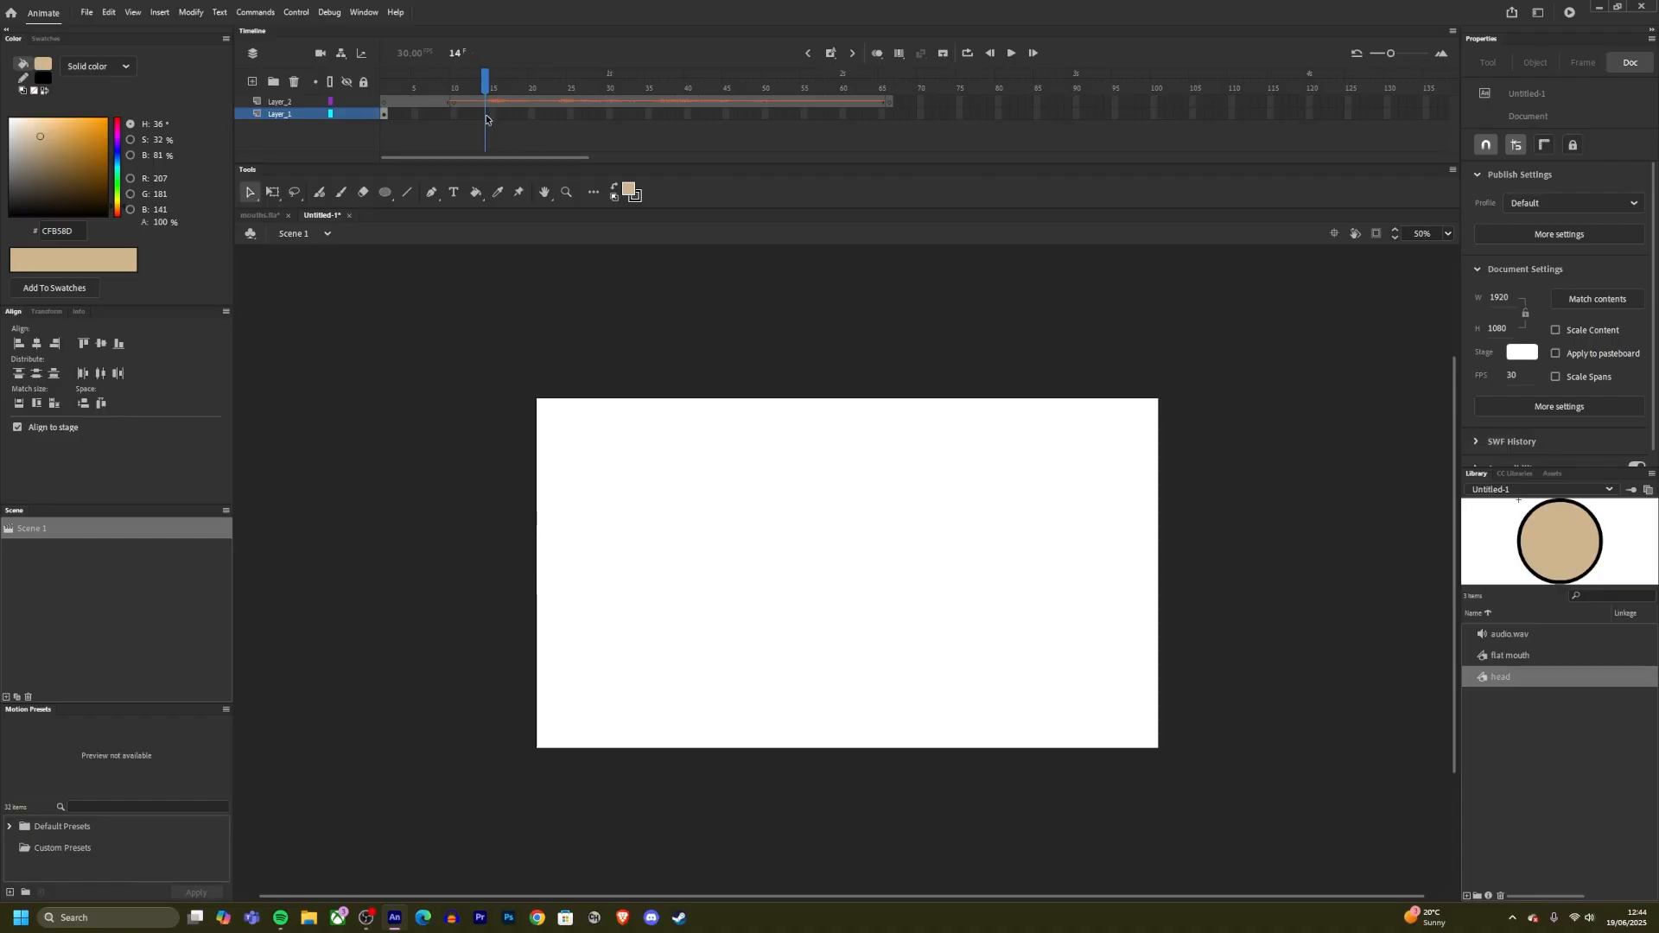
pyautogui.rightClick(486, 118)
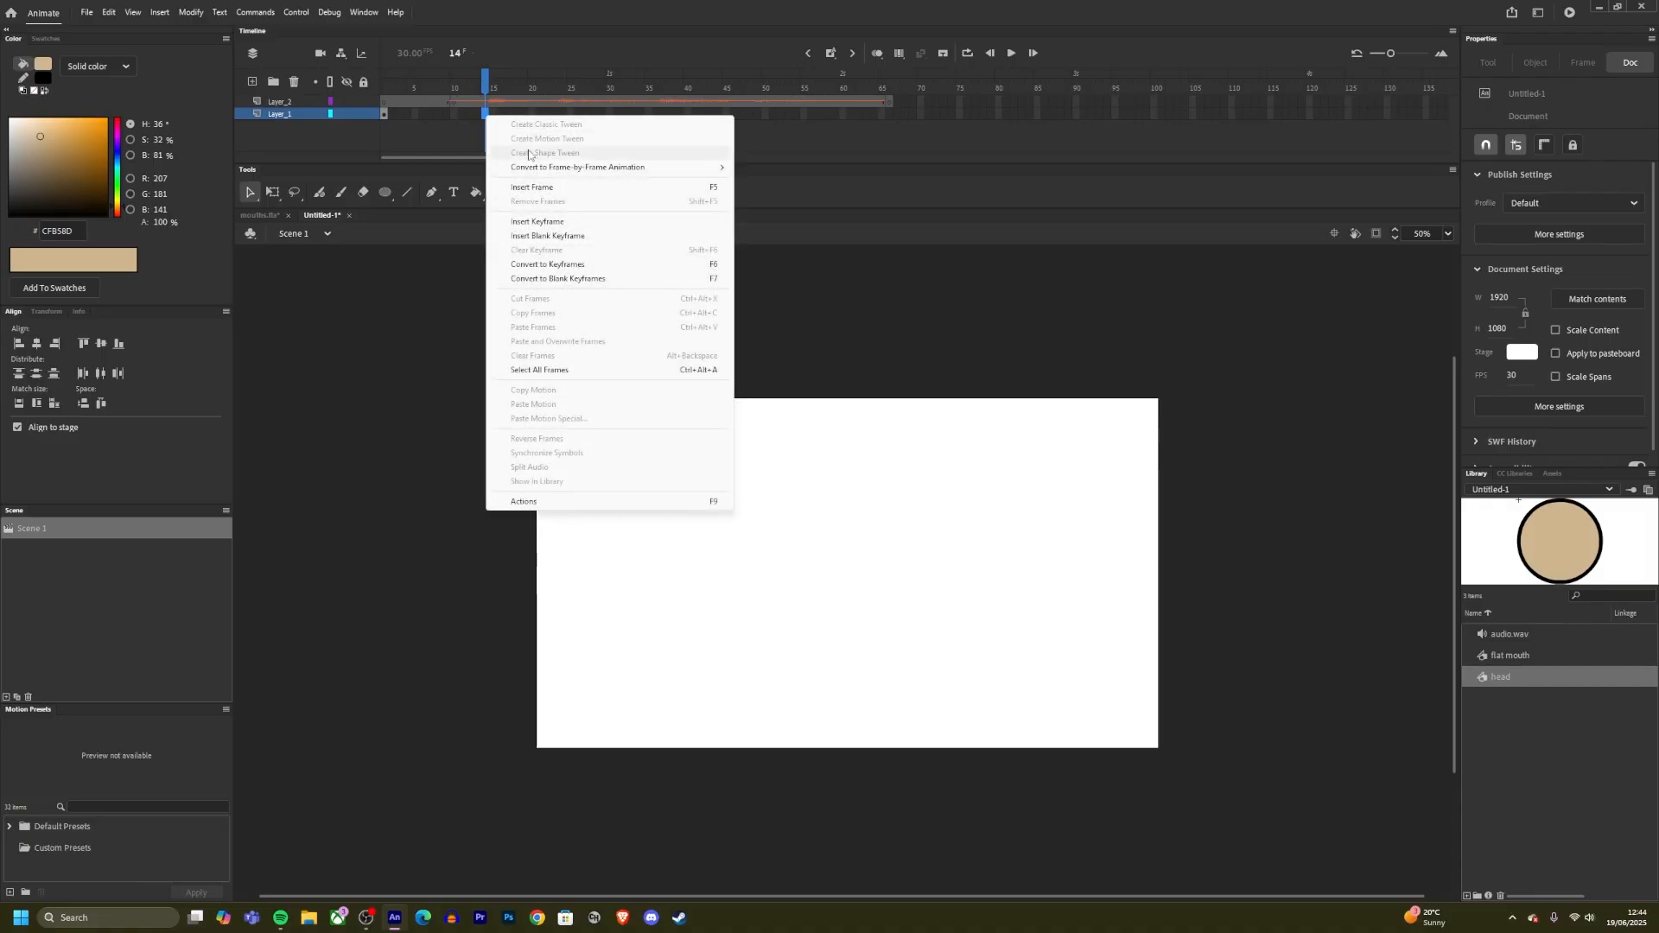
pyautogui.click(536, 222)
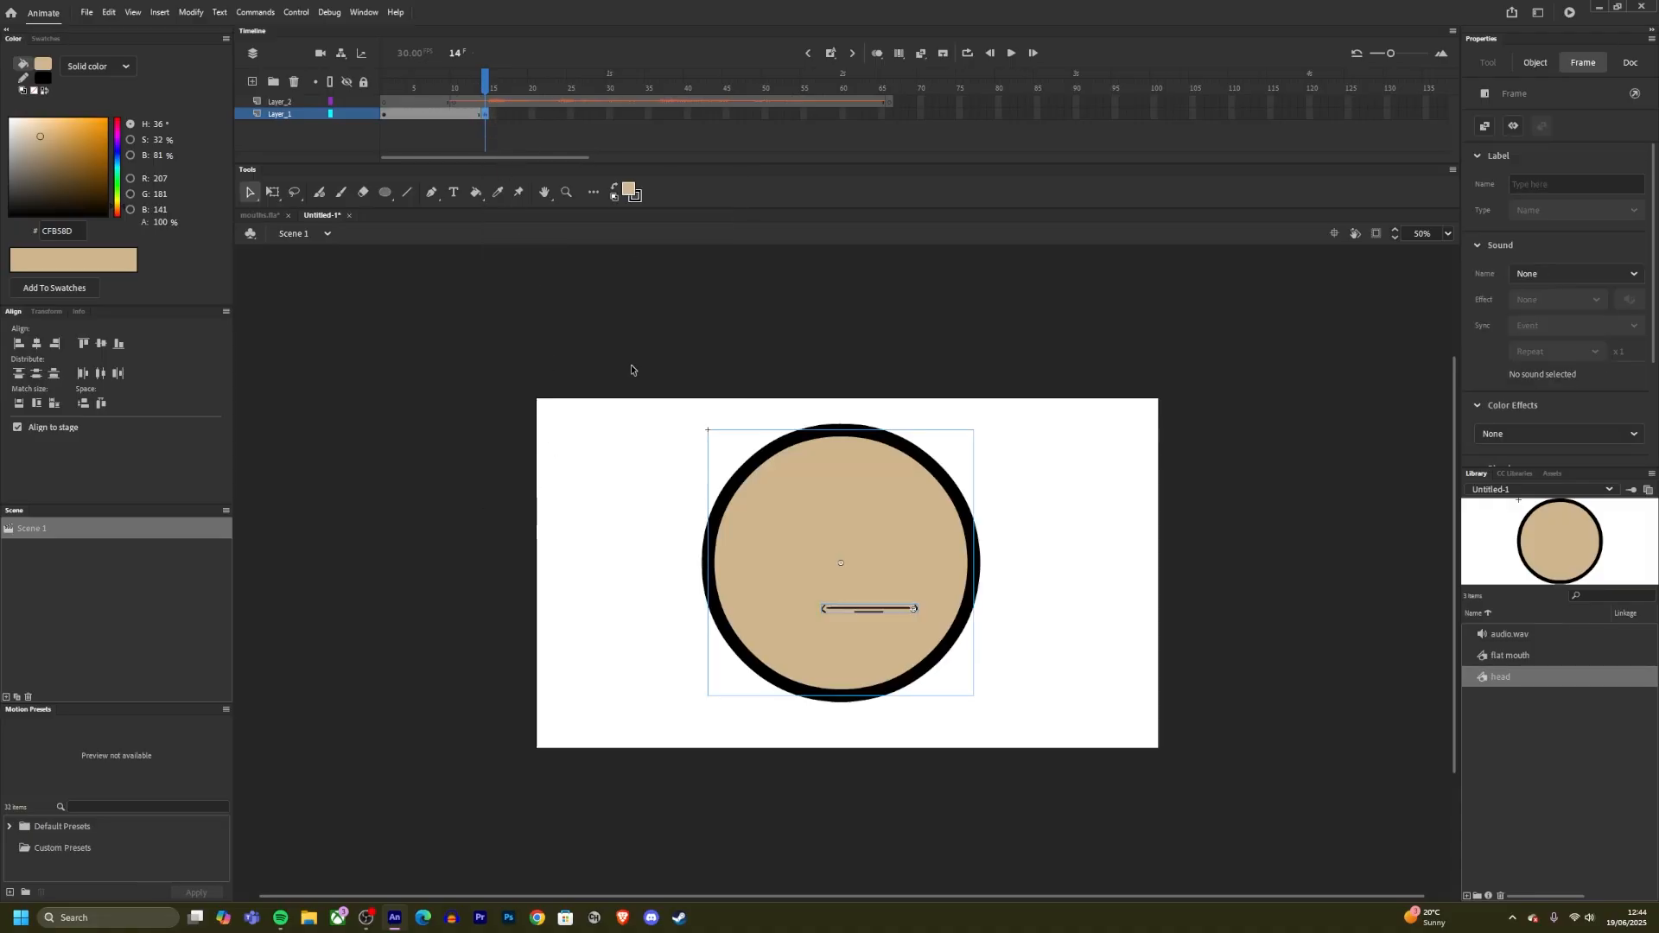
pyautogui.click(631, 314)
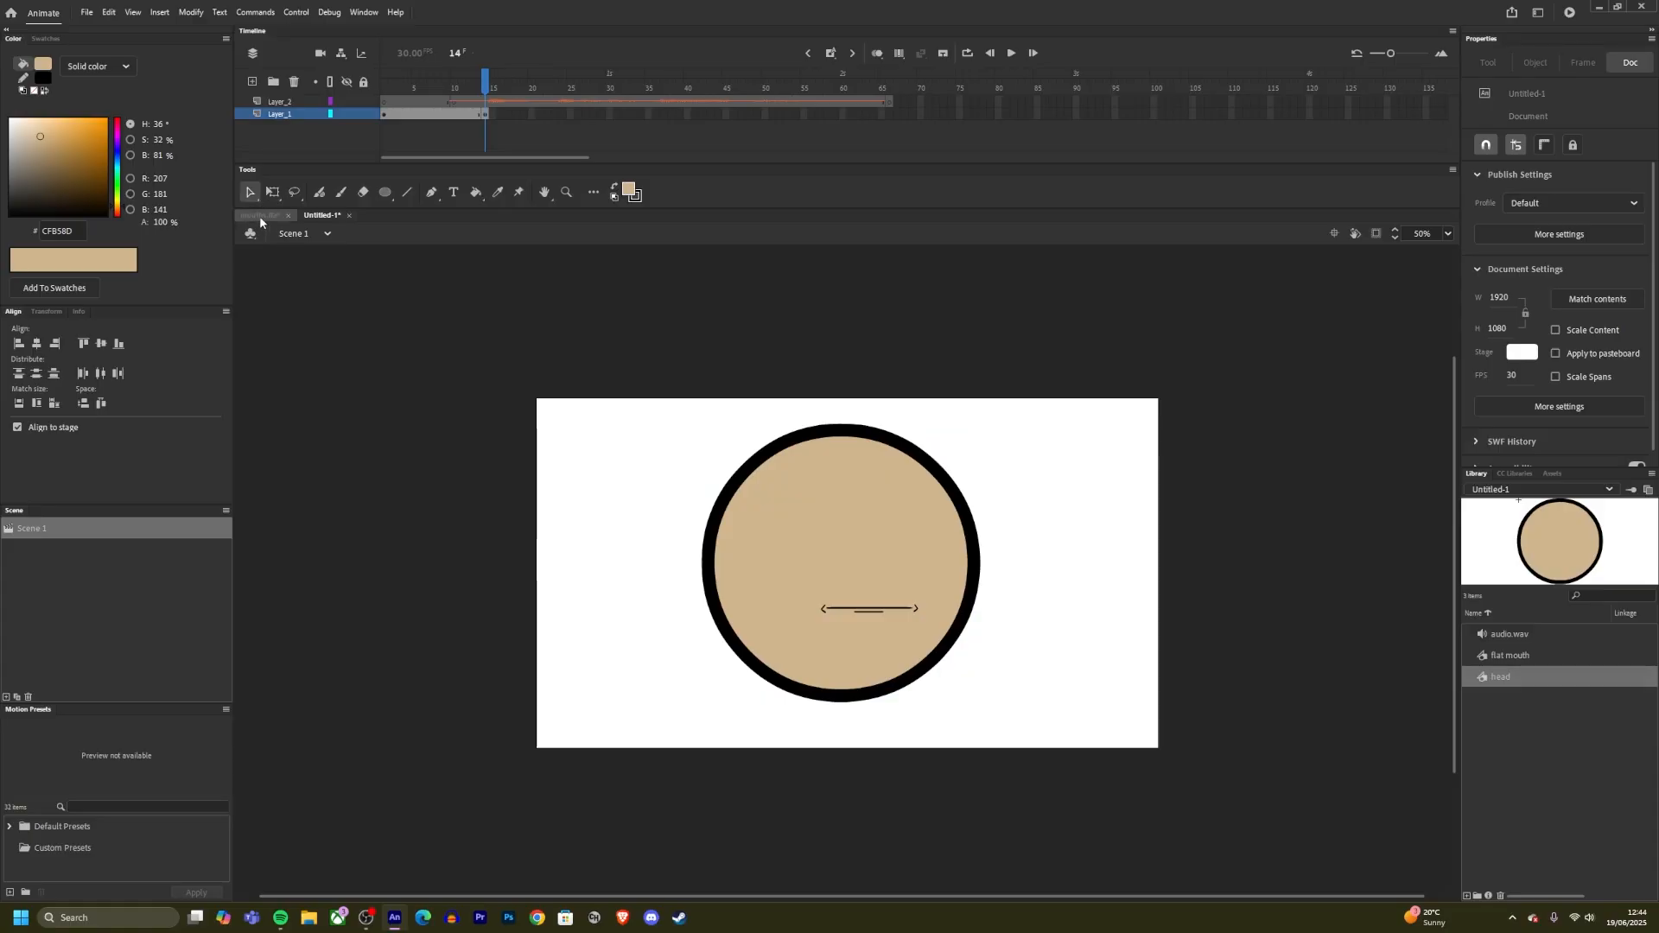
pyautogui.moveTo(481, 83); pyautogui.dragTo(469, 113)
pyautogui.press(',')
pyautogui.press('.')
pyautogui.press(',')
pyautogui.press('.')
pyautogui.moveTo(485, 114); pyautogui.dragTo(484, 117)
# Step: Copy the A mouth from mouths.fla and paste it into the head's layer of Untitled-1 at frame 14
pyautogui.click(260, 216)
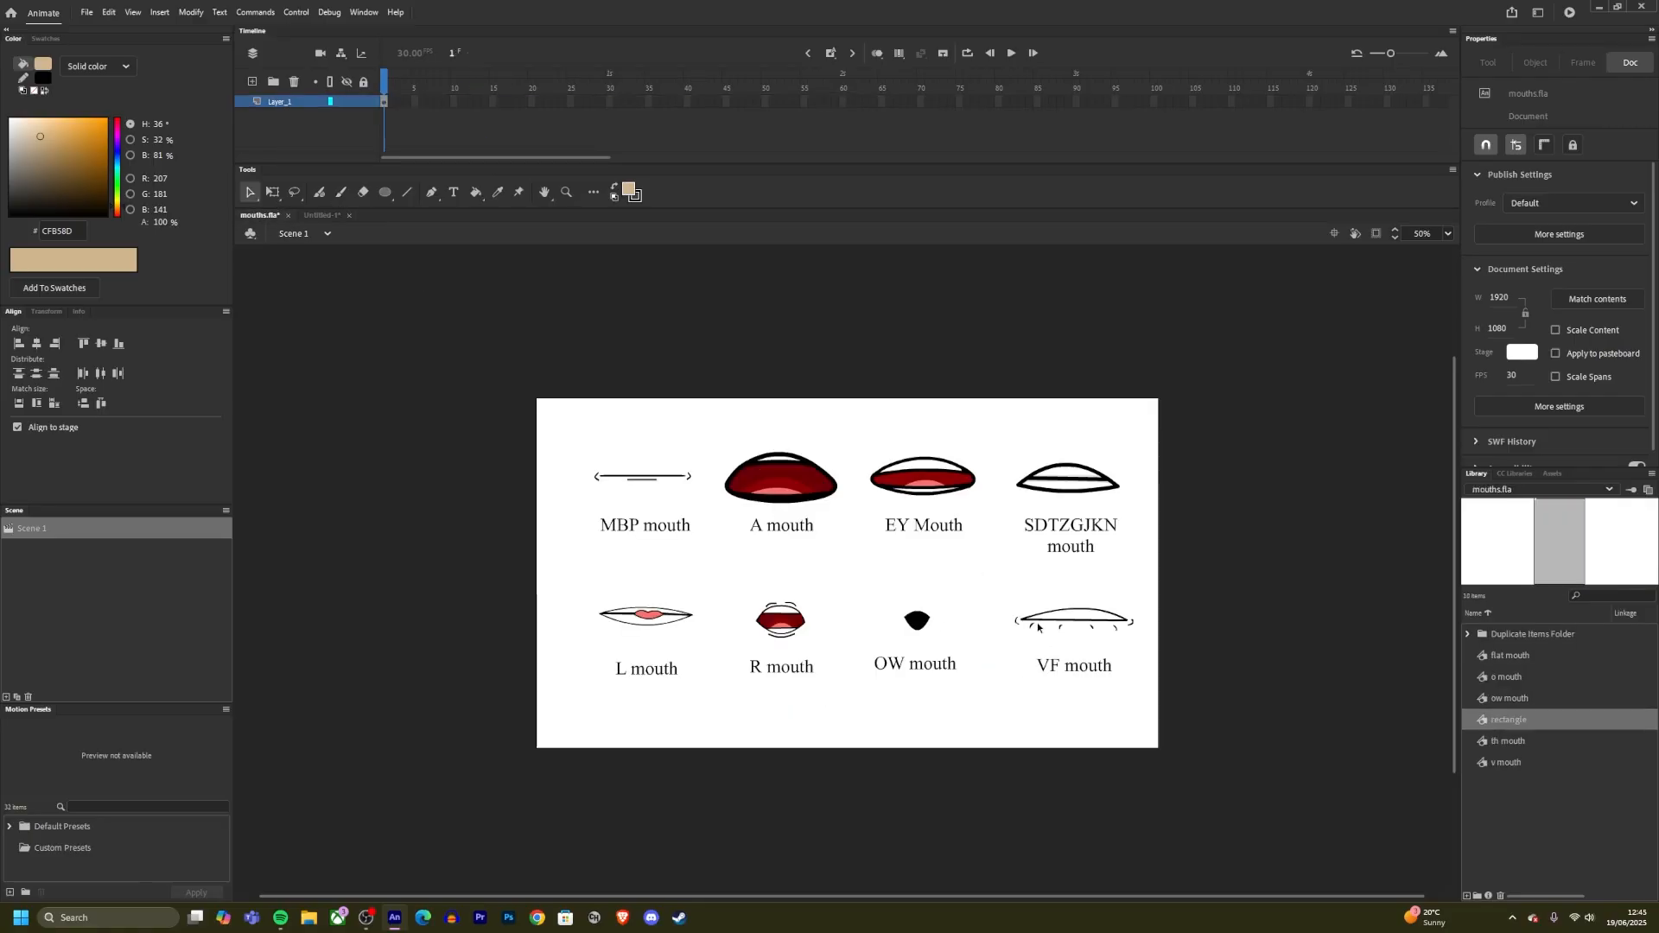
pyautogui.click(796, 489)
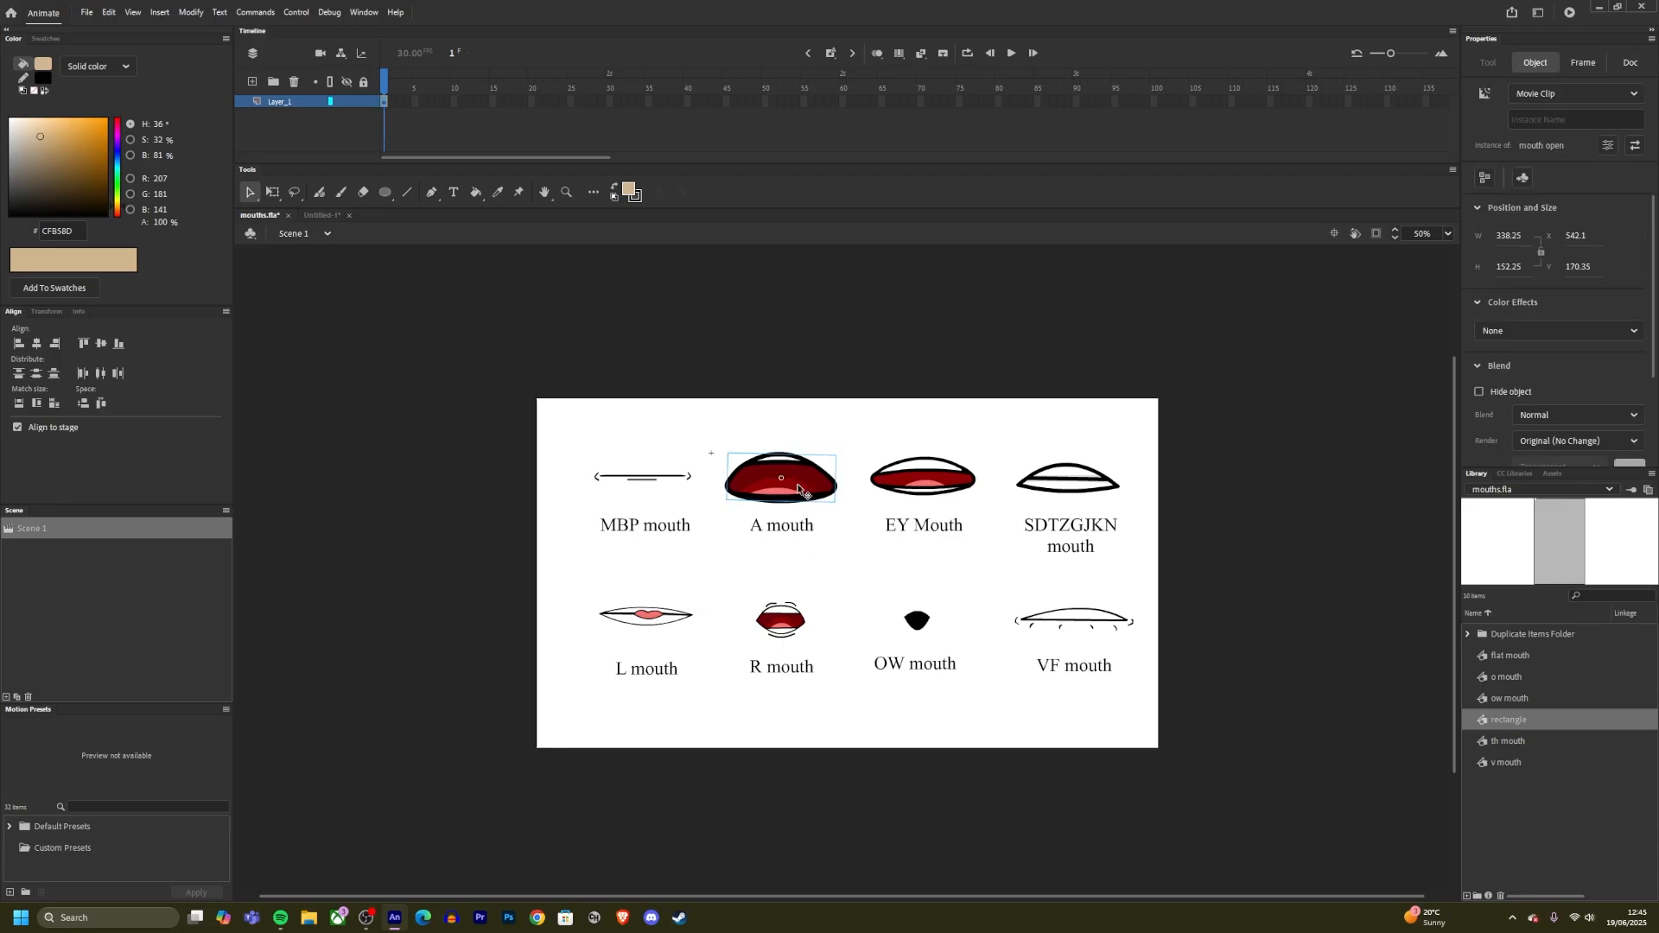
pyautogui.rightClick(797, 490)
pyautogui.click(831, 447)
pyautogui.click(322, 215)
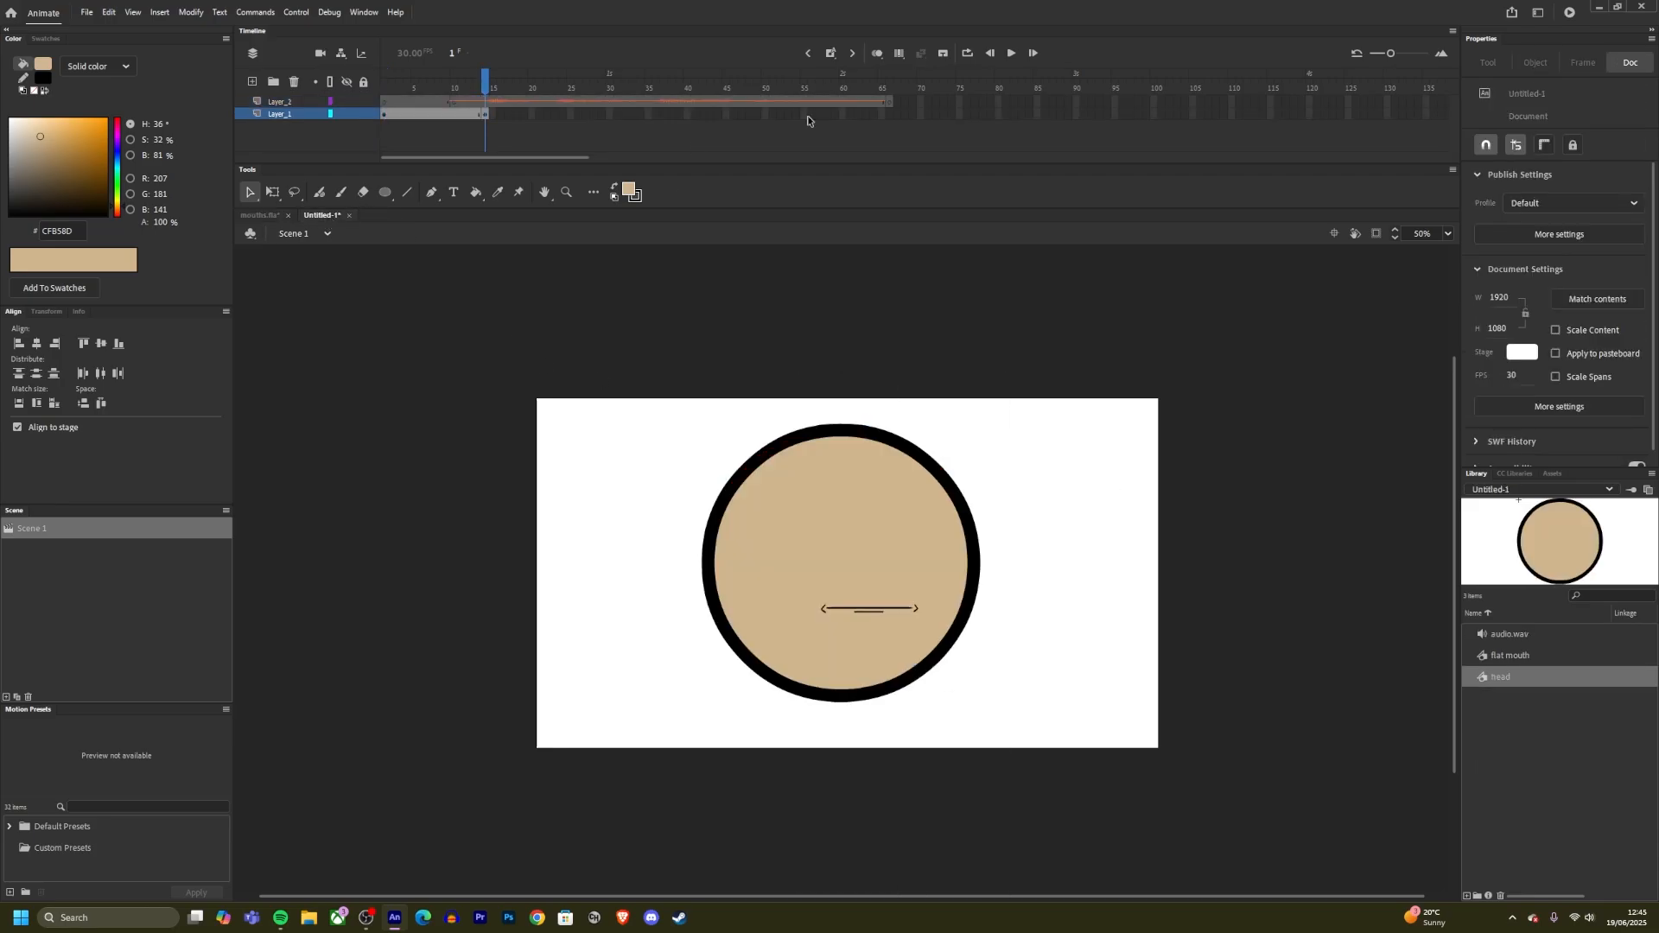
pyautogui.click(485, 113)
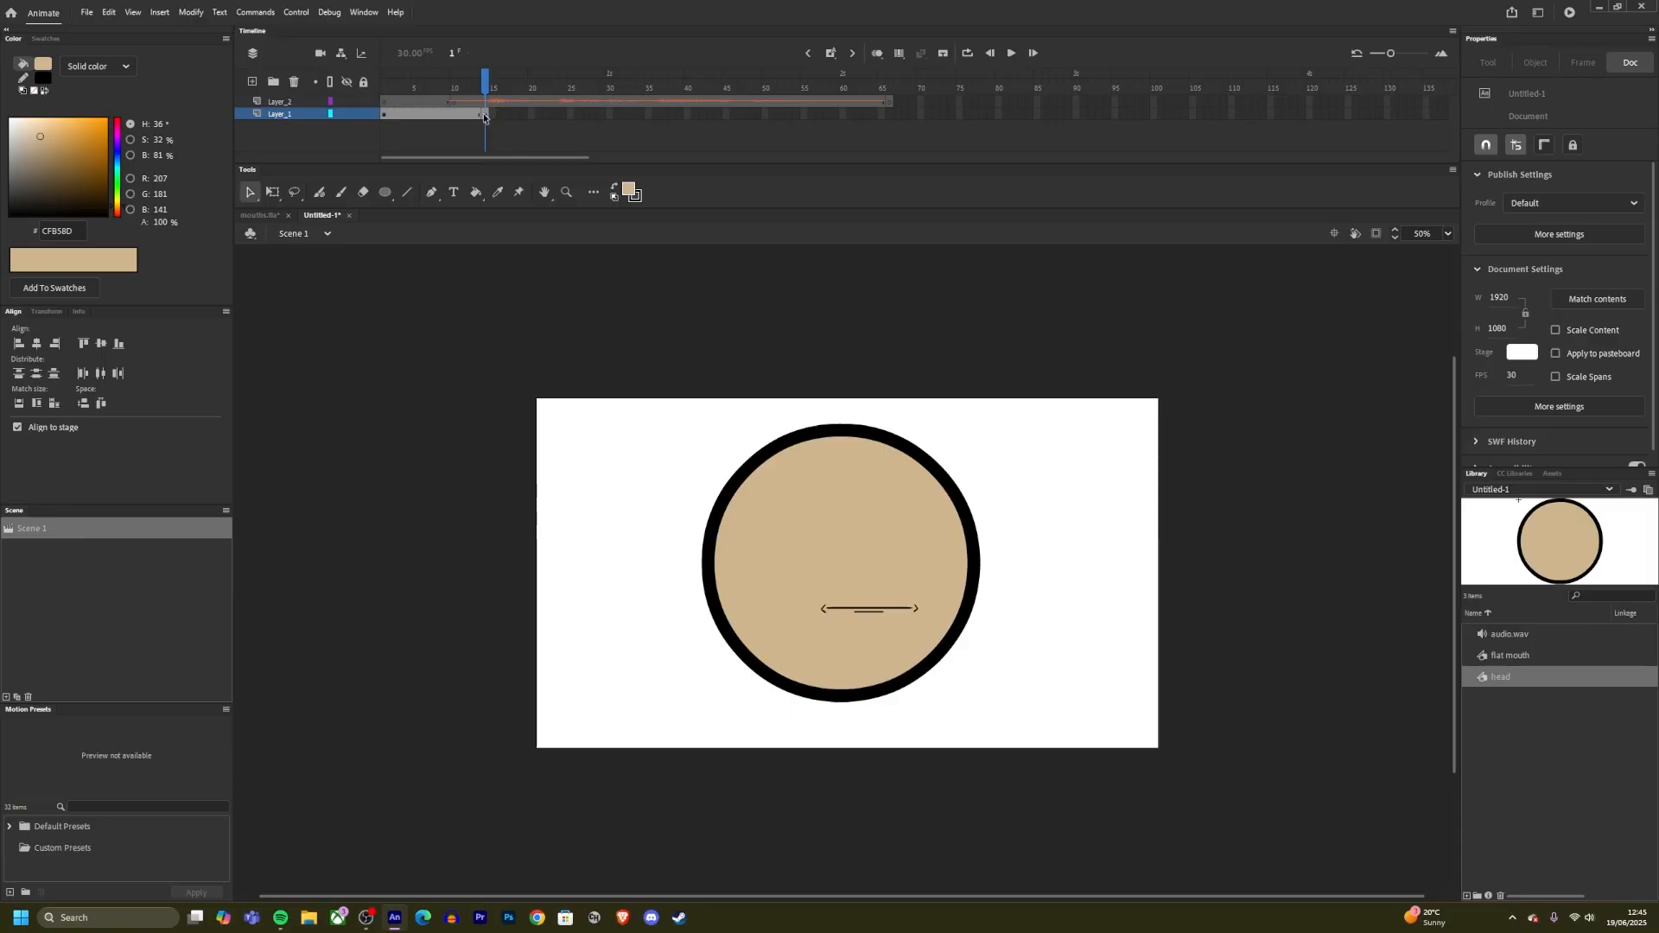
pyautogui.rightClick(650, 447)
pyautogui.click(690, 510)
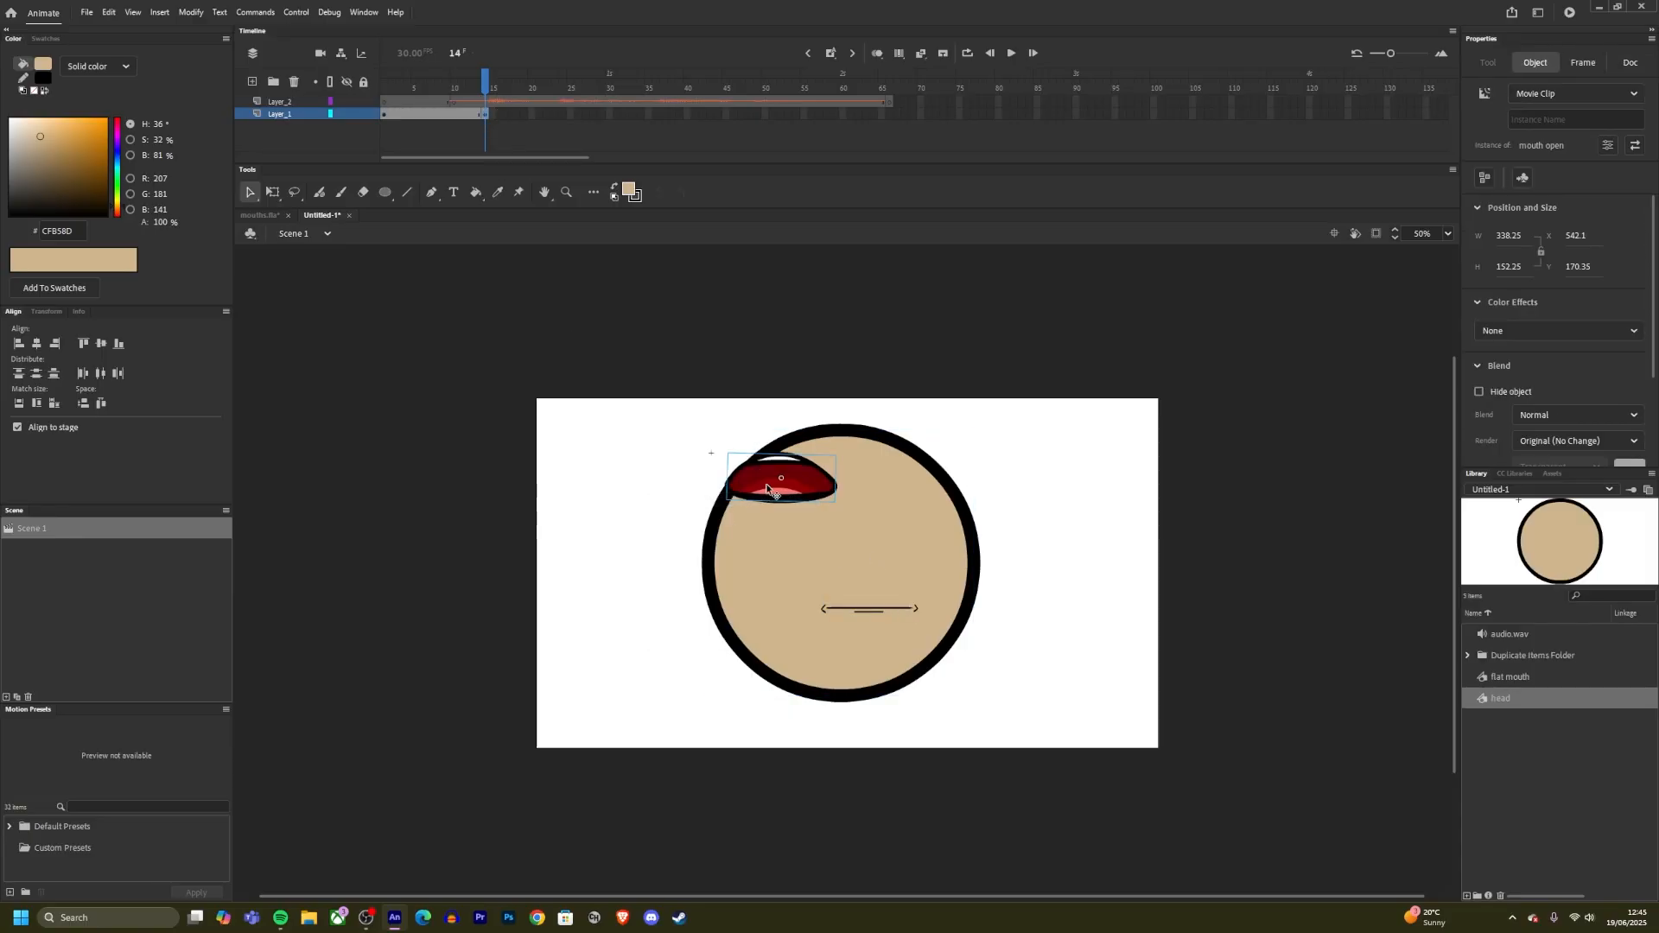
# Step: Place the open mouth over the flat mouth, scale it down to about 269 × 121 px and nudge it slightly to the right
pyautogui.moveTo(755, 486); pyautogui.dragTo(839, 609)
pyautogui.click(274, 196)
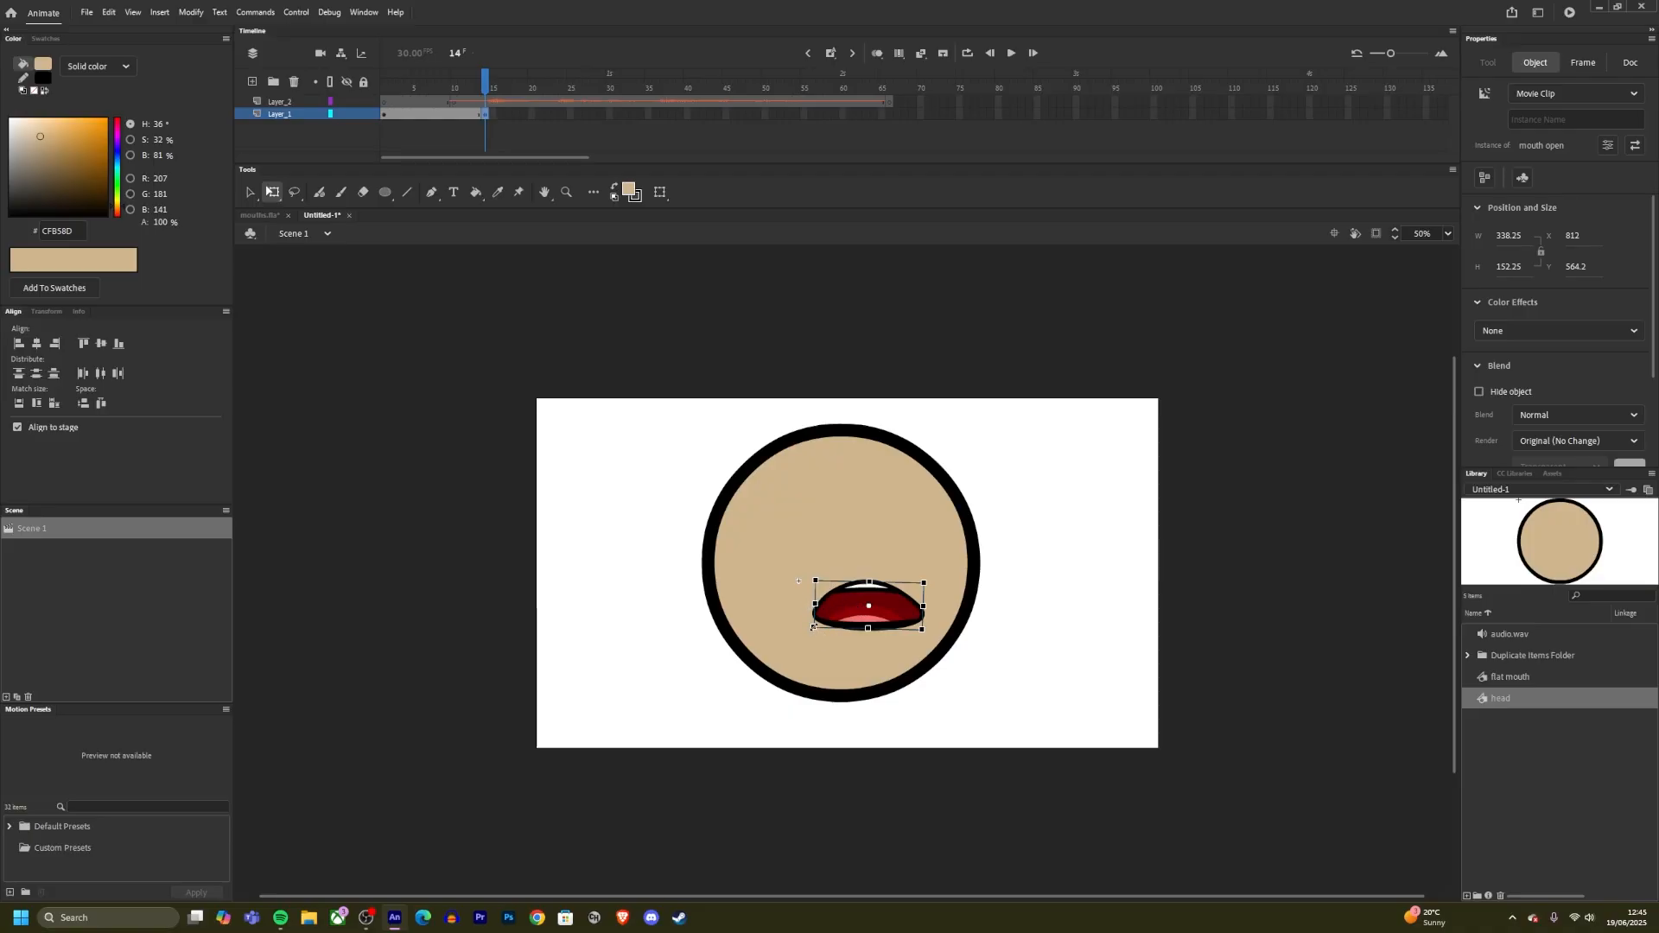
pyautogui.moveTo(813, 627); pyautogui.dragTo(824, 625)
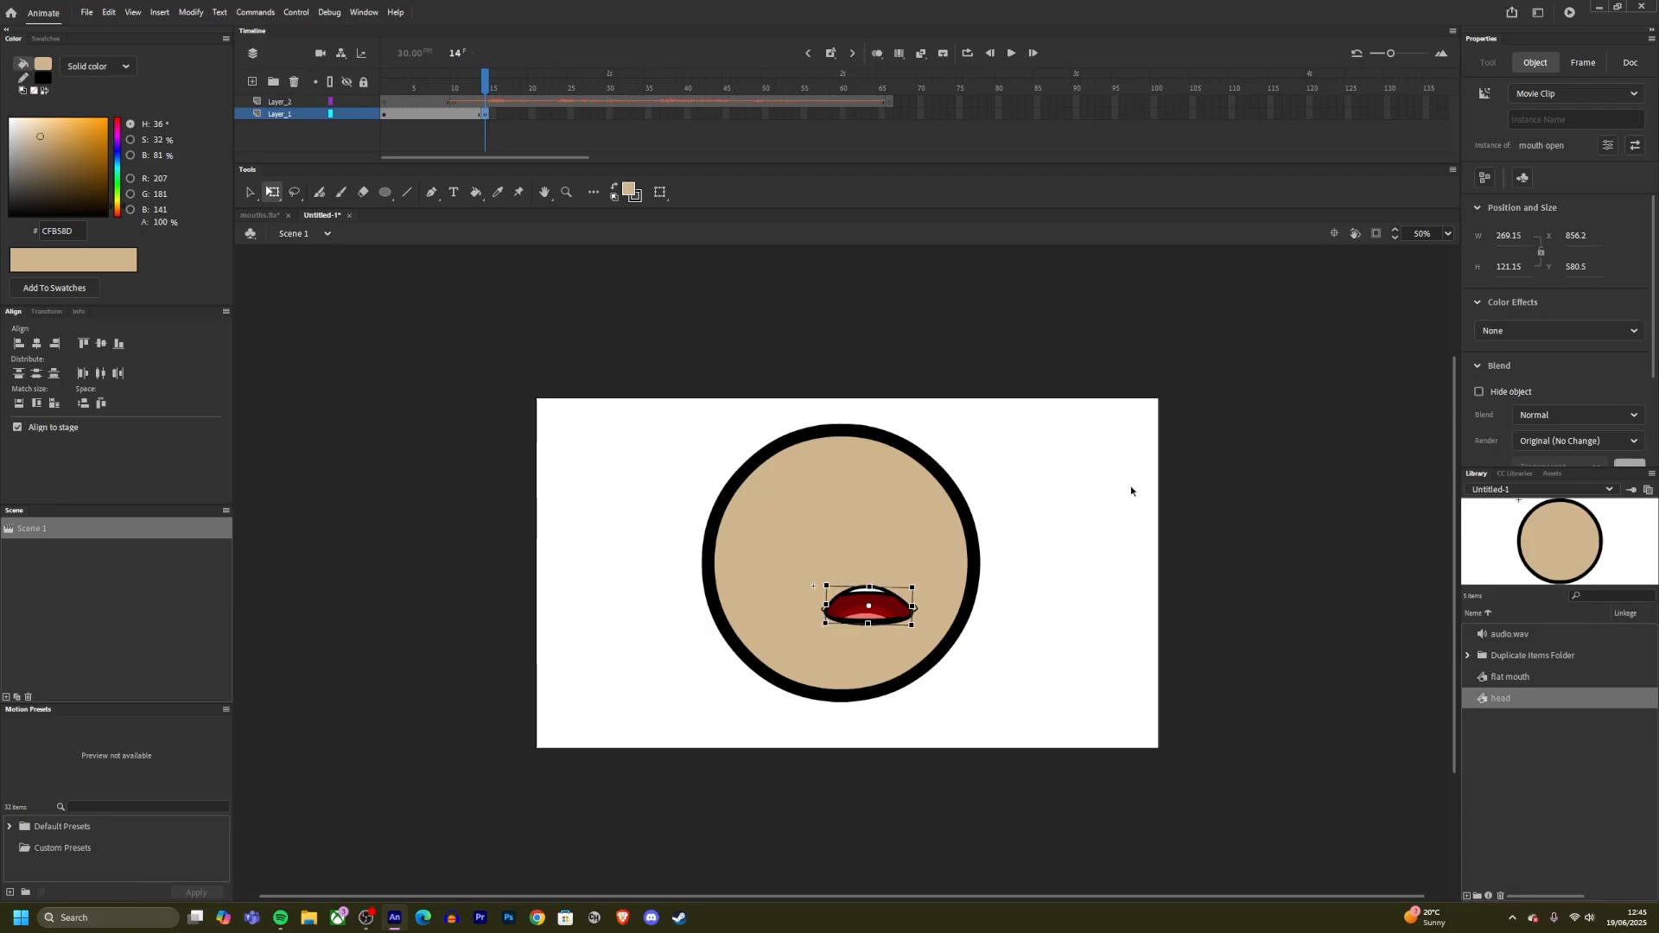
pyautogui.press('Right')
pyautogui.press('Right')
pyautogui.press('Right')
pyautogui.press('Right')
# Step: Delete the flat mouth behind the open mouth at frame 14
pyautogui.click(1039, 565)
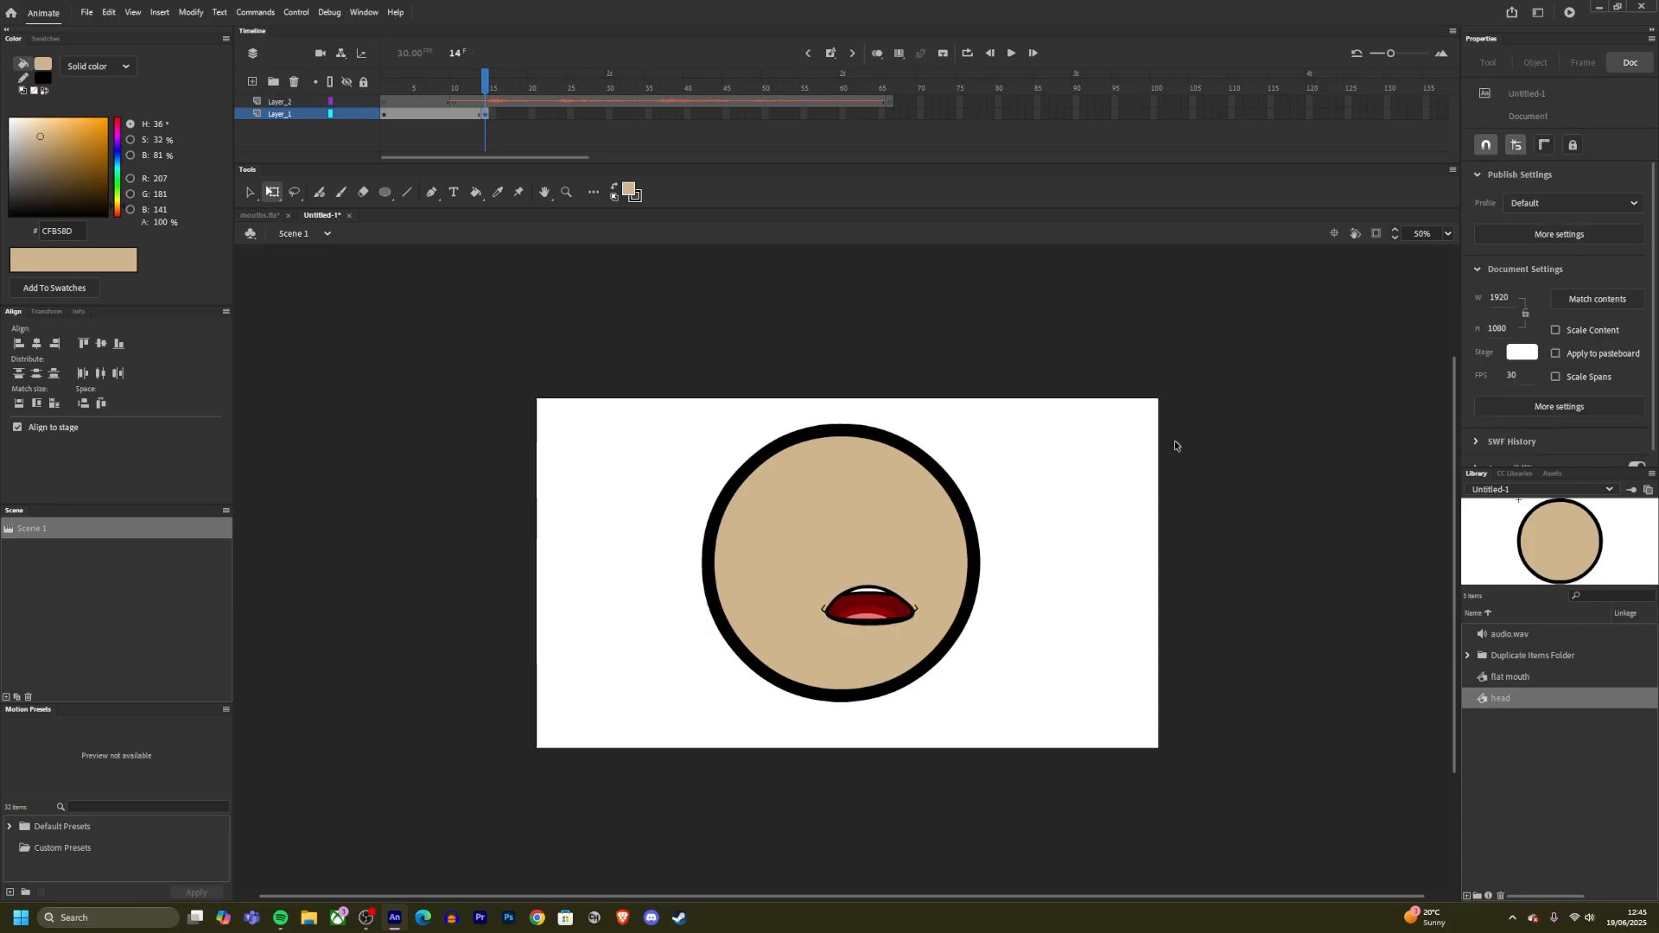
pyautogui.click(823, 611)
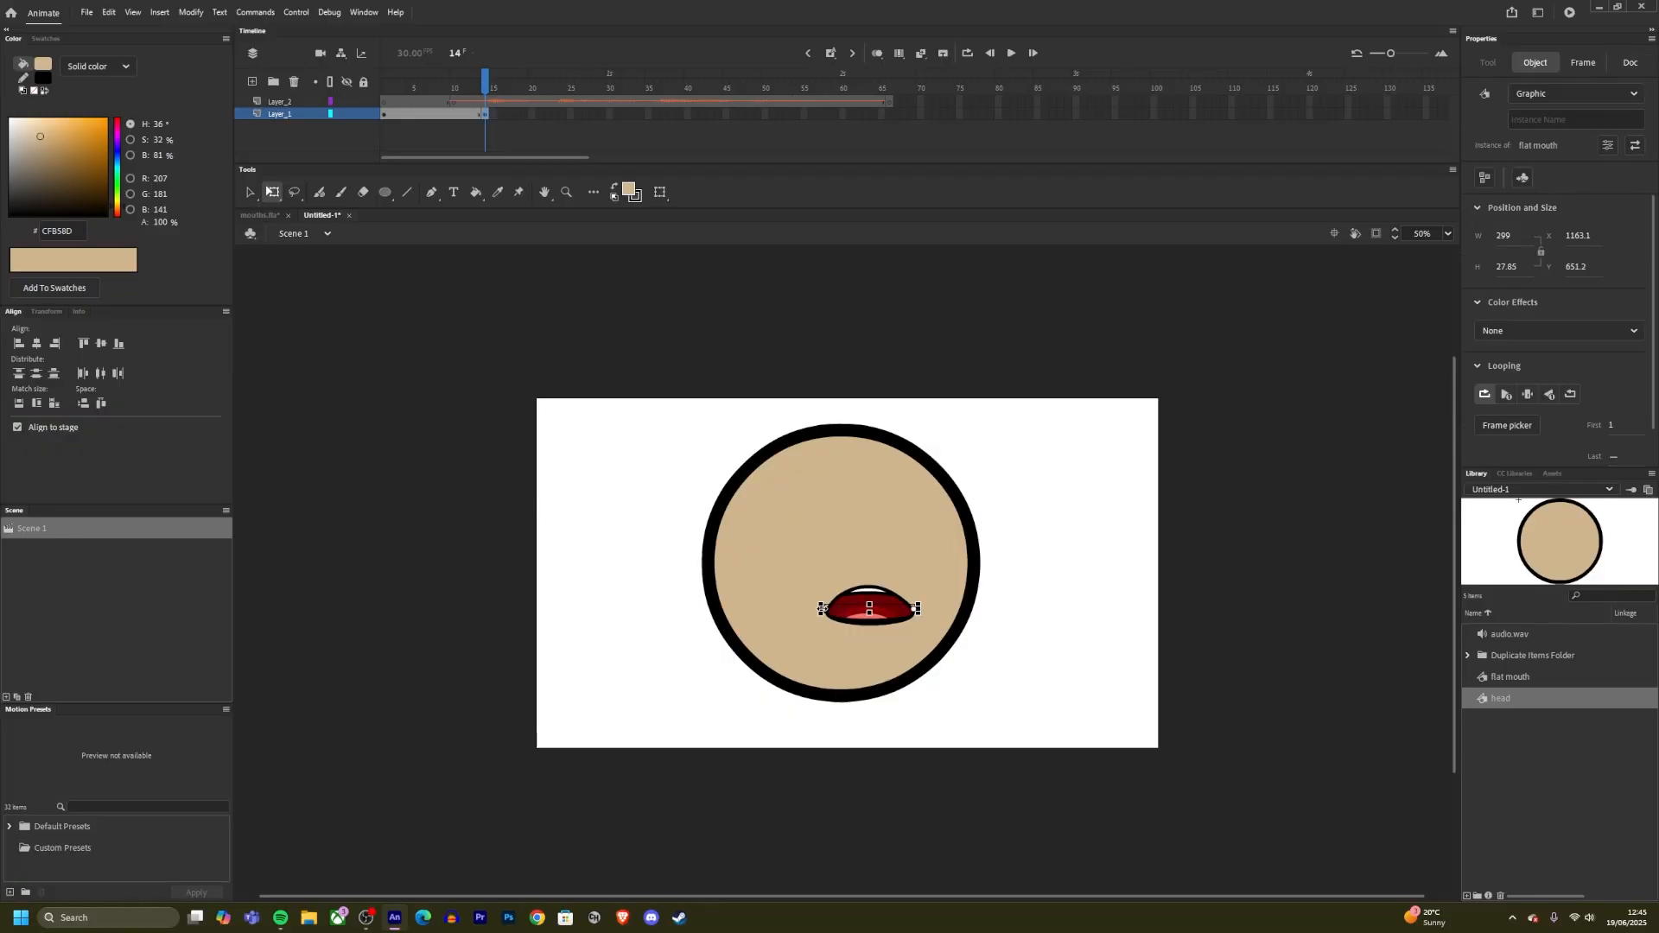
pyautogui.click(1195, 467)
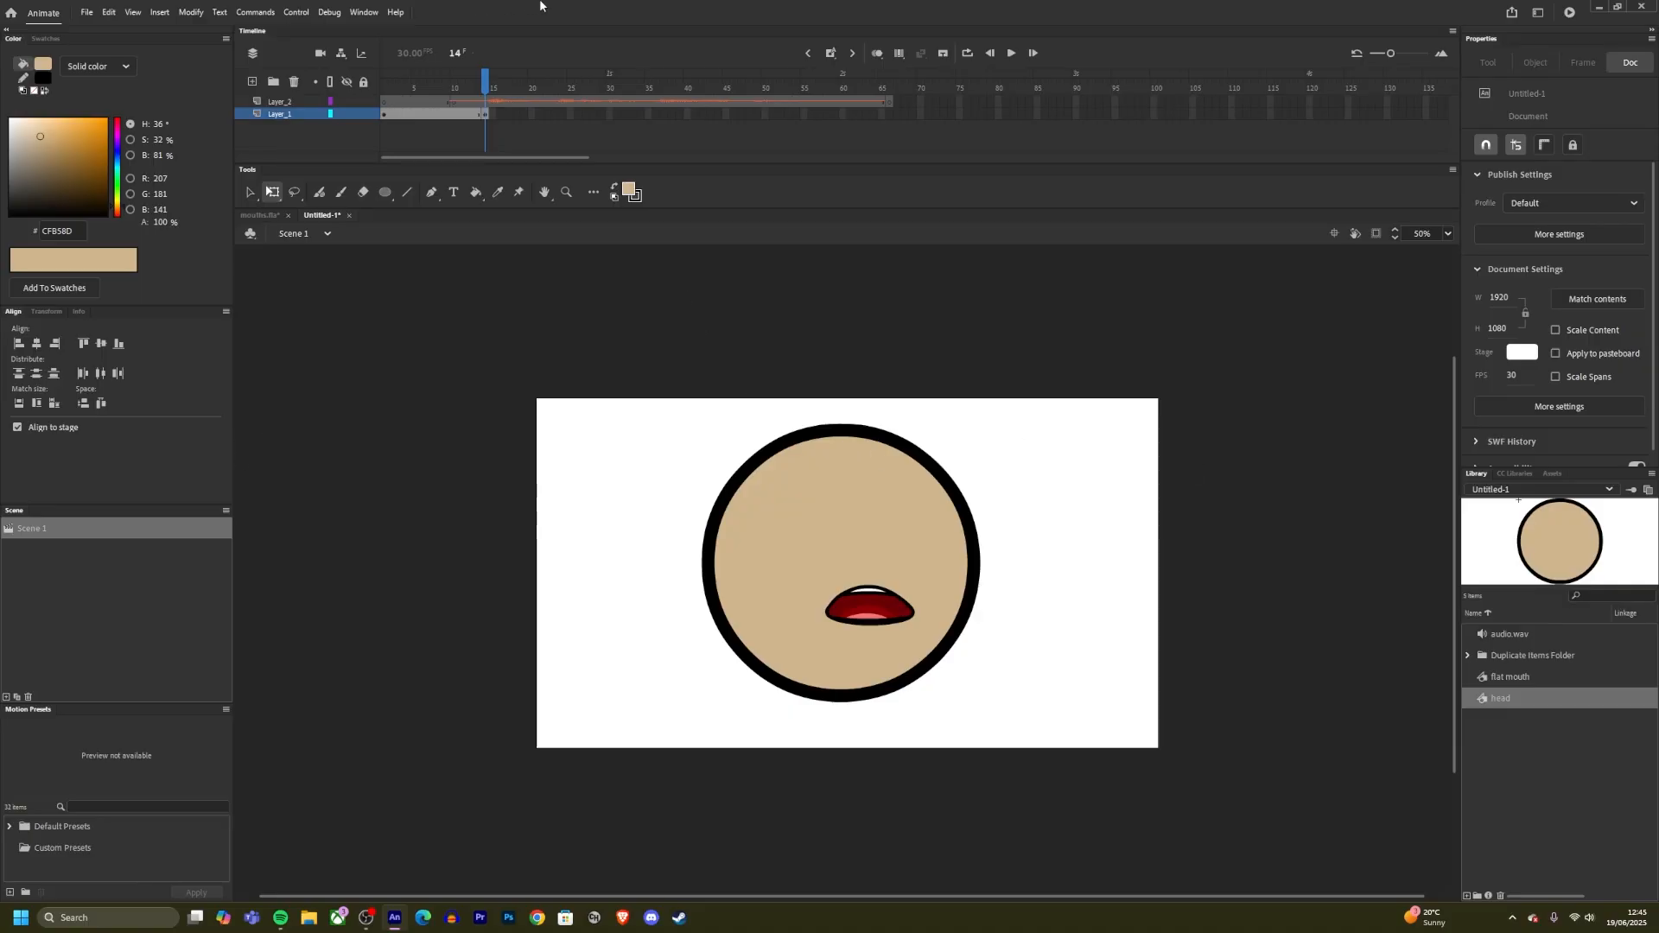
# Step: Scrub the audio past frame 14 and insert a keyframe at frame 16 on the head's layer
pyautogui.moveTo(483, 67)
pyautogui.mouseDown()
pyautogui.moveTo(470, 74)
pyautogui.moveTo(492, 73)
pyautogui.moveTo(485, 96)
pyautogui.moveTo(468, 95)
pyautogui.moveTo(485, 98)
pyautogui.mouseUp()
pyautogui.moveTo(495, 92)
pyautogui.mouseDown()
pyautogui.moveTo(464, 123)
pyautogui.moveTo(510, 130)
pyautogui.moveTo(488, 121)
pyautogui.mouseUp()
pyautogui.click(501, 121)
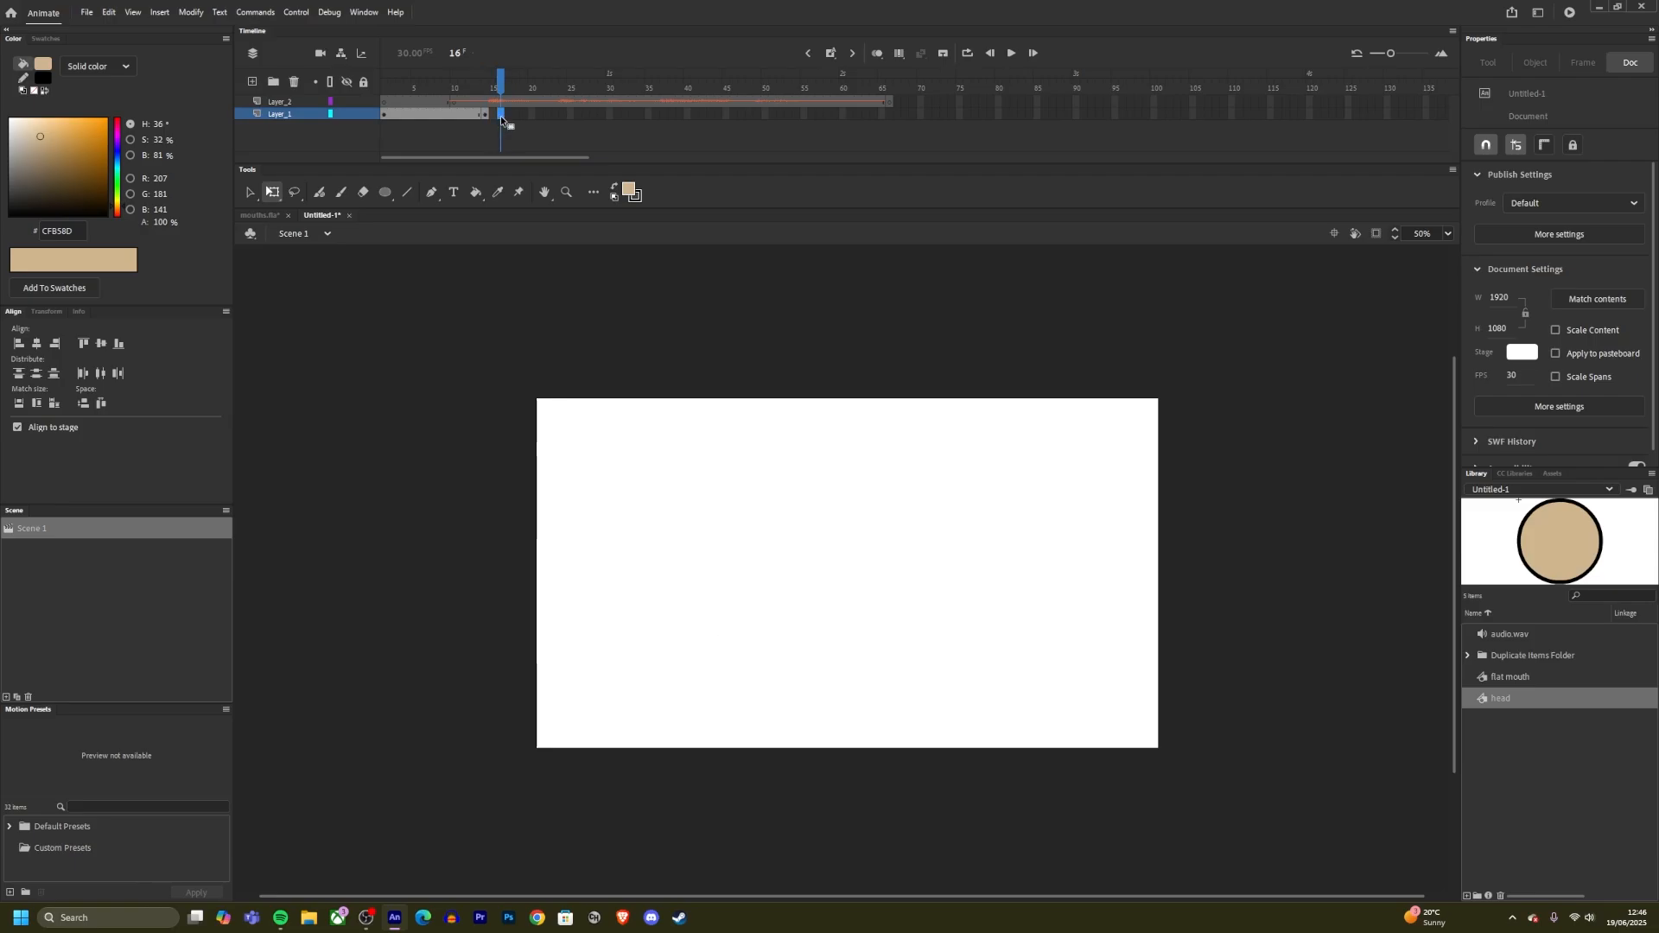
pyautogui.rightClick(500, 116)
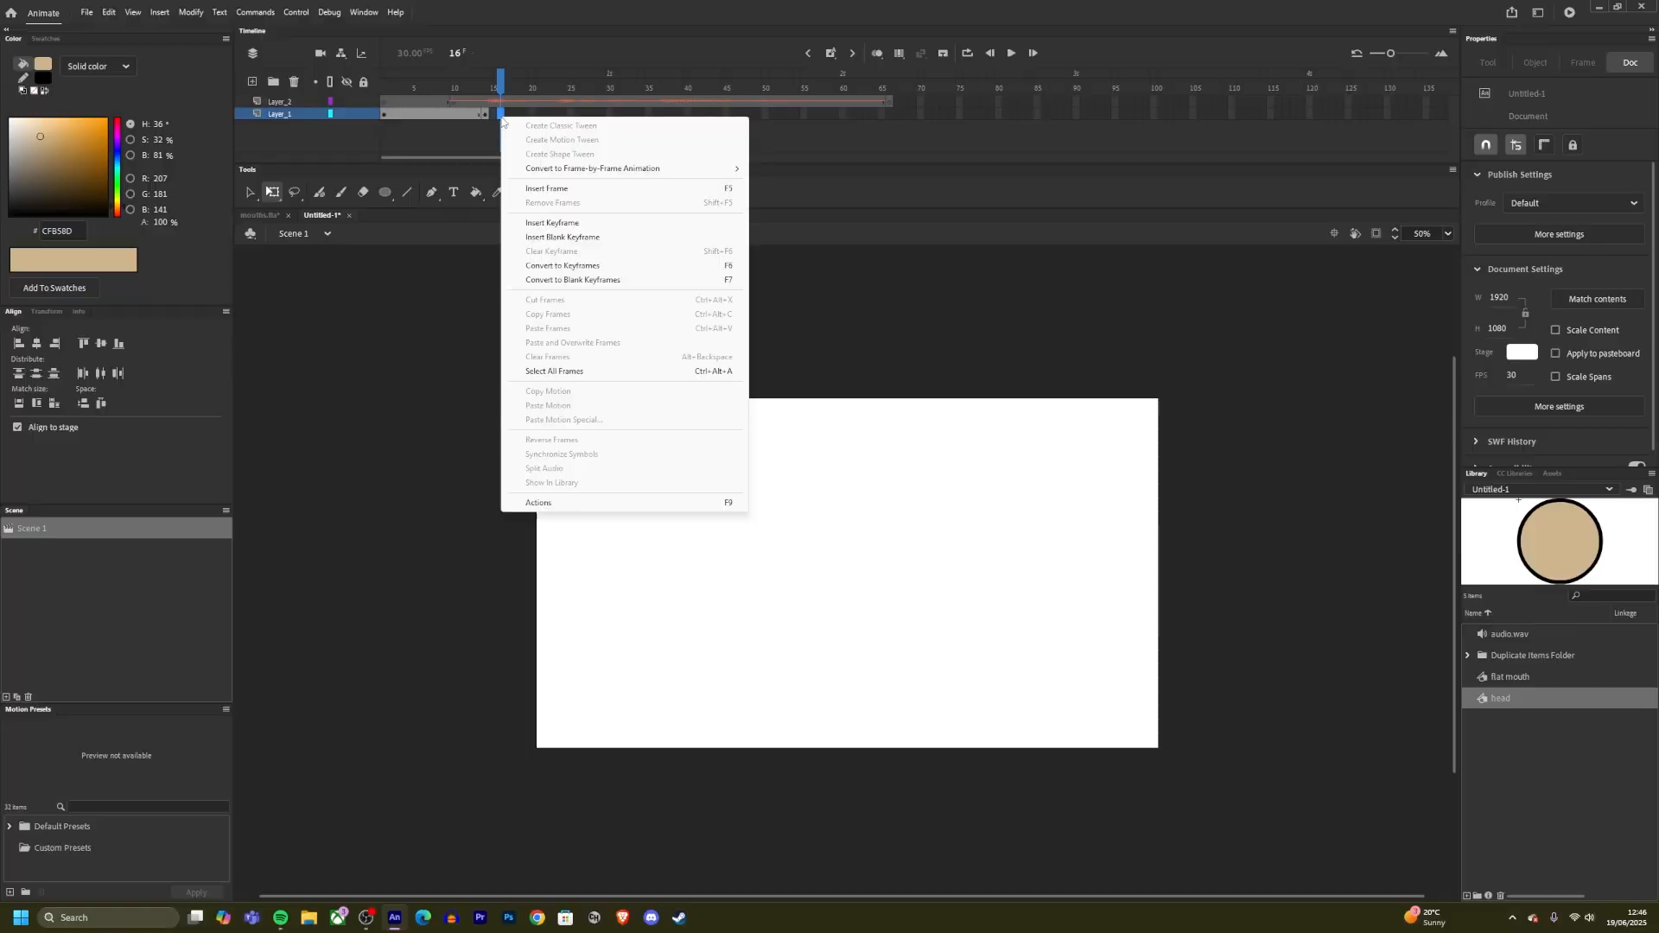
pyautogui.click(554, 223)
pyautogui.click(428, 347)
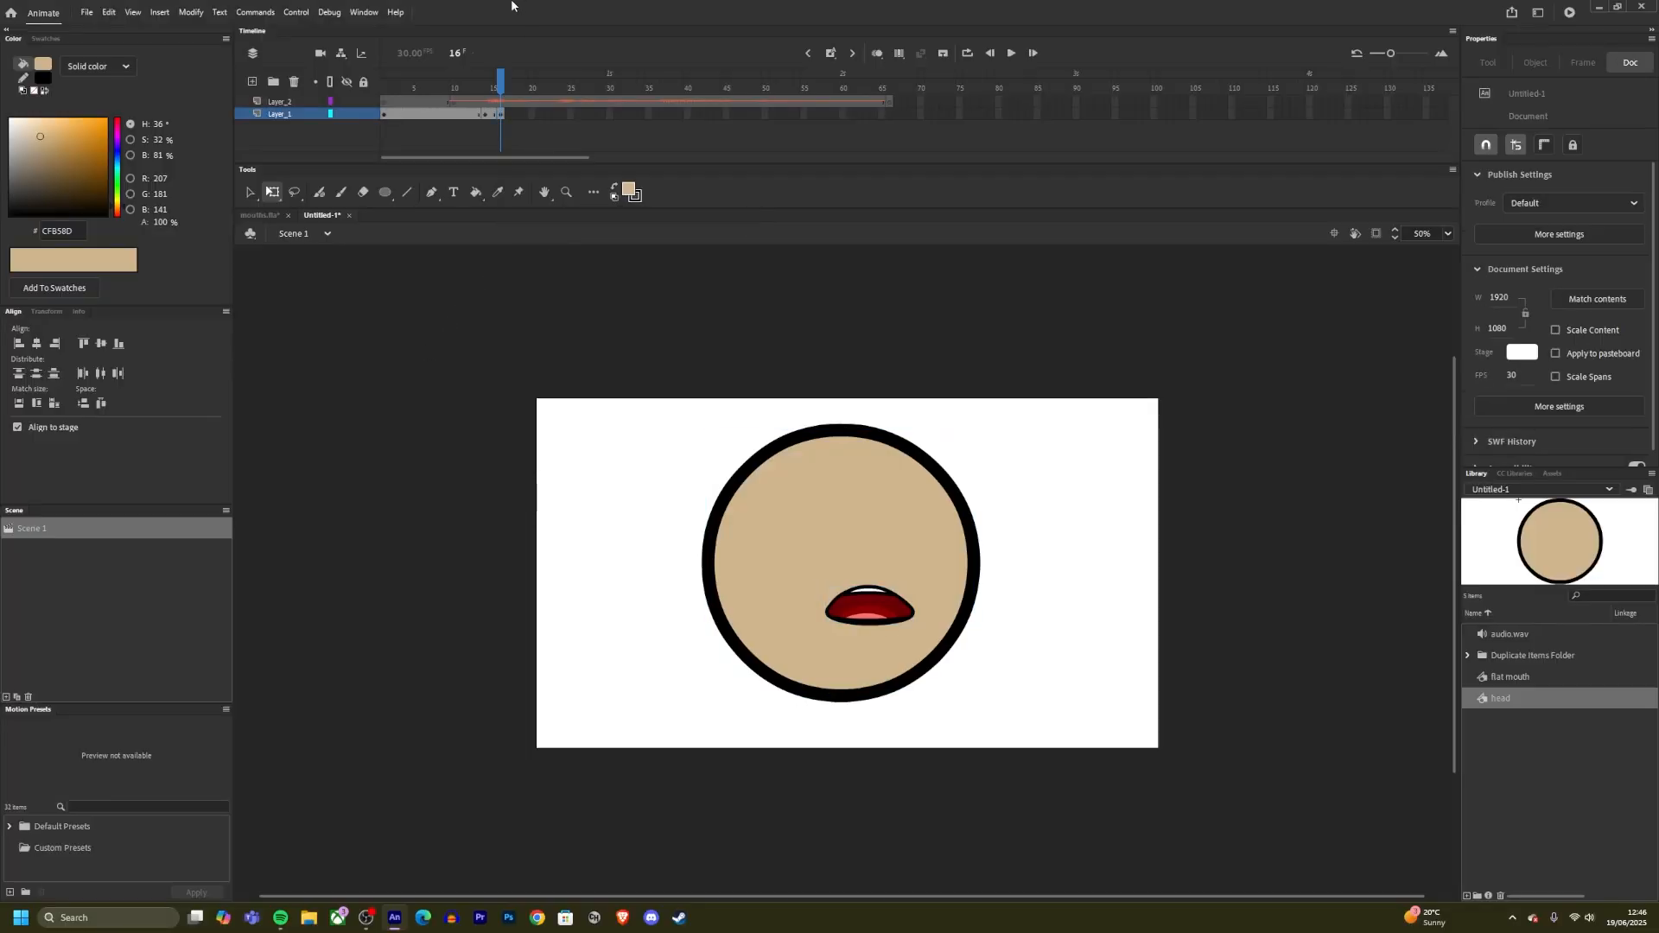
# Step: Copy the EY mouth from mouths.fla and paste it in place into Untitled-1 at frame 16
pyautogui.click(257, 215)
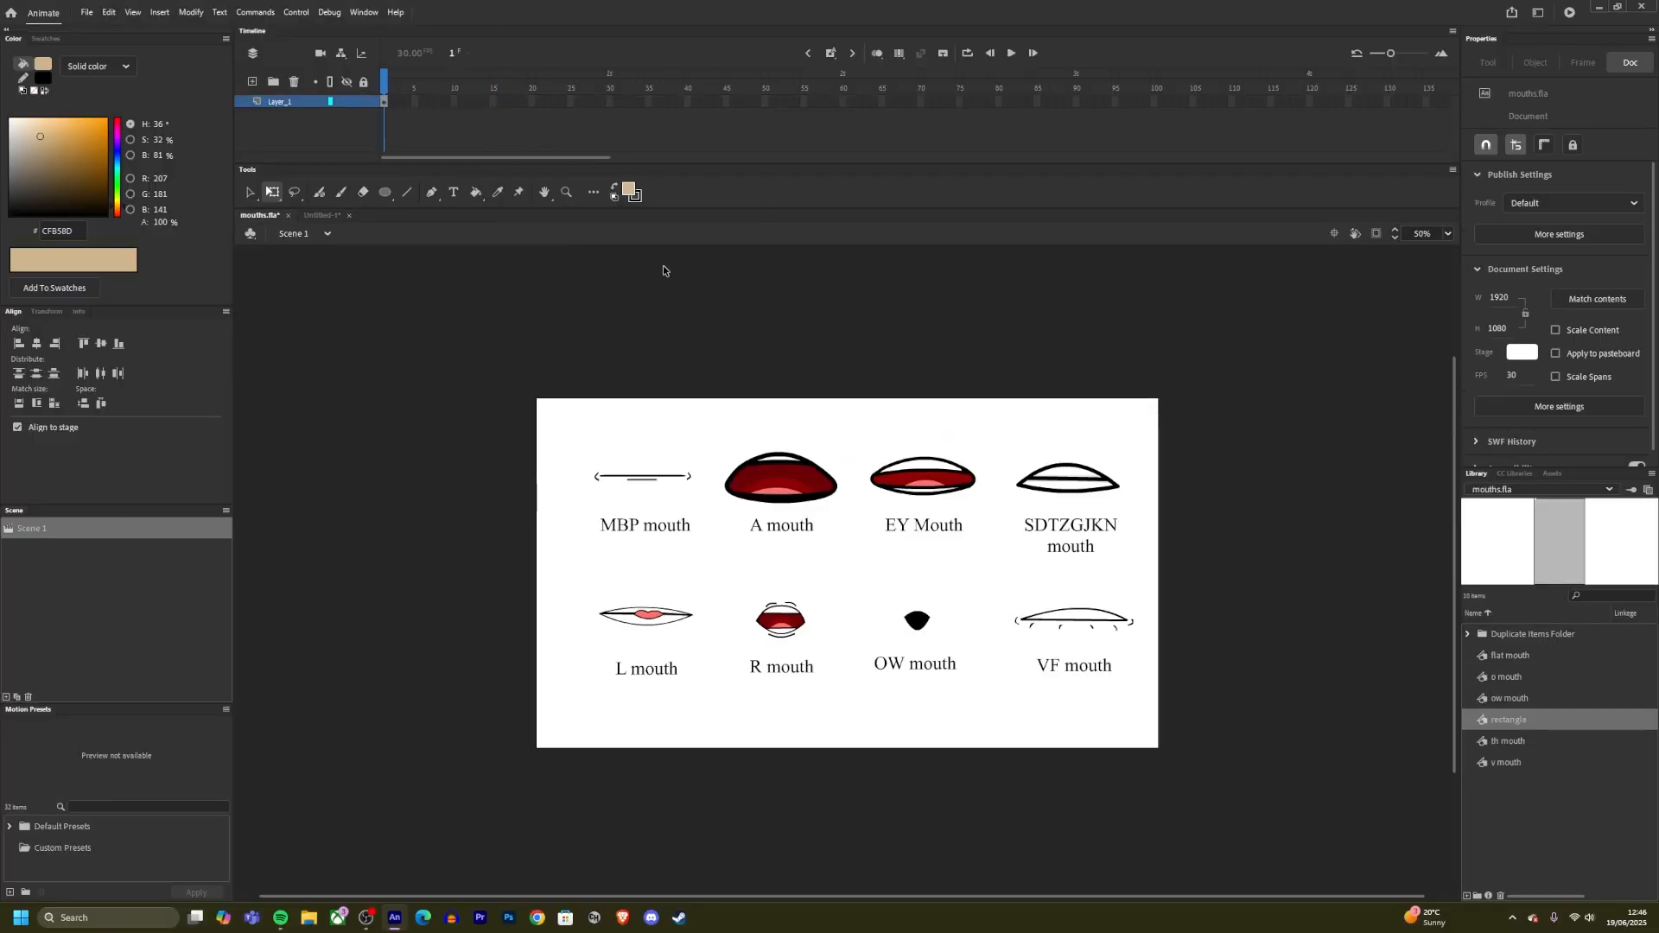
pyautogui.click(941, 480)
pyautogui.rightClick(941, 481)
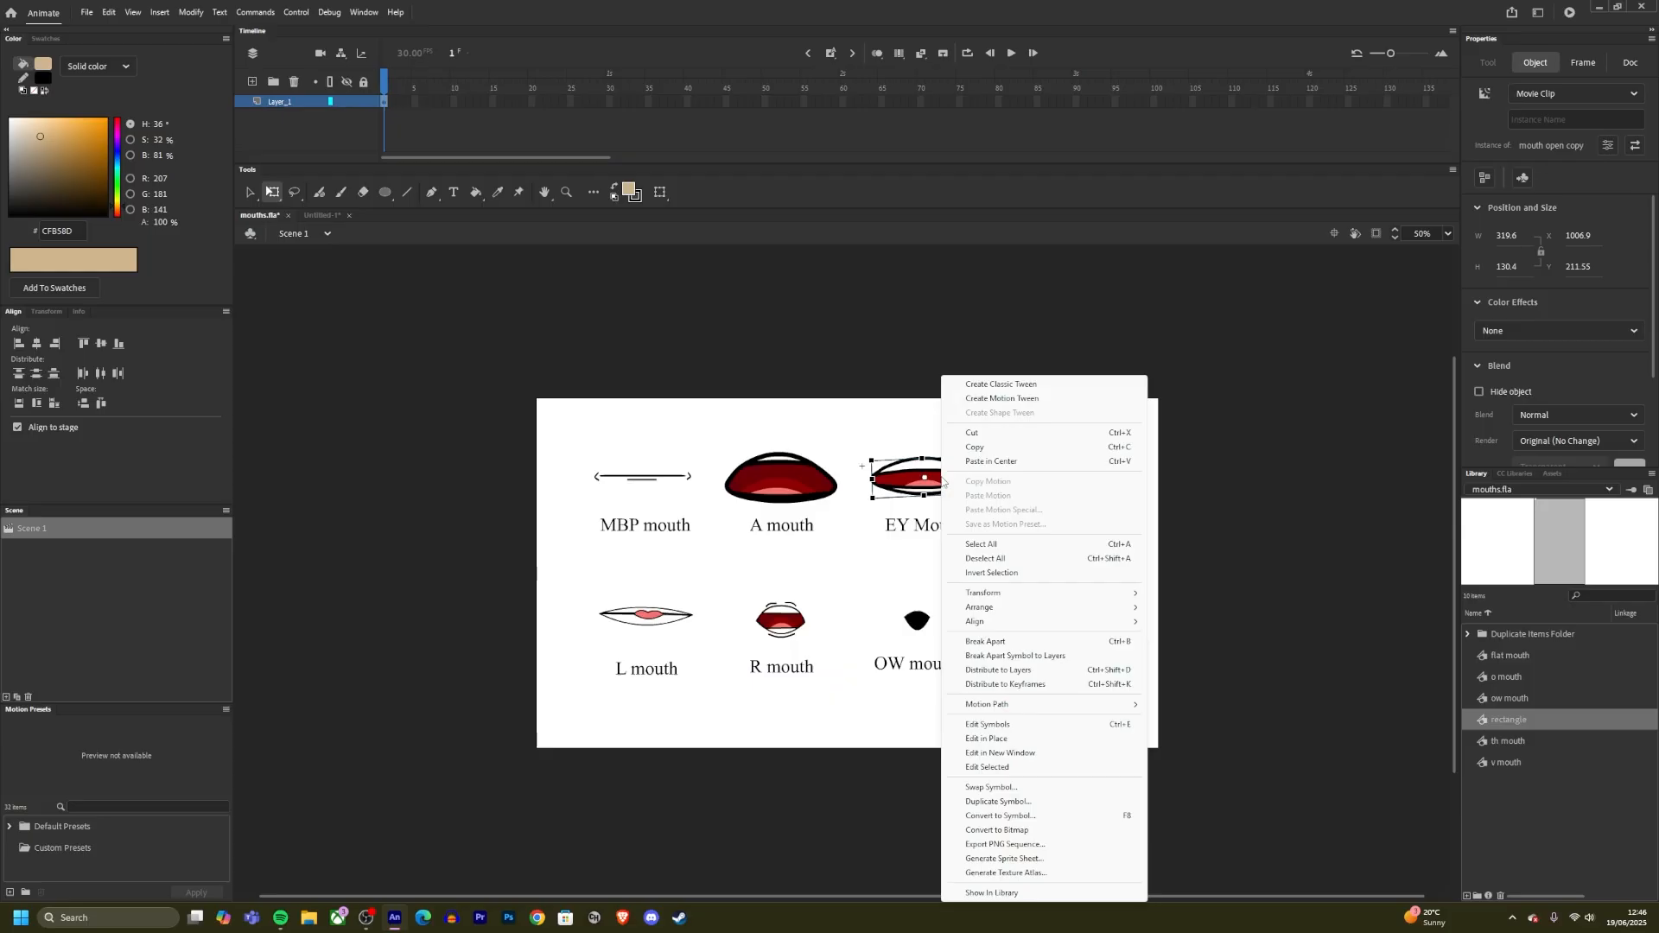
pyautogui.click(995, 449)
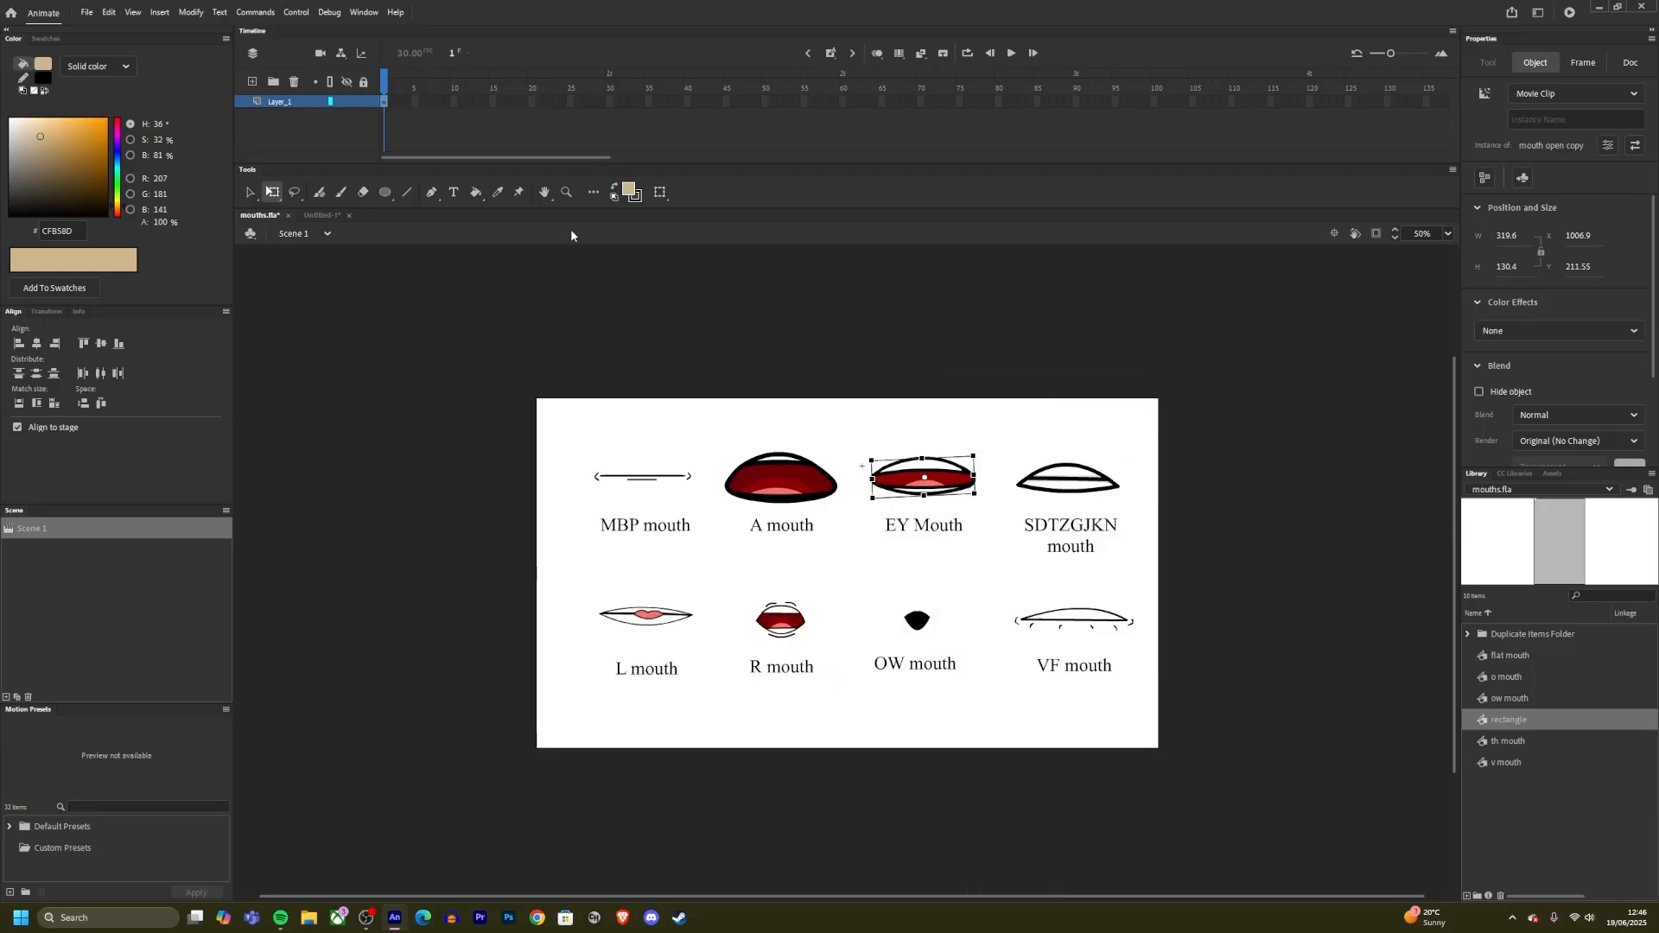
pyautogui.click(322, 215)
pyautogui.rightClick(584, 511)
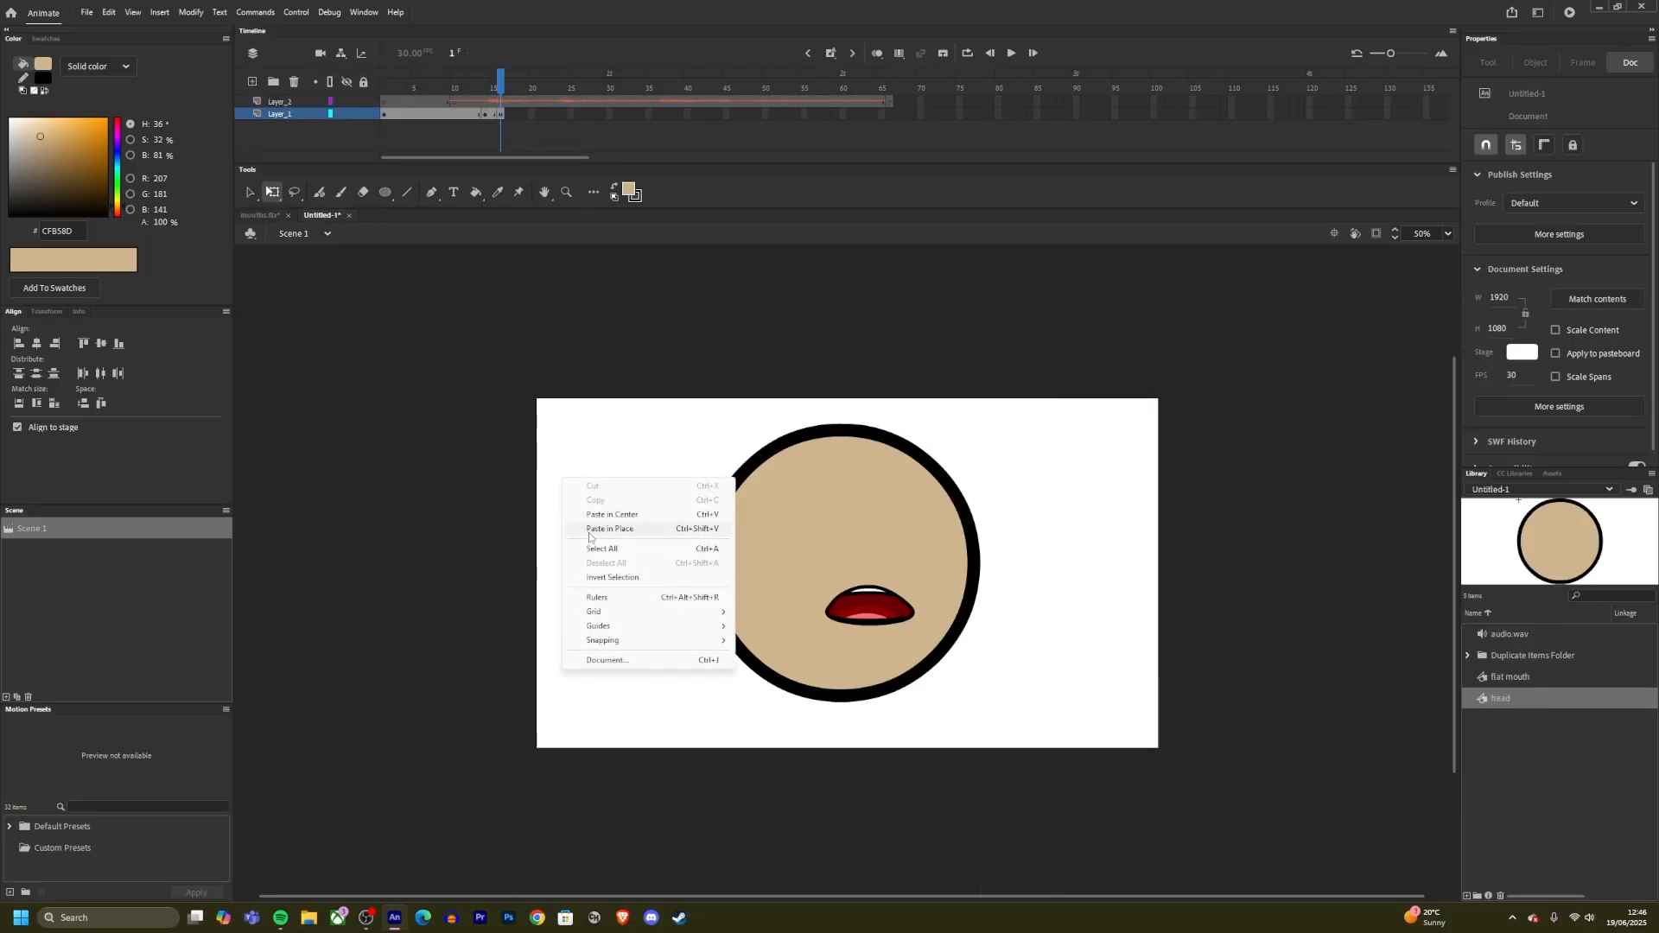
pyautogui.click(589, 530)
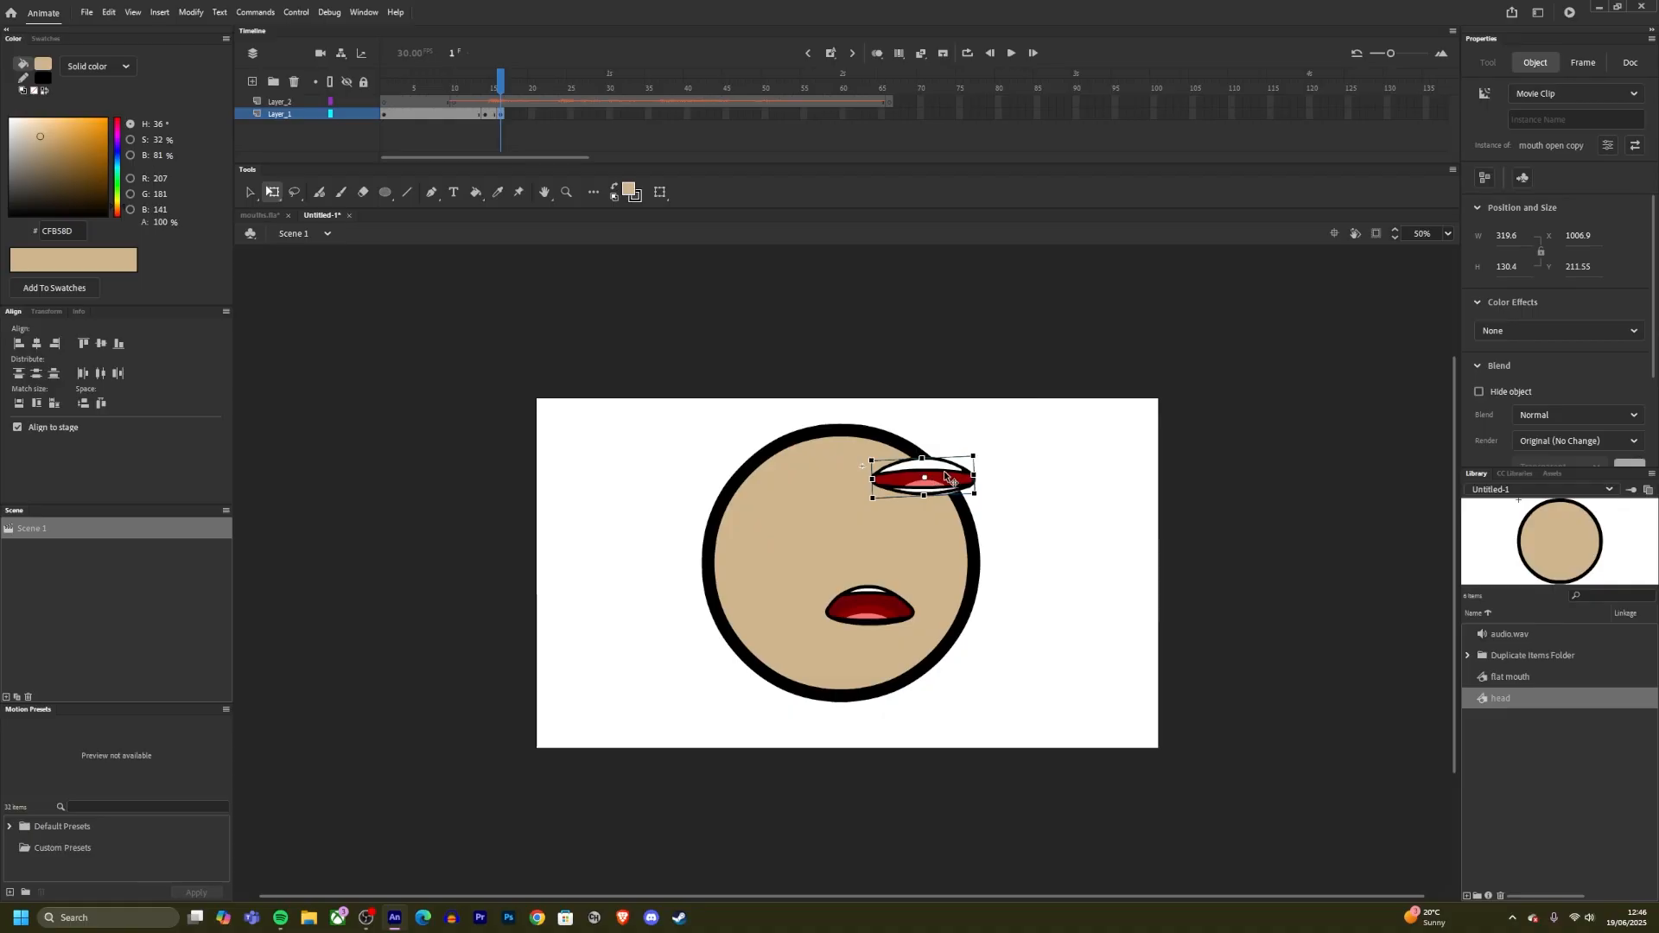
# Step: Fit the EY mouth over the open mouth at about 226 × 92 px and delete the open mouth at frame 16
pyautogui.moveTo(946, 478); pyautogui.dragTo(865, 613)
pyautogui.click(1122, 563)
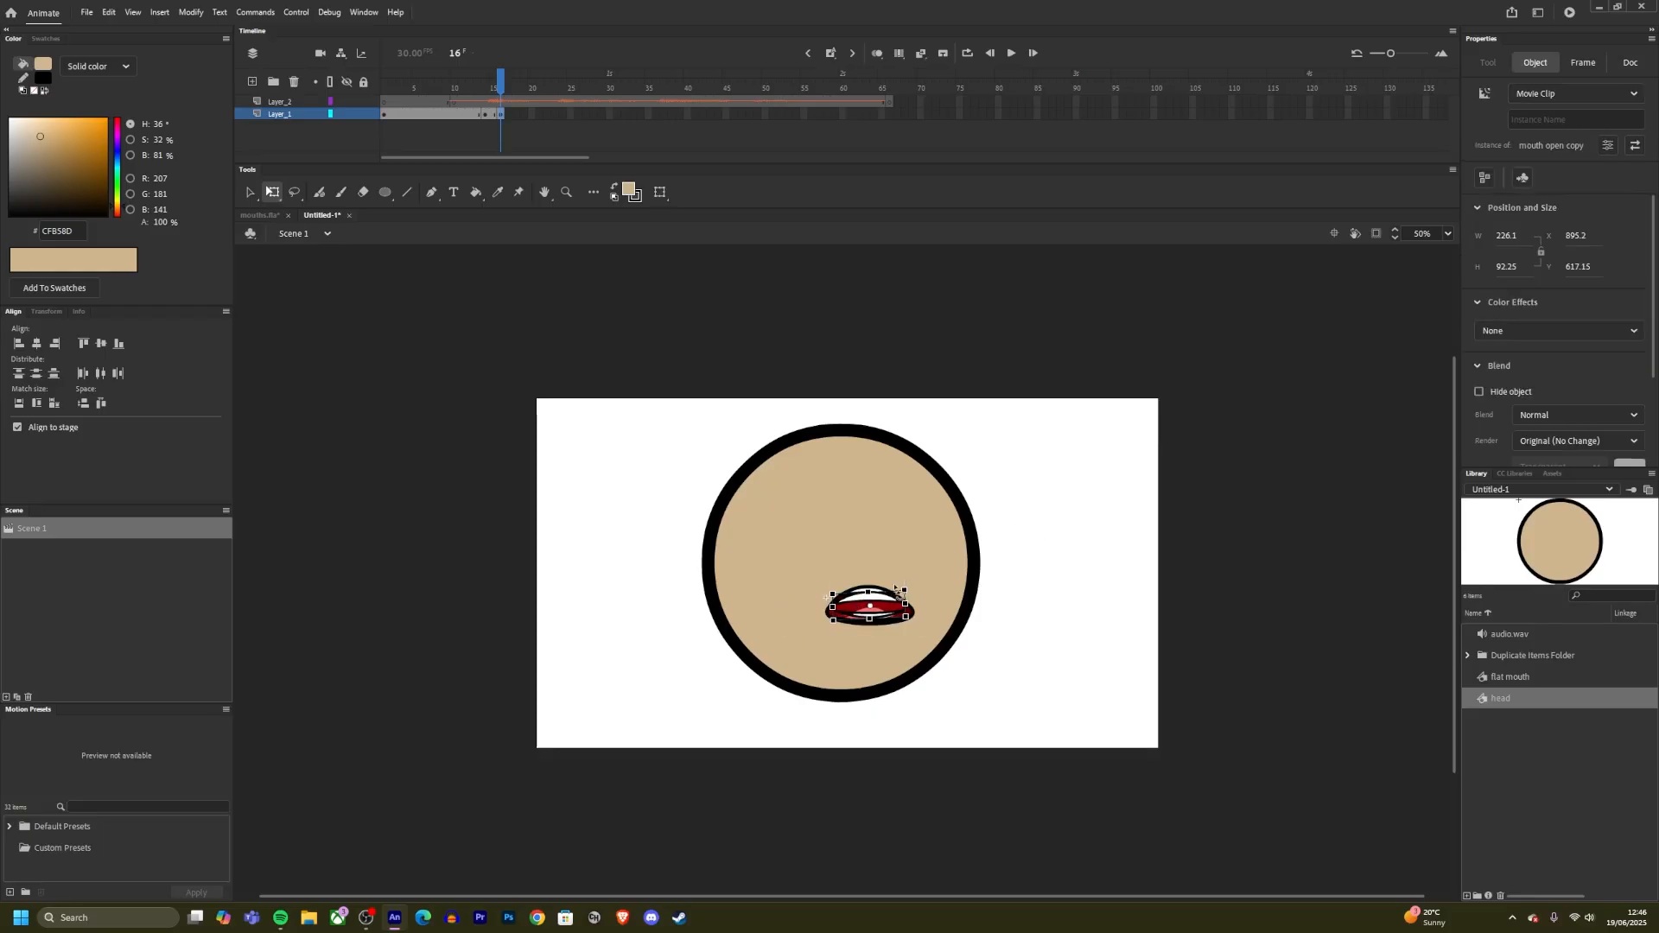
pyautogui.moveTo(678, 538); pyautogui.dragTo(637, 526)
pyautogui.click(1065, 581)
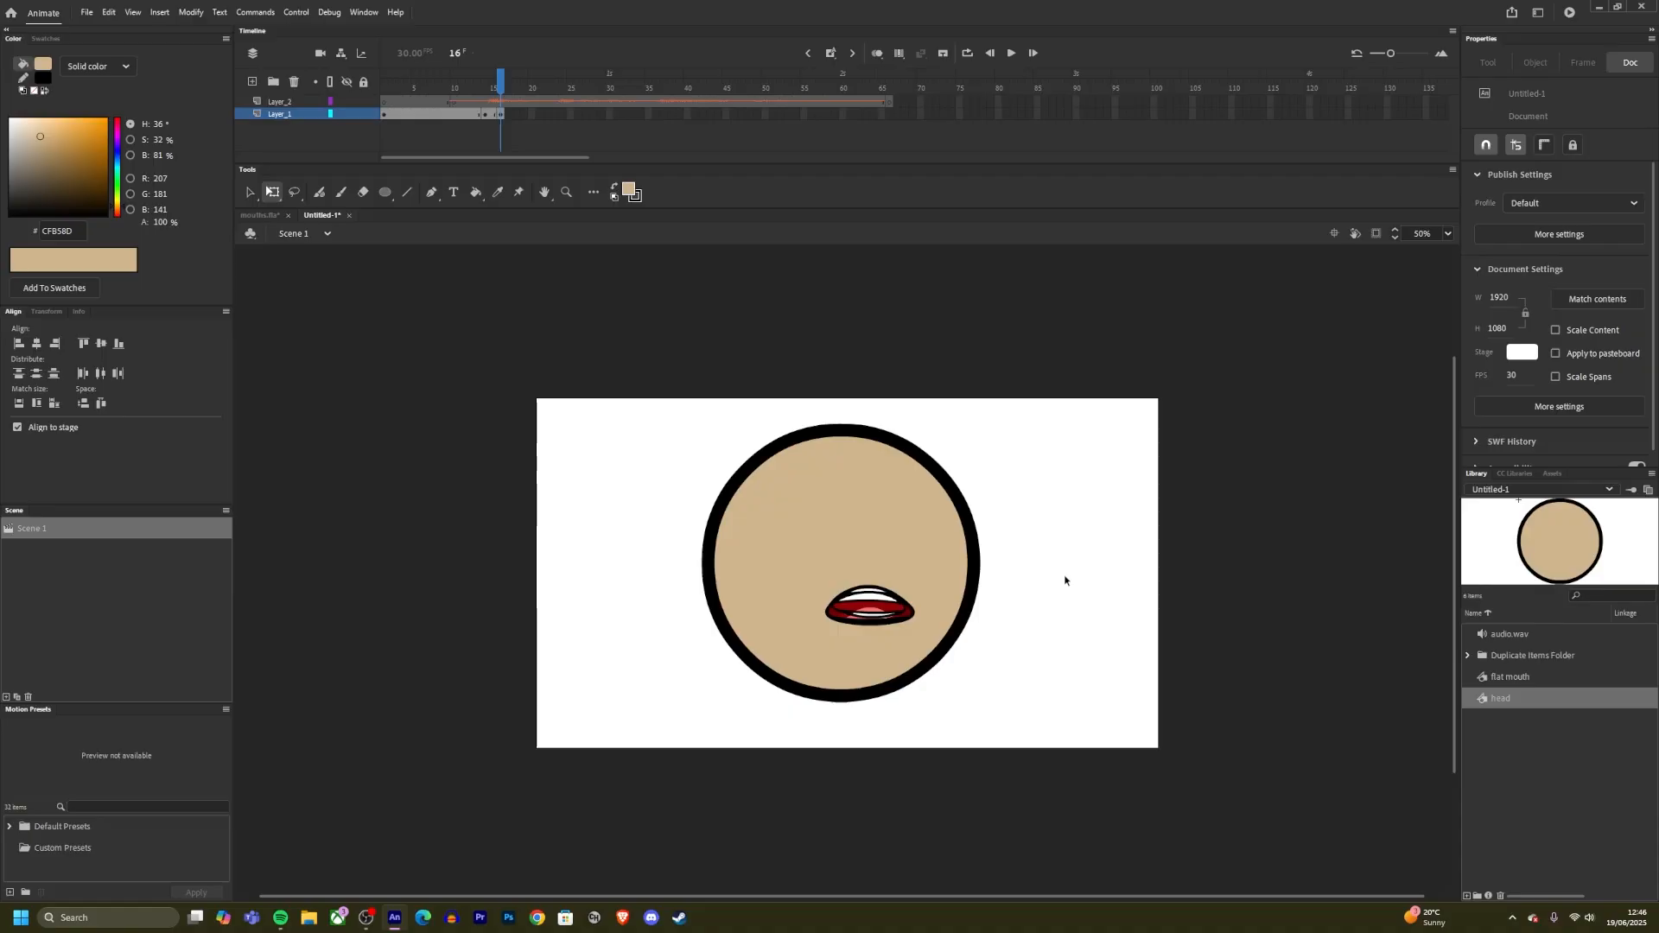
pyautogui.click(834, 619)
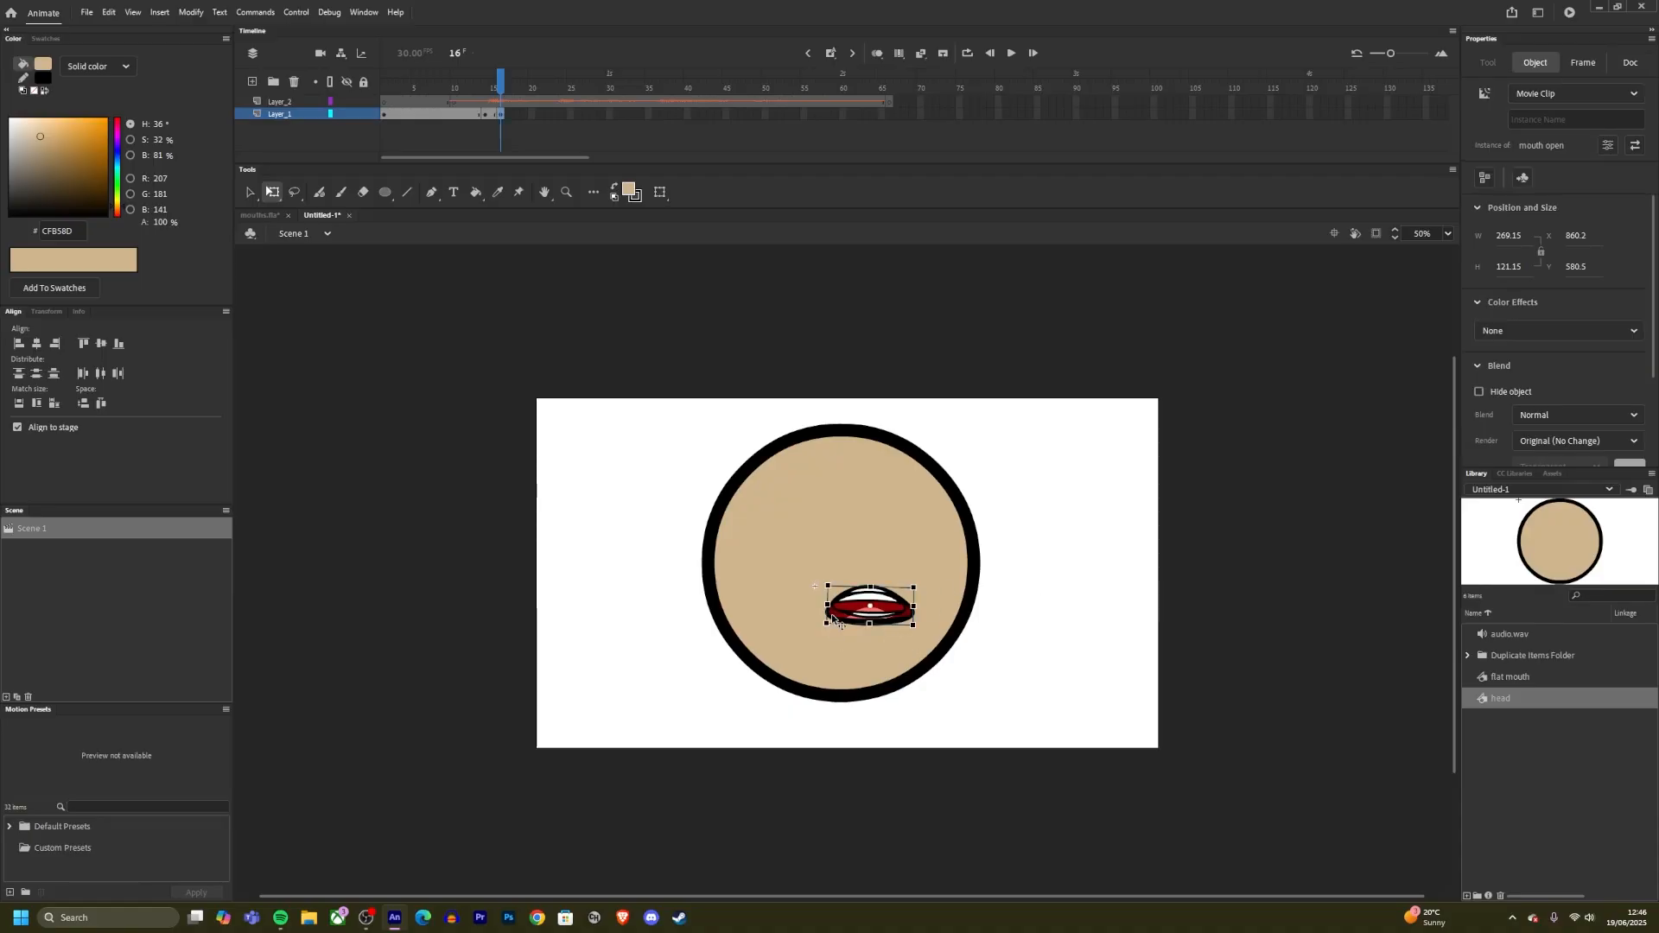
pyautogui.press('Delete')
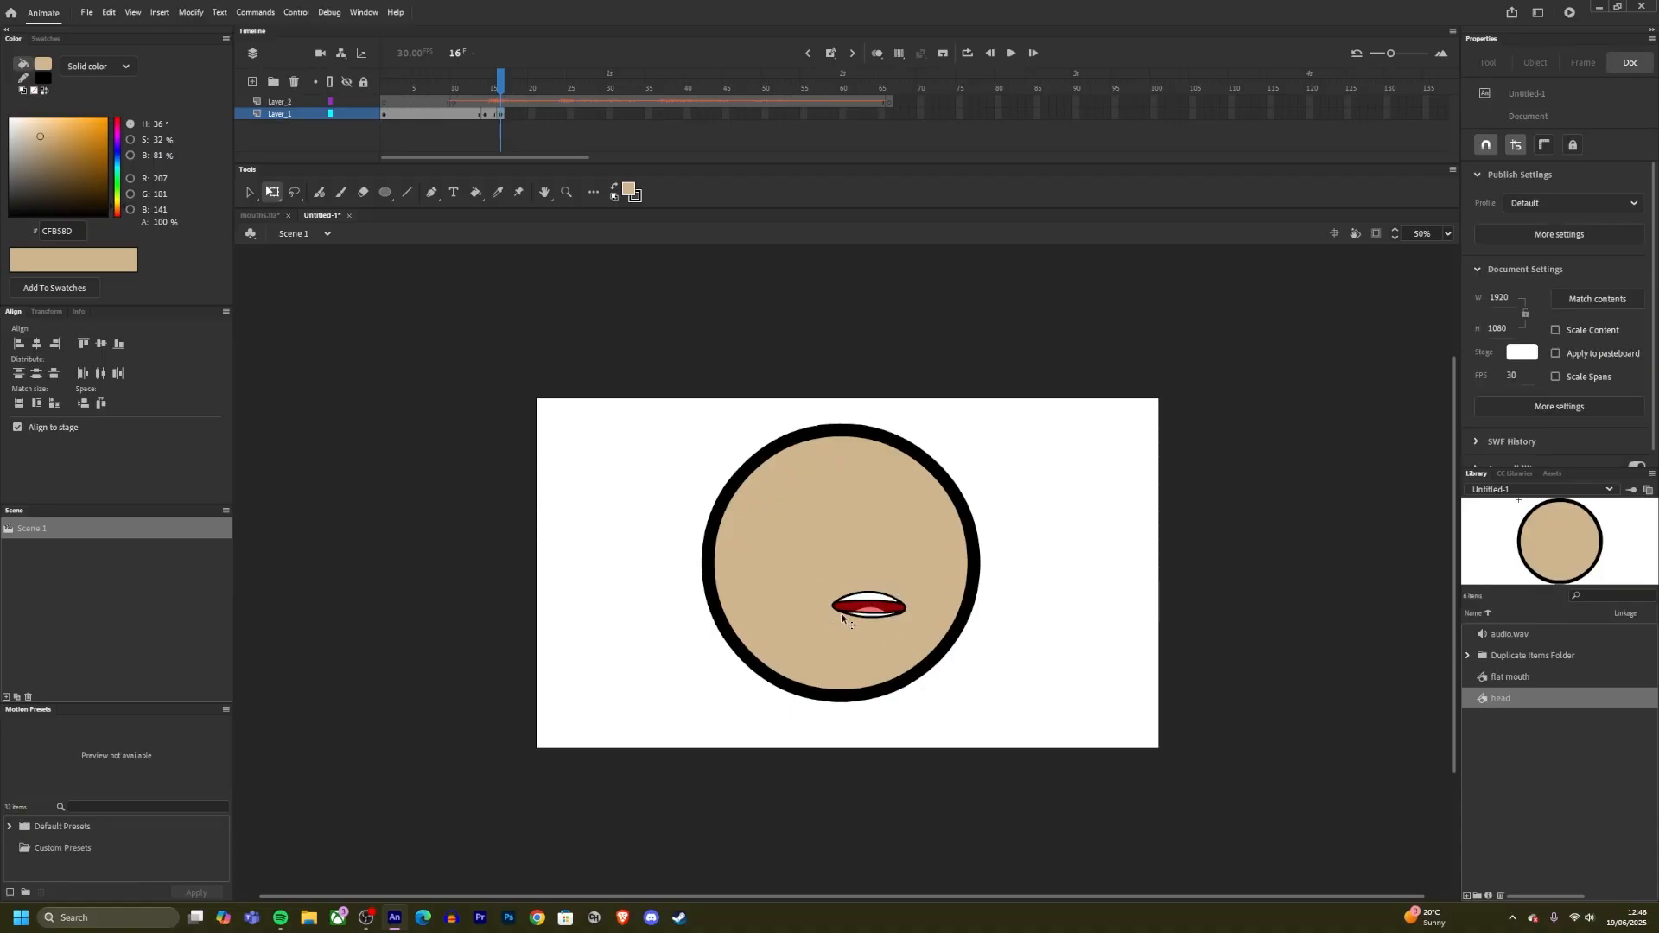
# Step: Scrub the audio past frame 16 and insert a keyframe at frame 17 on the head's layer
pyautogui.moveTo(453, 86)
pyautogui.mouseDown()
pyautogui.moveTo(485, 85)
pyautogui.moveTo(501, 149)
pyautogui.moveTo(470, 140)
pyautogui.moveTo(499, 136)
pyautogui.mouseUp()
pyautogui.click(508, 112)
pyautogui.rightClick(508, 113)
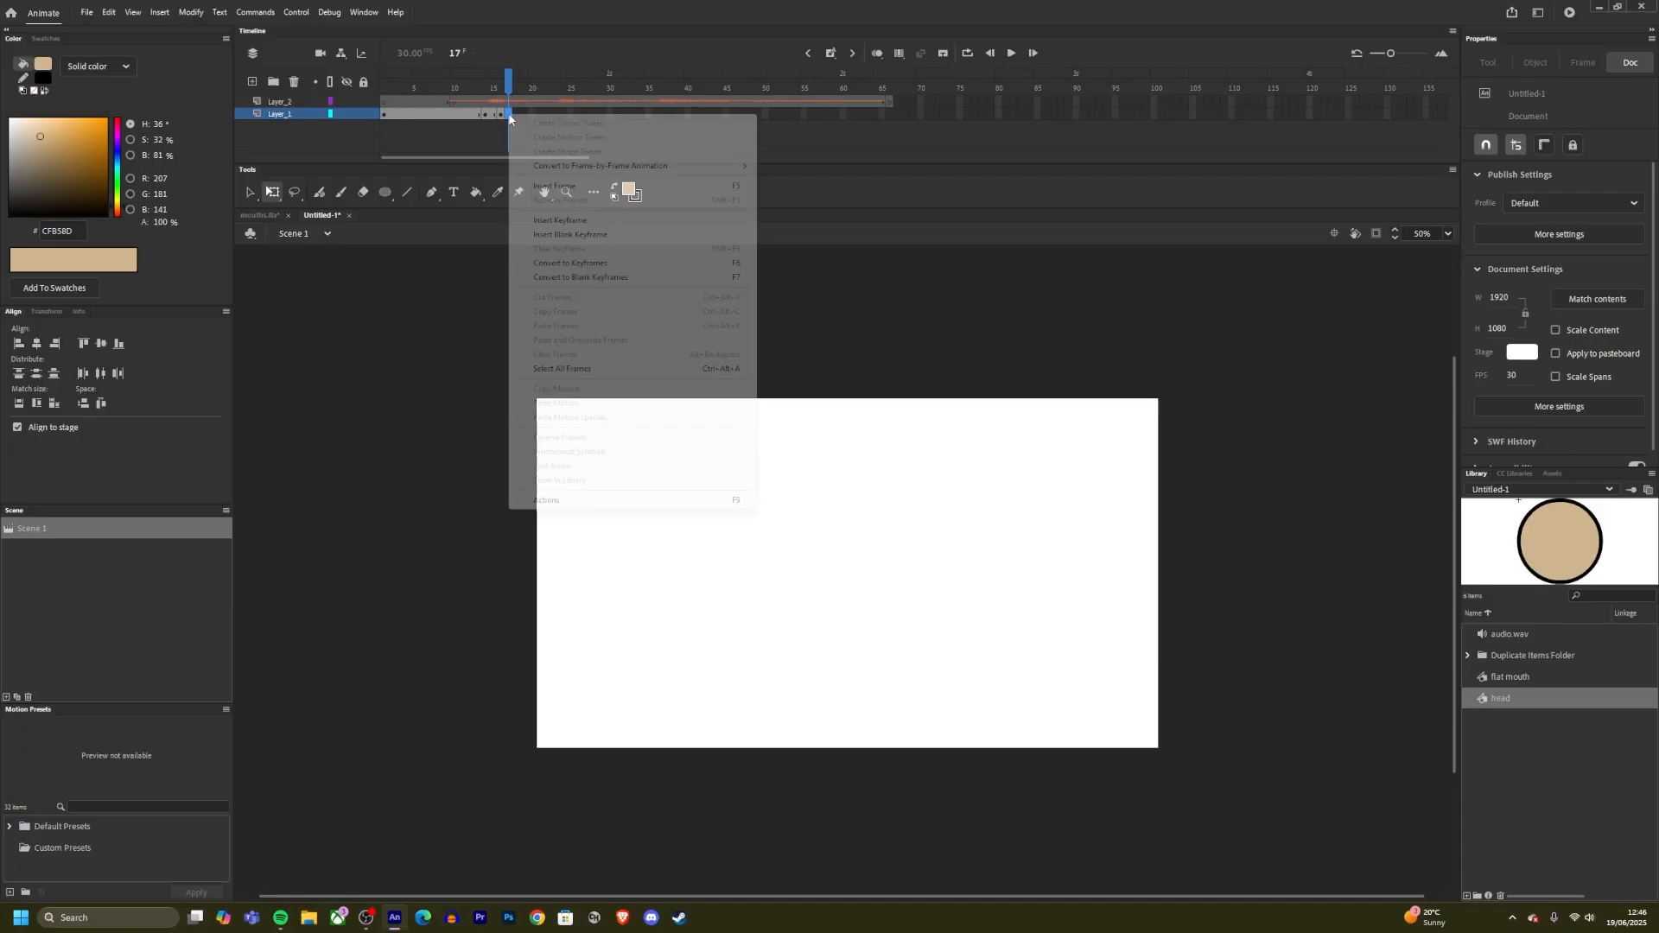
pyautogui.click(569, 222)
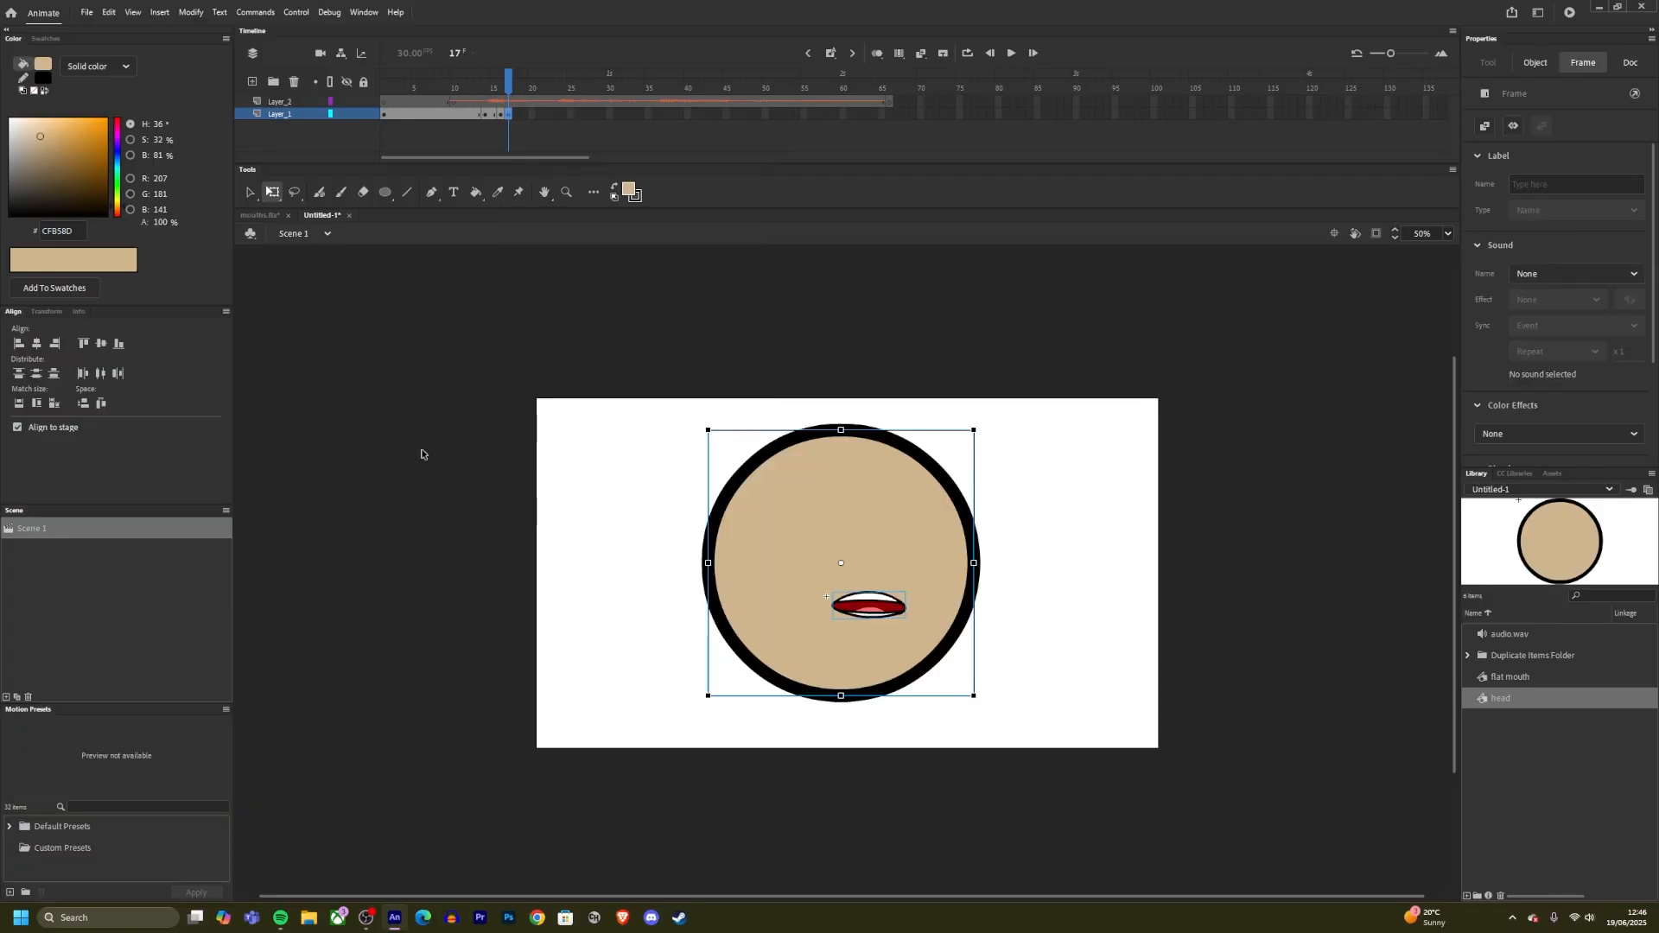
# Step: Copy the SDTZGJKN mouth from mouths.fla and paste it in place into Untitled-1 at frame 17
pyautogui.click(259, 215)
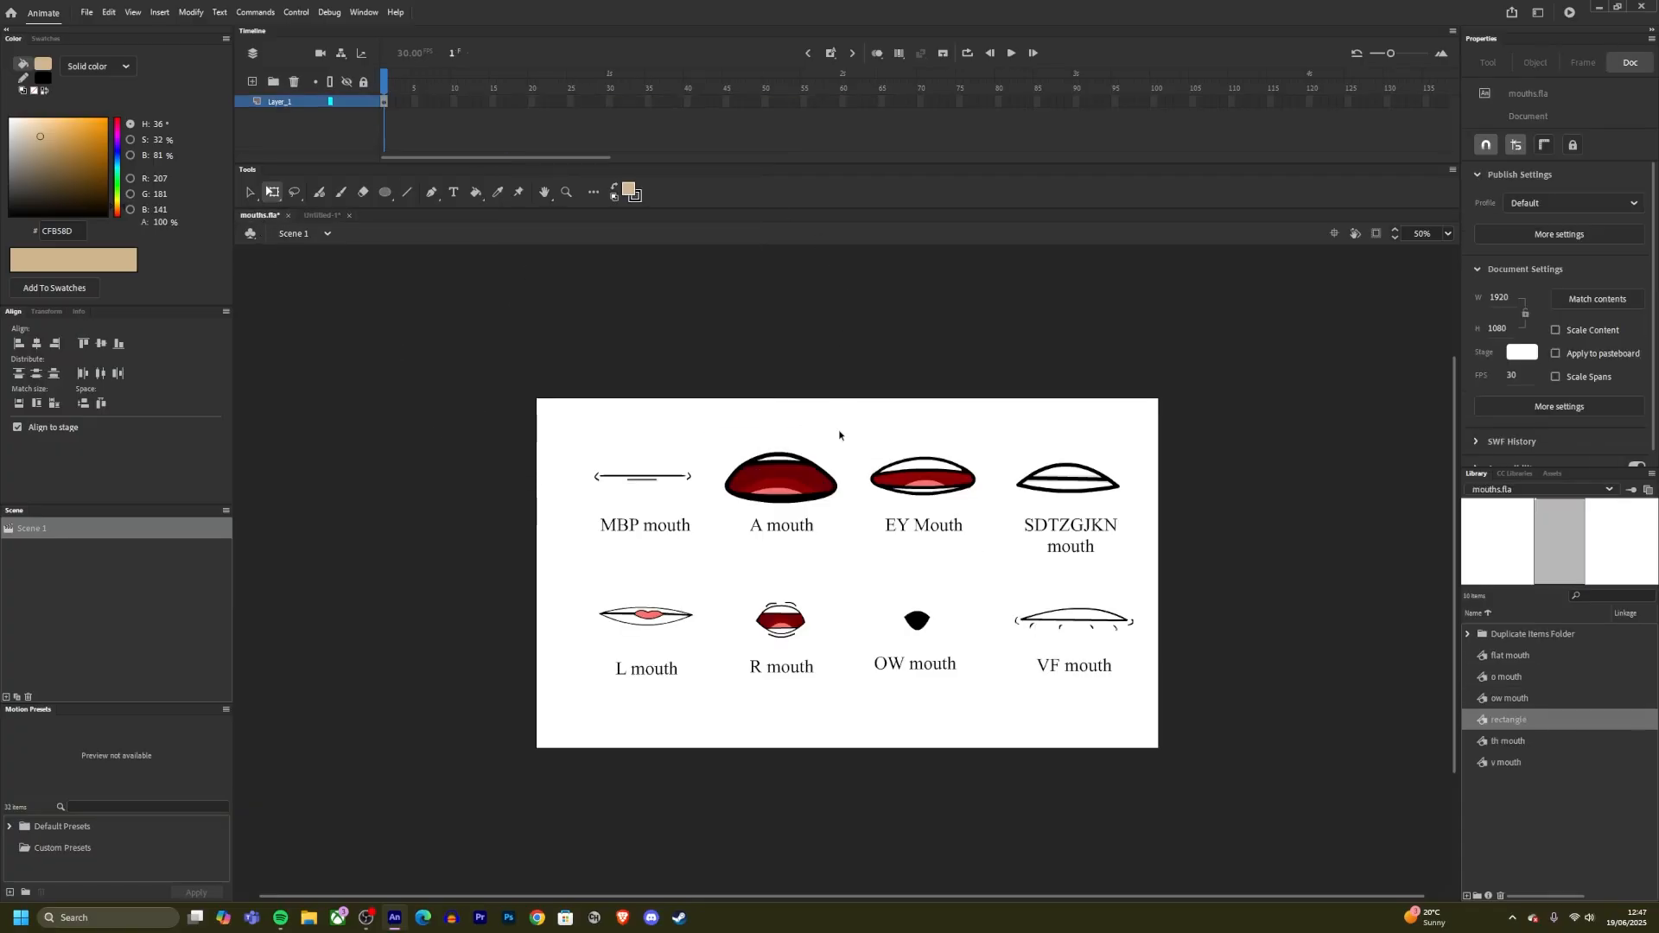
pyautogui.click(1087, 479)
pyautogui.rightClick(1086, 479)
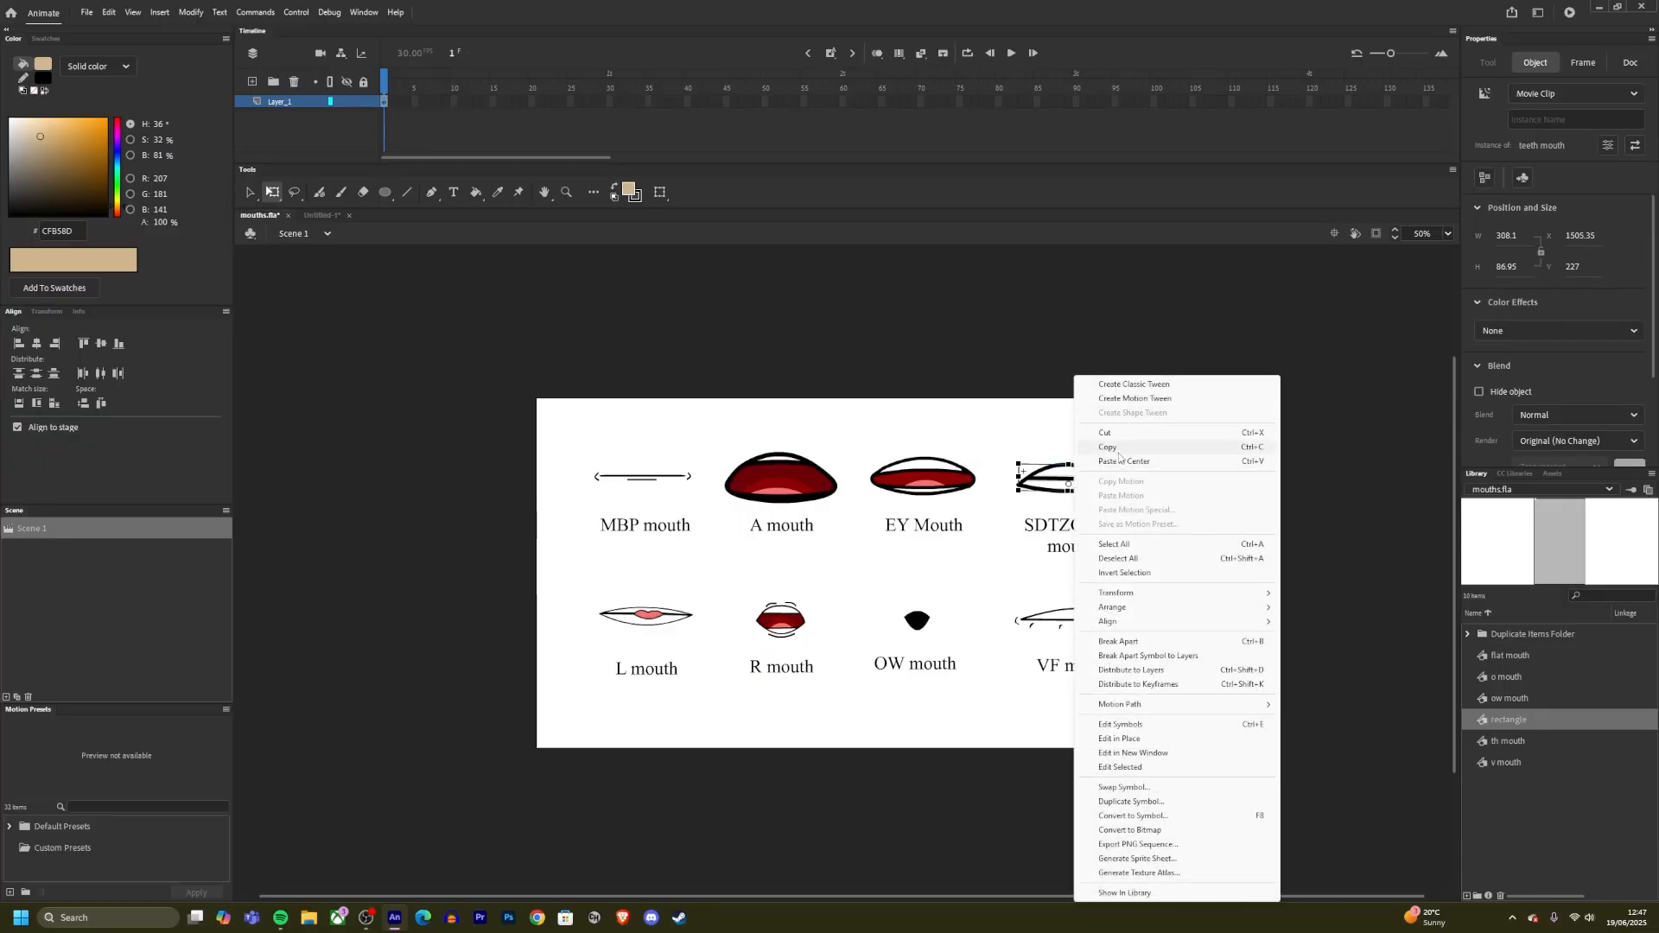
pyautogui.click(1108, 447)
pyautogui.click(481, 251)
pyautogui.click(323, 215)
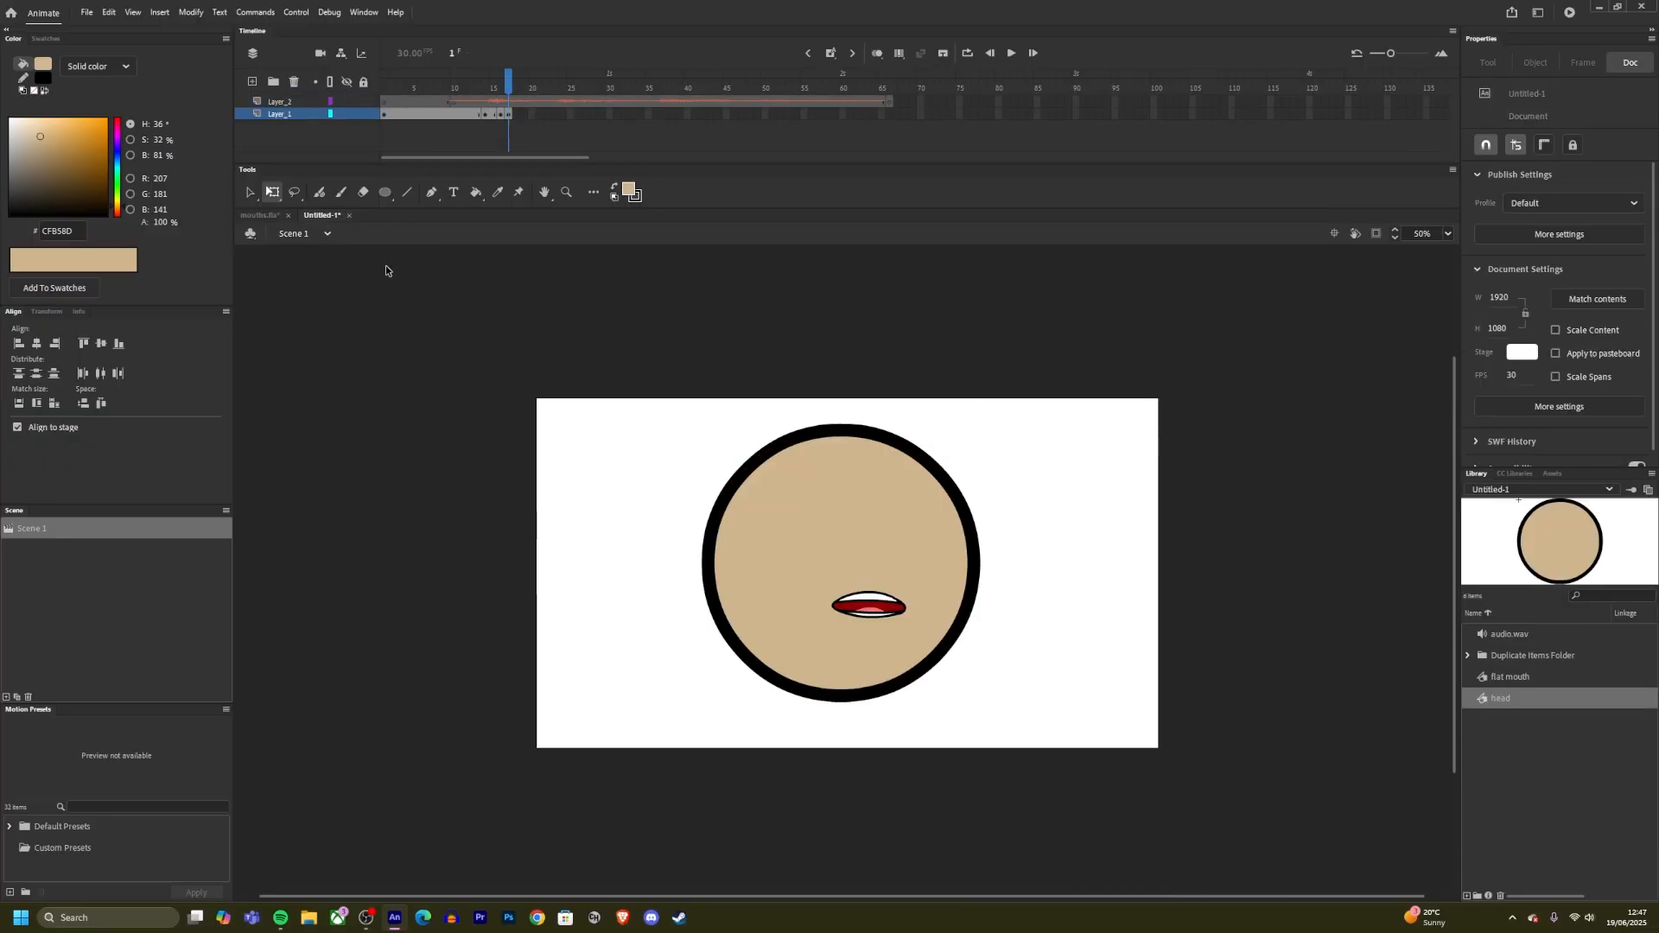
pyautogui.rightClick(622, 515)
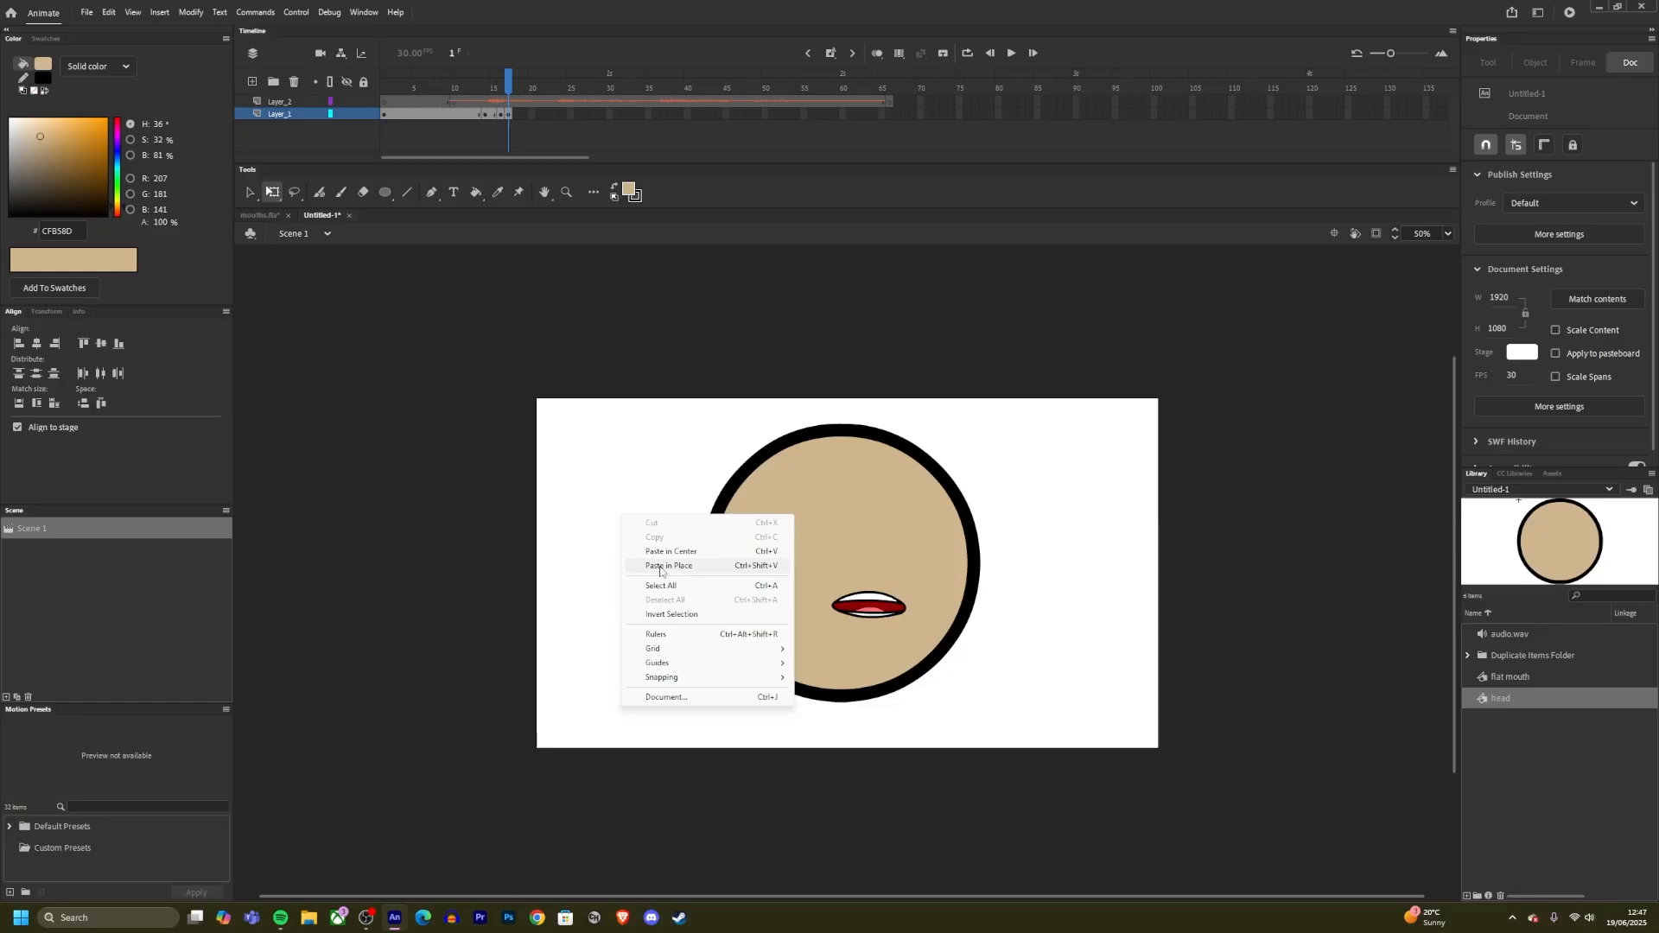
pyautogui.click(692, 566)
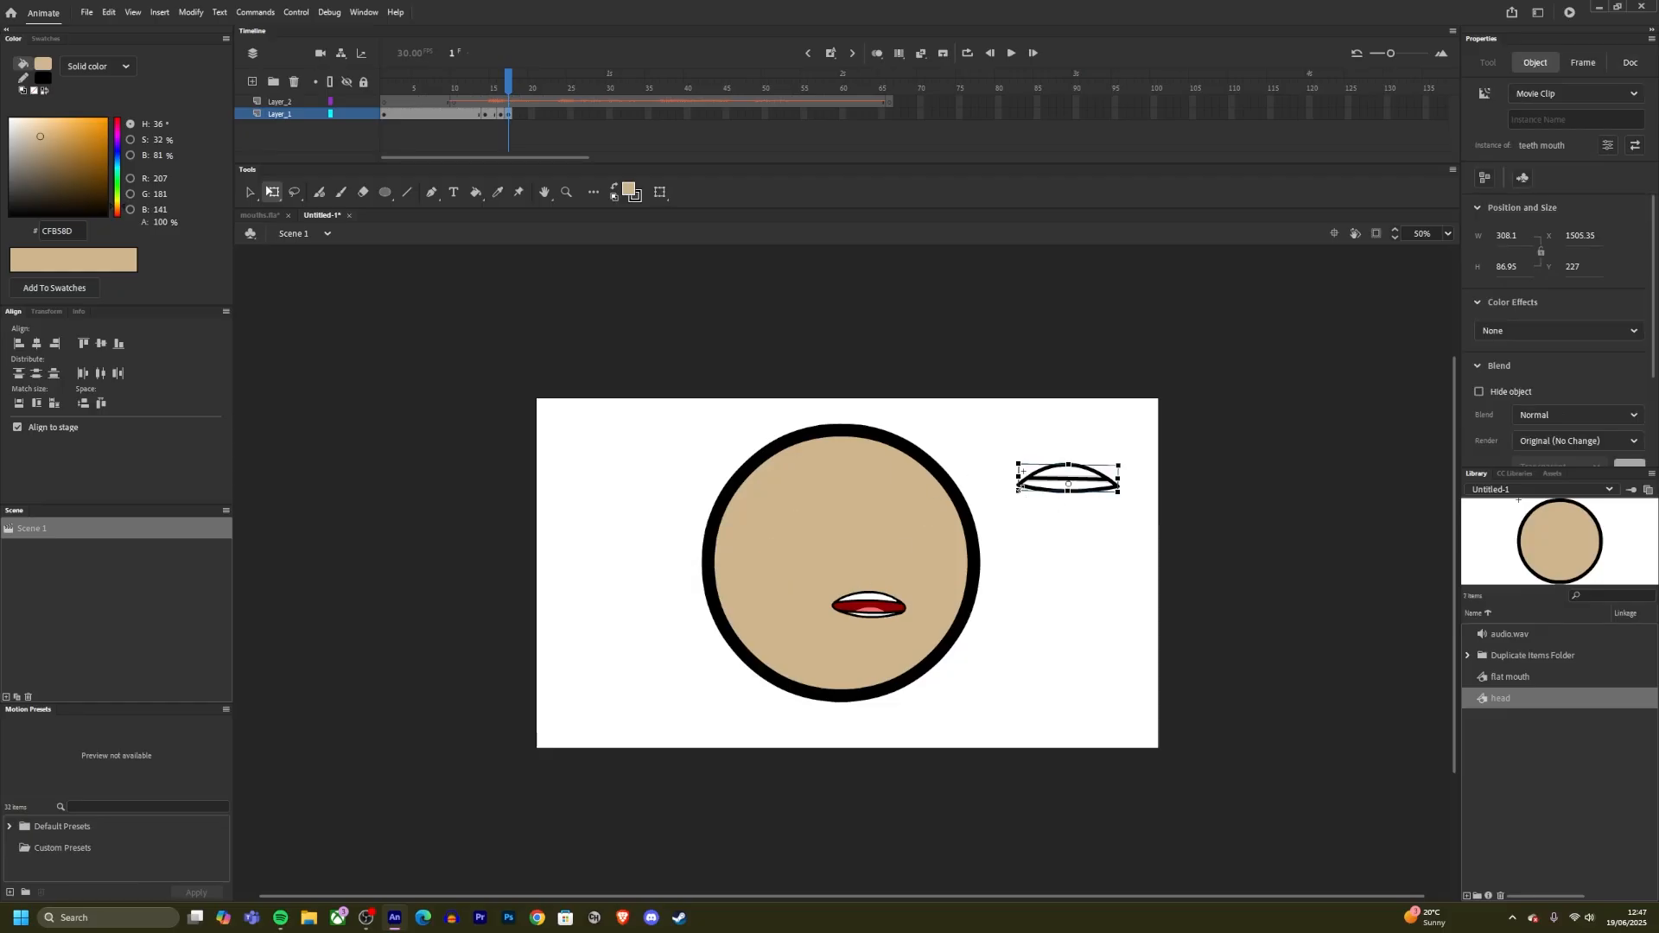
# Step: Place the teeth mouth over the EY mouth, scale it down to about 170 × 48 px and nudge it slightly down and left
pyautogui.moveTo(1019, 491); pyautogui.dragTo(887, 609)
pyautogui.click(1107, 495)
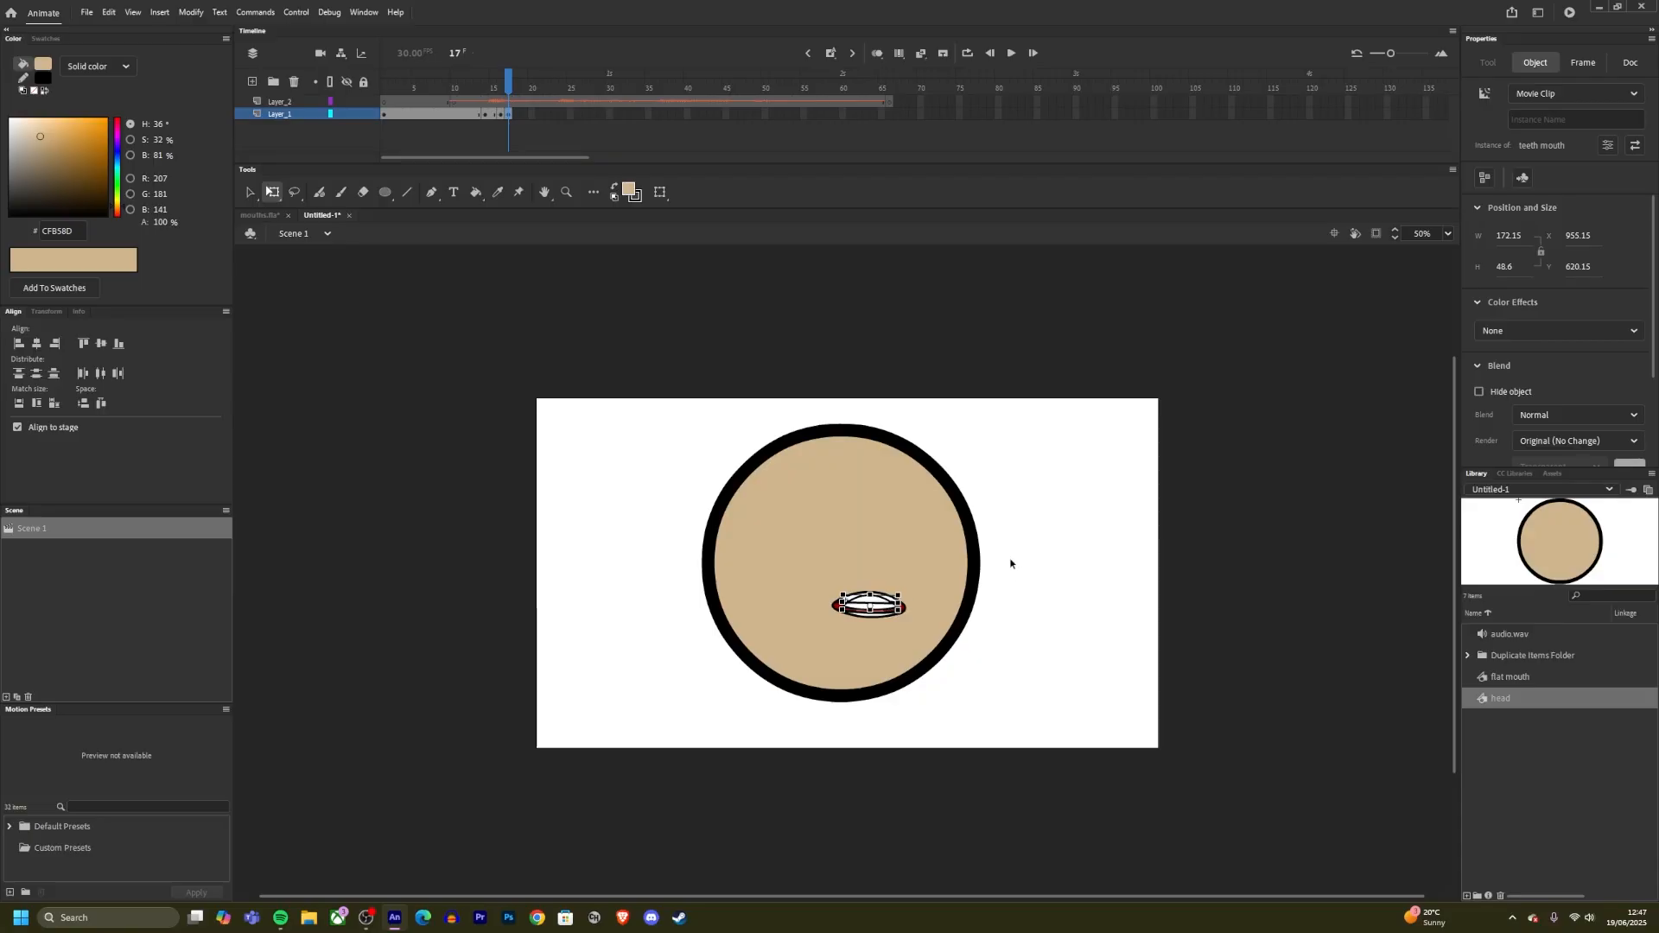
pyautogui.press('Down')
pyautogui.press('Down')
pyautogui.press('Down')
pyautogui.press('Down')
pyautogui.moveTo(843, 597); pyautogui.dragTo(840, 596)
pyautogui.click(1104, 522)
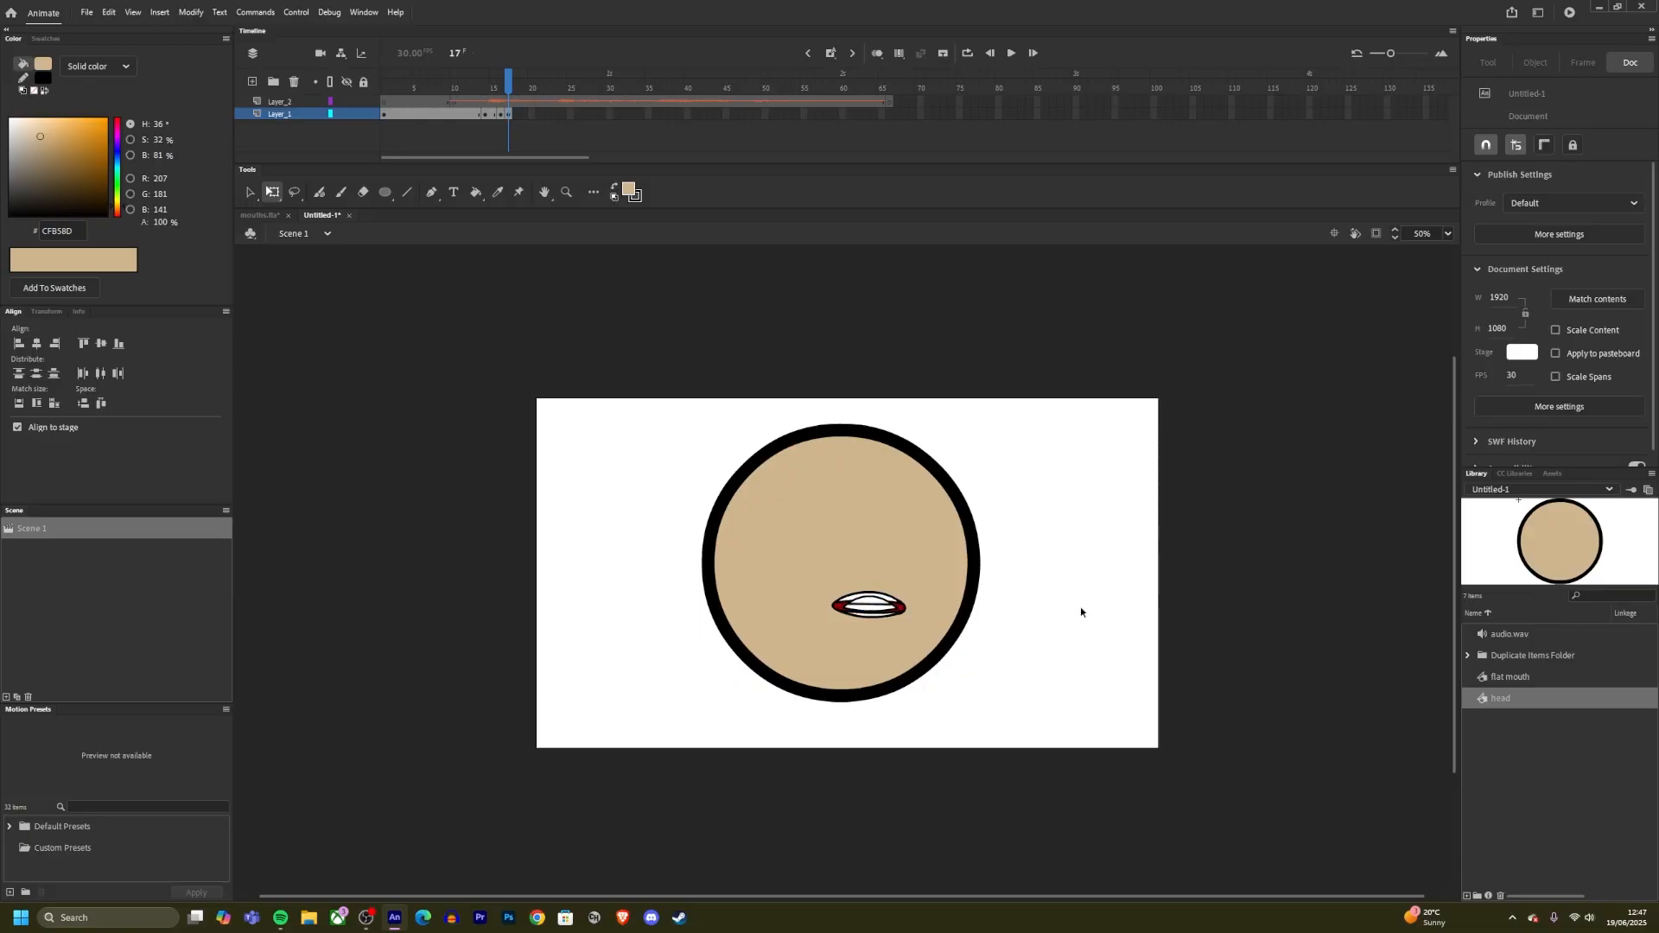
pyautogui.click(892, 602)
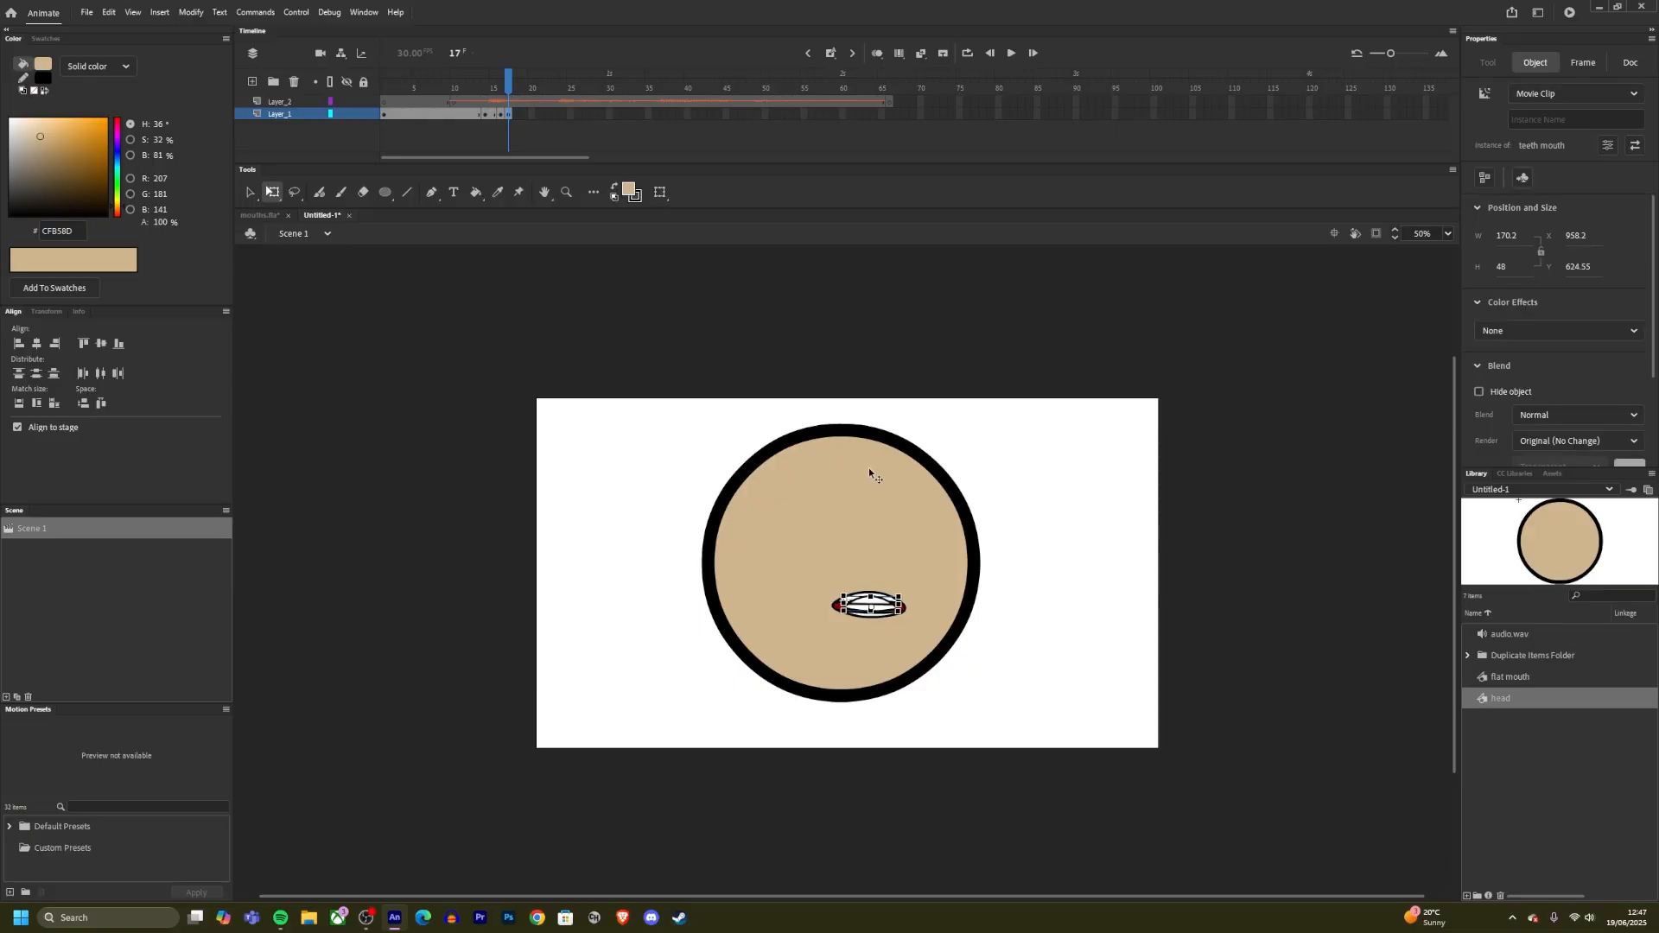
pyautogui.press('Left')
pyautogui.press('Left')
pyautogui.click(1059, 522)
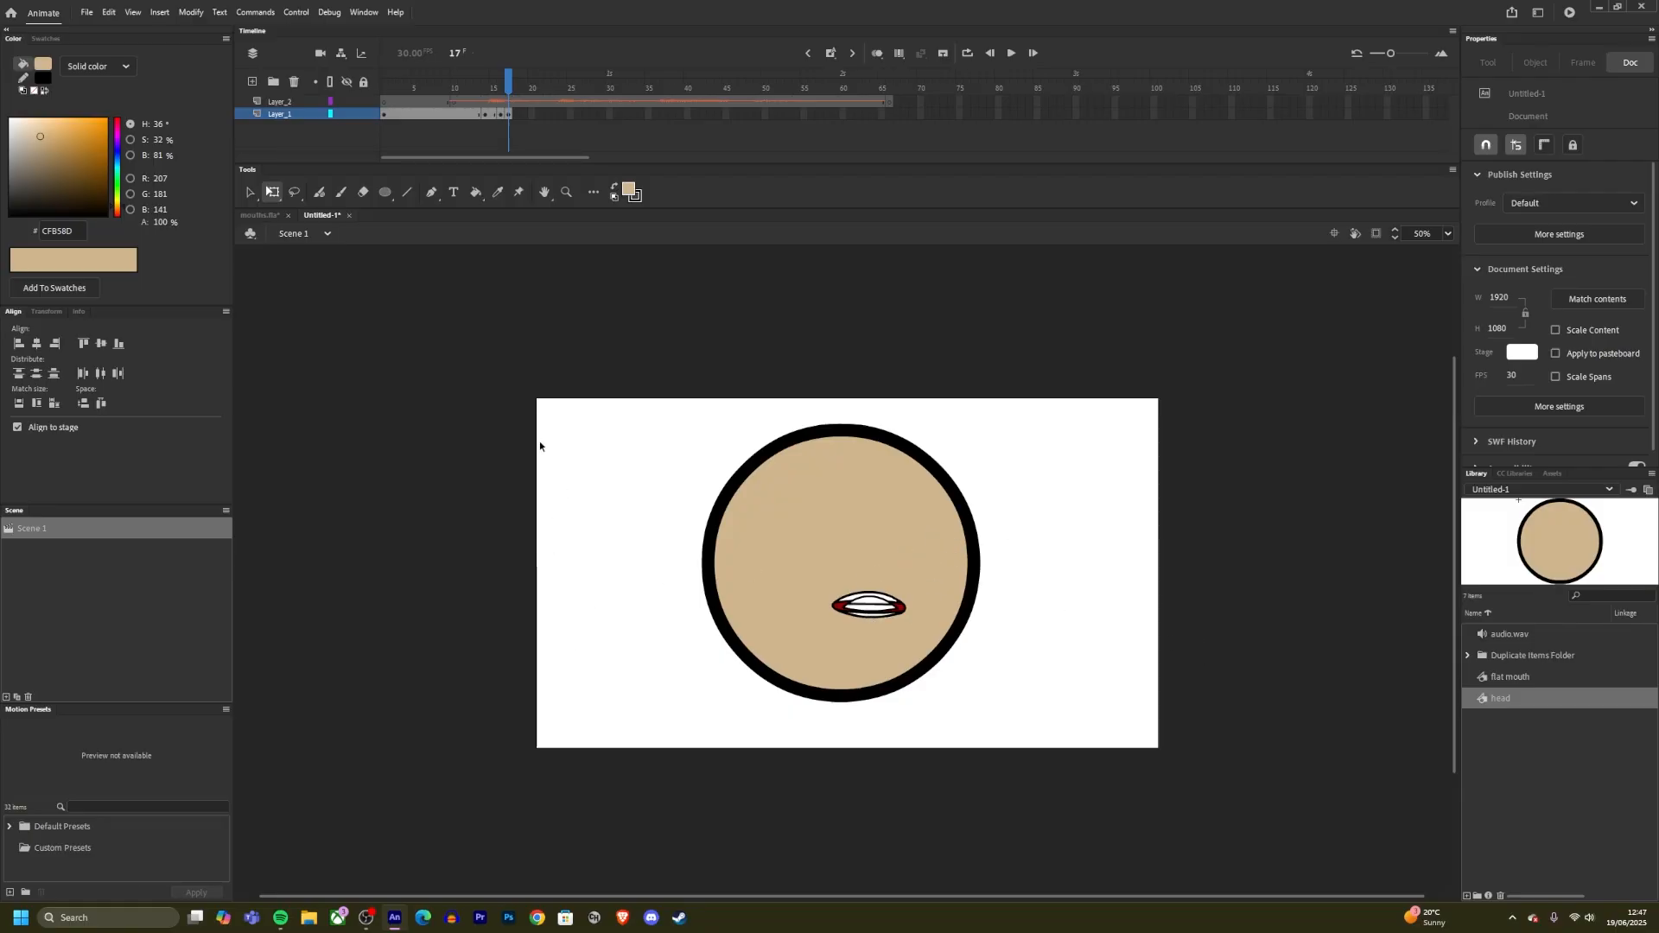
# Step: Delete the EY mouth behind the teeth mouth at frame 17
pyautogui.moveTo(507, 80); pyautogui.dragTo(510, 131)
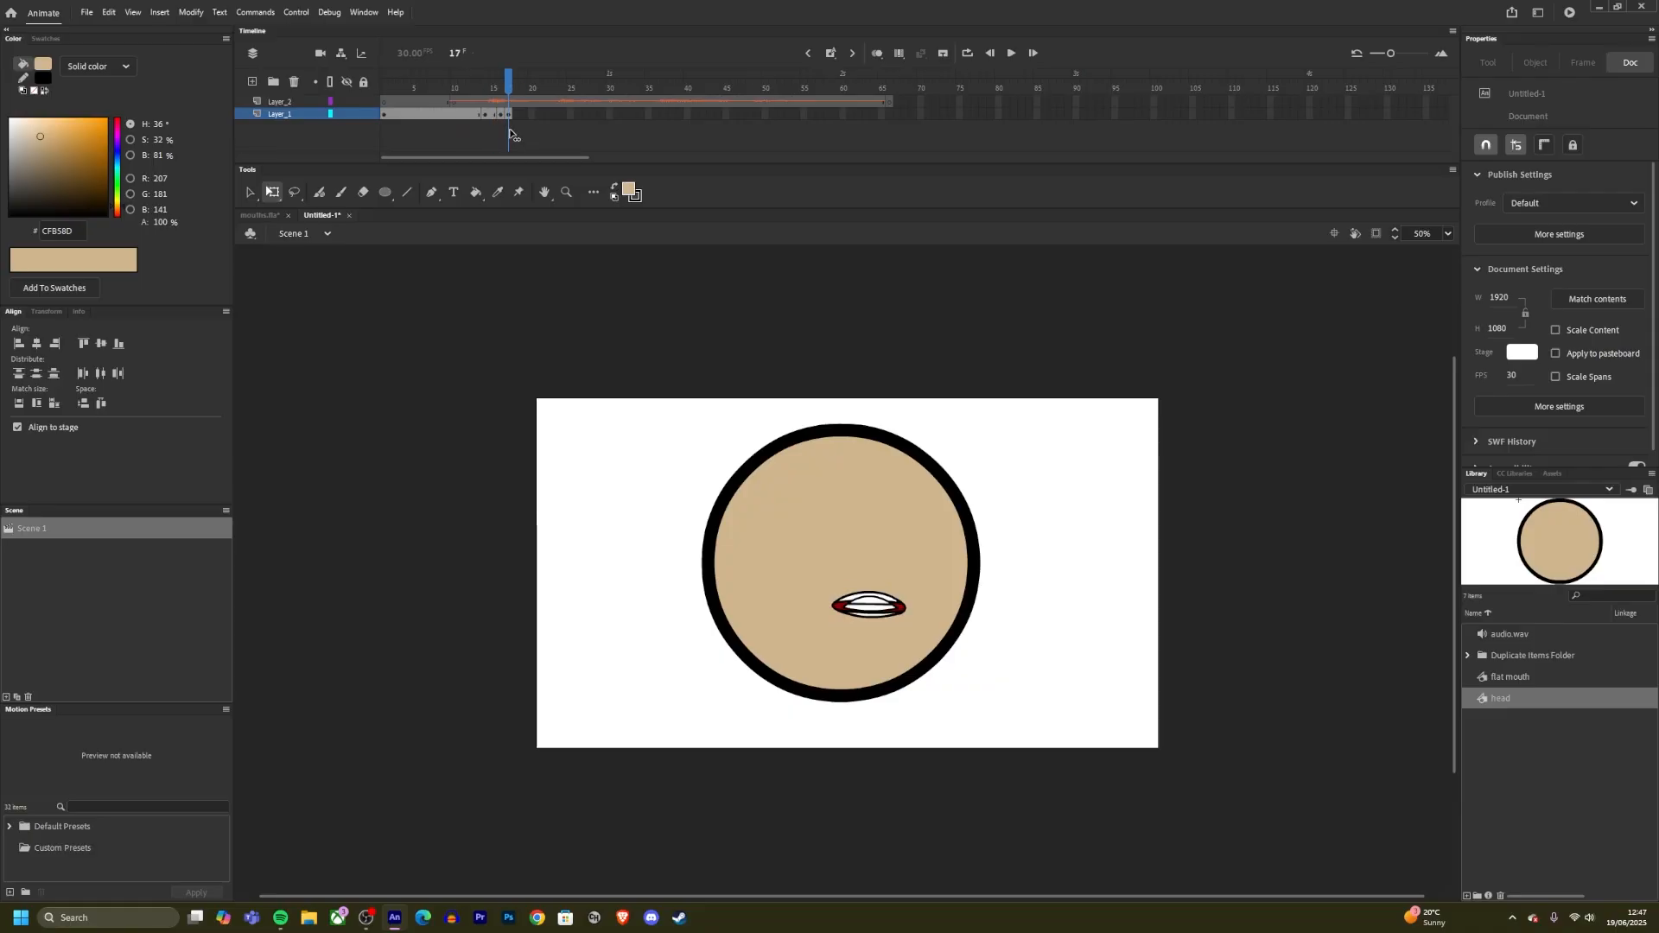
pyautogui.click(838, 610)
pyautogui.press('Delete')
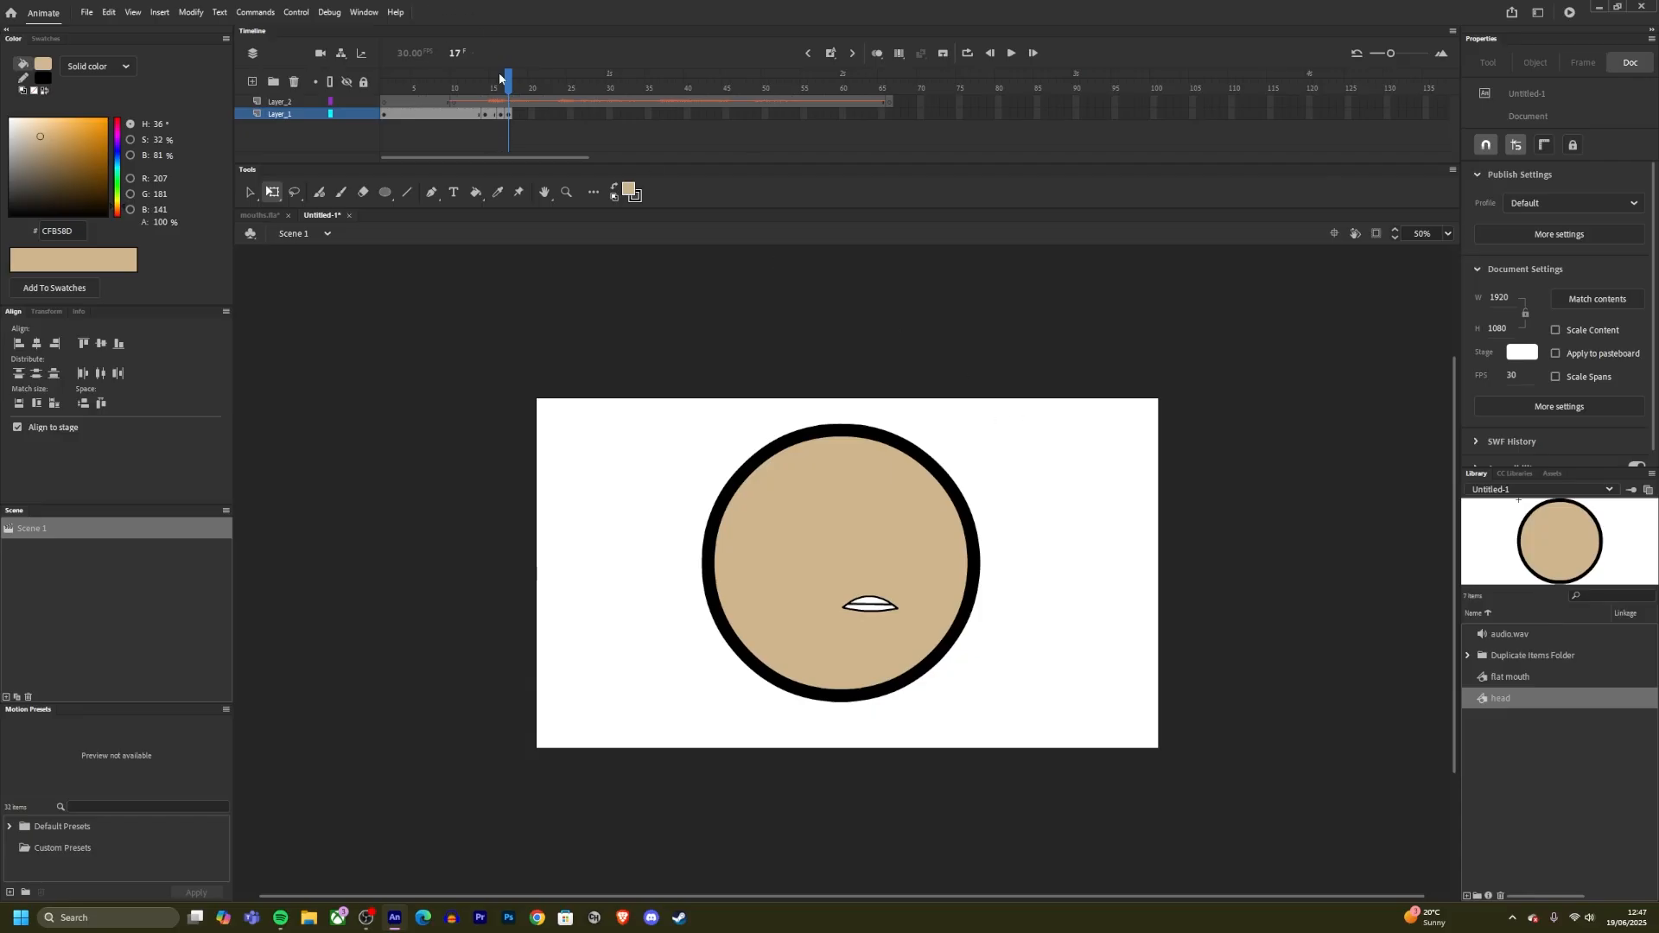
# Step: Scrub the audio past frame 17 and insert a keyframe at frame 23 on the head's layer
pyautogui.moveTo(499, 78); pyautogui.dragTo(506, 121)
pyautogui.click(559, 113)
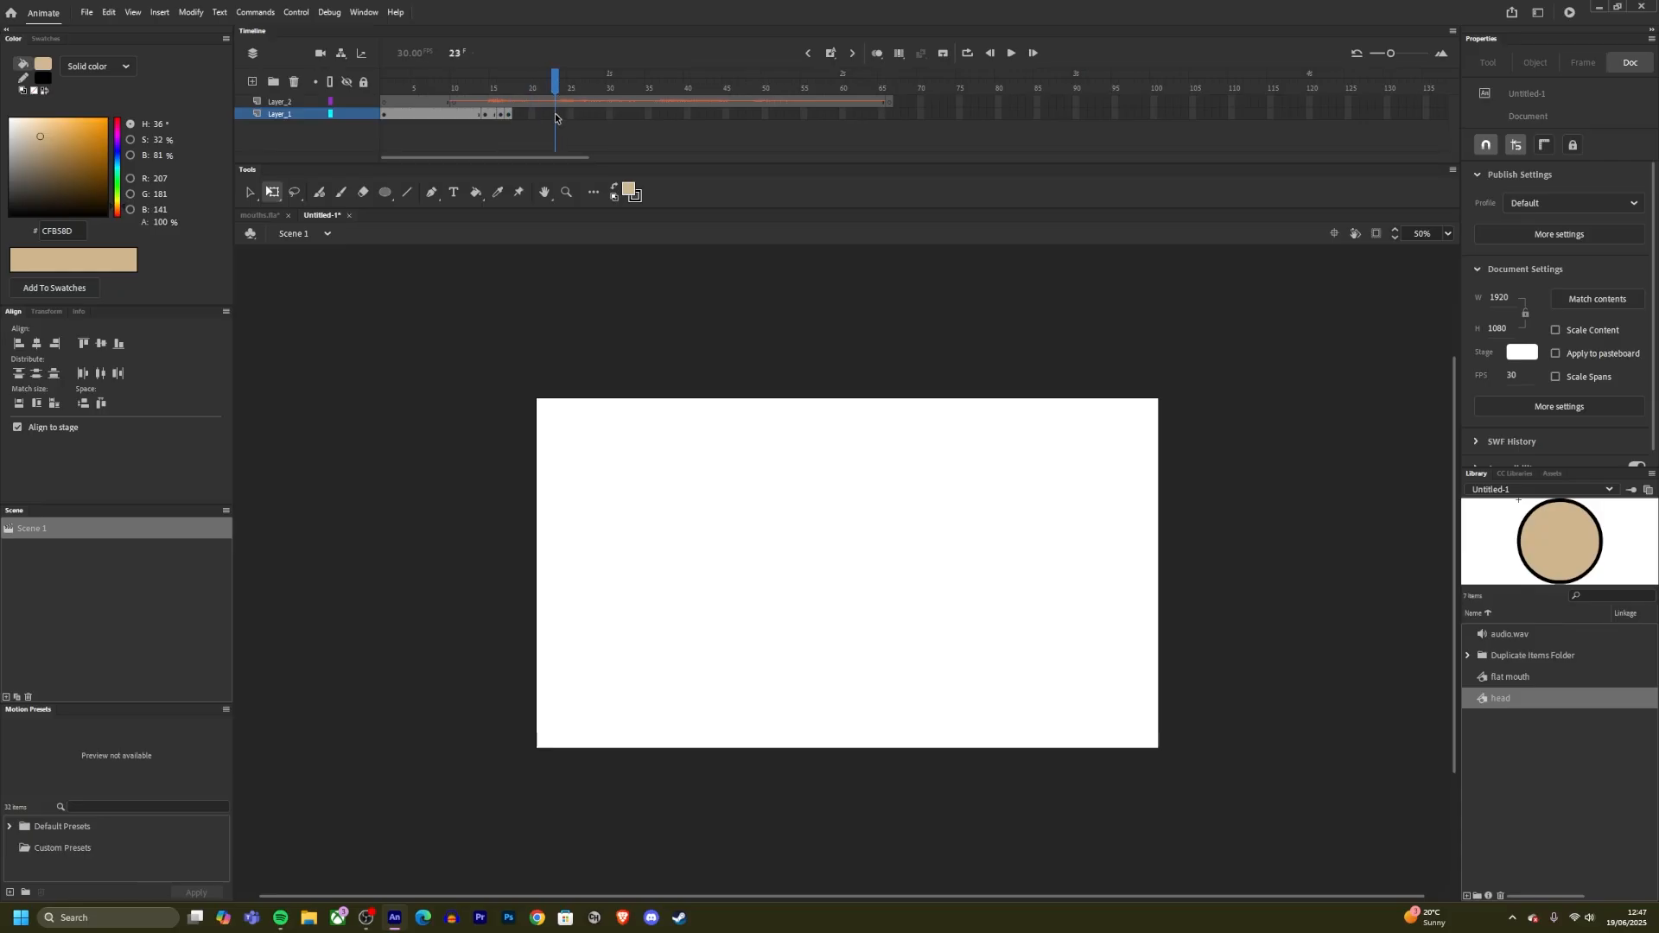
pyautogui.rightClick(556, 119)
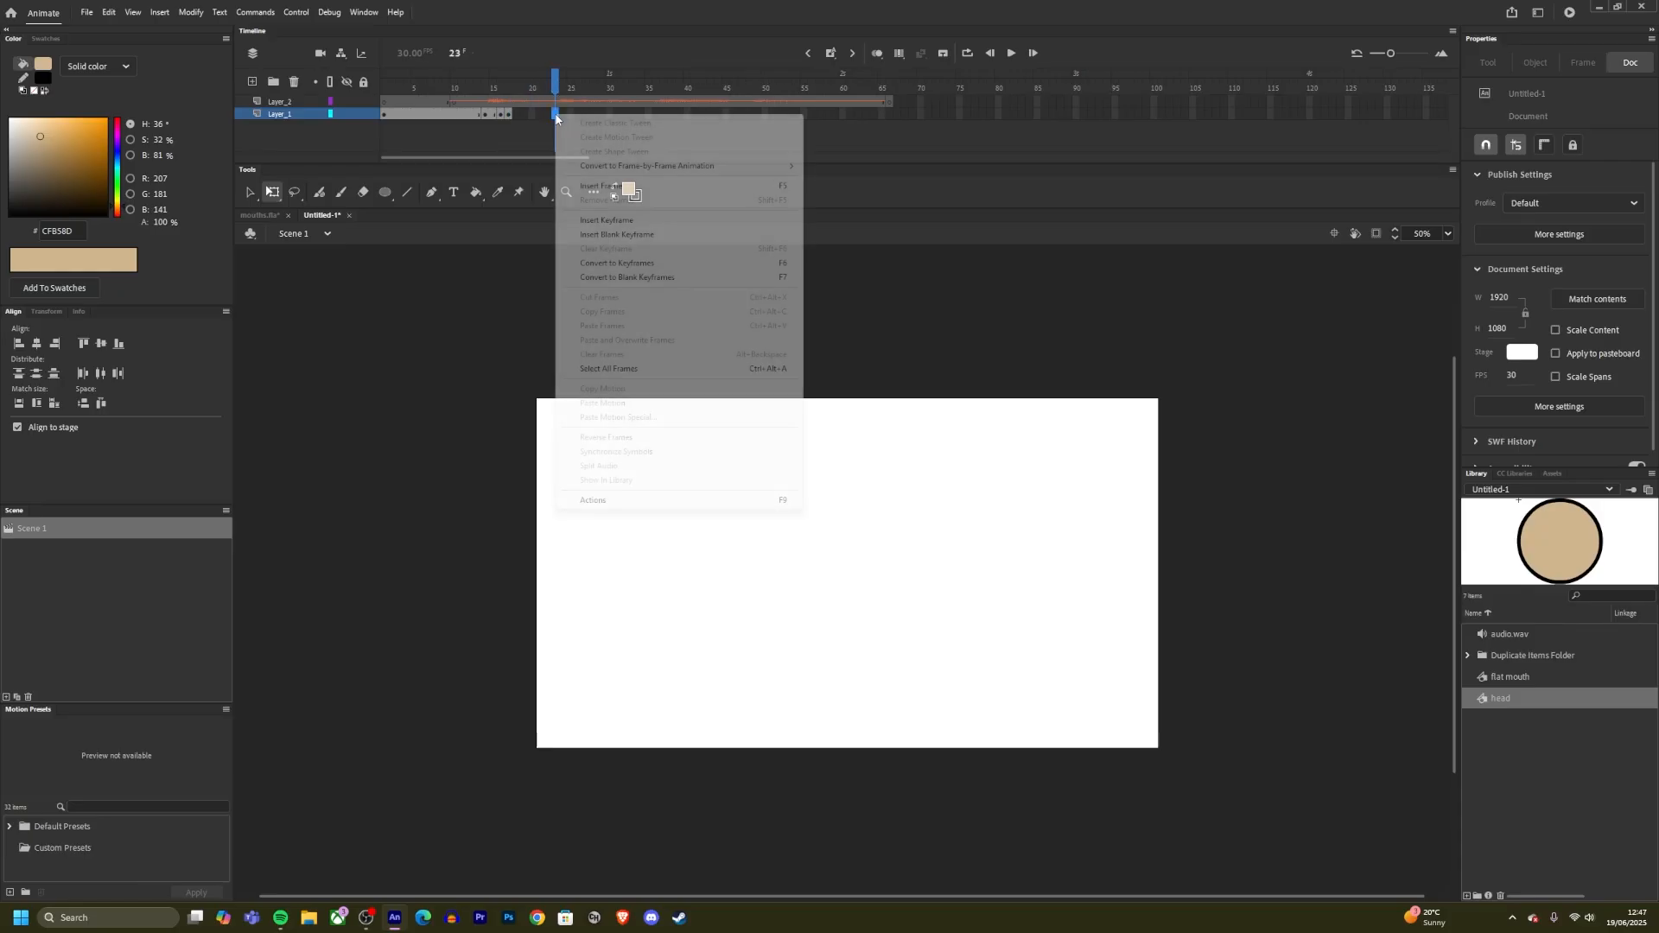
pyautogui.click(617, 223)
pyautogui.click(441, 359)
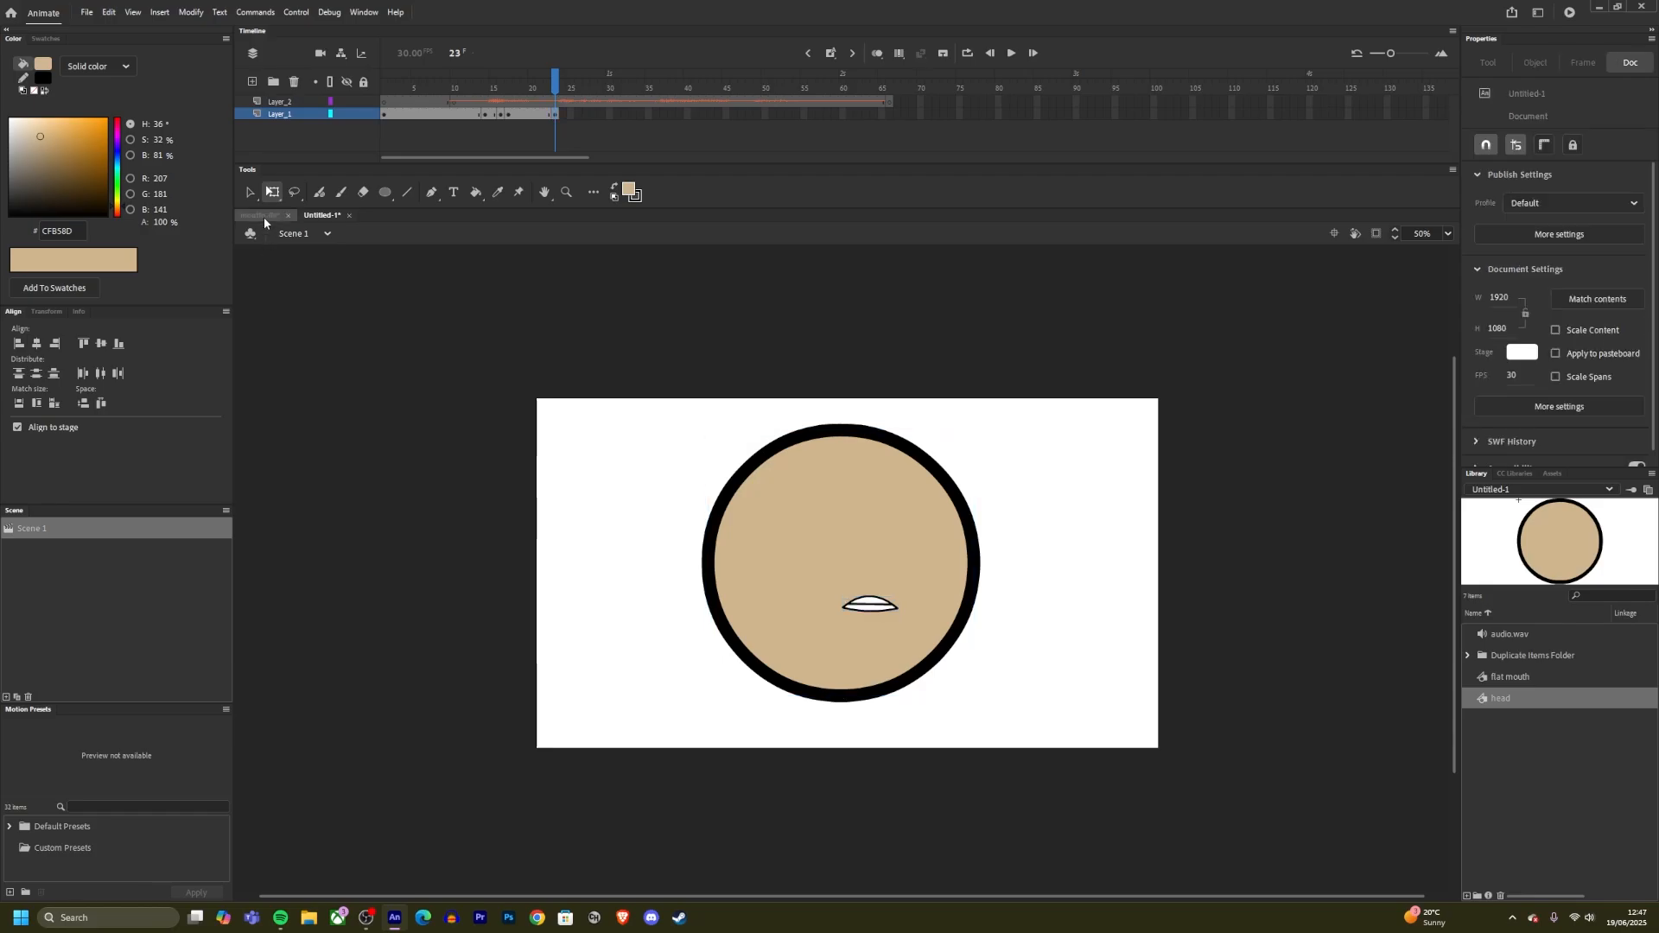
# Step: Copy the L mouth from mouths.fla and paste it in place into Untitled-1 at frame 23
pyautogui.click(261, 215)
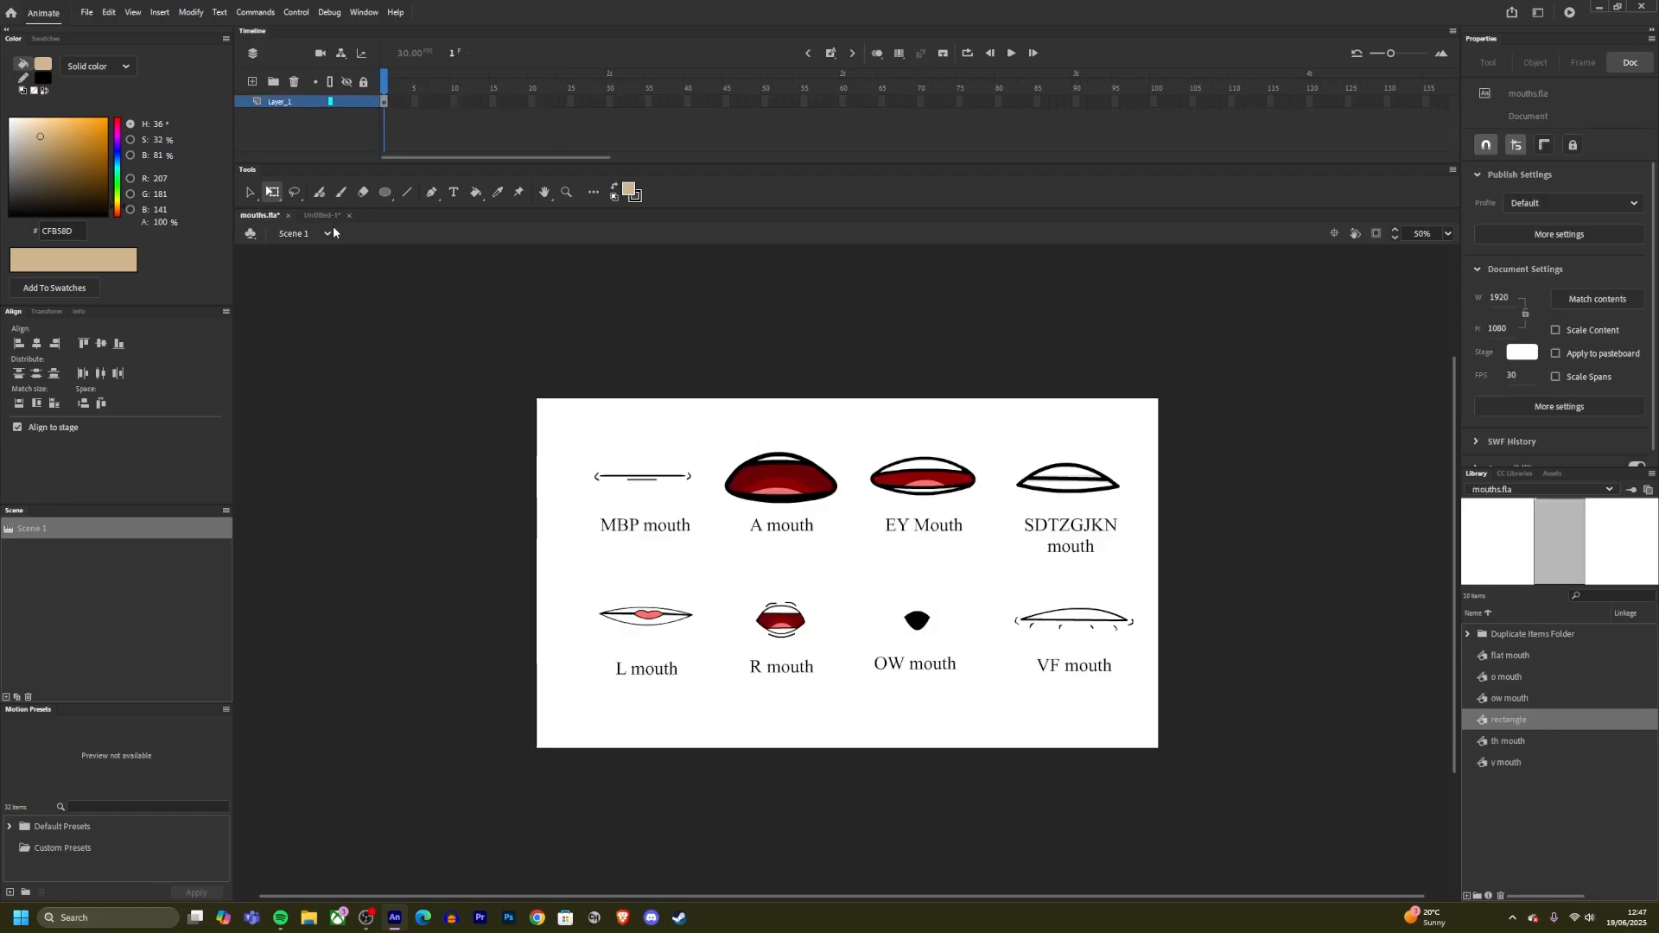
pyautogui.click(652, 622)
pyautogui.rightClick(652, 623)
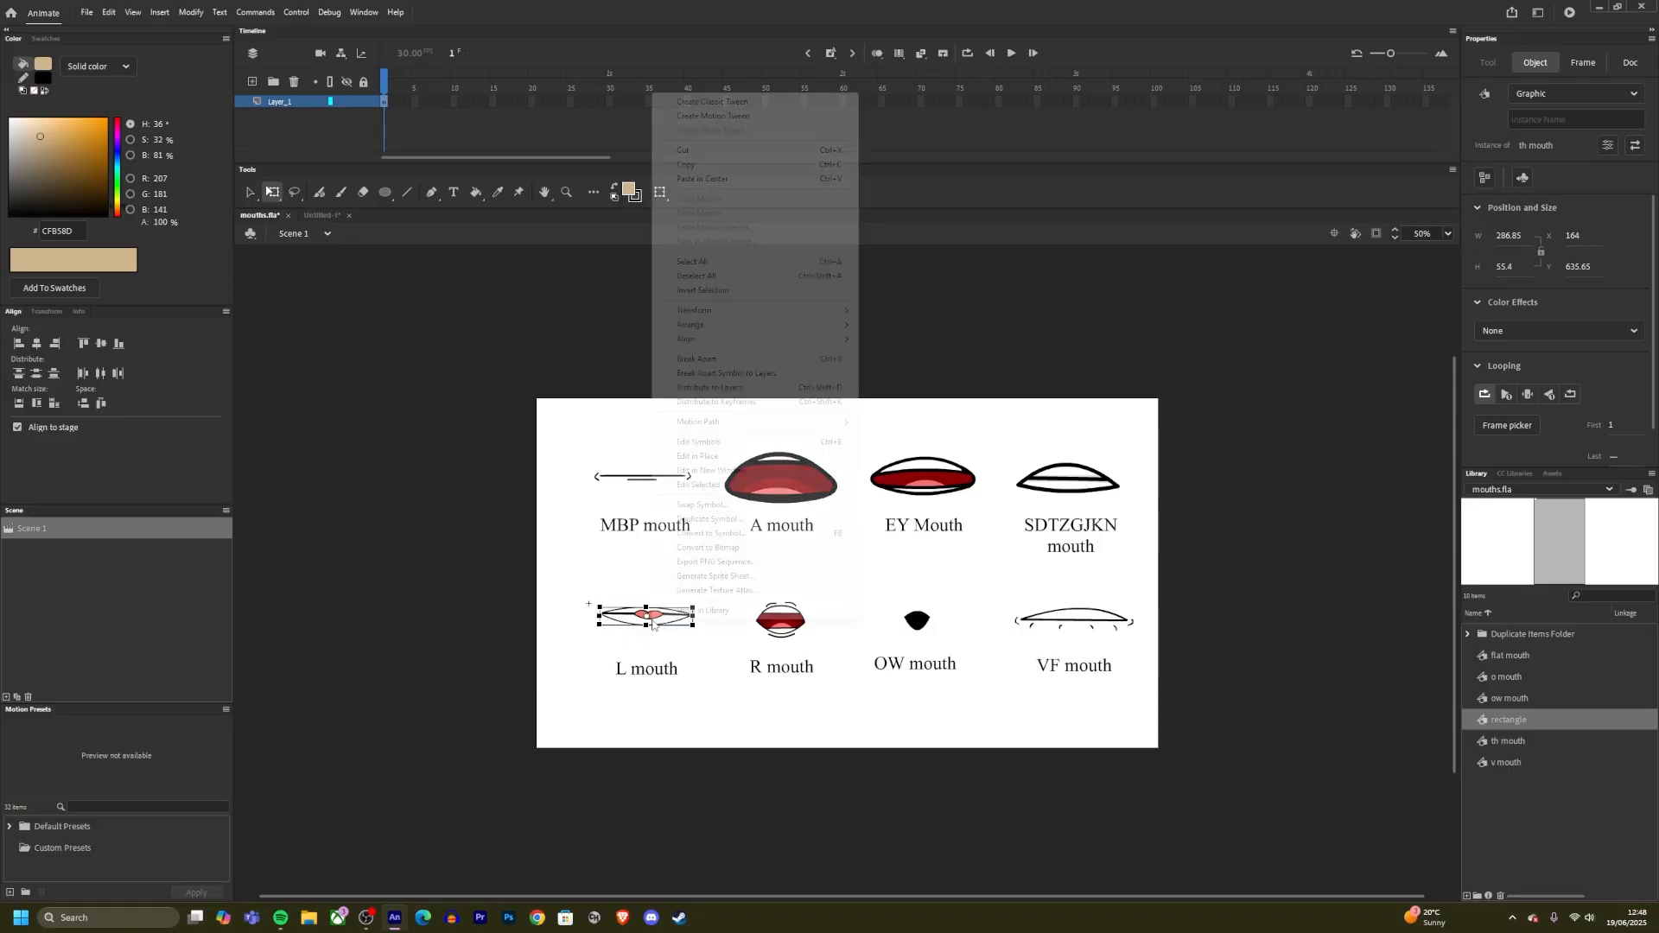
pyautogui.click(704, 165)
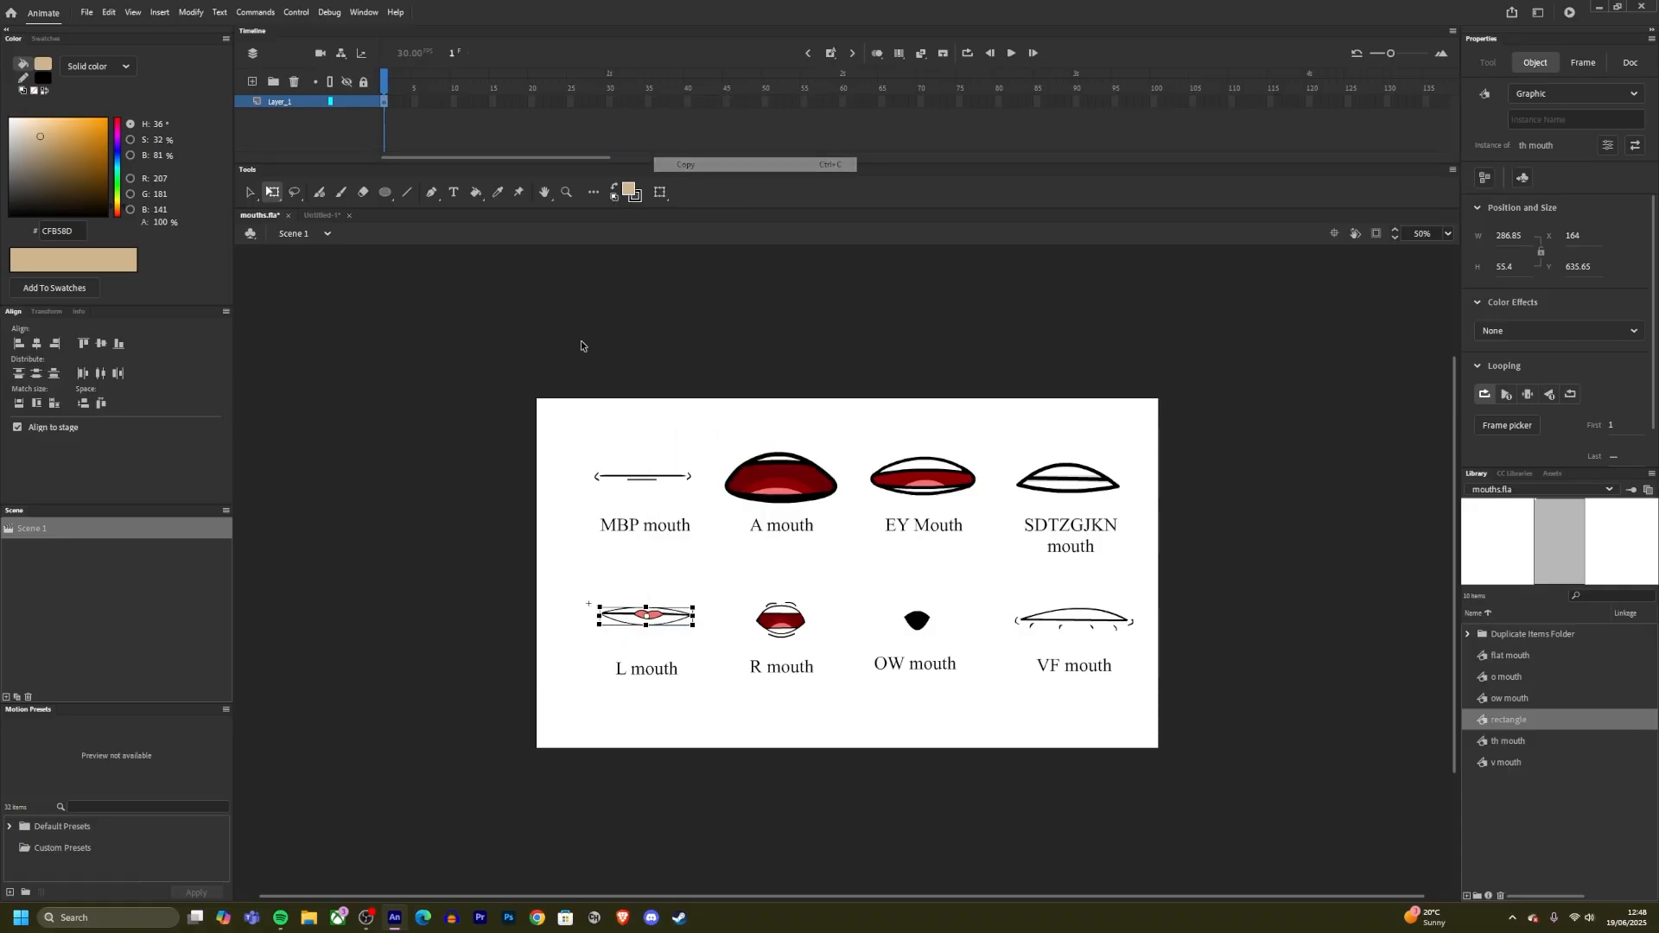
pyautogui.click(580, 346)
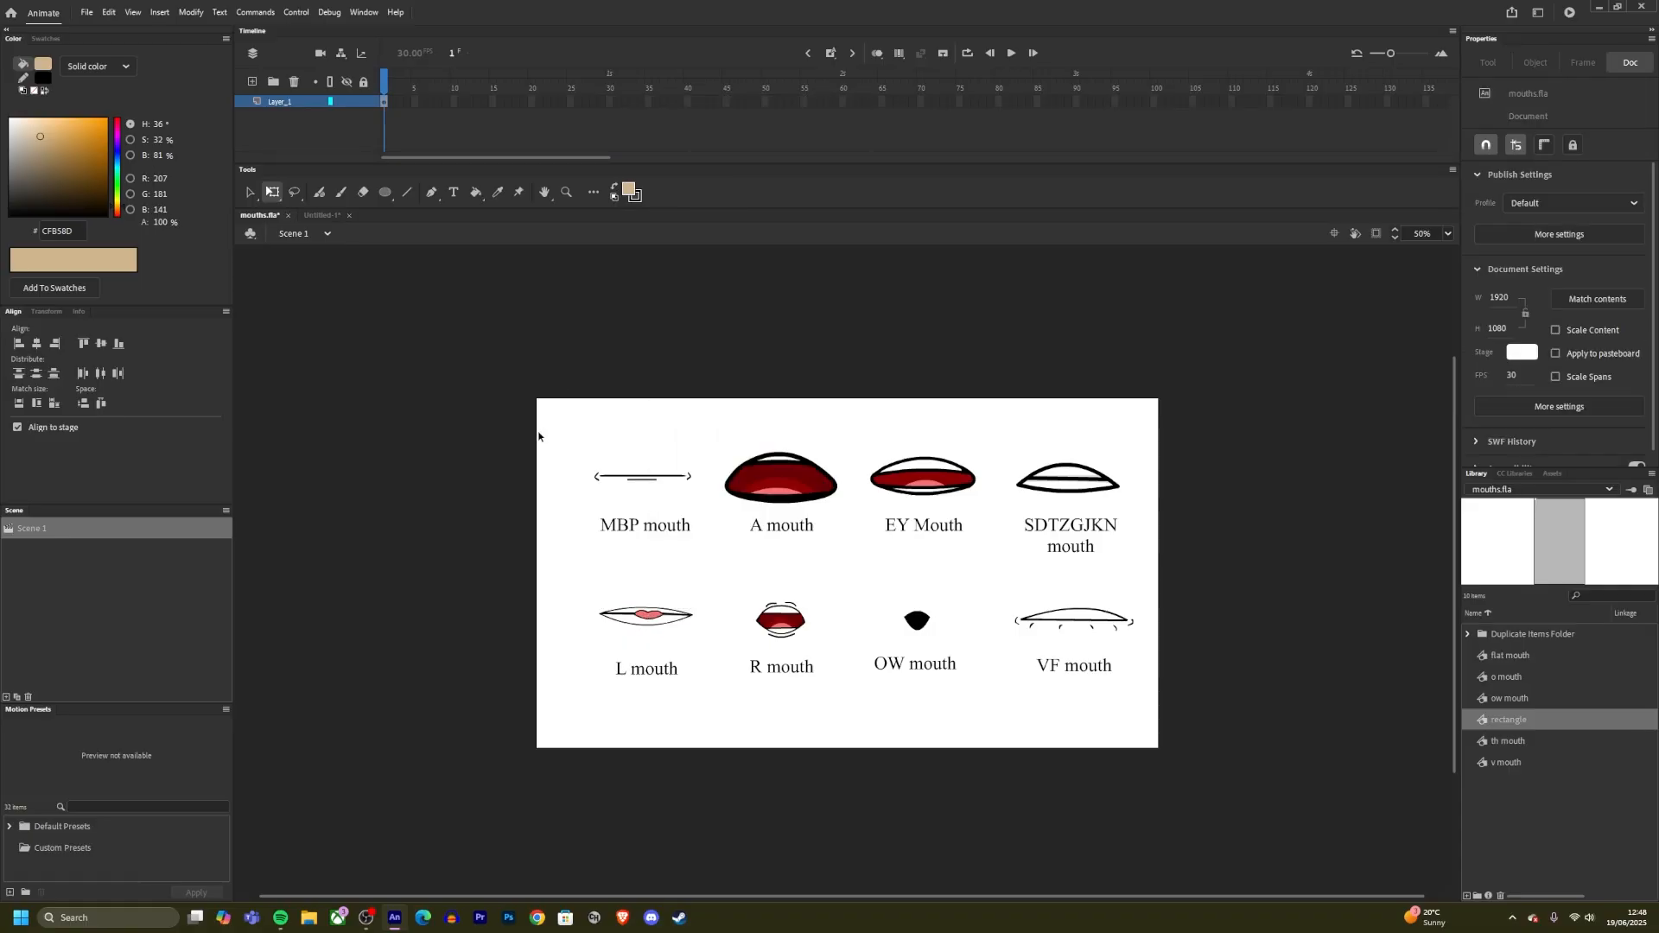
pyautogui.click(333, 215)
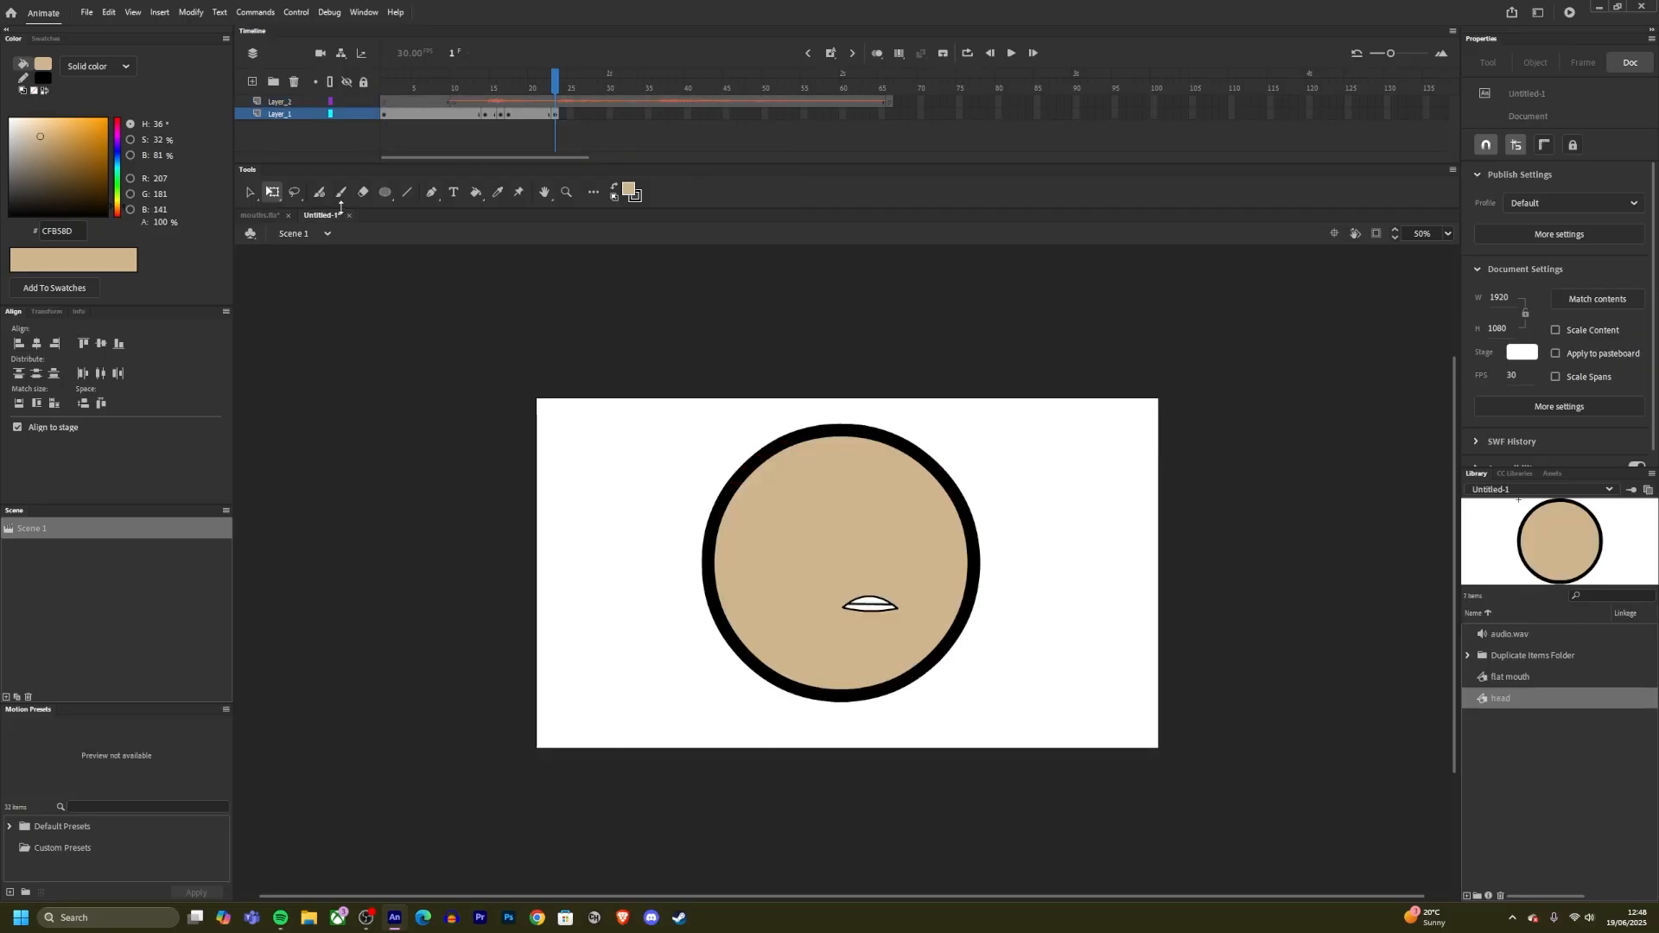
pyautogui.rightClick(570, 557)
pyautogui.click(624, 610)
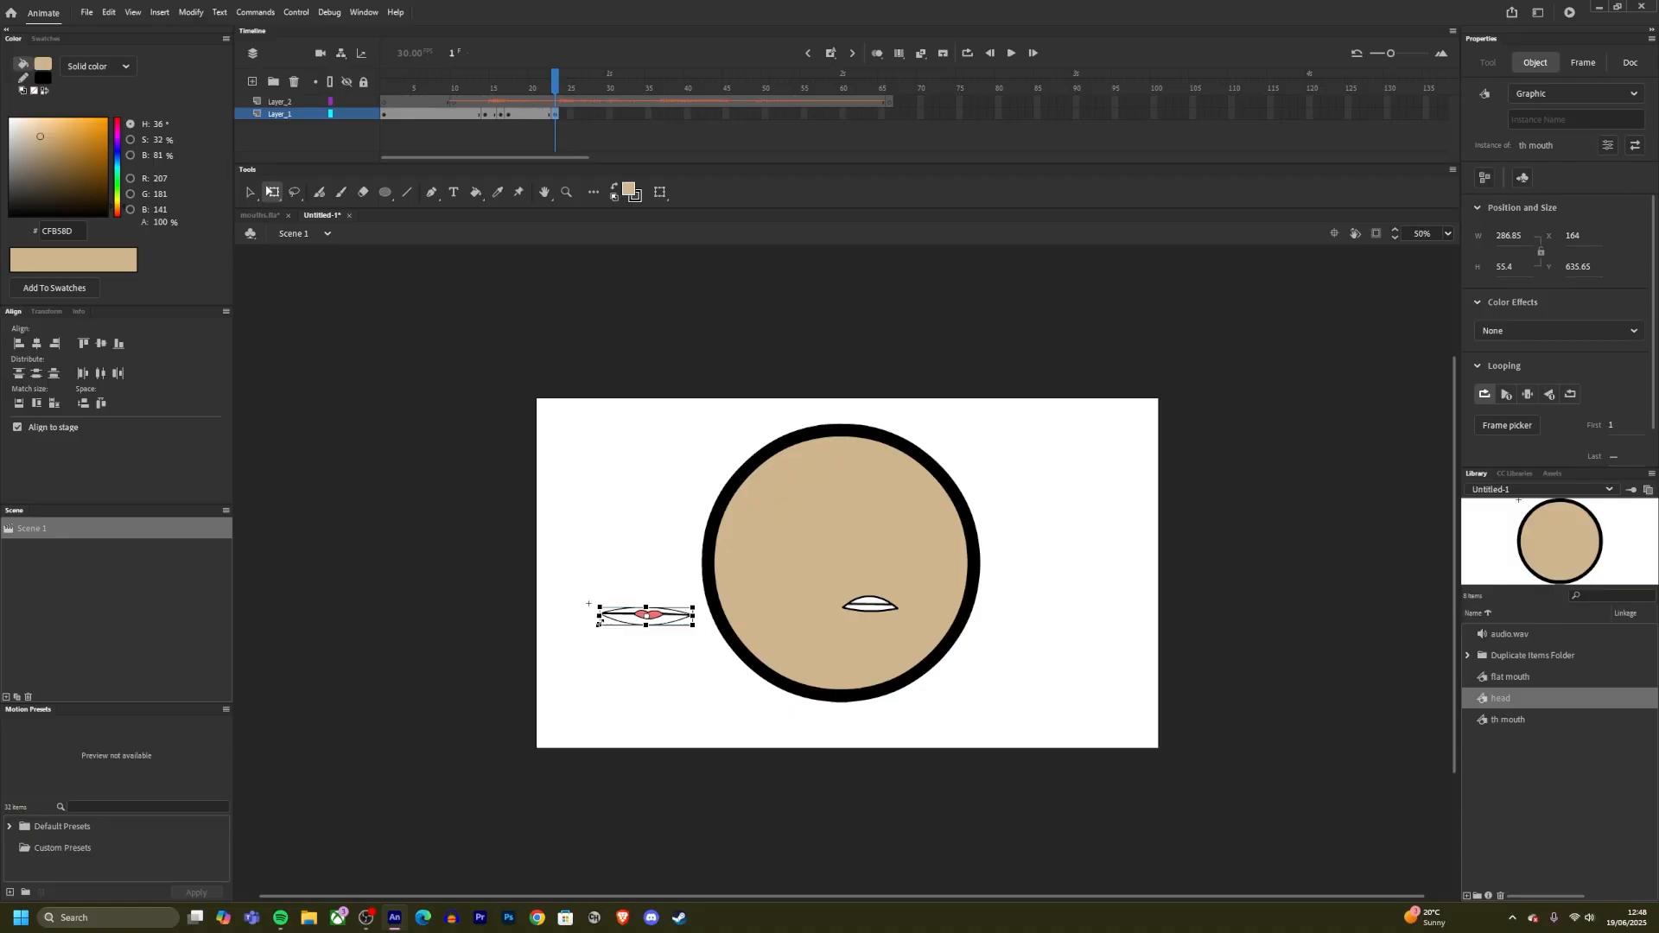
# Step: Replace the teeth mouth at frame 23 with the L mouth, scaled down to about 188 × 36 px
pyautogui.moveTo(598, 624); pyautogui.dragTo(875, 604)
pyautogui.click(659, 625)
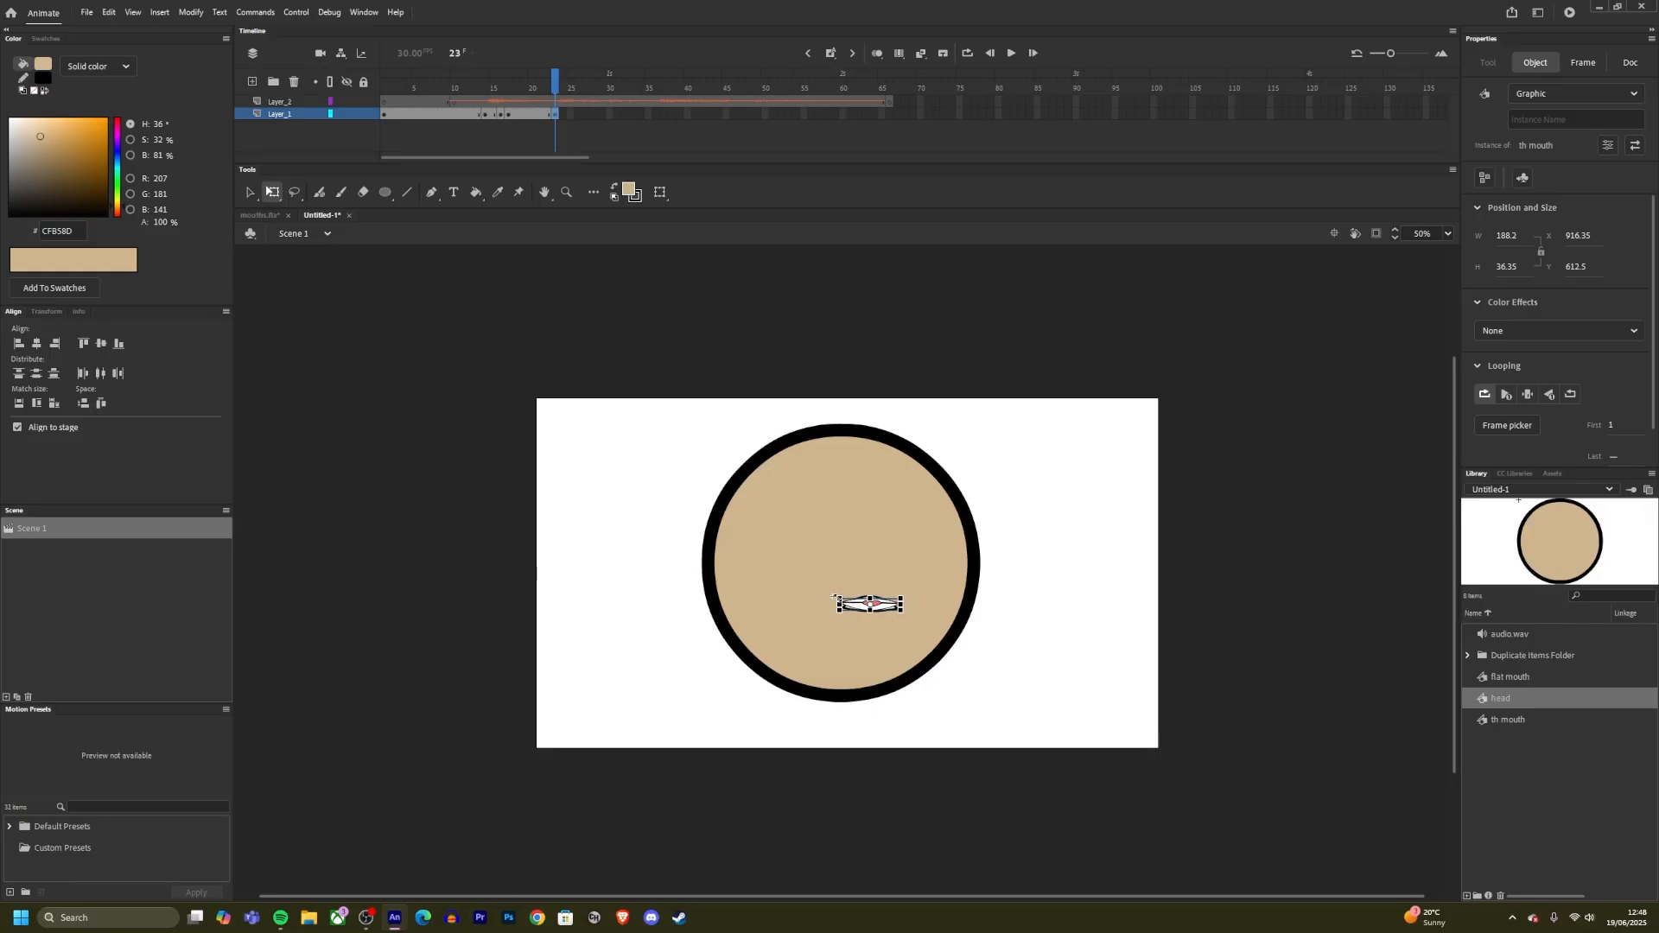
pyautogui.click(1023, 568)
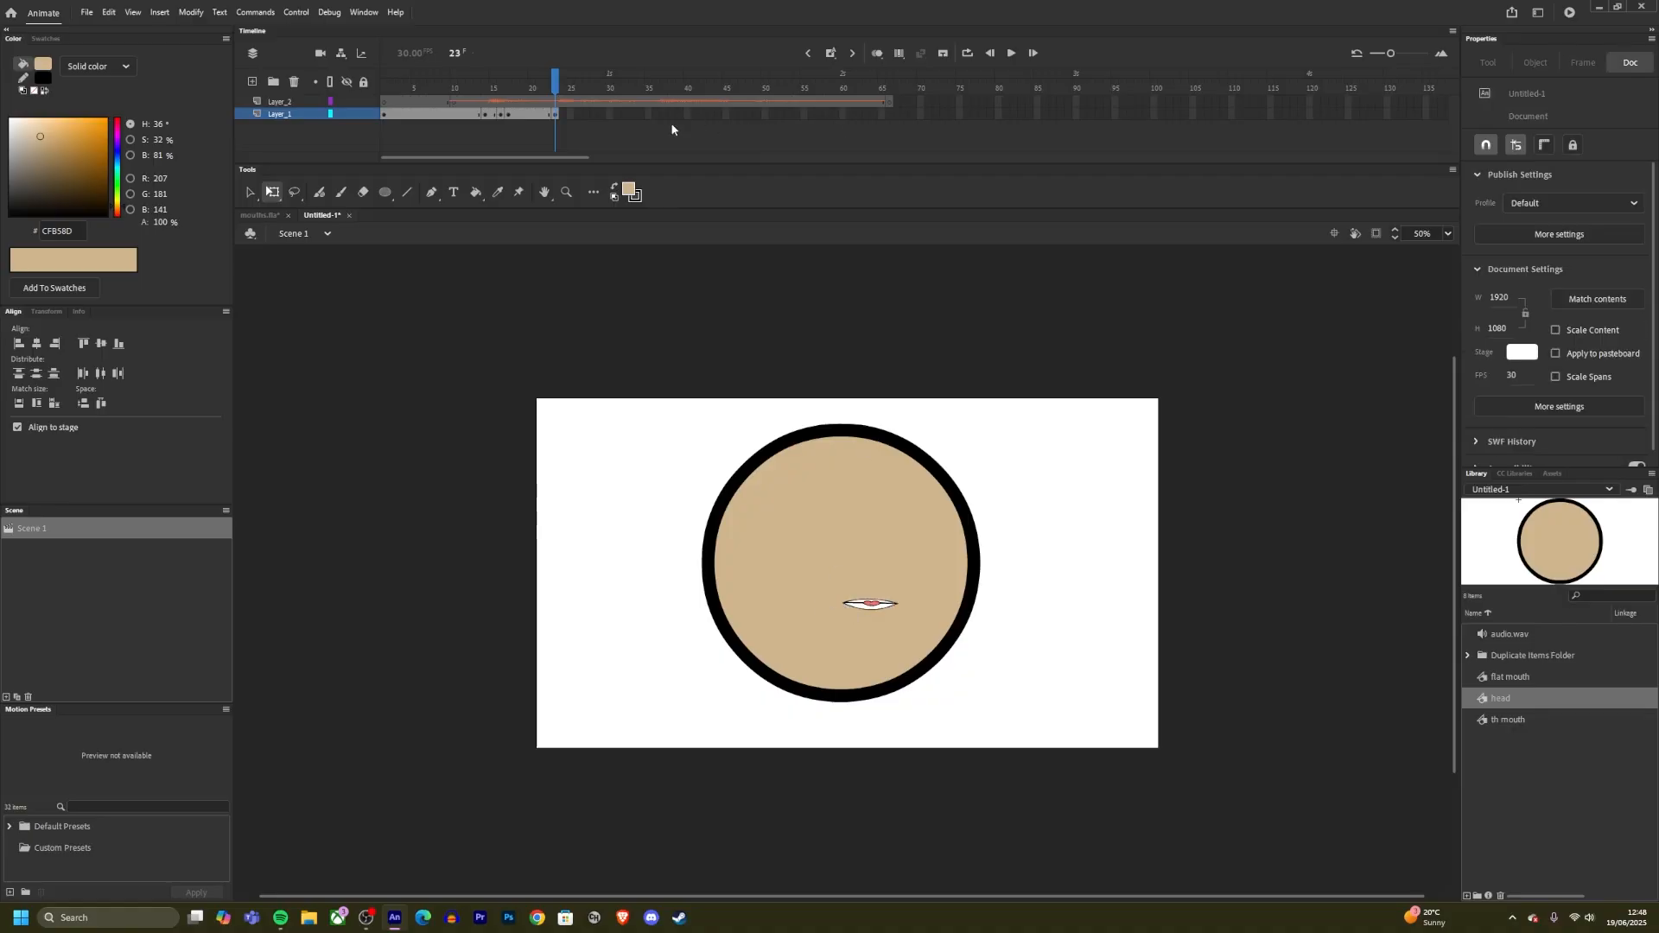
# Step: Scrub the audio to frame 24, then return to the open-mouth keyframe at frame 14
pyautogui.moveTo(541, 75); pyautogui.dragTo(568, 116)
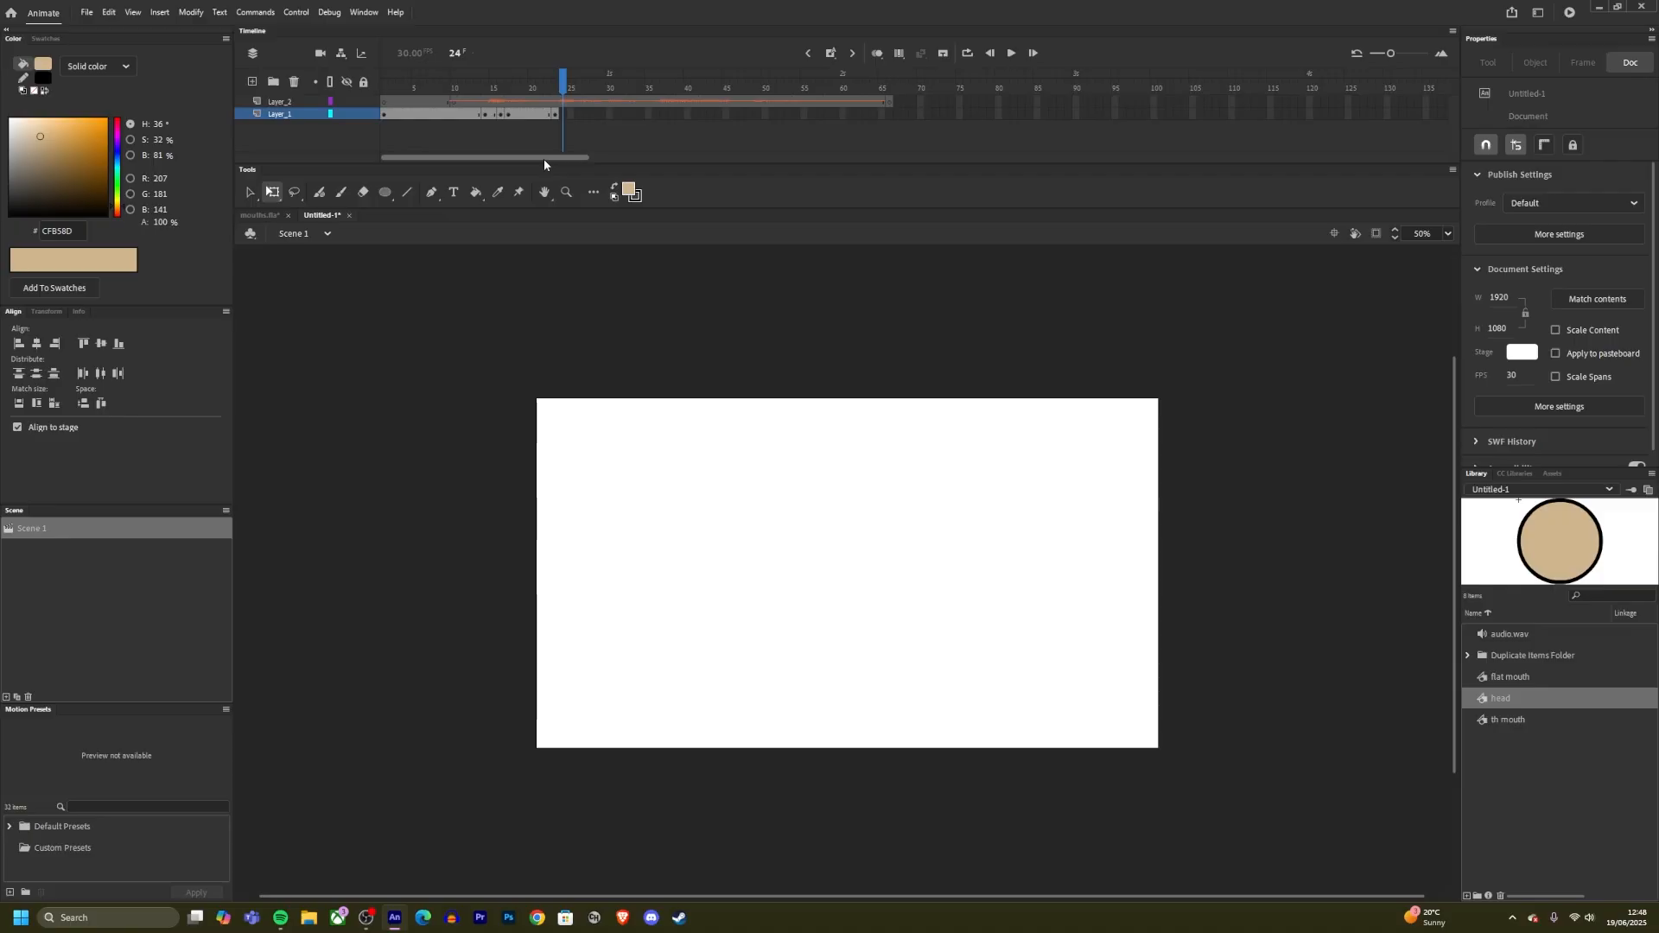
pyautogui.moveTo(505, 78); pyautogui.dragTo(486, 121)
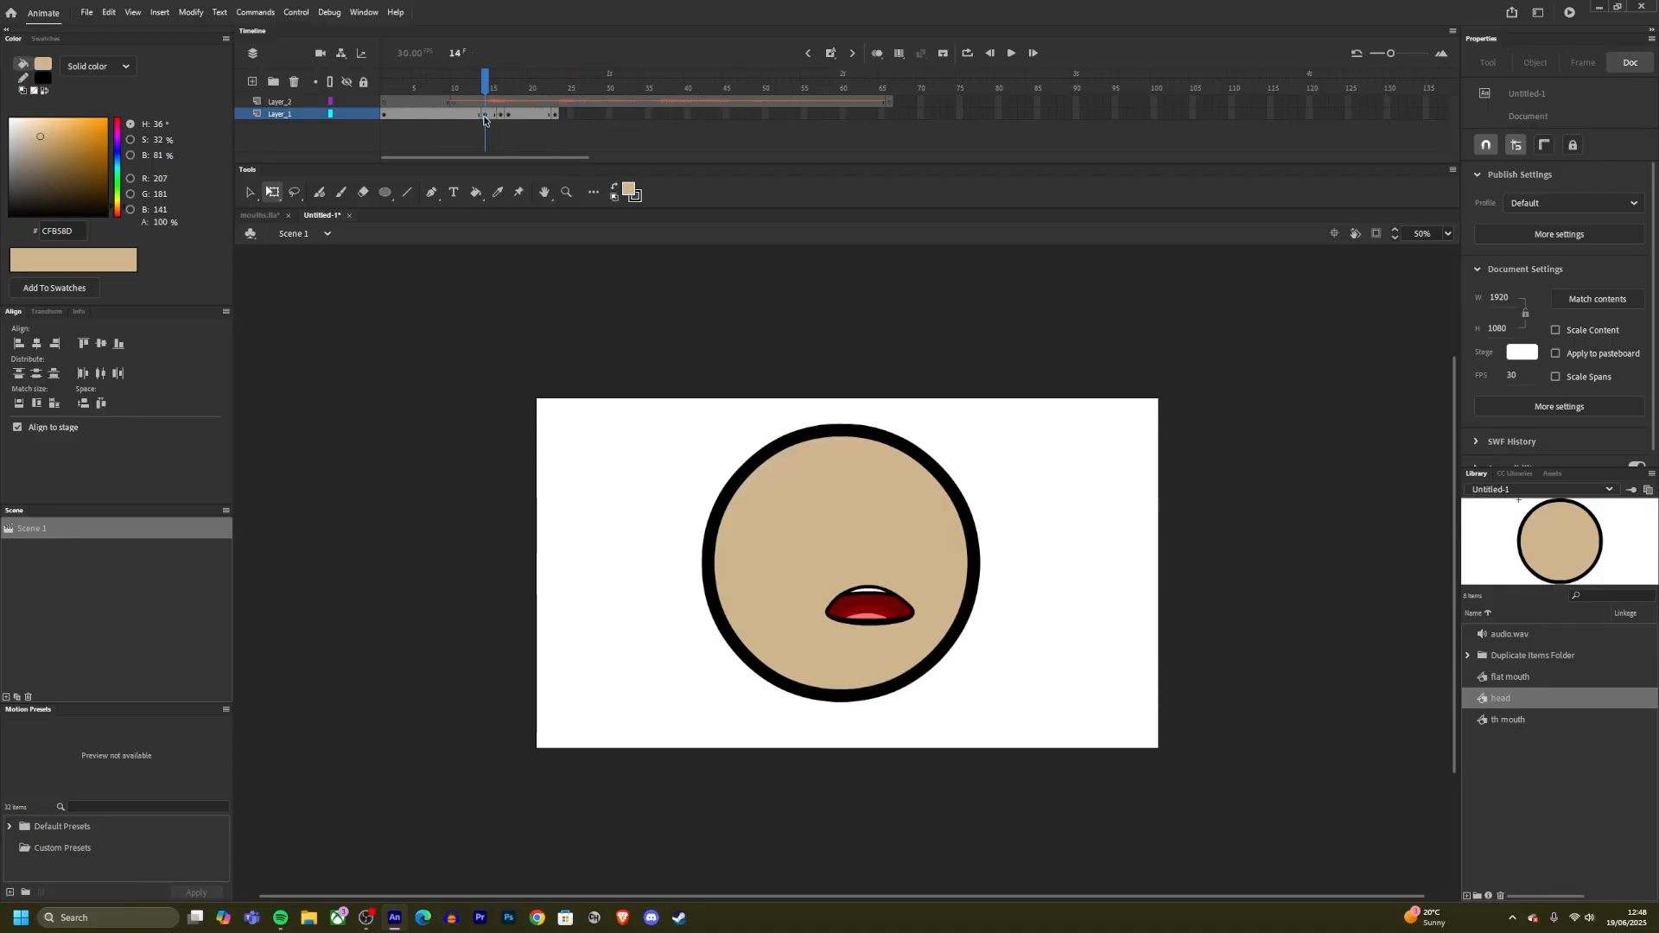
# Step: Copy frames 14 to 17 of the head's layer and paste them at frame 24
pyautogui.moveTo(486, 114); pyautogui.dragTo(506, 123)
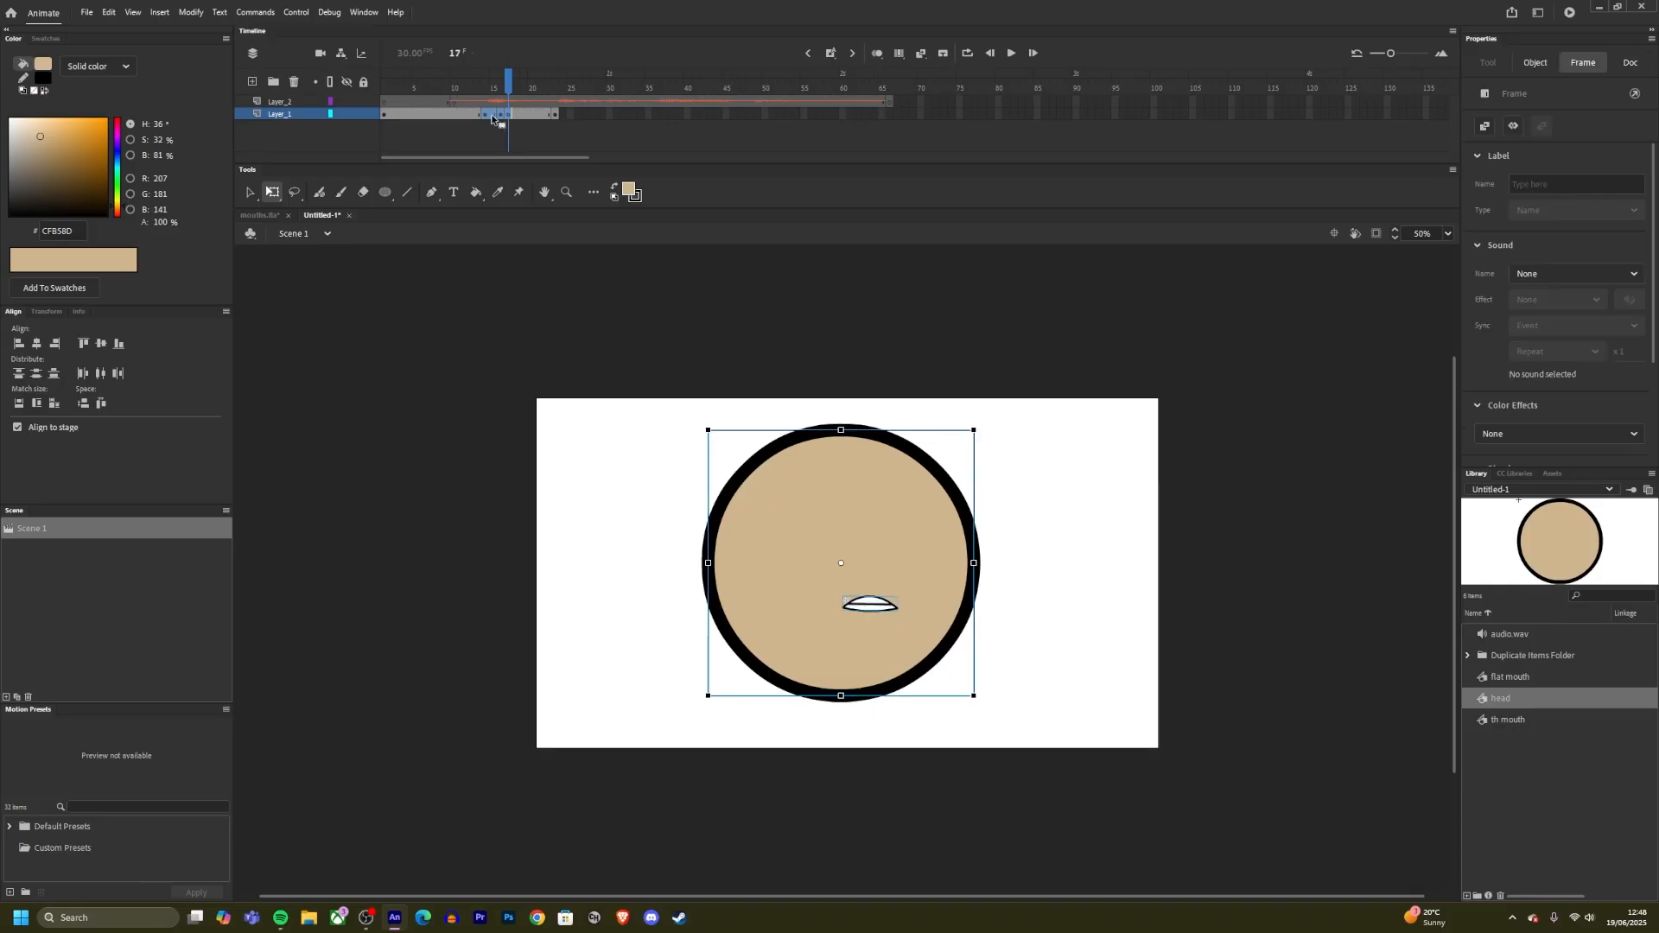
pyautogui.rightClick(490, 116)
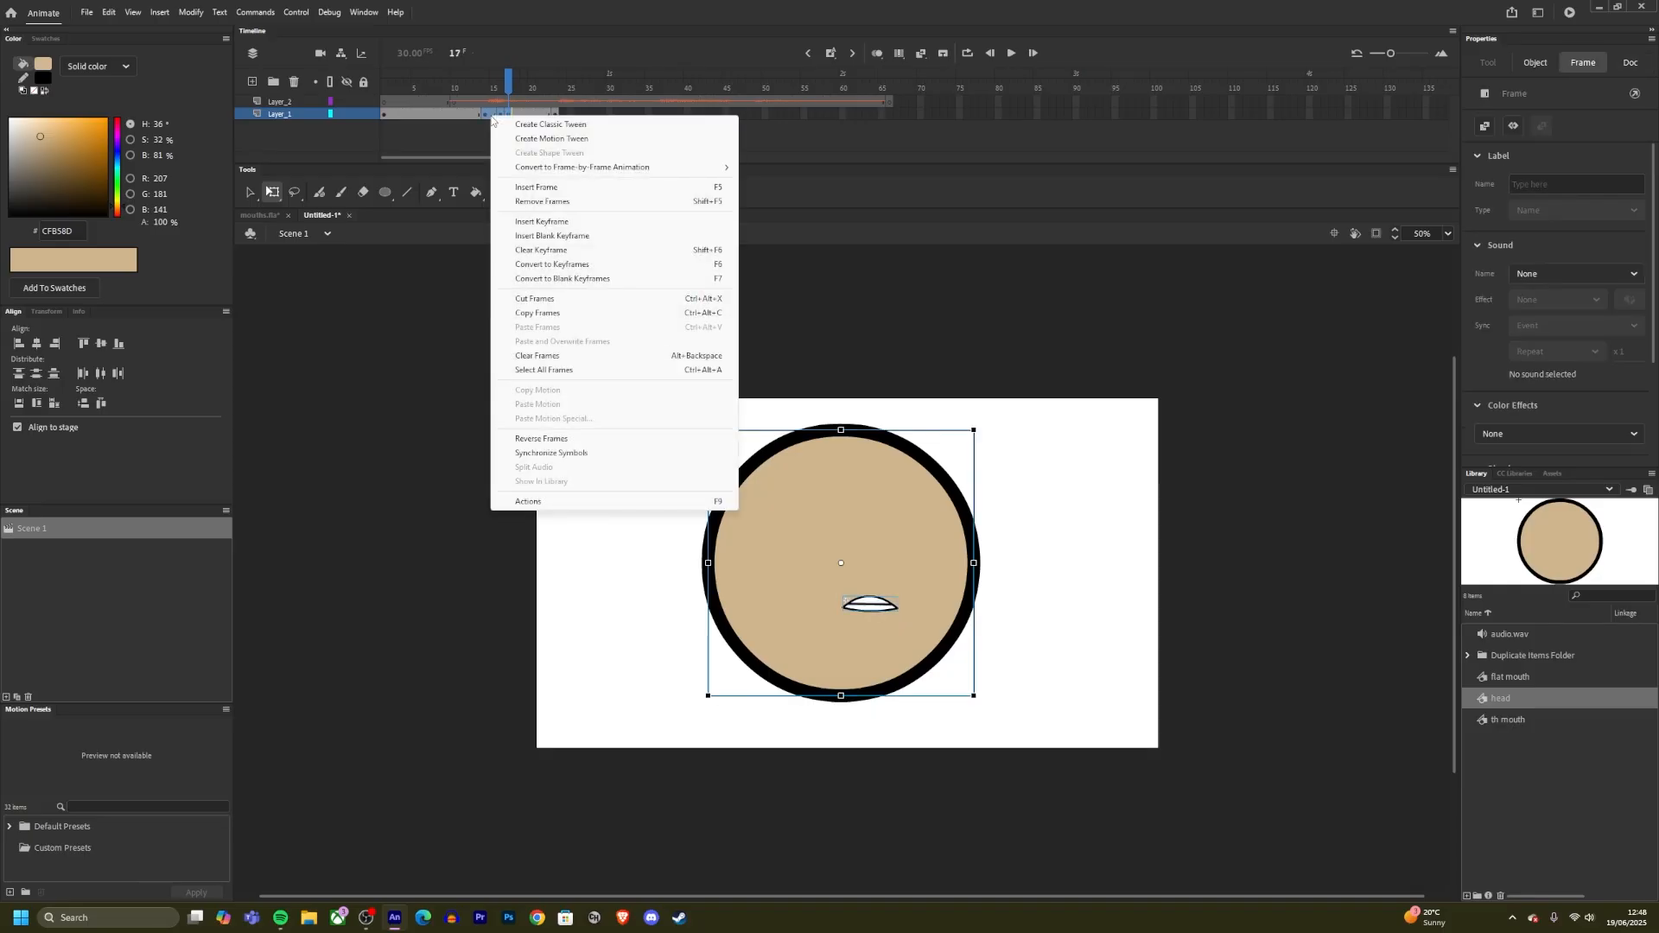
pyautogui.click(524, 315)
pyautogui.click(734, 320)
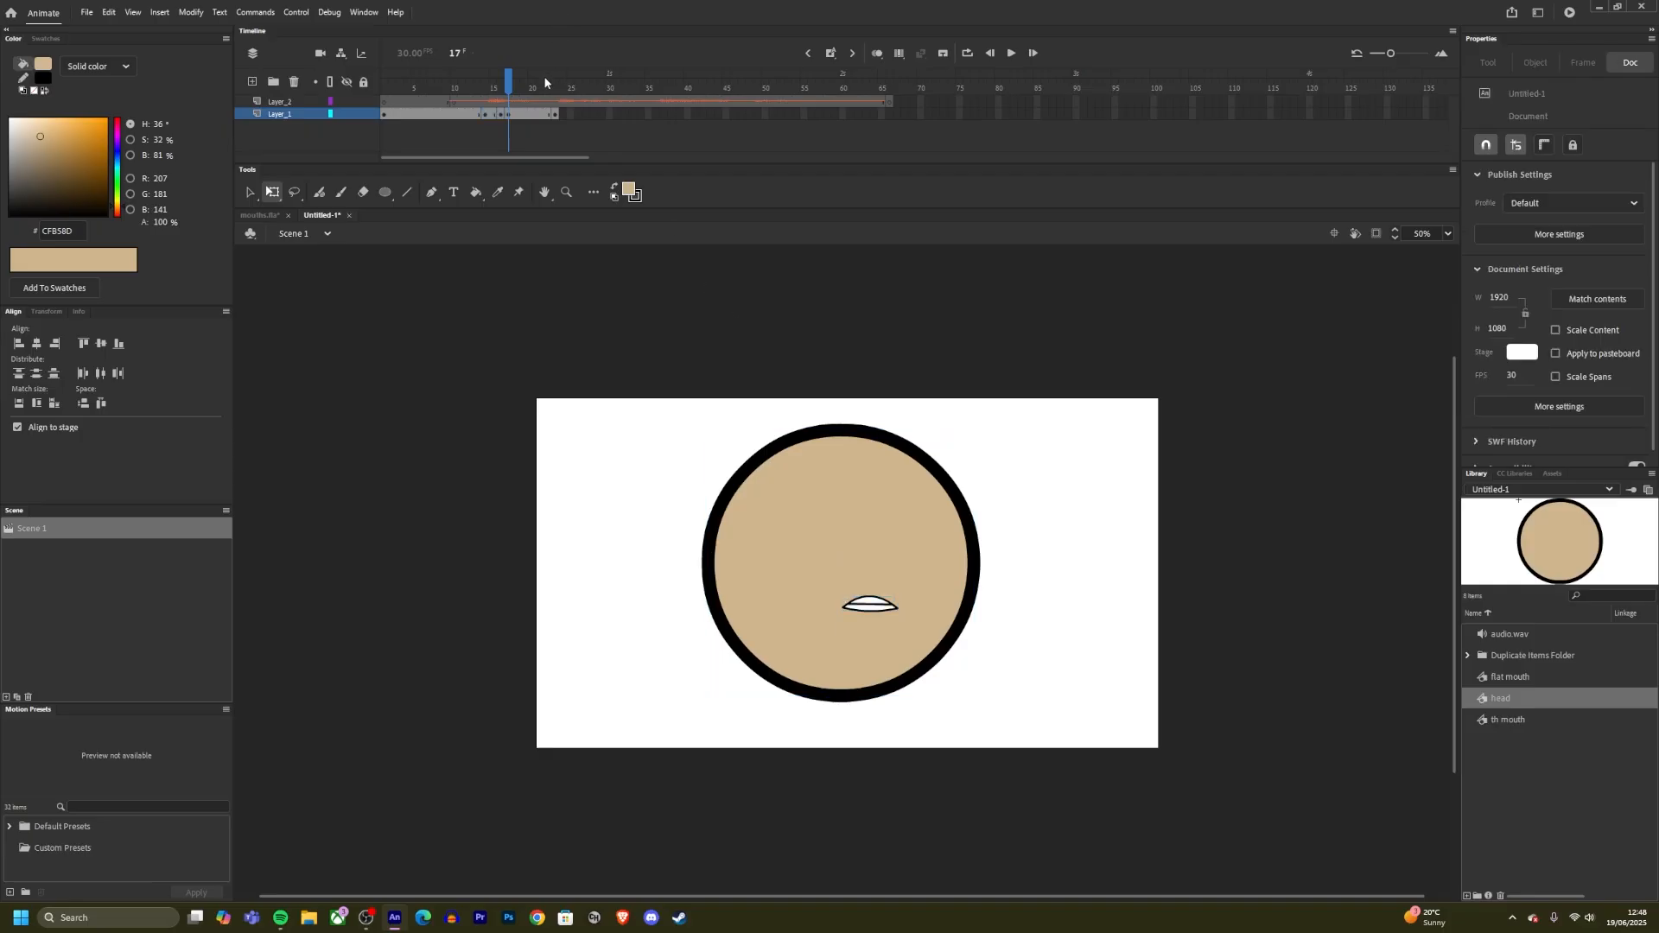
pyautogui.click(563, 83)
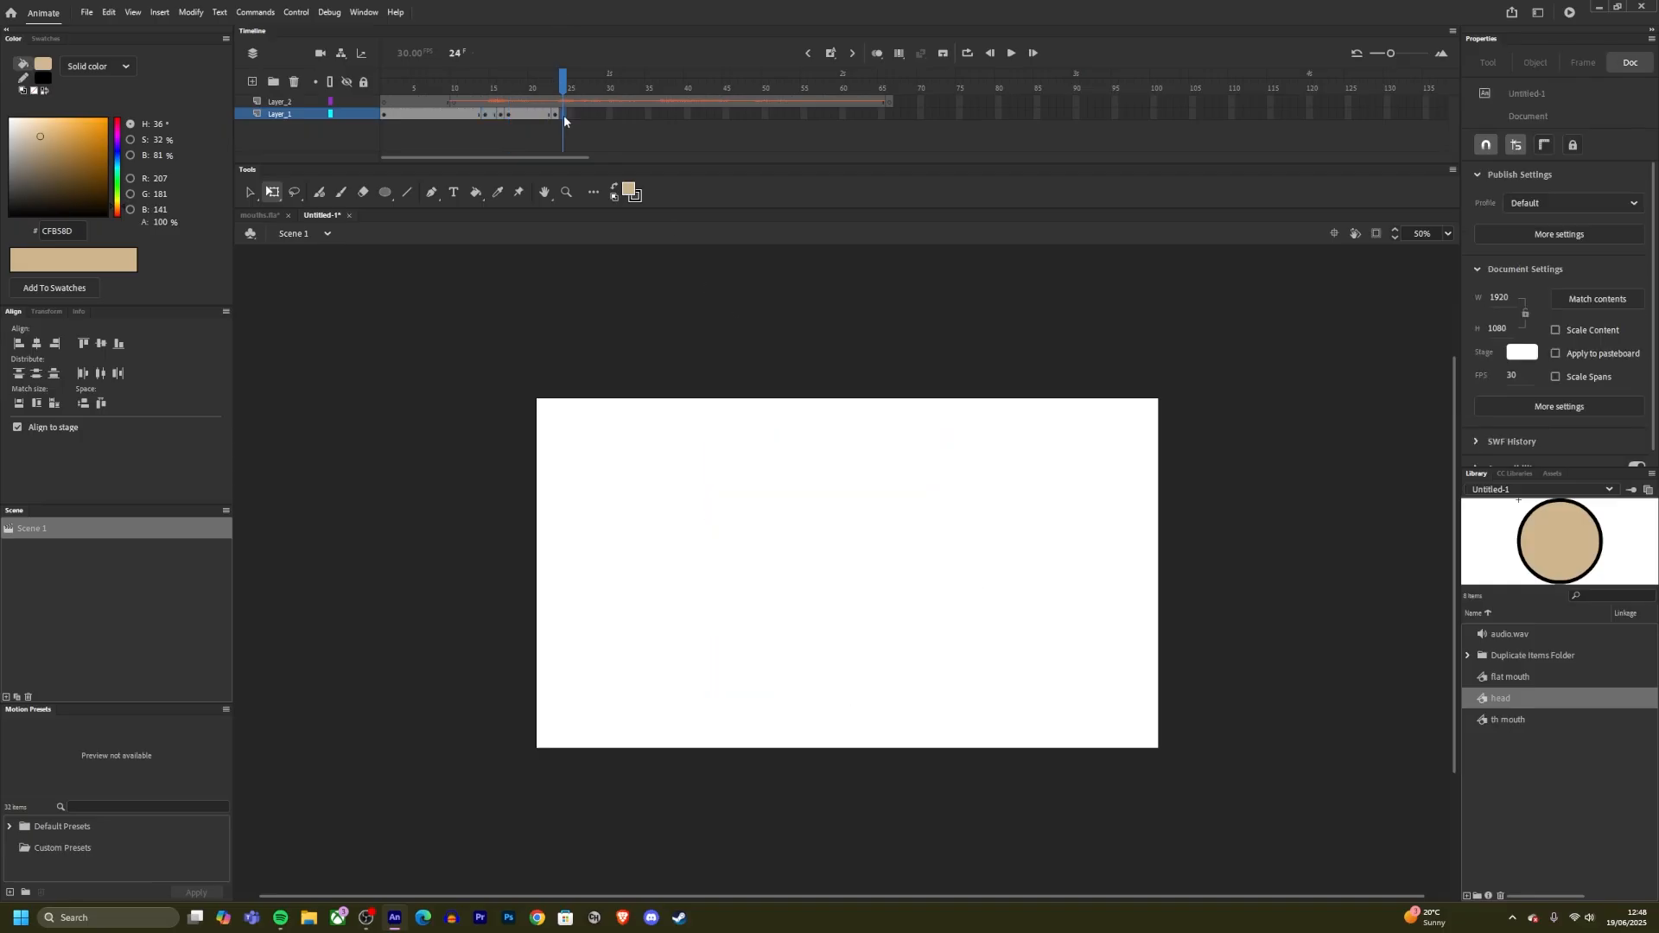
pyautogui.rightClick(564, 116)
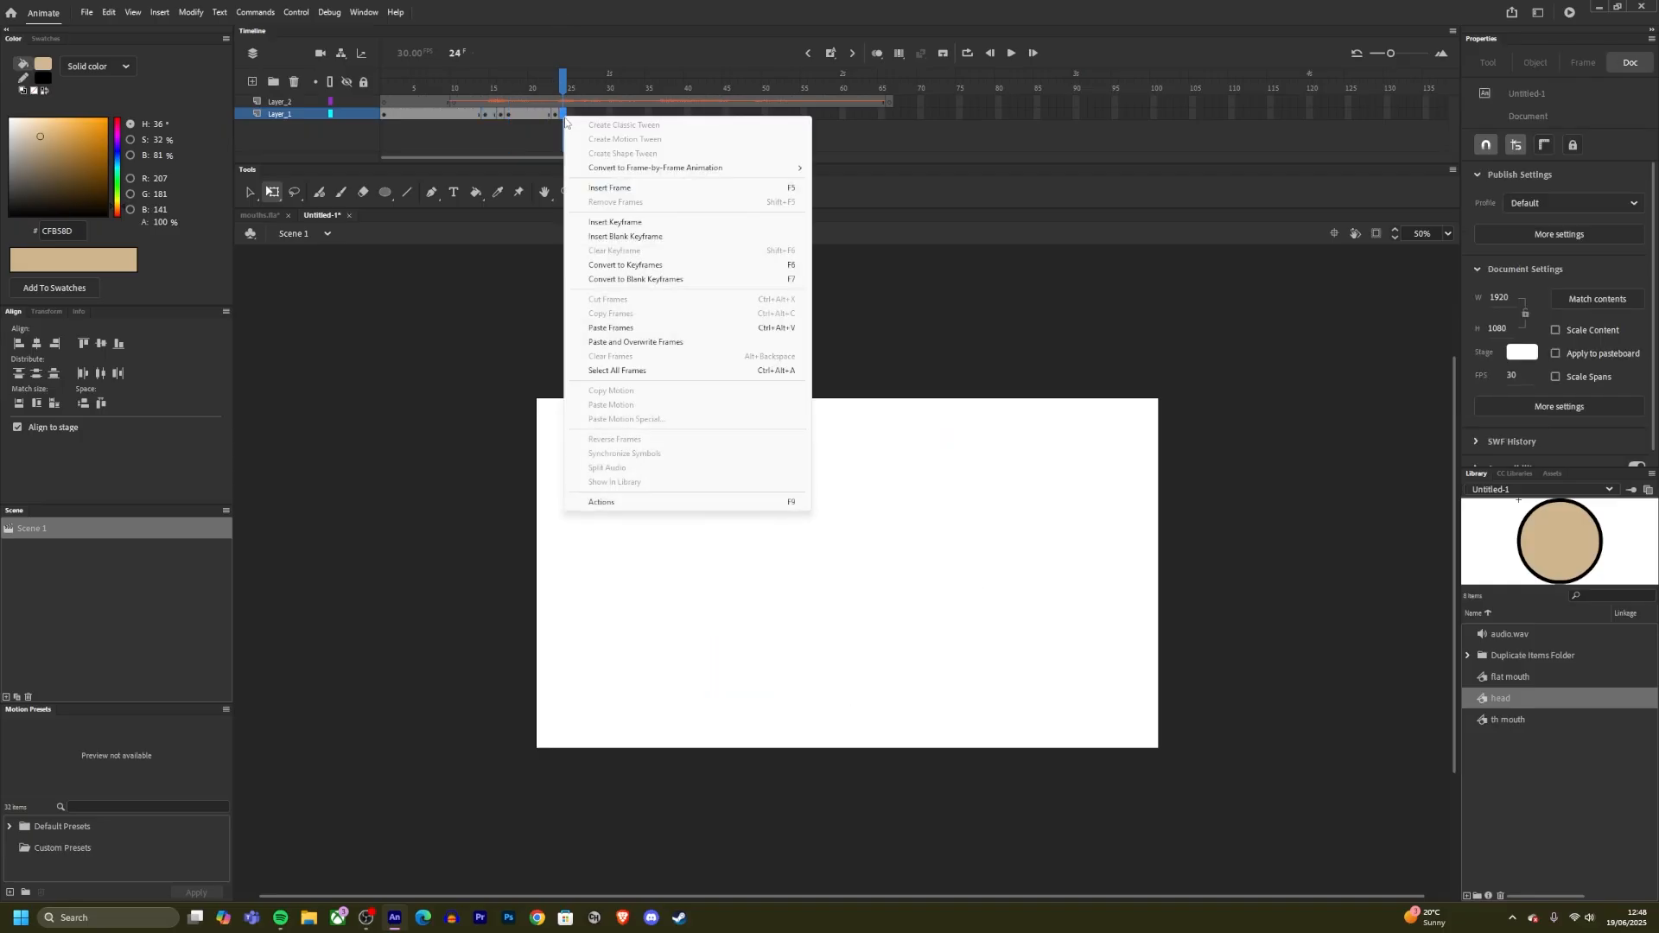
pyautogui.click(603, 332)
pyautogui.click(608, 323)
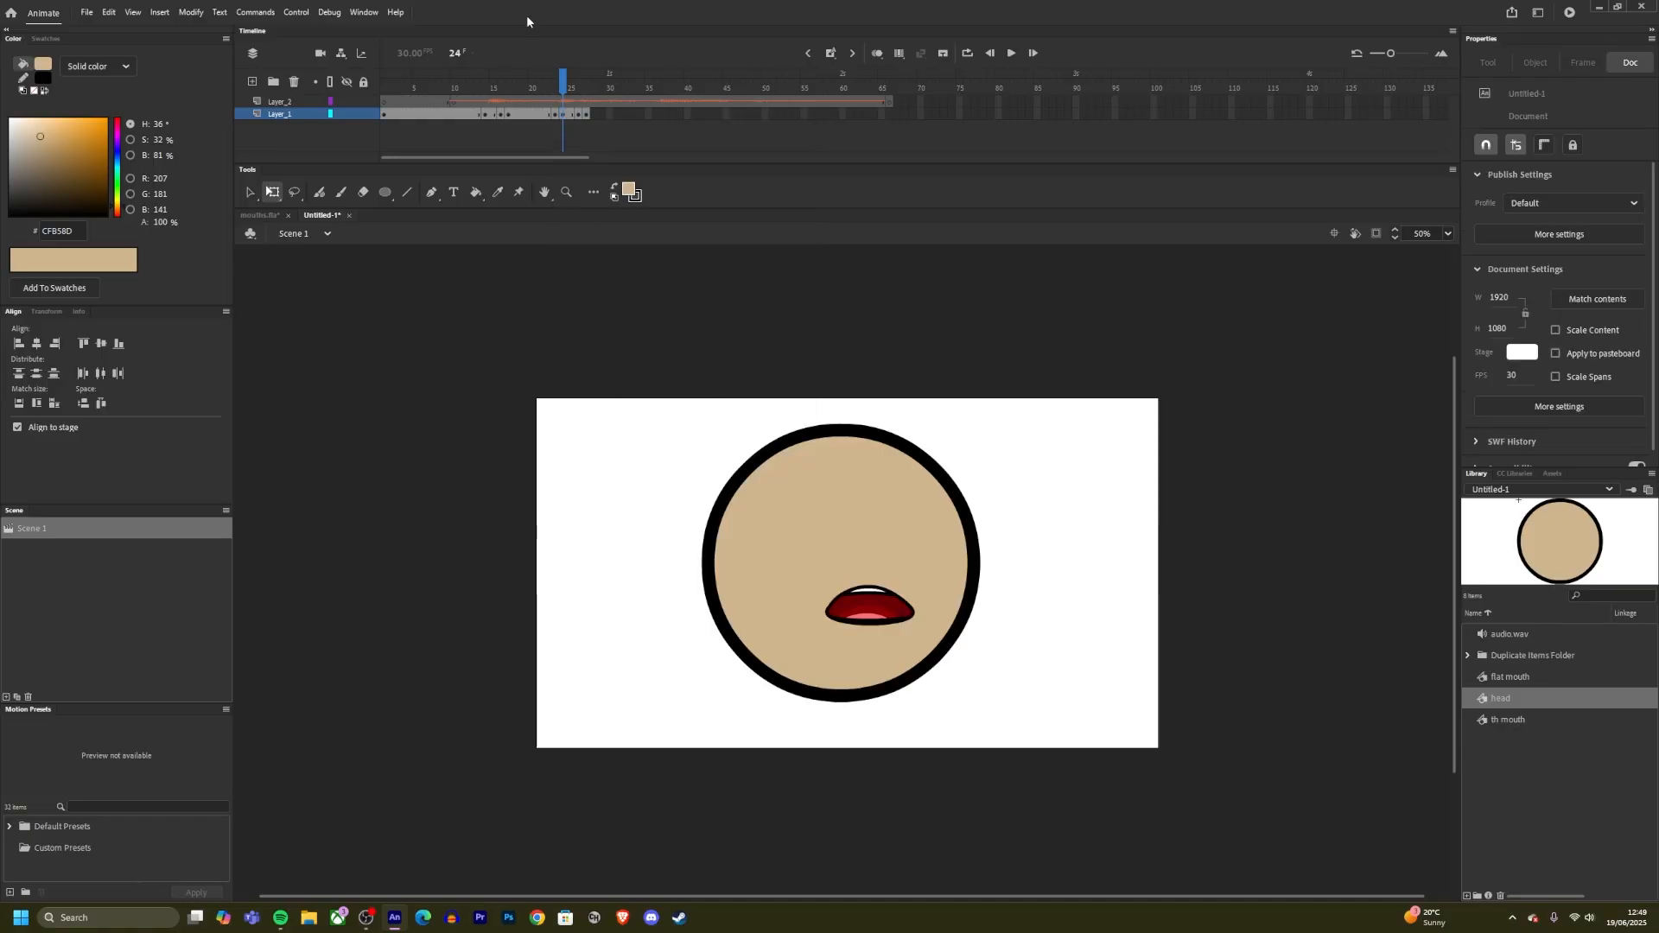
# Step: Scrub the audio to frame 30 and paste the copied mouth frames there on the head's layer
pyautogui.moveTo(530, 85); pyautogui.dragTo(613, 127)
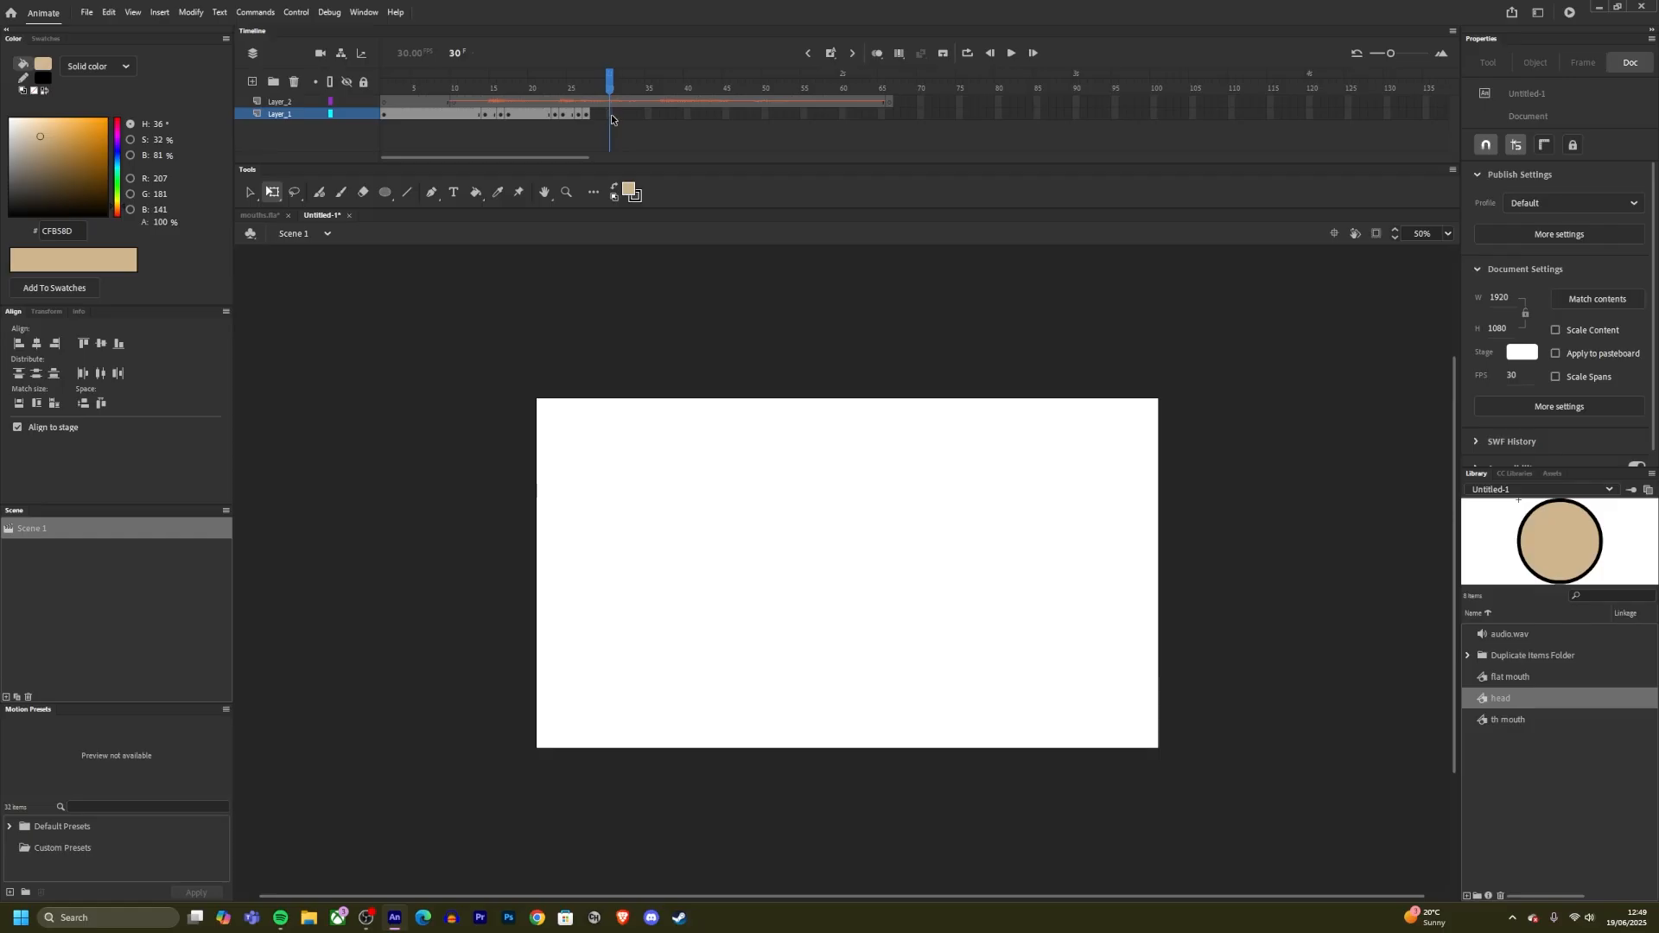
pyautogui.rightClick(612, 119)
pyautogui.click(682, 326)
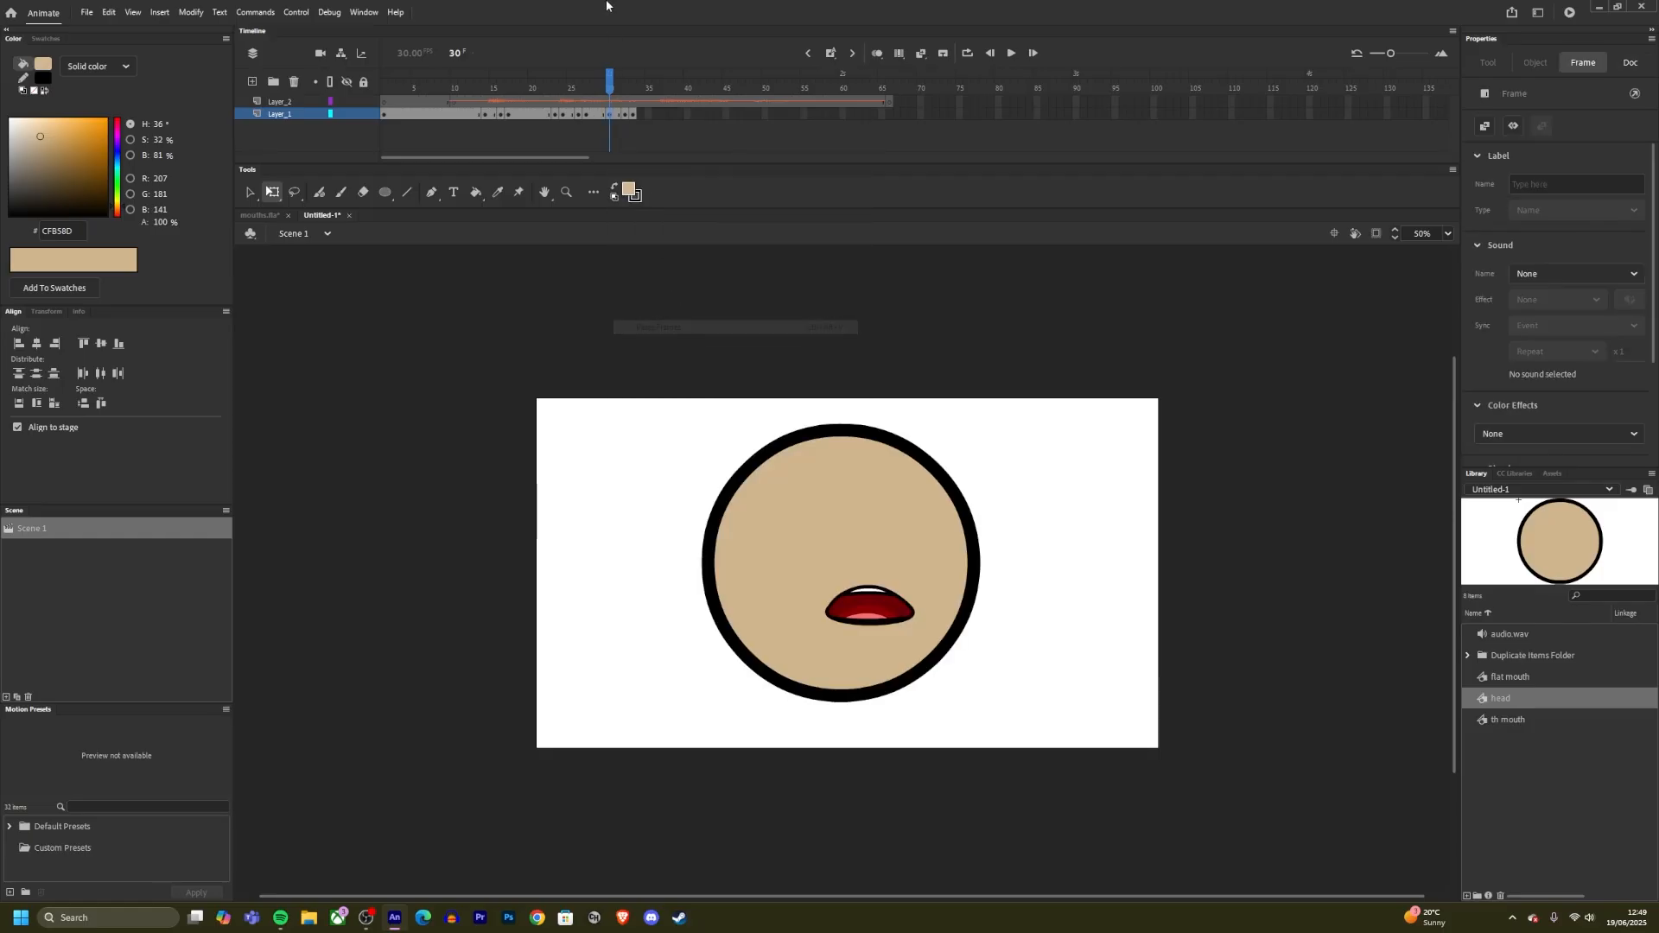
# Step: Check the pasted mouths around frame 31 and remove the extra open-mouth frame at frame 31
pyautogui.moveTo(604, 78); pyautogui.dragTo(616, 137)
pyautogui.click(624, 85)
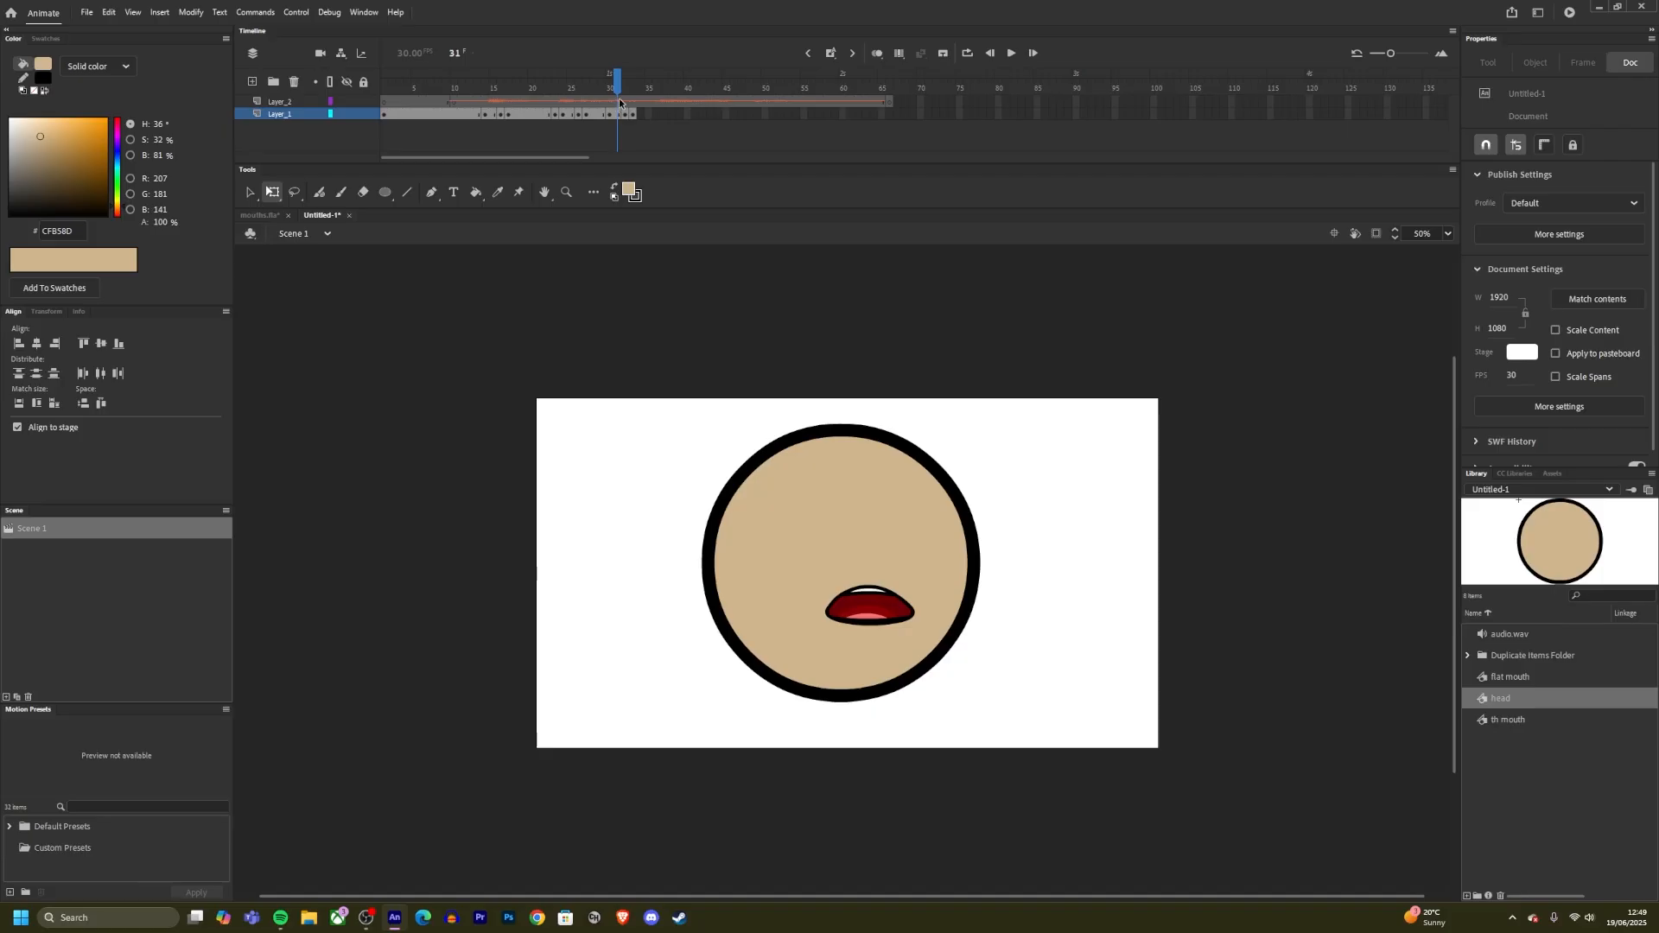
pyautogui.click(618, 117)
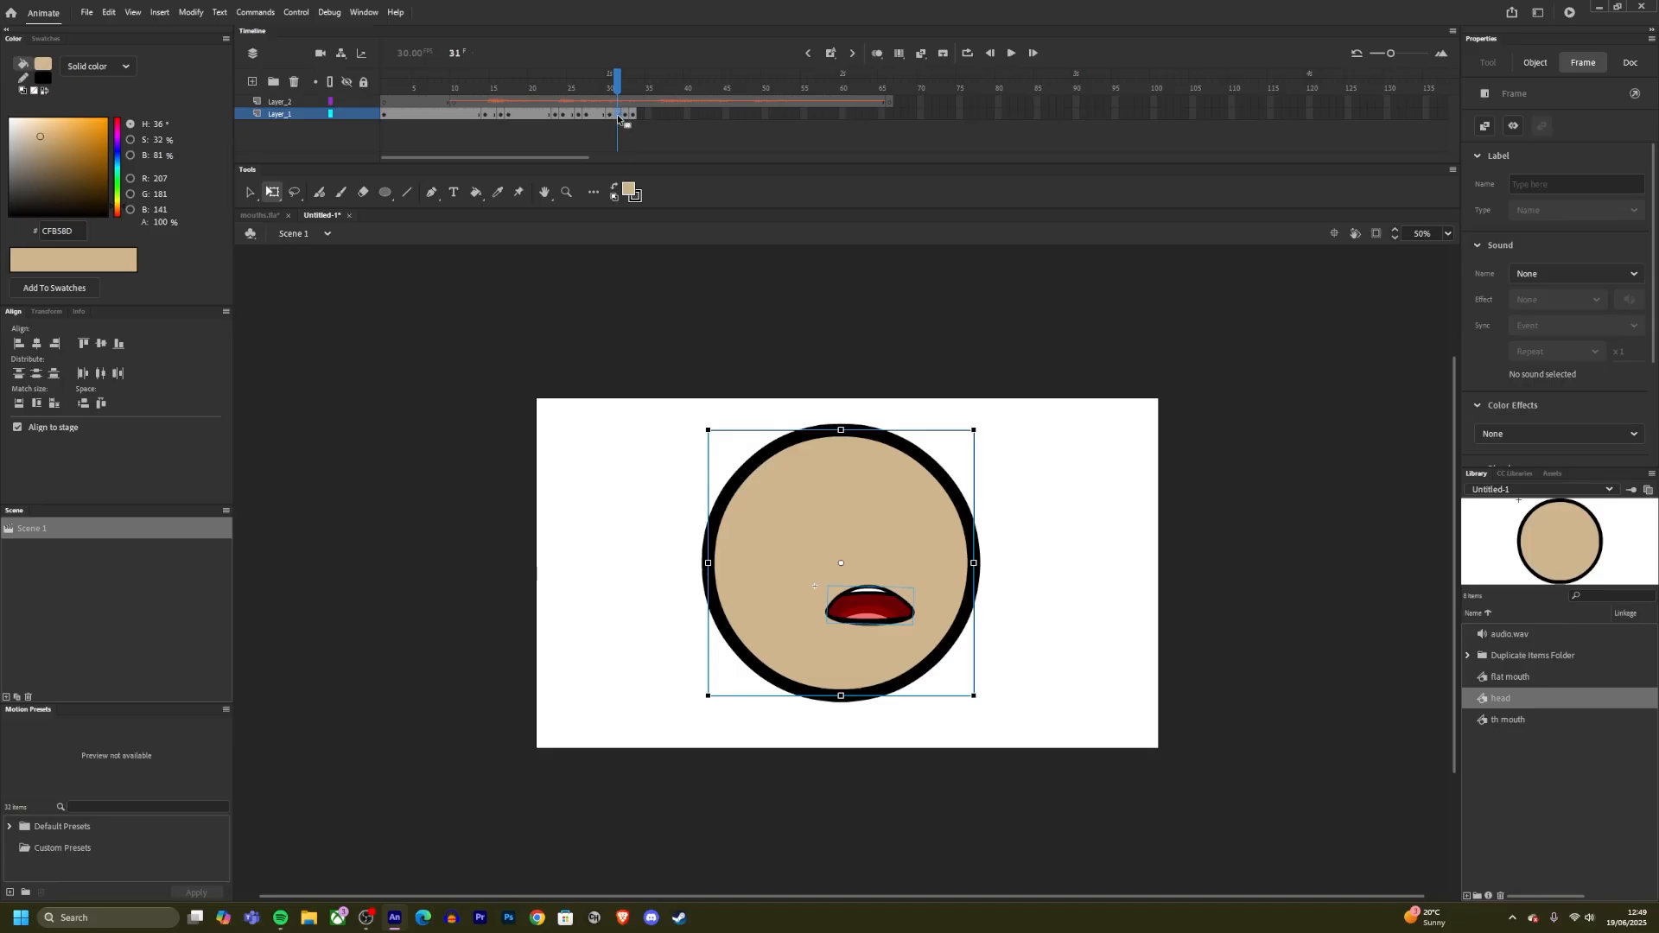
pyautogui.rightClick(618, 117)
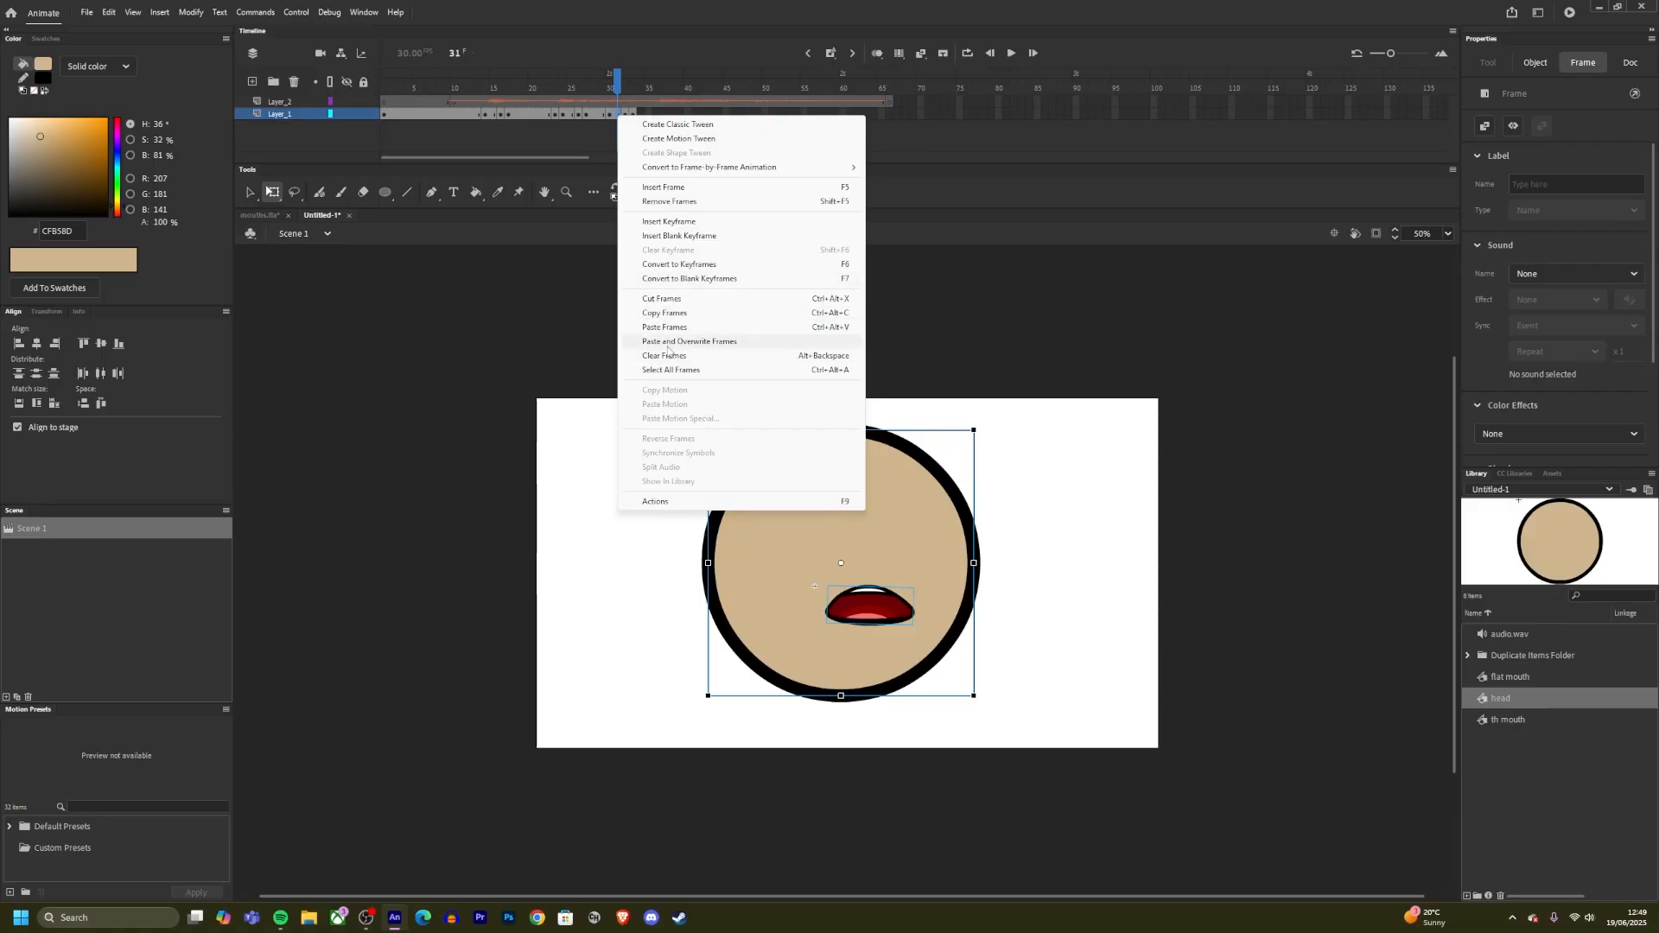
pyautogui.click(678, 204)
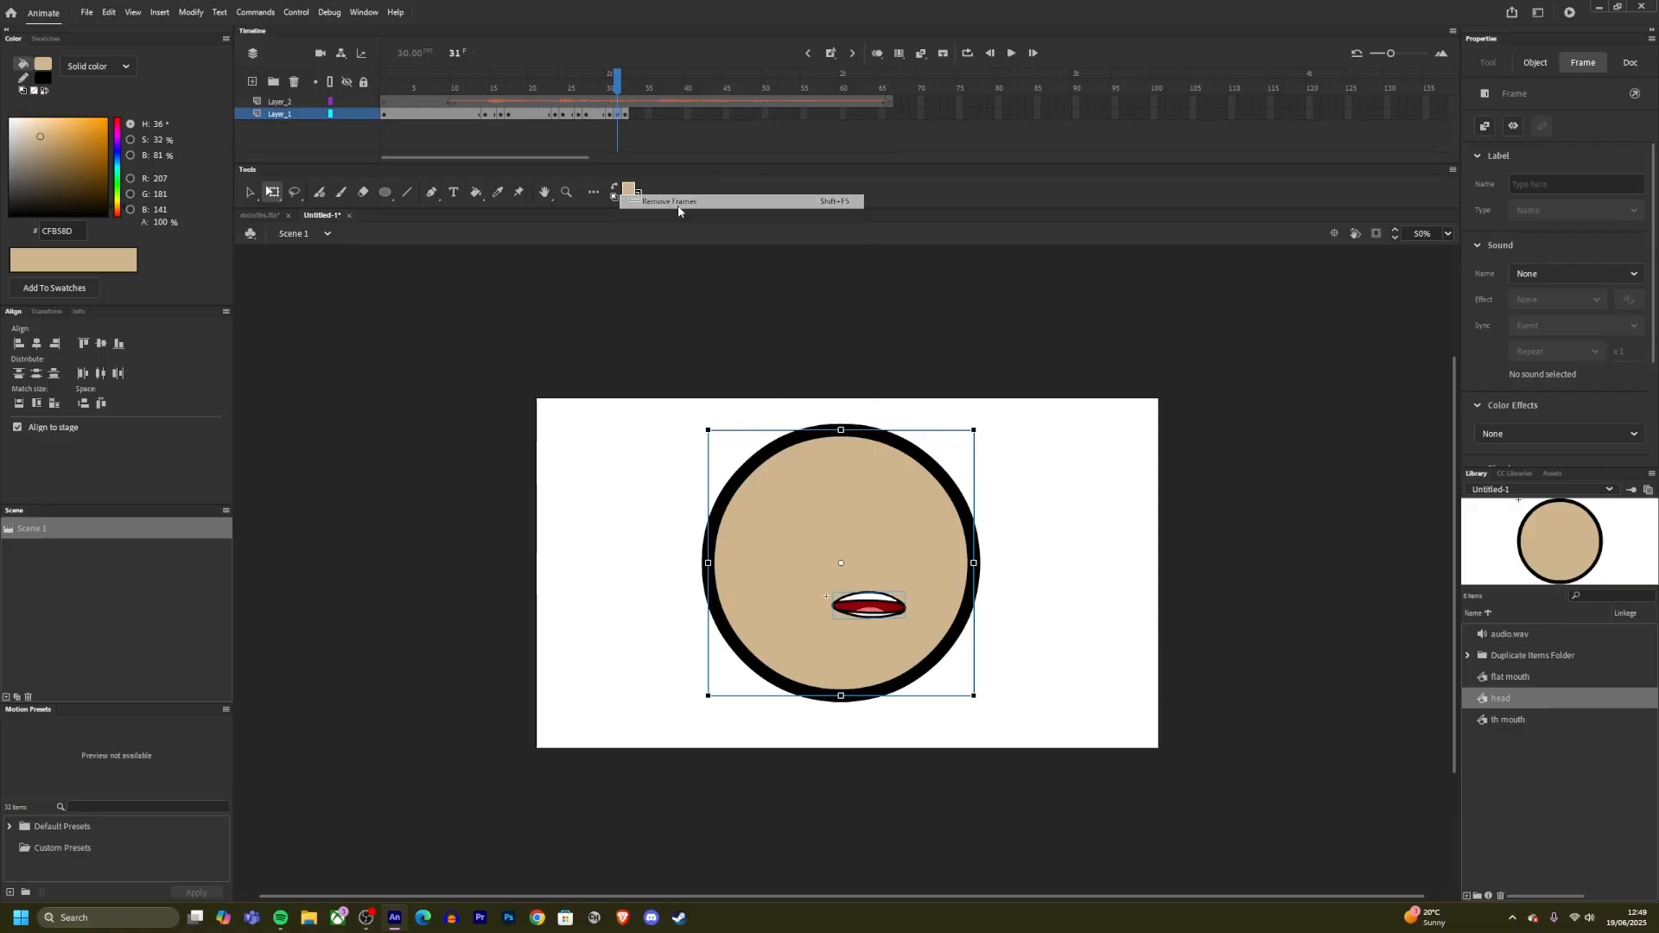
# Step: Scrub the audio to frame 36 and insert a keyframe there on the head's layer
pyautogui.moveTo(619, 82); pyautogui.dragTo(653, 117)
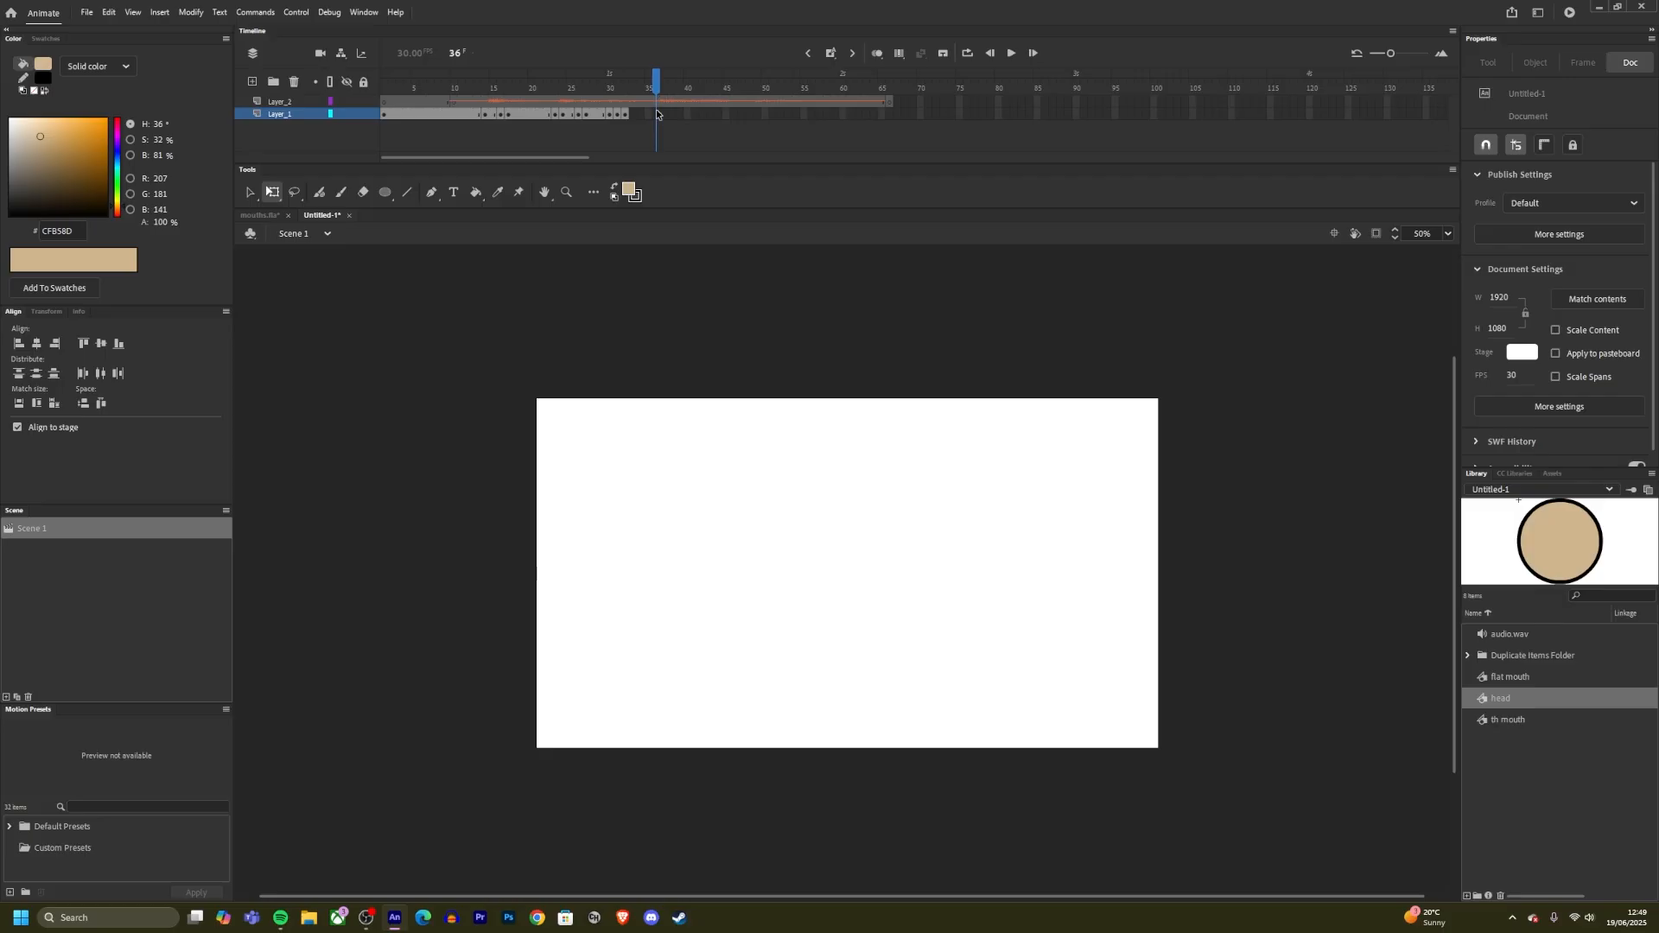
pyautogui.rightClick(659, 114)
pyautogui.click(722, 217)
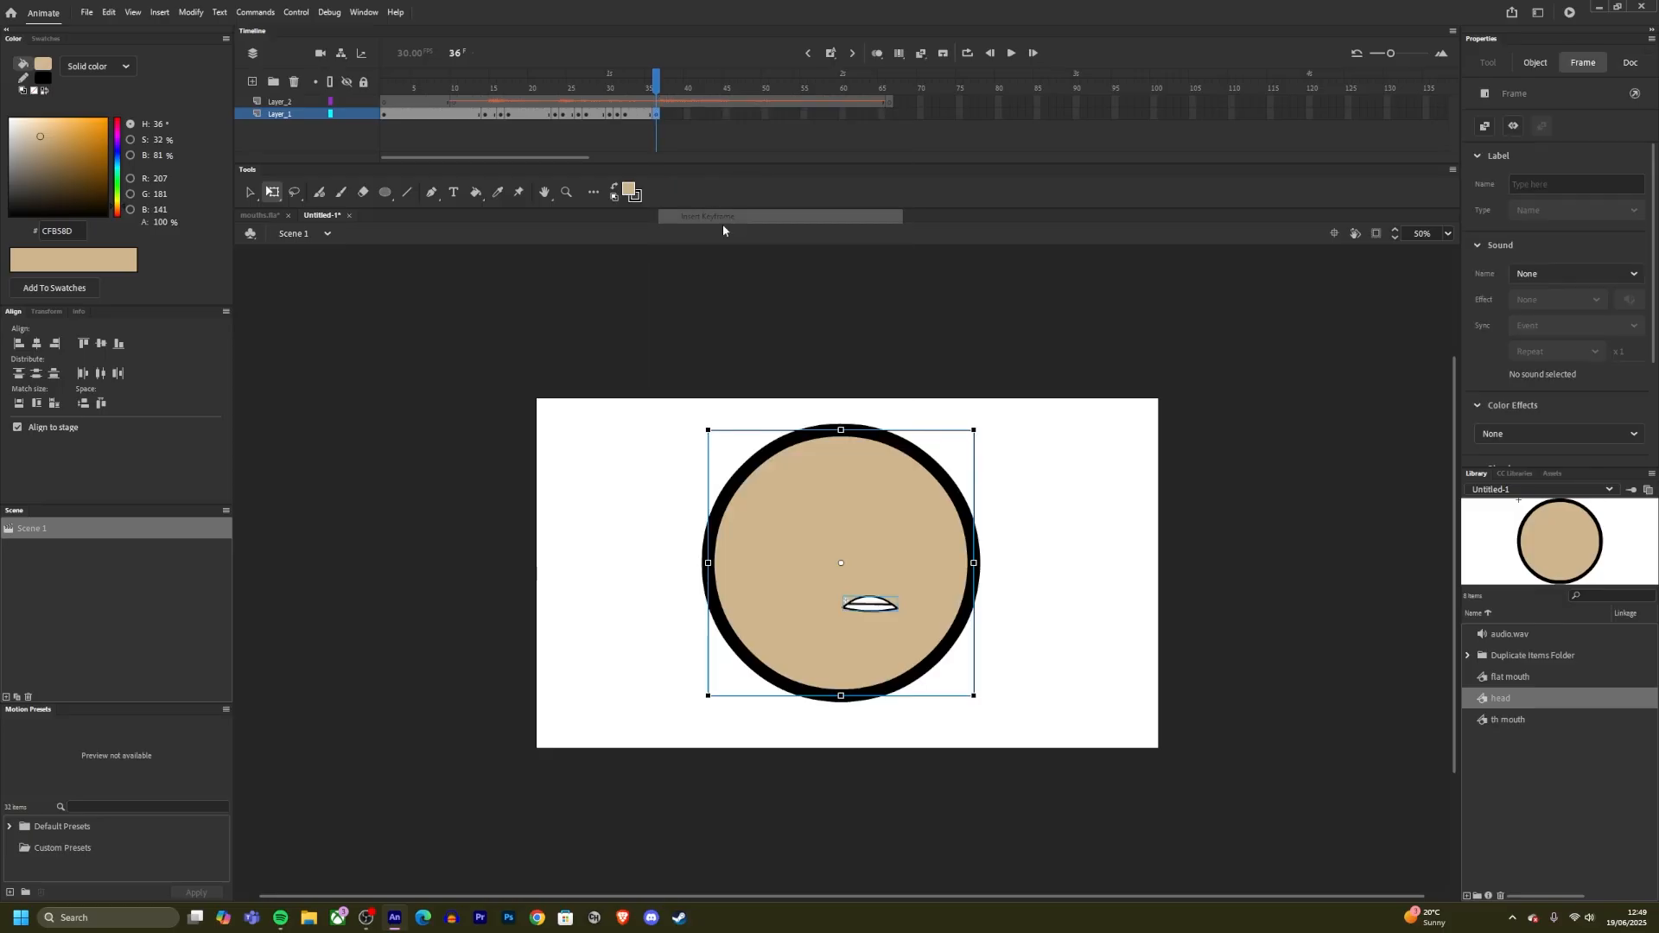
pyautogui.click(710, 350)
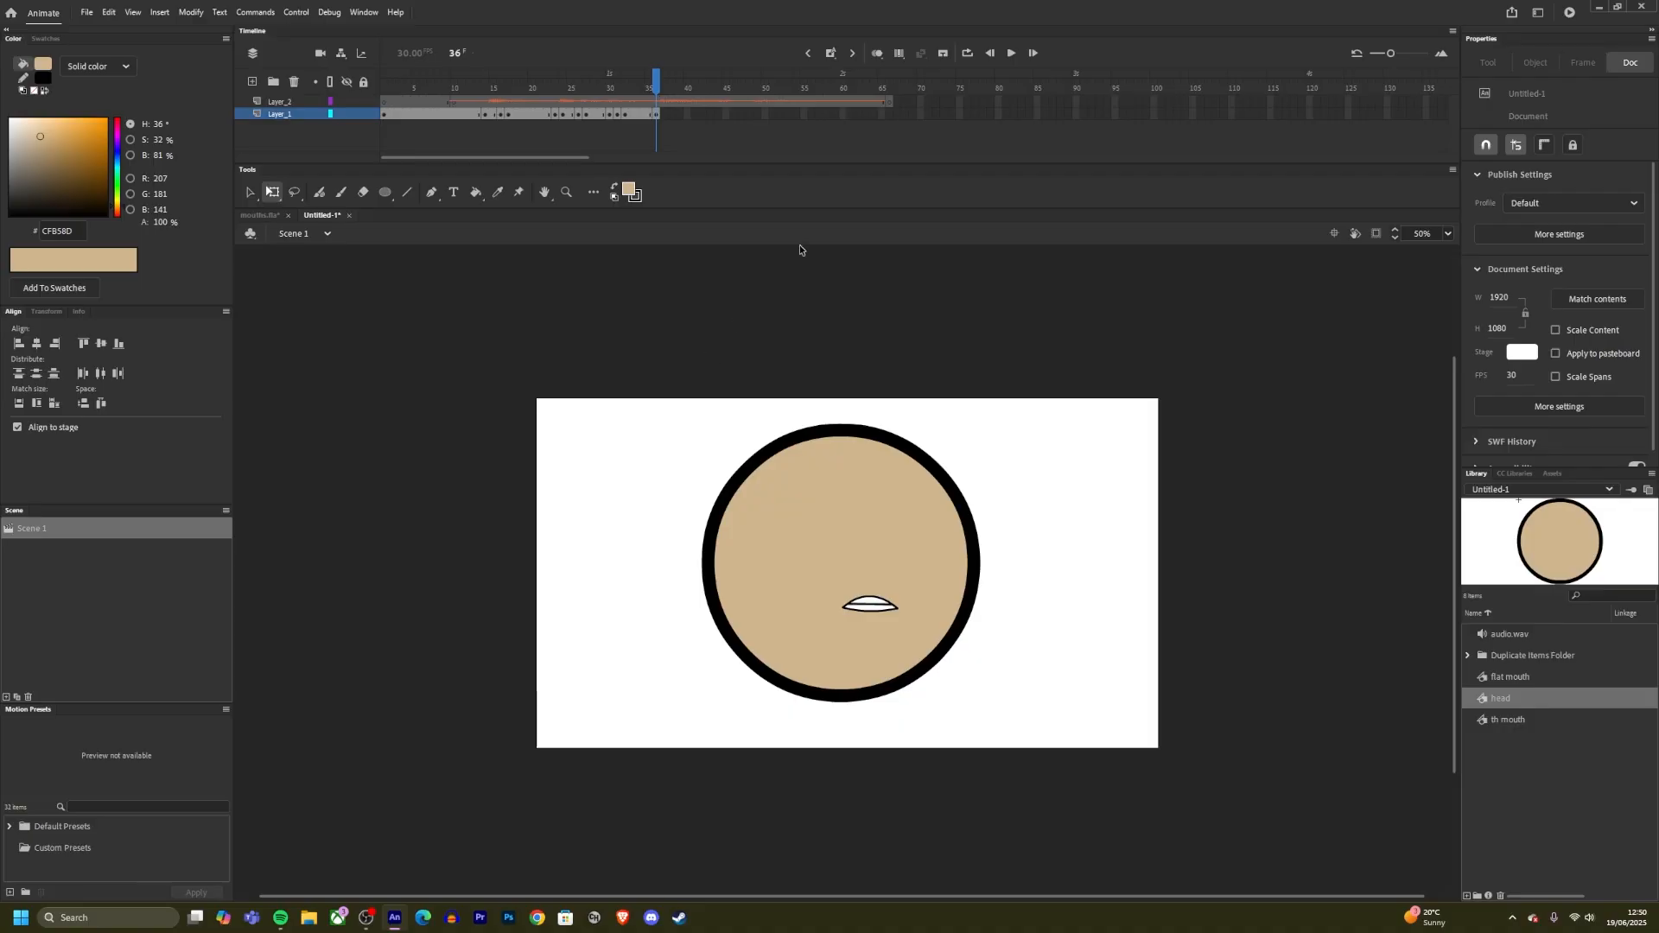
# Step: Copy the open-mouth keyframe at frame 30 and paste it onto frame 36 of the head's layer
pyautogui.moveTo(636, 77); pyautogui.dragTo(610, 90)
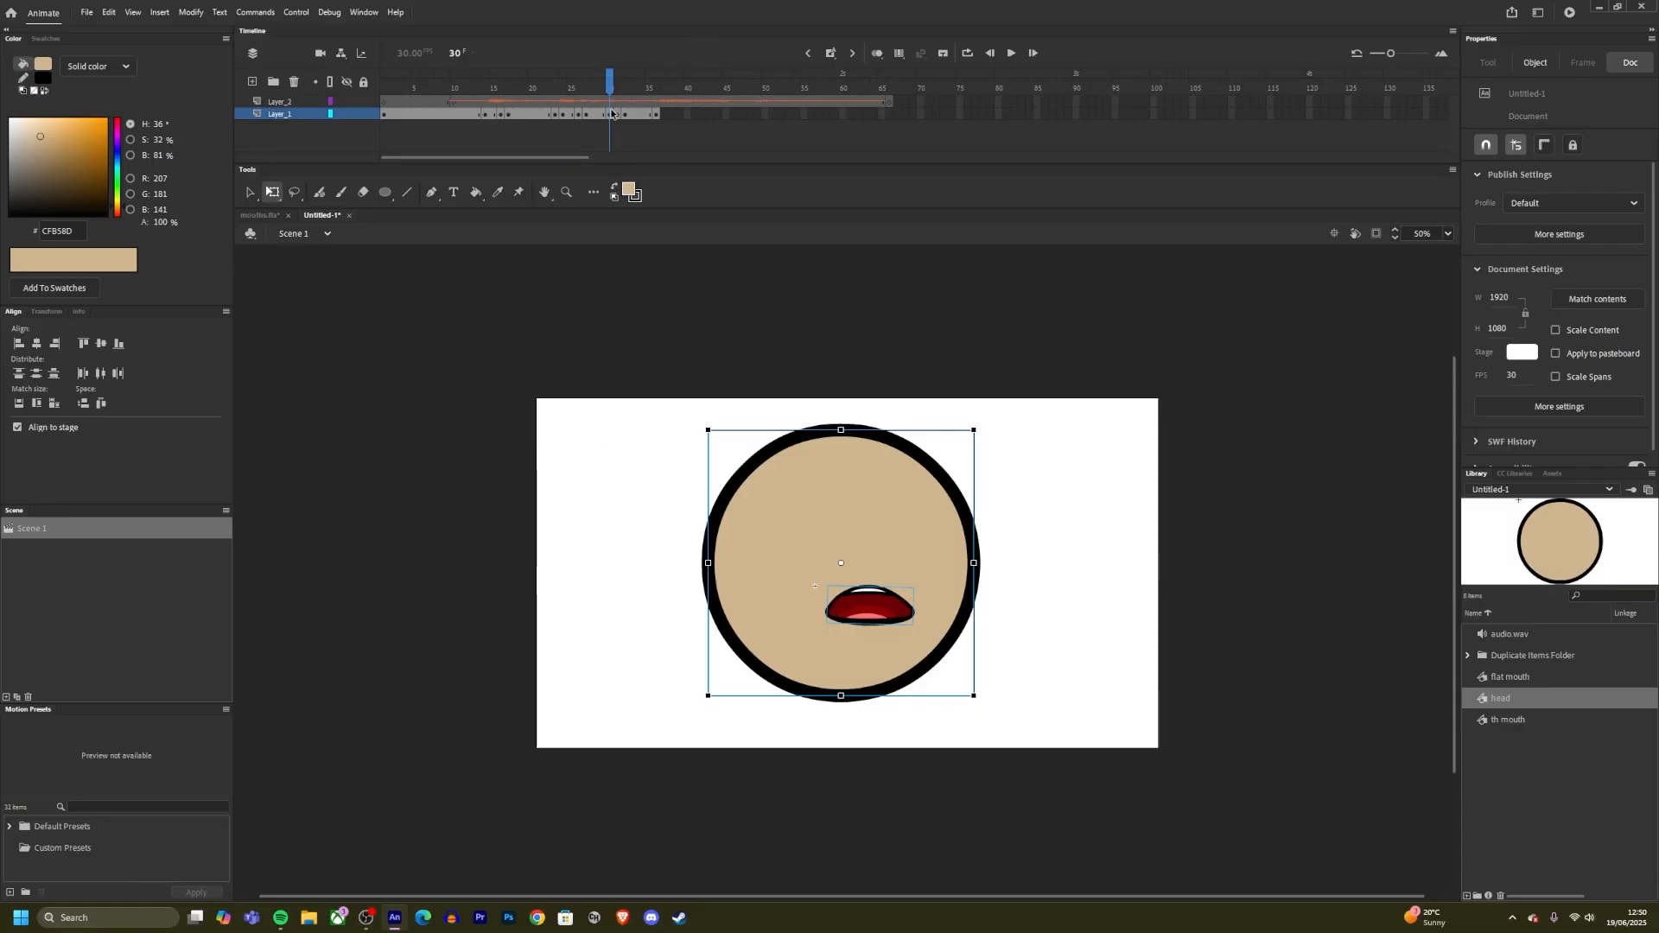
pyautogui.rightClick(611, 112)
pyautogui.click(659, 306)
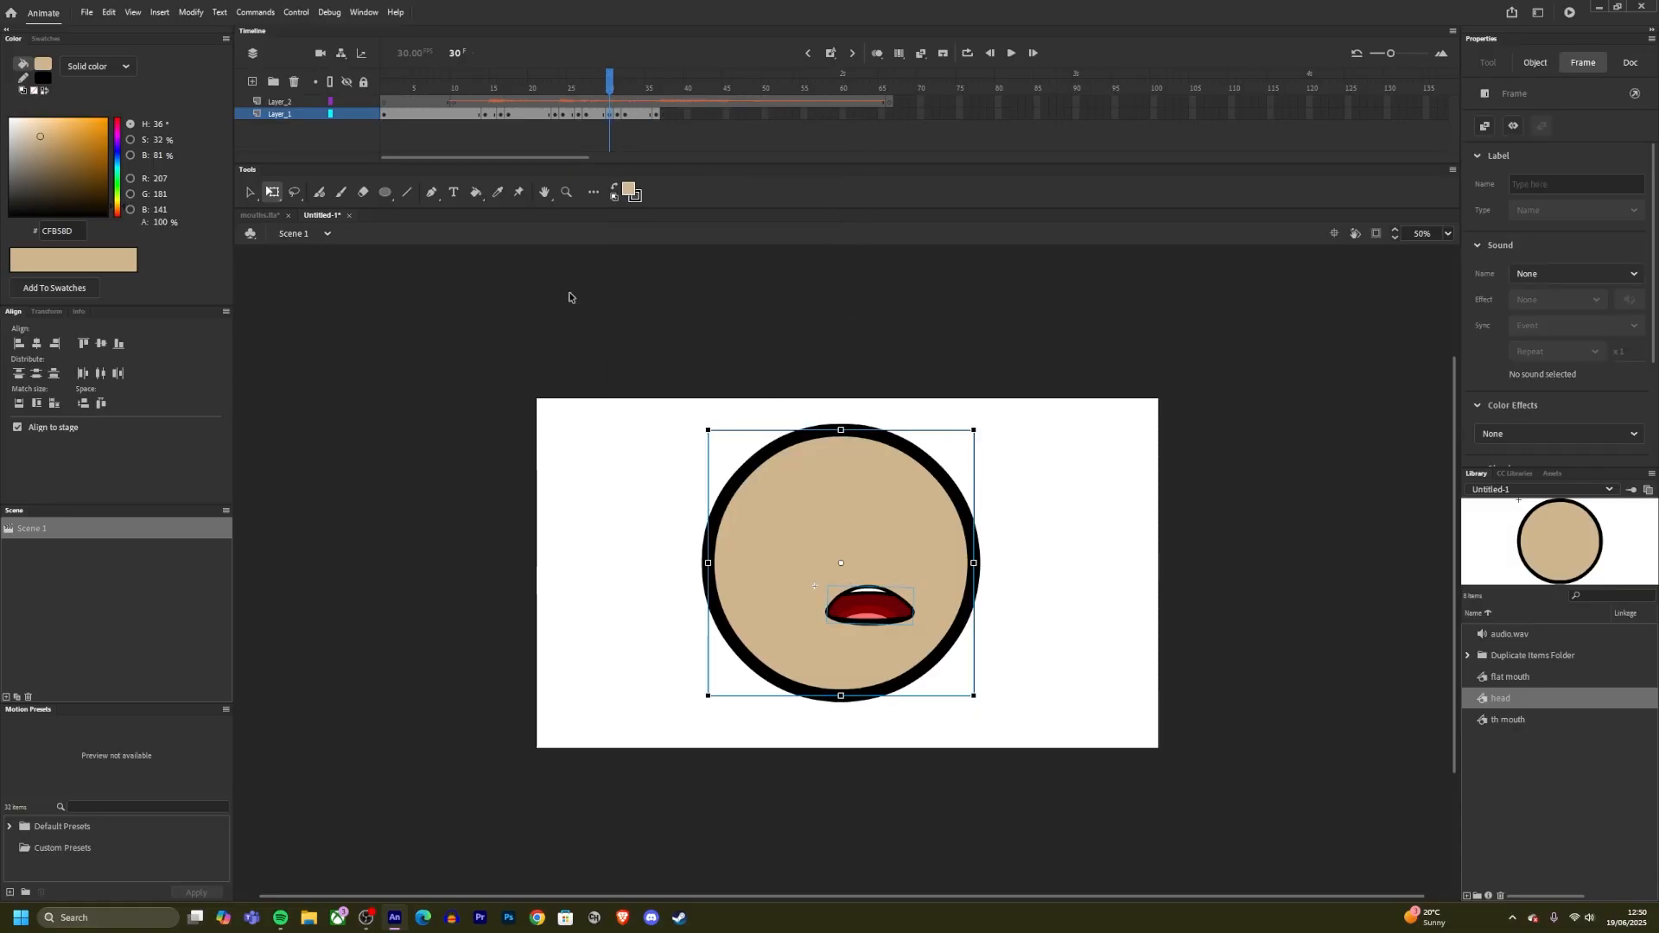
pyautogui.click(644, 135)
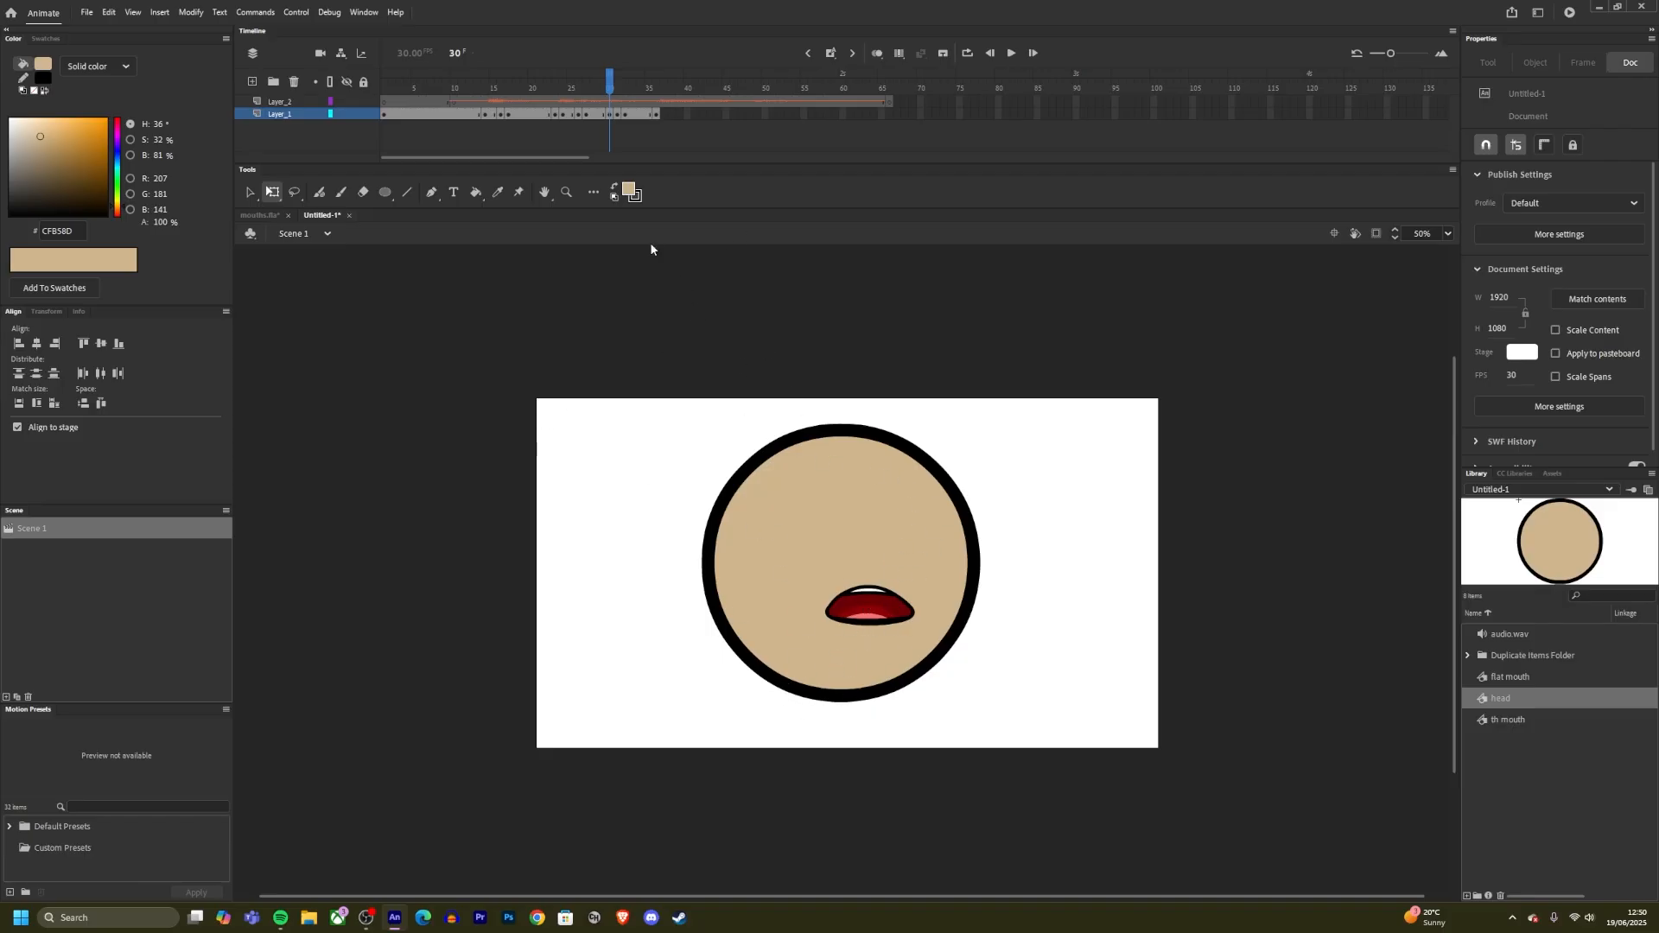
pyautogui.rightClick(612, 117)
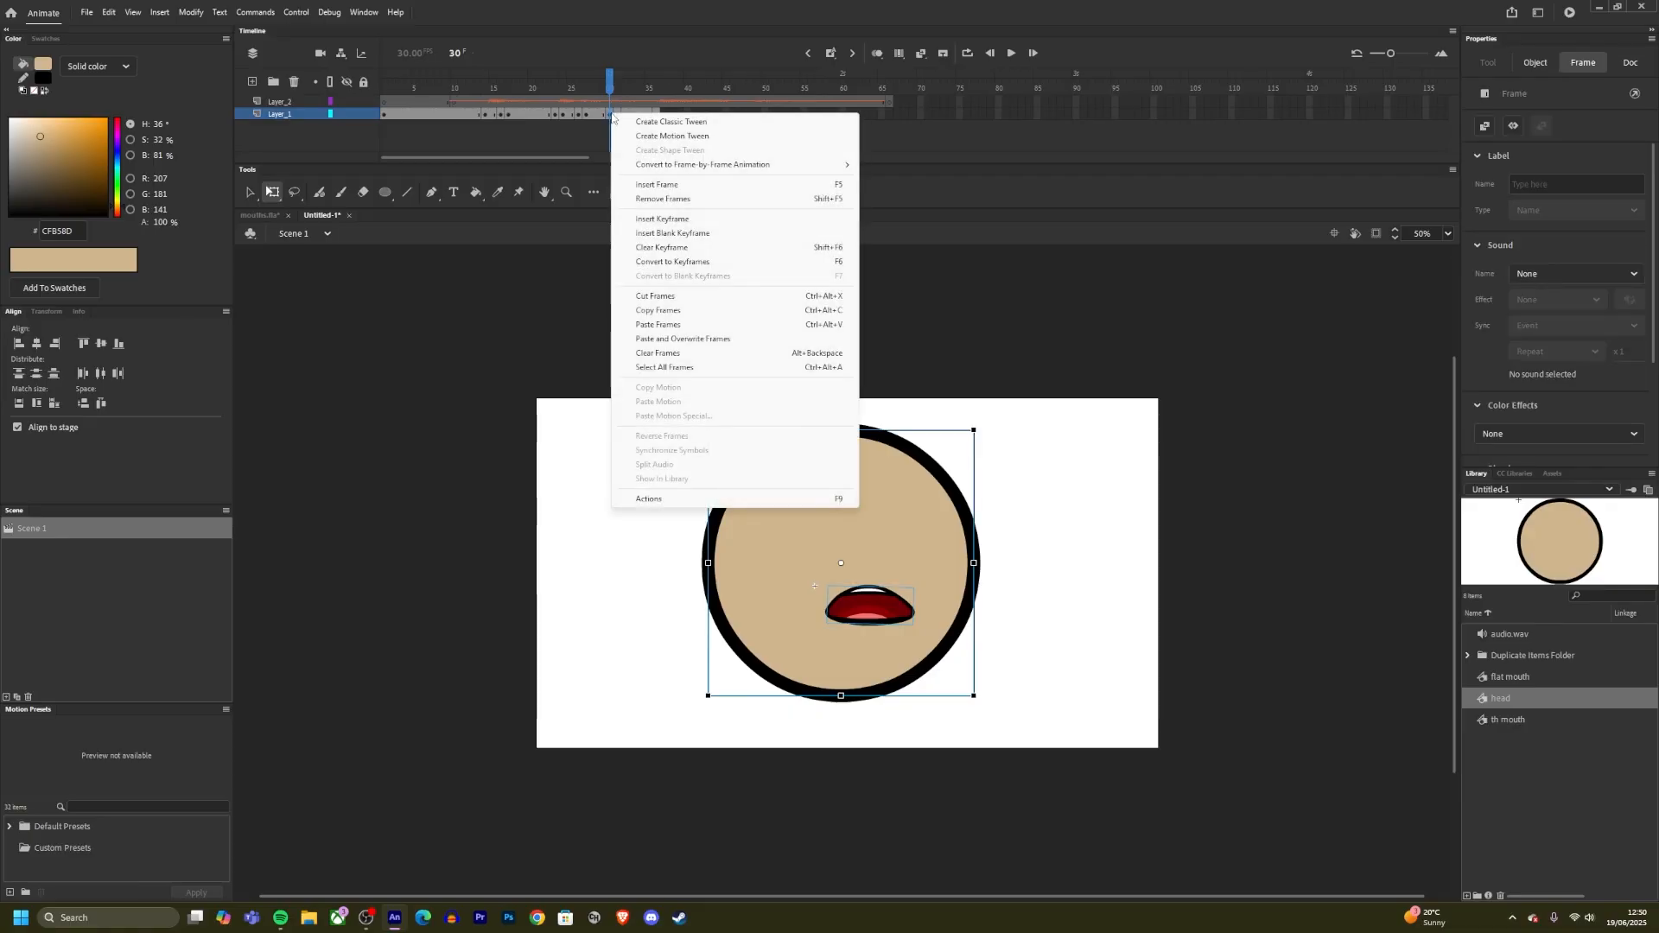
pyautogui.click(643, 309)
pyautogui.click(539, 324)
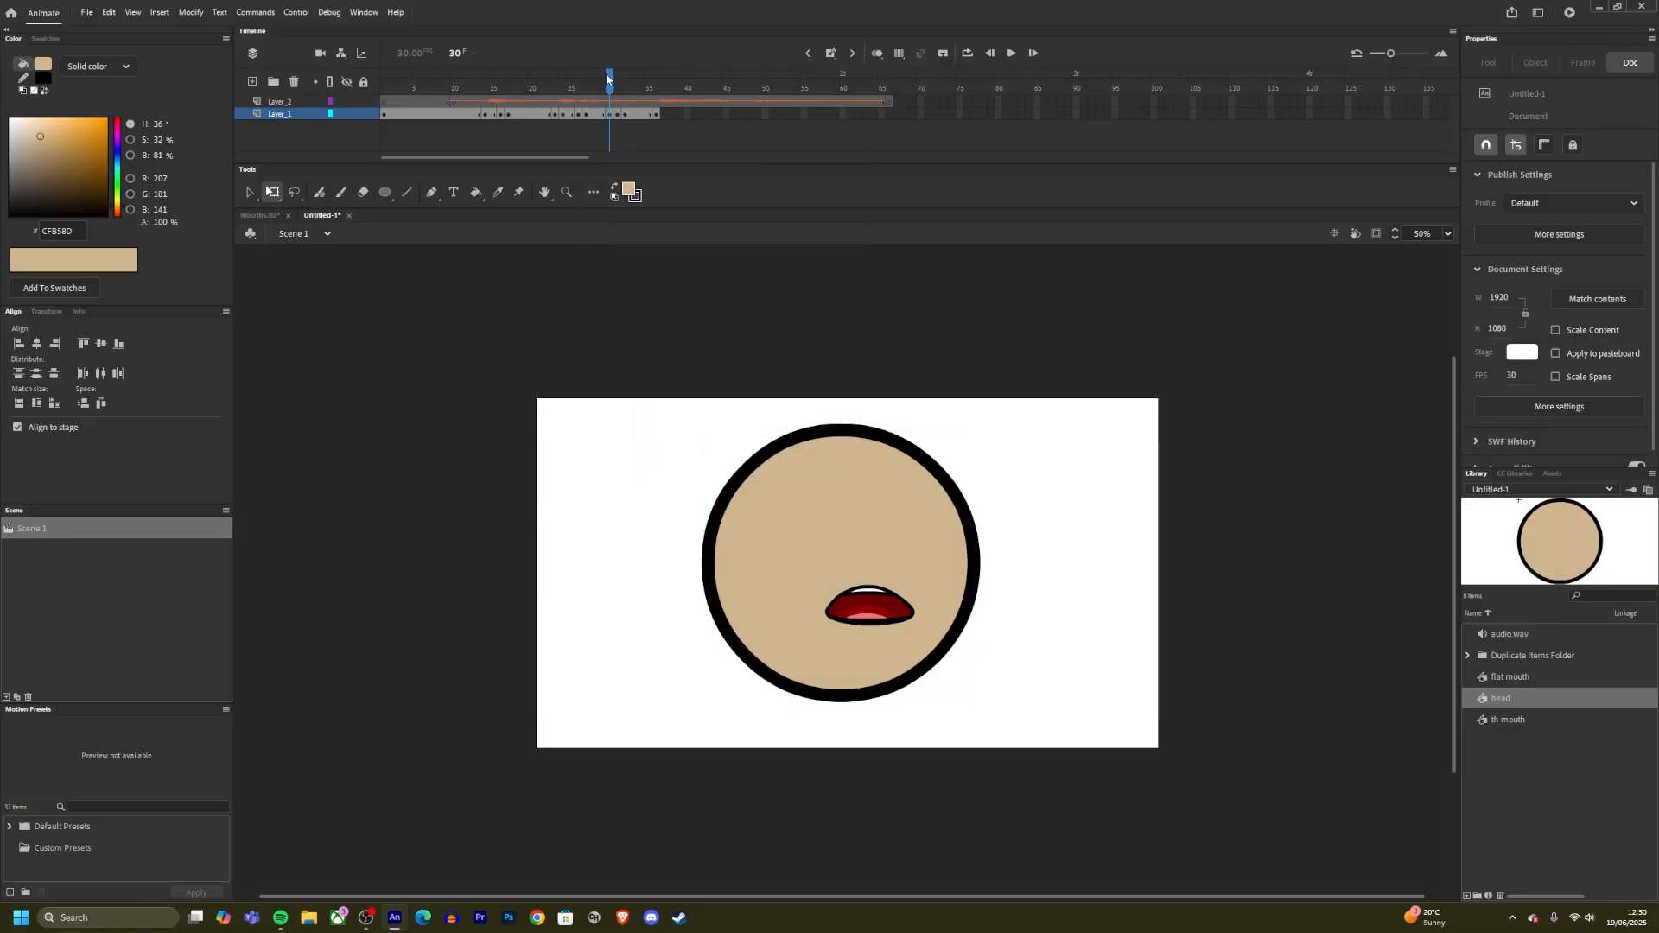
pyautogui.click(654, 116)
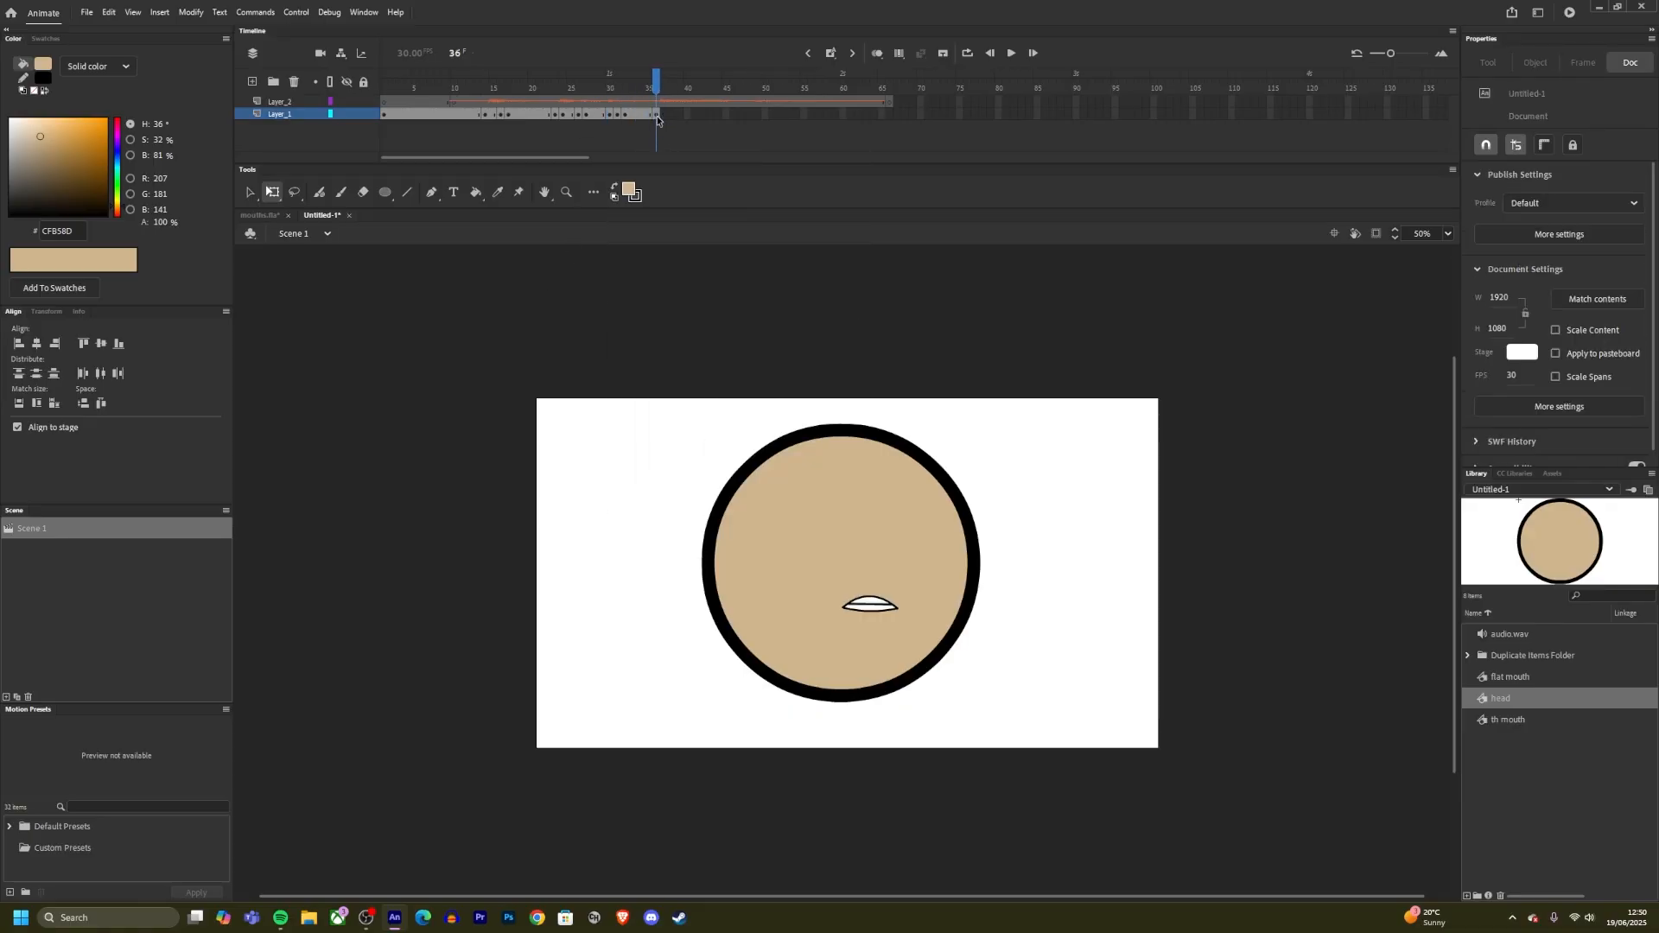
pyautogui.rightClick(657, 119)
pyautogui.click(718, 329)
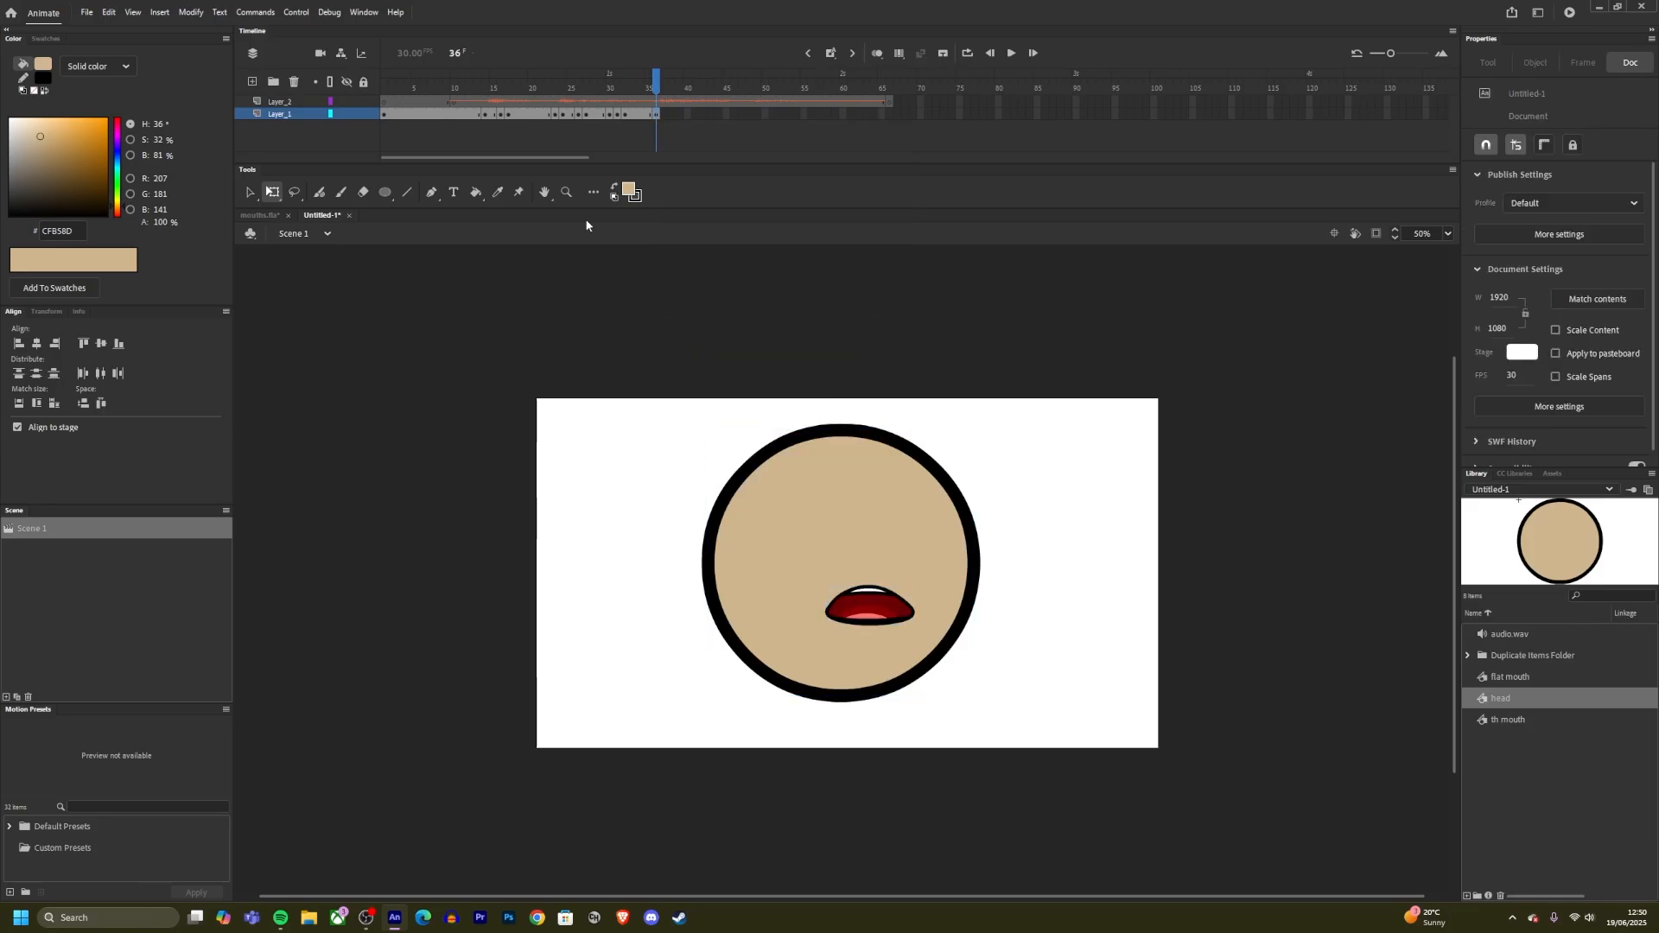
# Step: Scrub the audio to frame 38 and insert a keyframe there on the head's layer
pyautogui.moveTo(619, 75); pyautogui.dragTo(673, 121)
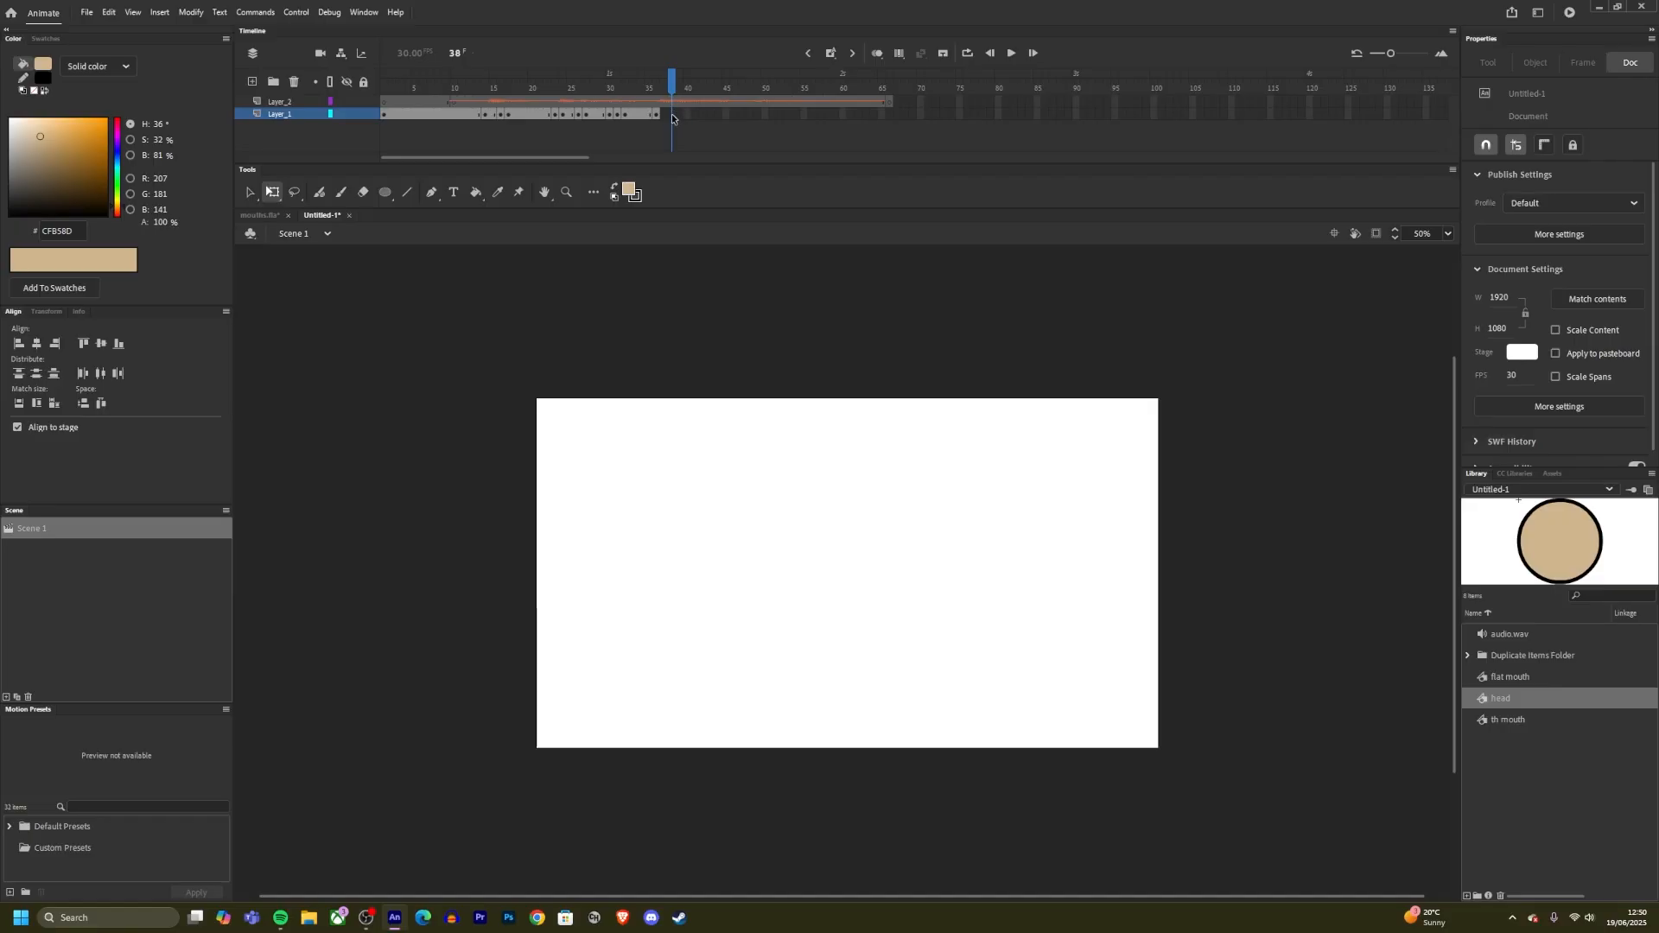
pyautogui.rightClick(672, 120)
pyautogui.click(715, 222)
pyautogui.click(271, 267)
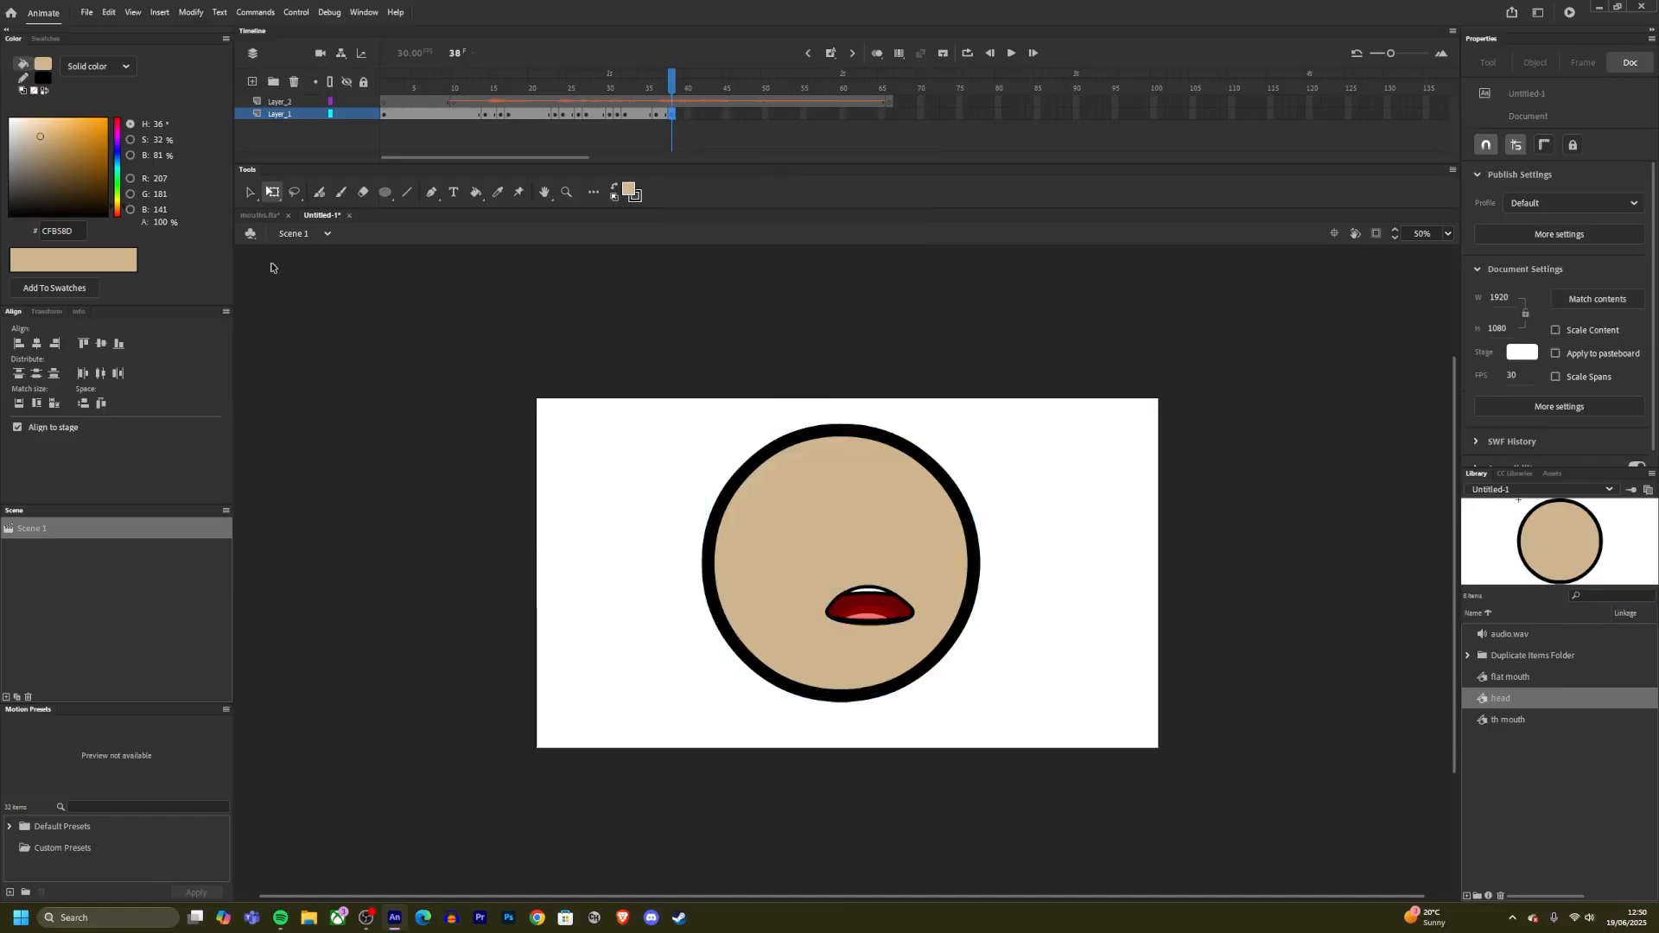
# Step: Copy the R mouth from mouths.fla and paste it in place into Untitled-1 at frame 38
pyautogui.click(258, 216)
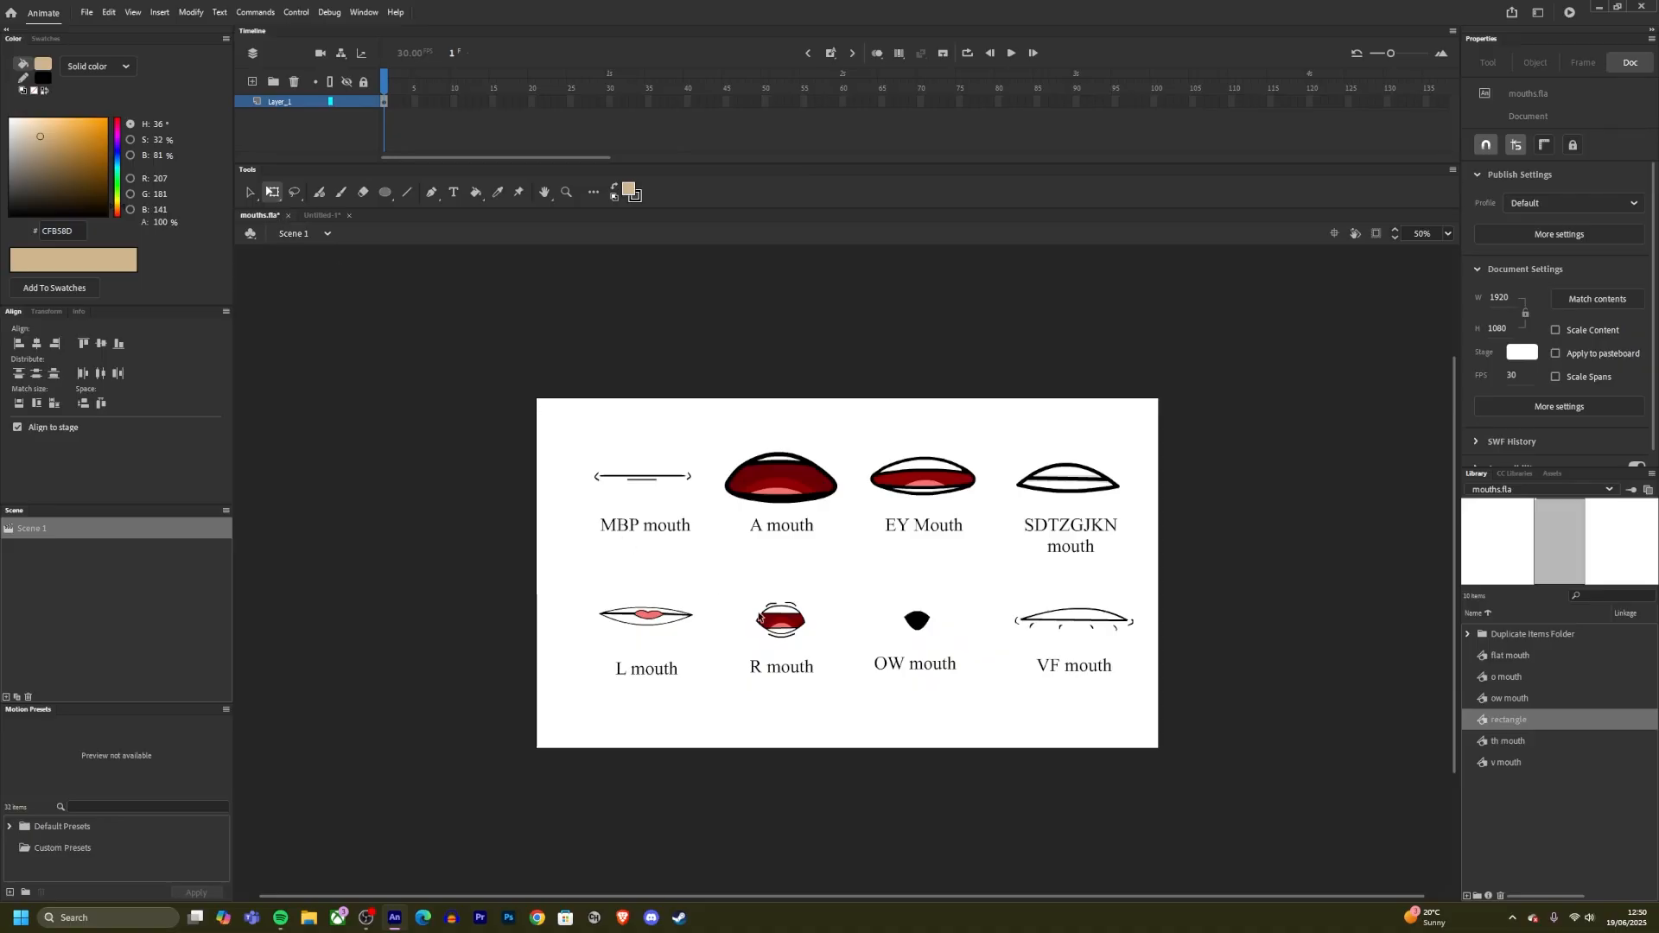
pyautogui.rightClick(778, 618)
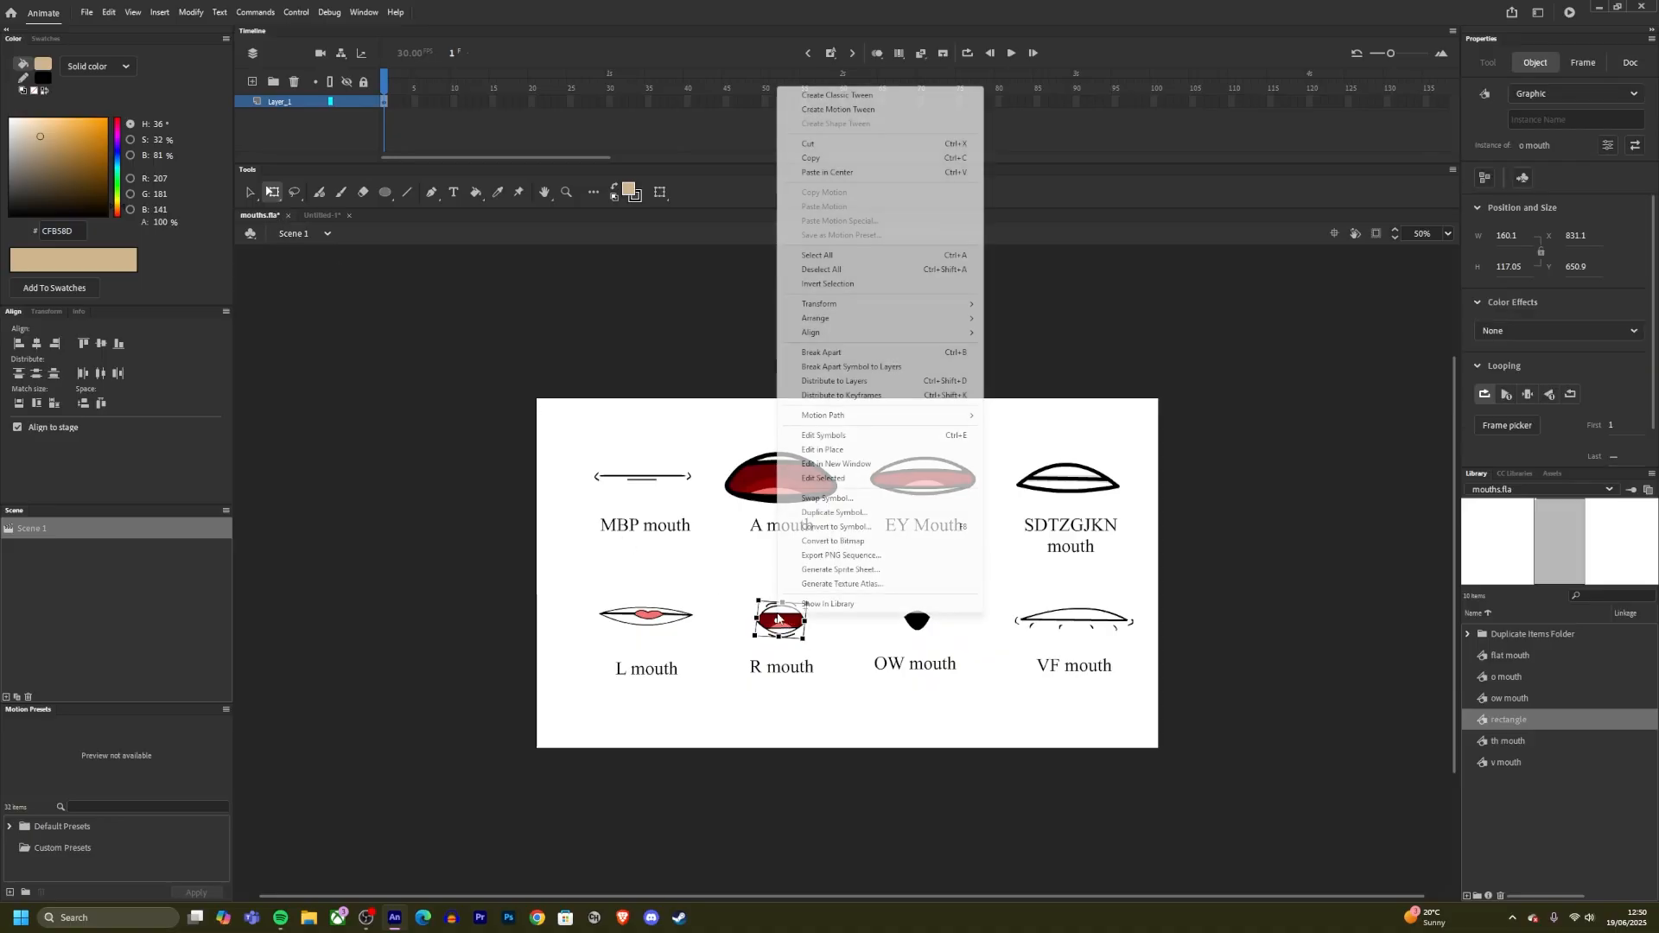
pyautogui.click(826, 158)
pyautogui.click(364, 329)
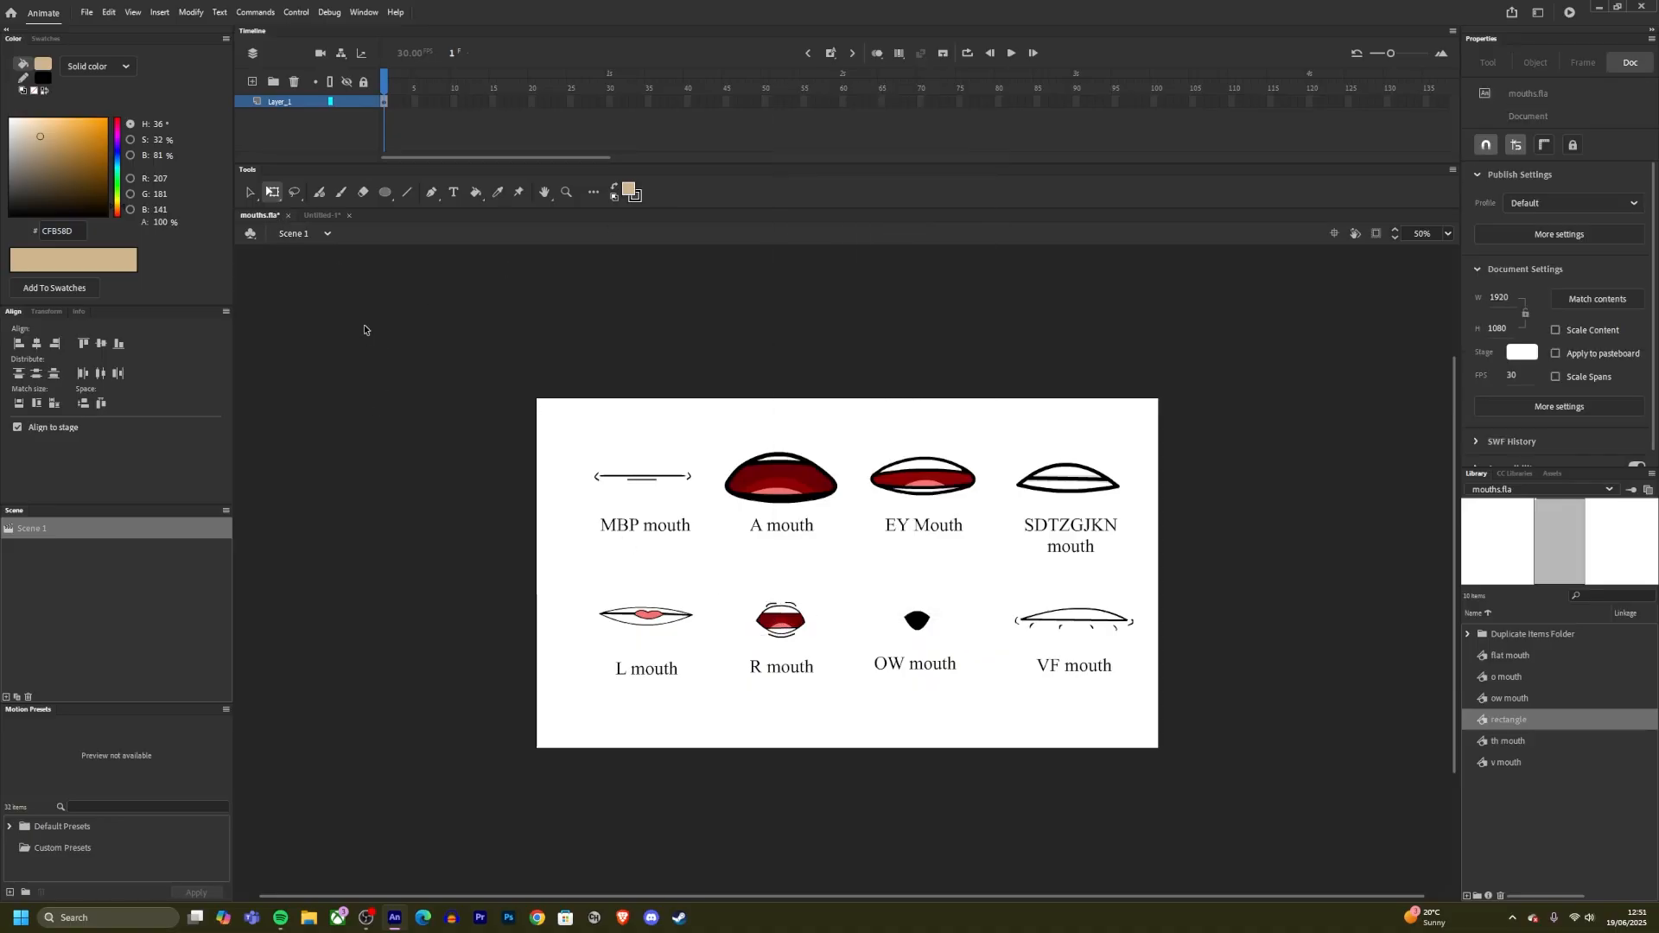
pyautogui.click(323, 215)
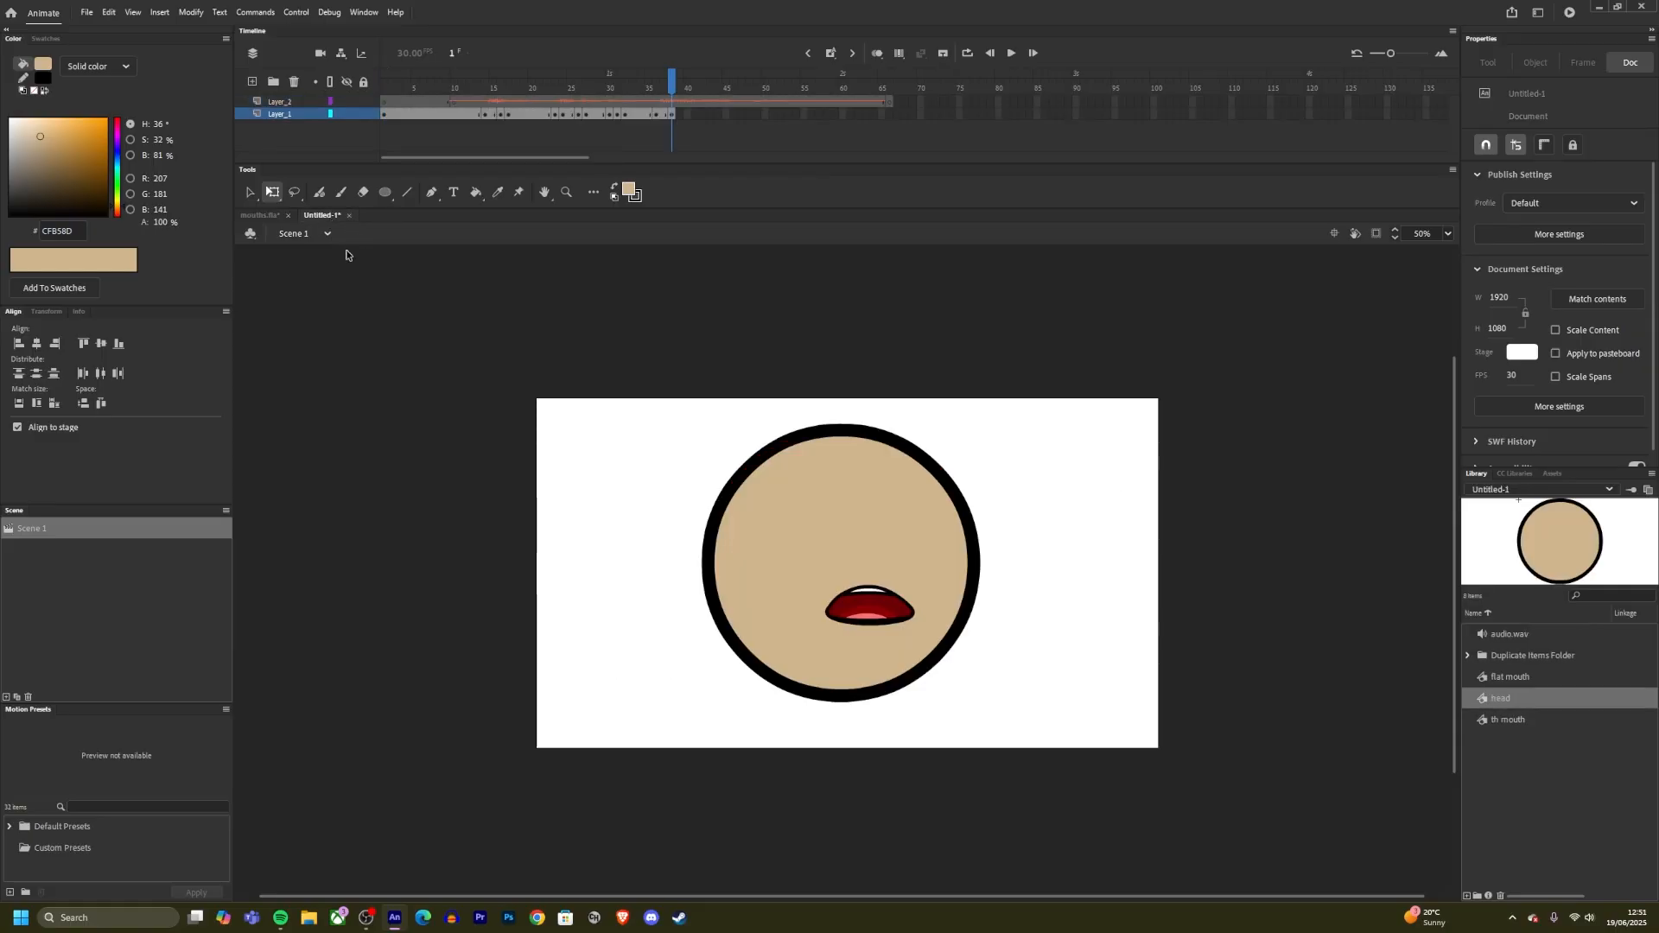
pyautogui.rightClick(632, 593)
pyautogui.click(641, 649)
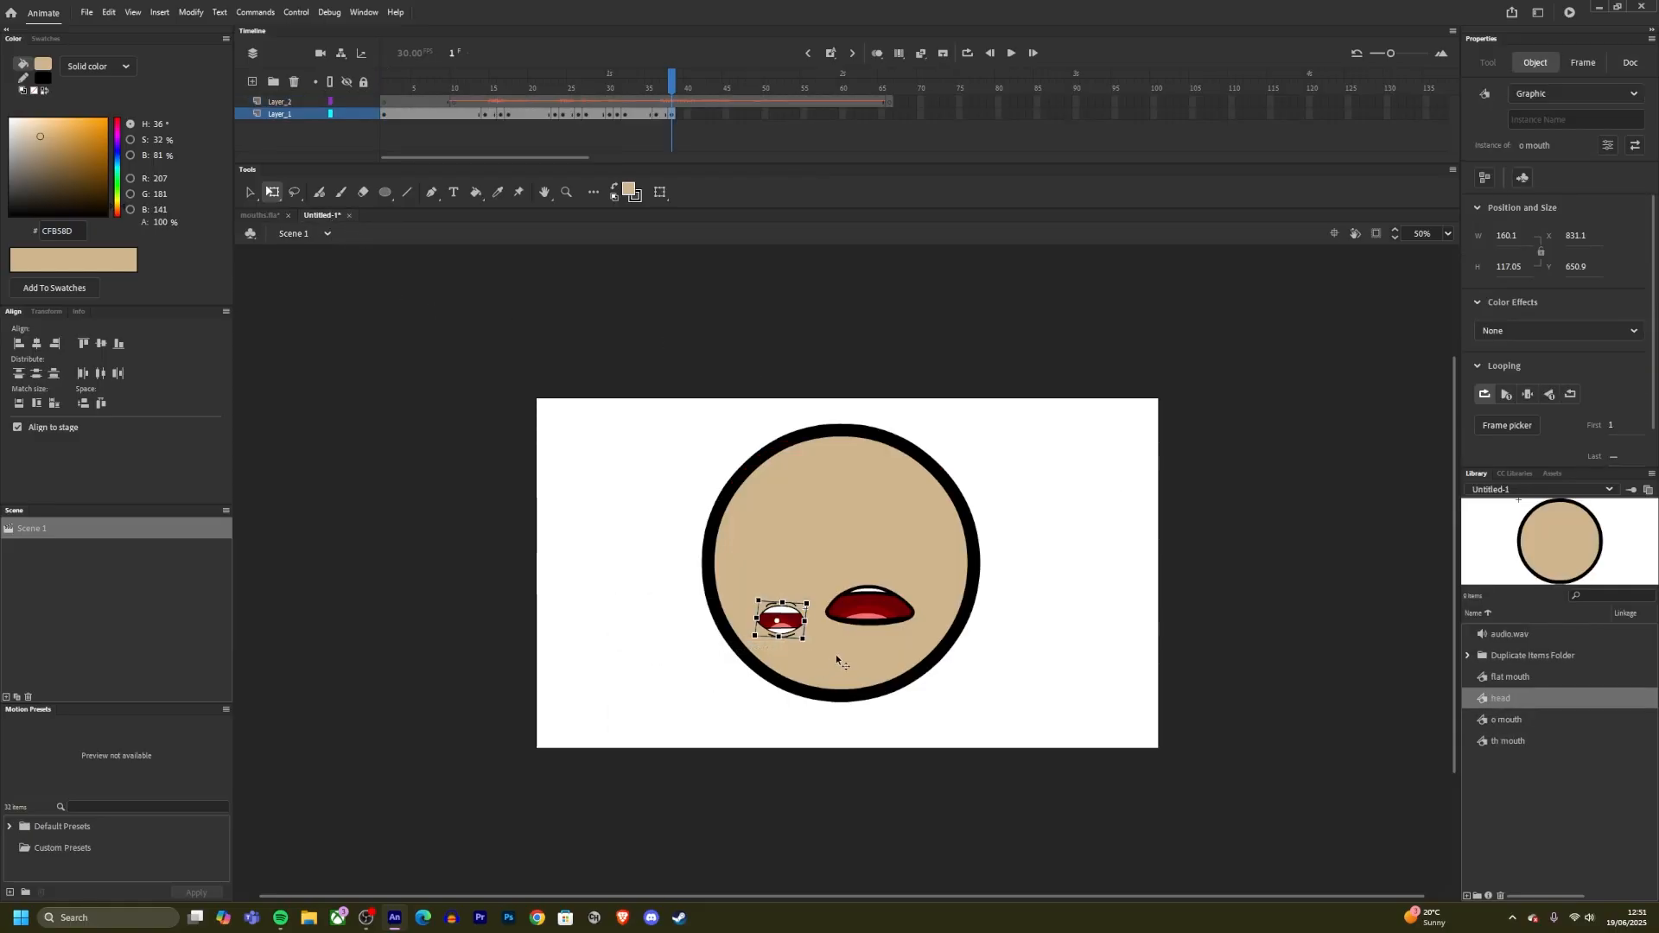
# Step: Replace the open mouth at frame 38 with the R mouth, scaled down to about 104 × 76 px
pyautogui.moveTo(751, 637); pyautogui.dragTo(886, 613)
pyautogui.click(564, 603)
pyautogui.press('Left')
pyautogui.press('Left')
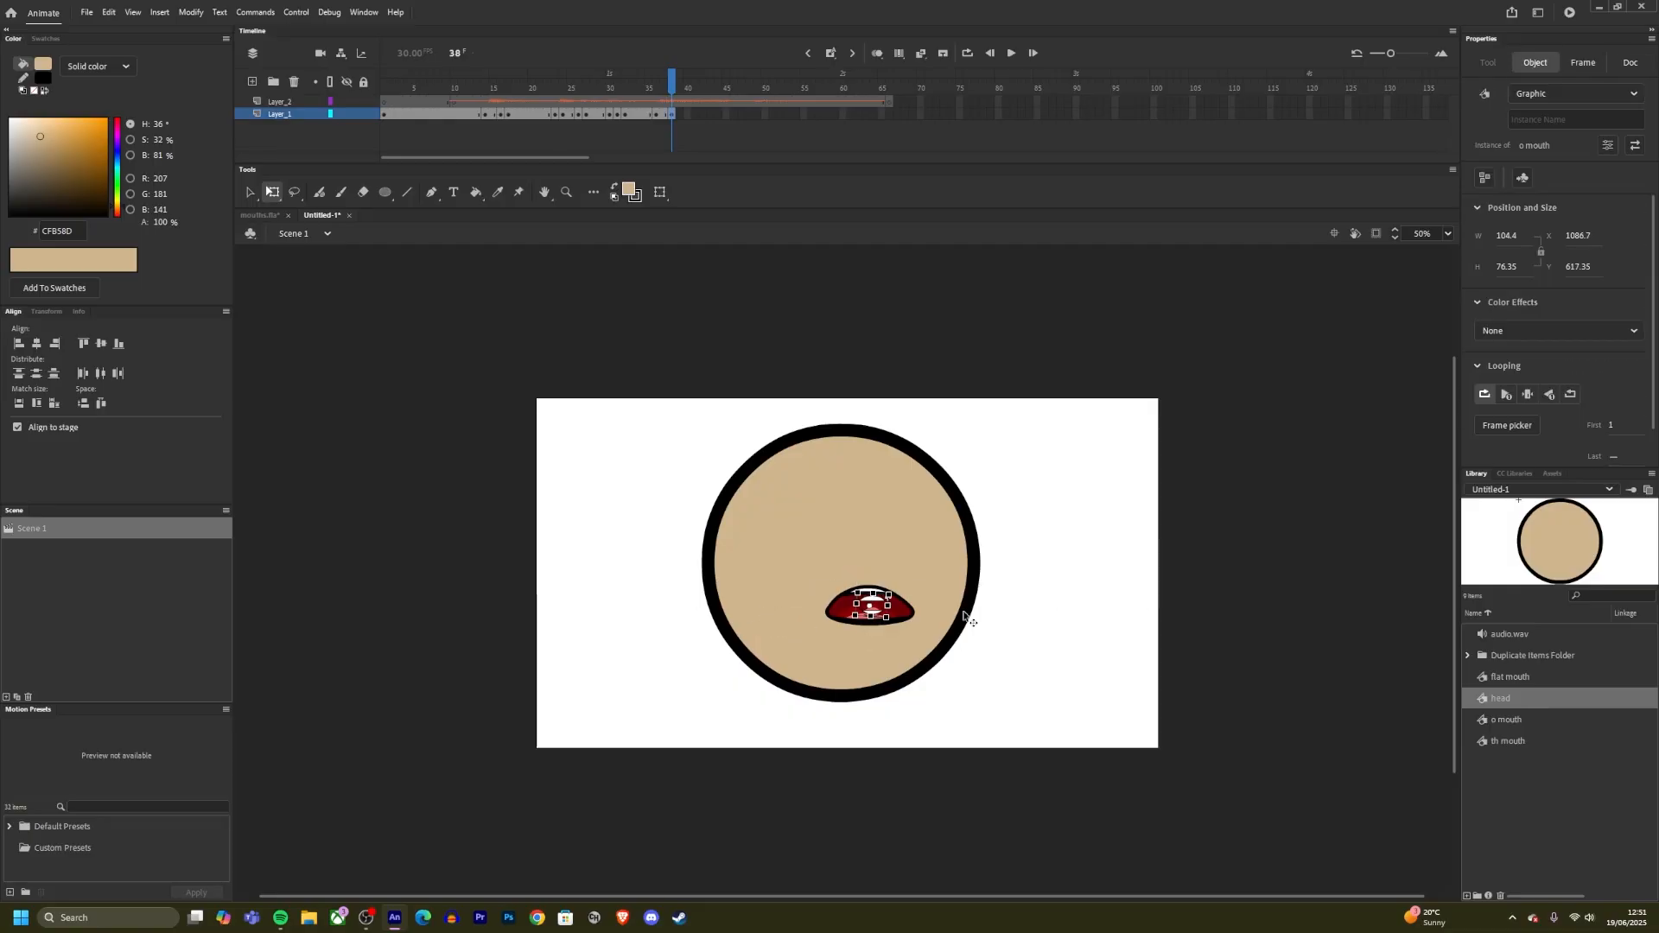
pyautogui.click(898, 612)
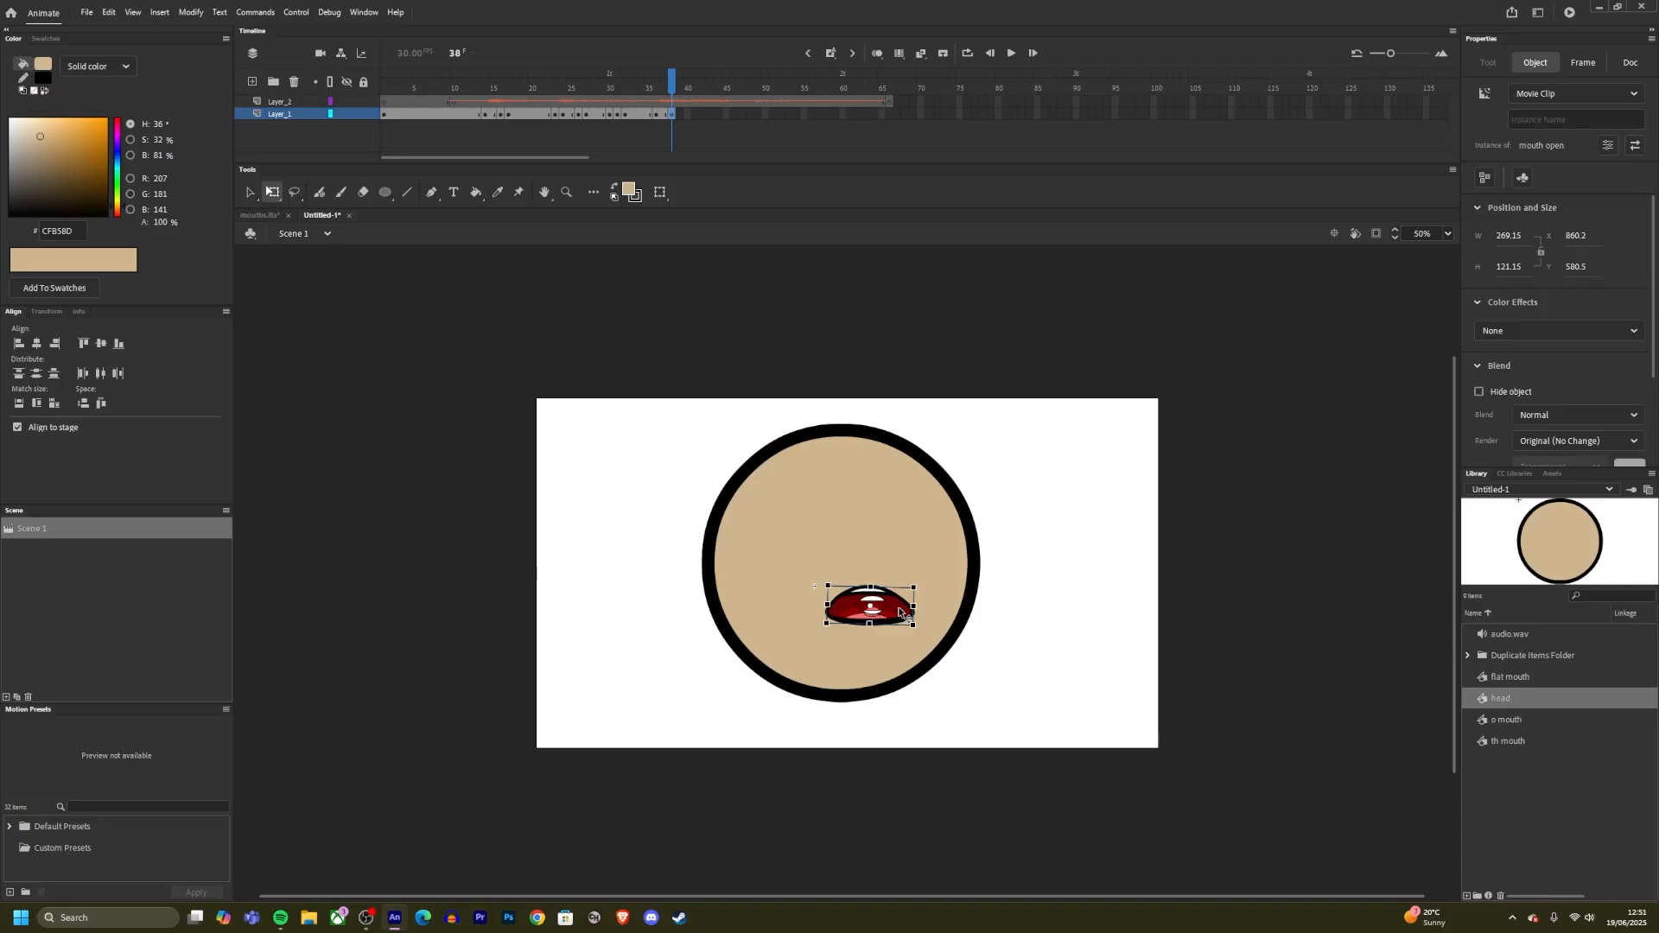
pyautogui.press('Delete')
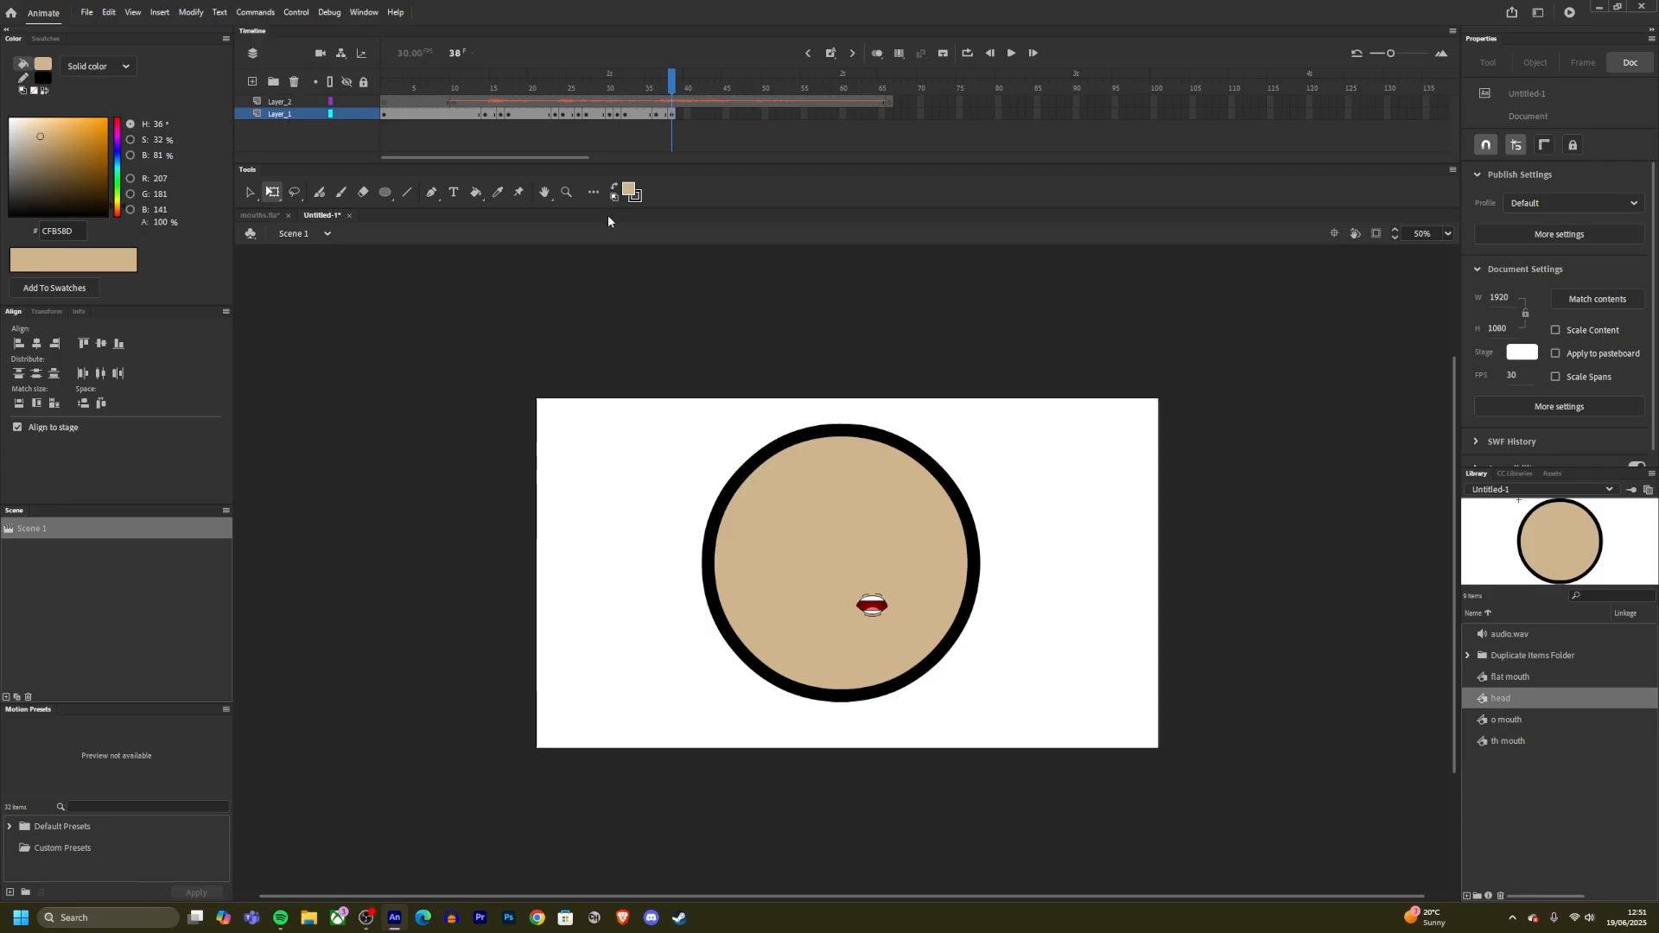
# Step: Insert a keyframe at frame 39 on the head's layer and scale the R mouth down slightly there
pyautogui.moveTo(679, 71)
pyautogui.mouseDown()
pyautogui.moveTo(625, 95)
pyautogui.moveTo(671, 127)
pyautogui.moveTo(662, 139)
pyautogui.moveTo(650, 126)
pyautogui.moveTo(679, 122)
pyautogui.mouseUp()
pyautogui.rightClick(679, 117)
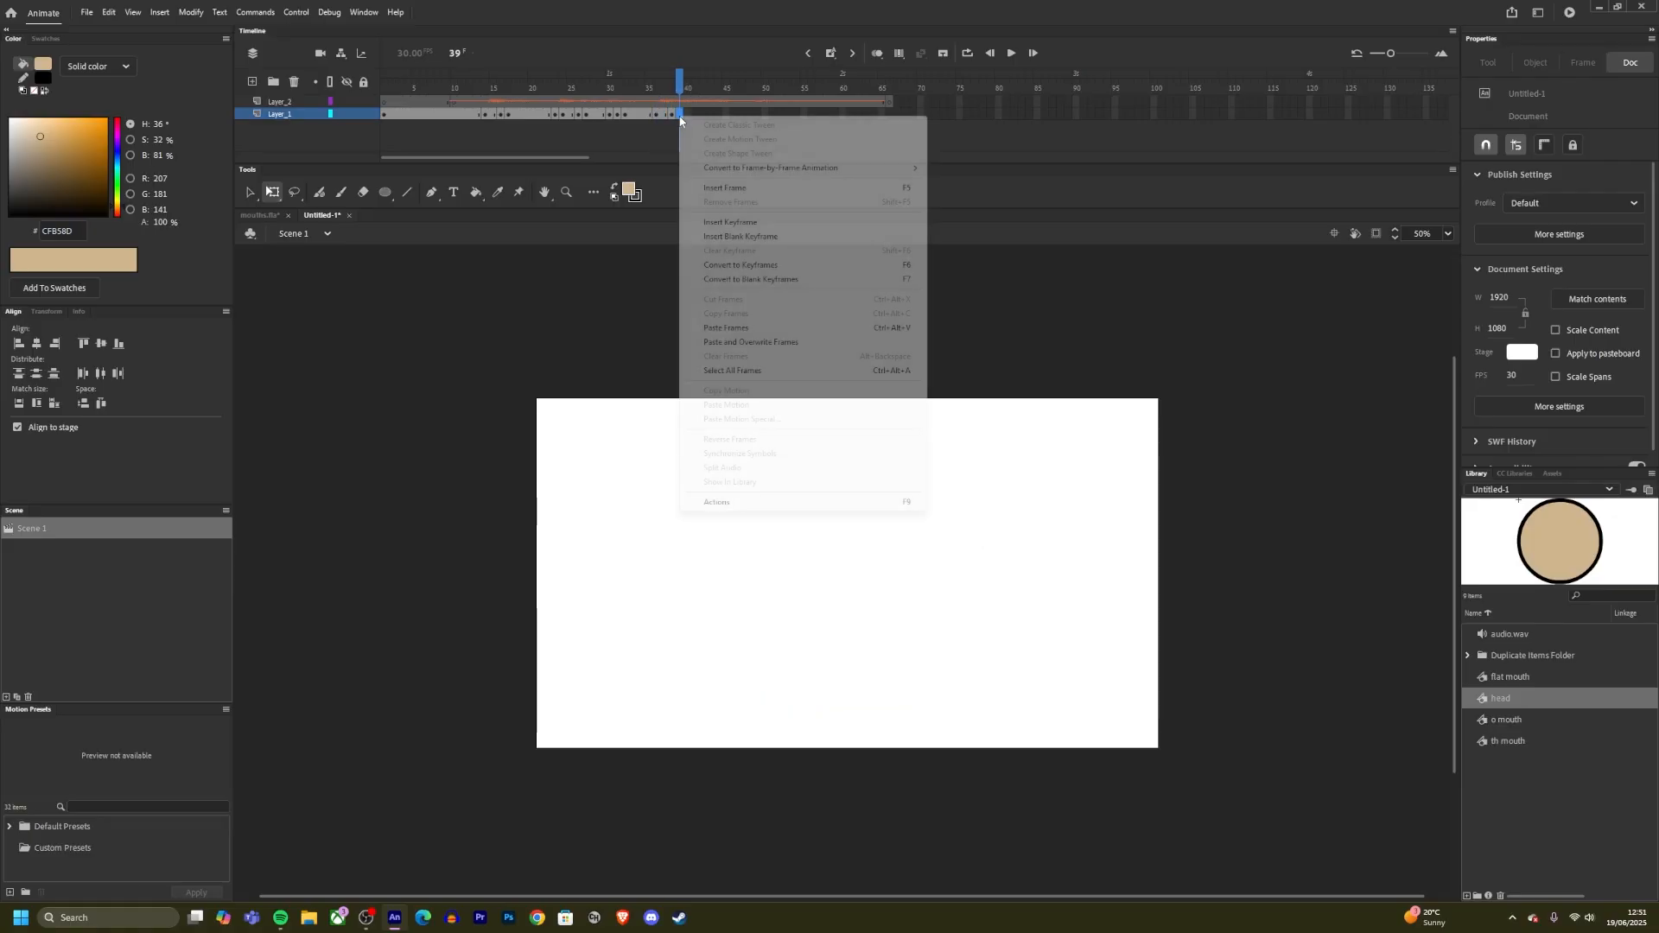
pyautogui.click(728, 223)
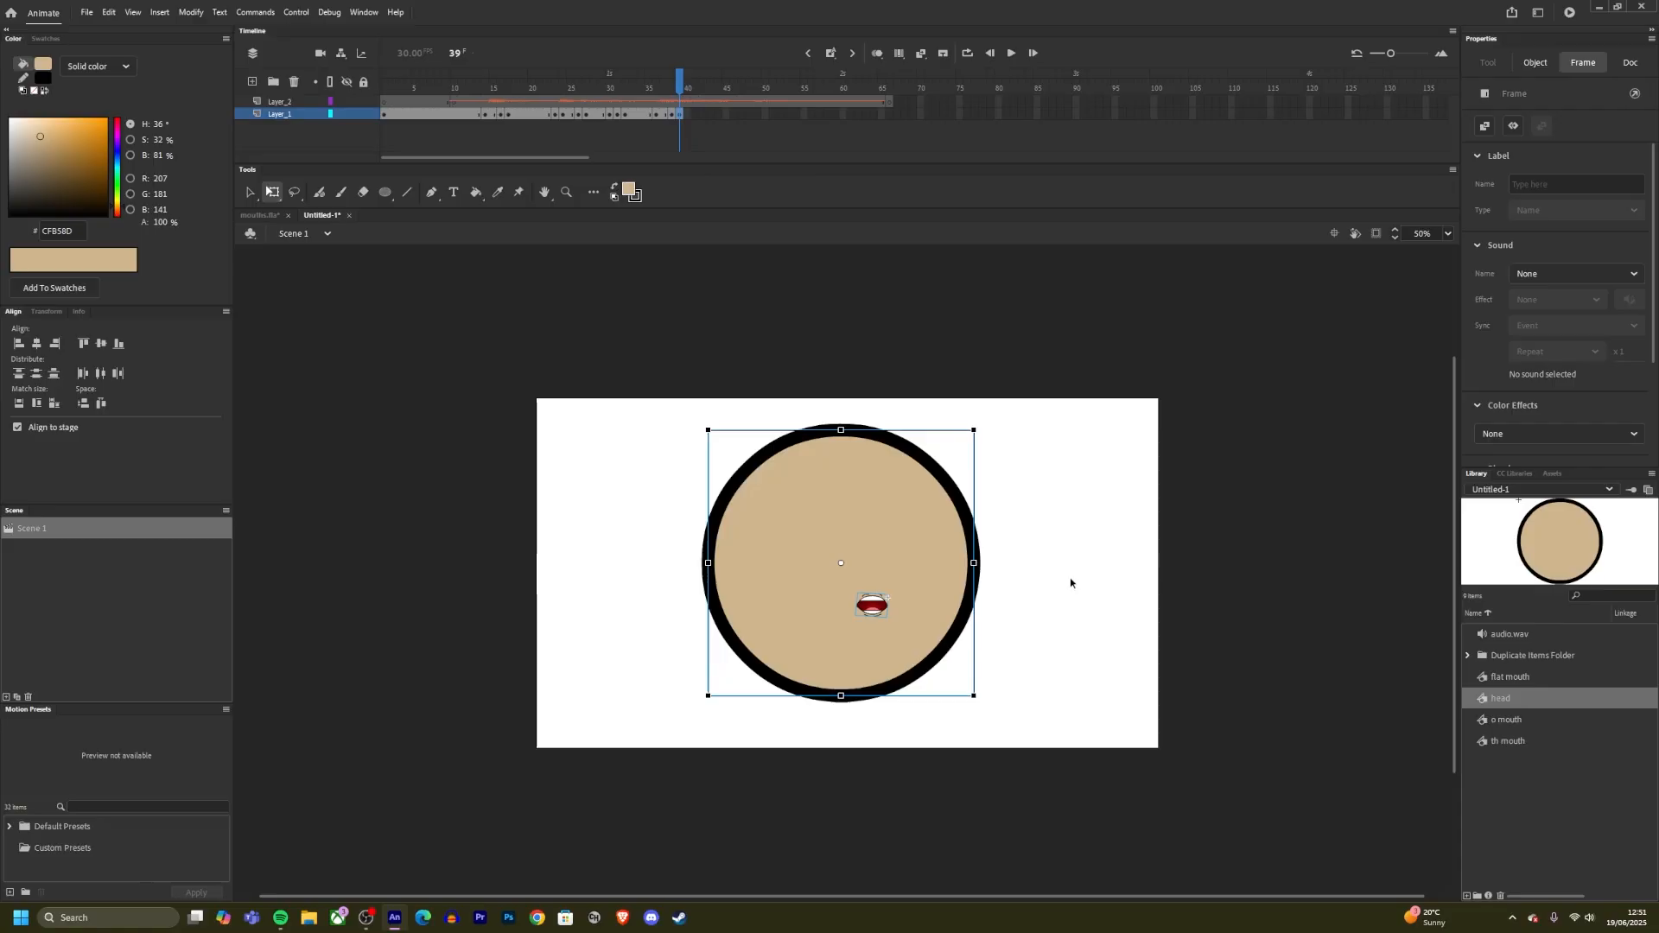
pyautogui.click(871, 602)
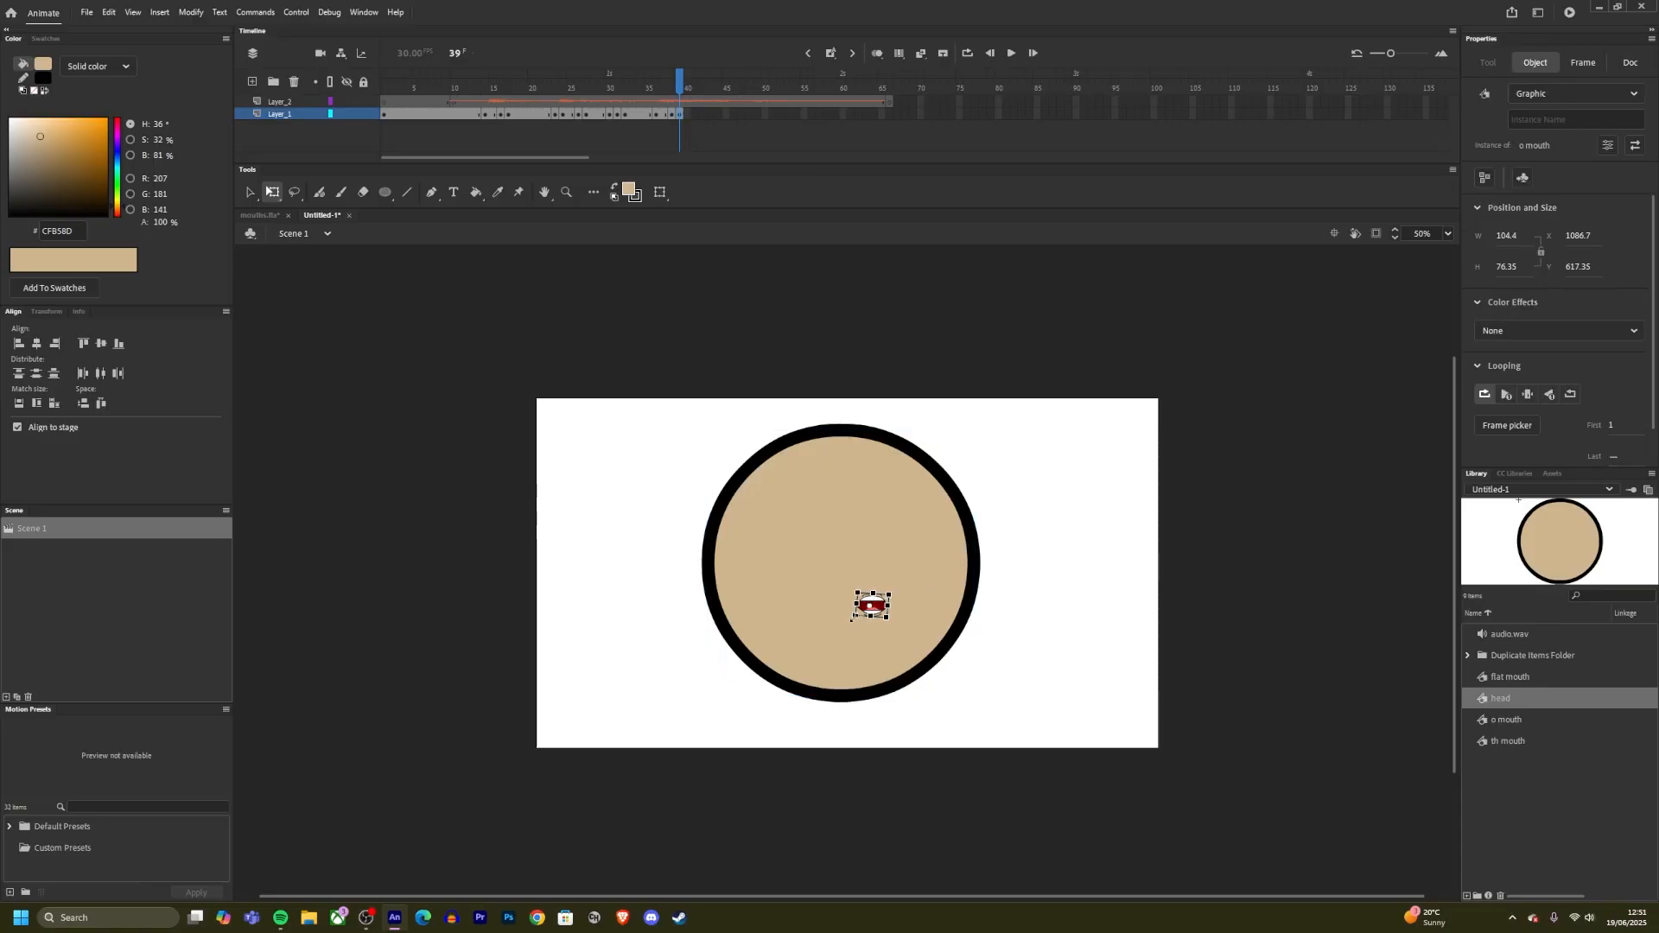
pyautogui.moveTo(854, 617); pyautogui.dragTo(857, 617)
pyautogui.click(1085, 516)
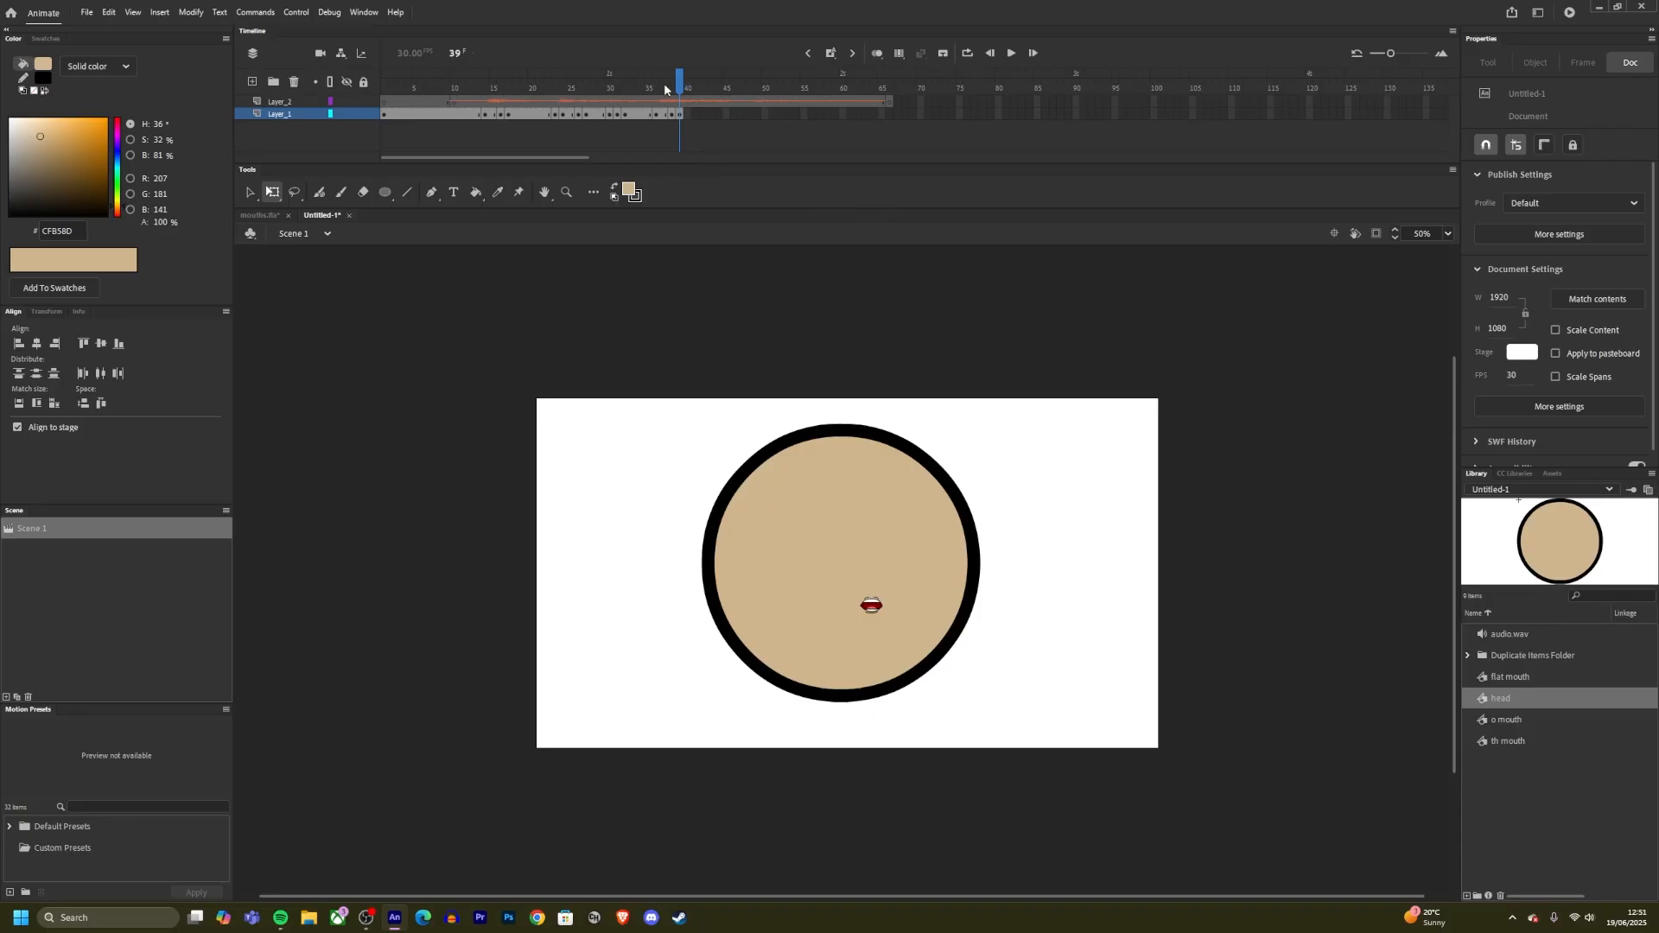
# Step: Review the audio around frame 39 and check the OW mouth in mouths.fla as a possible match
pyautogui.moveTo(664, 83); pyautogui.dragTo(674, 126)
pyautogui.moveTo(680, 85); pyautogui.dragTo(680, 89)
pyautogui.click(259, 216)
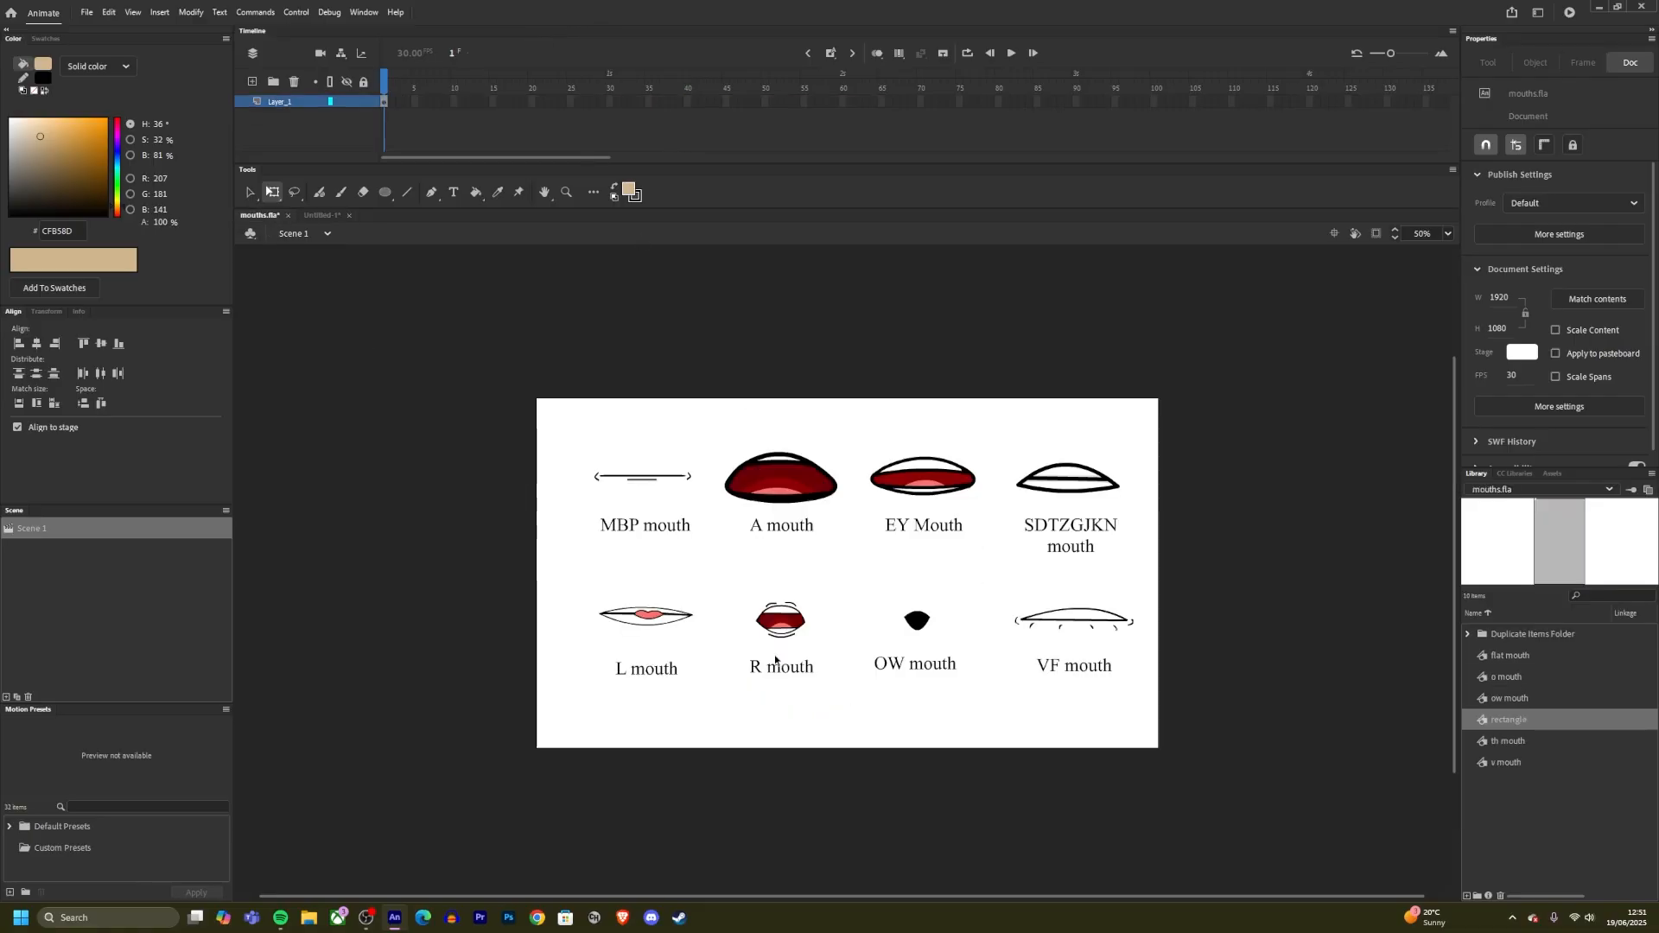
pyautogui.click(921, 622)
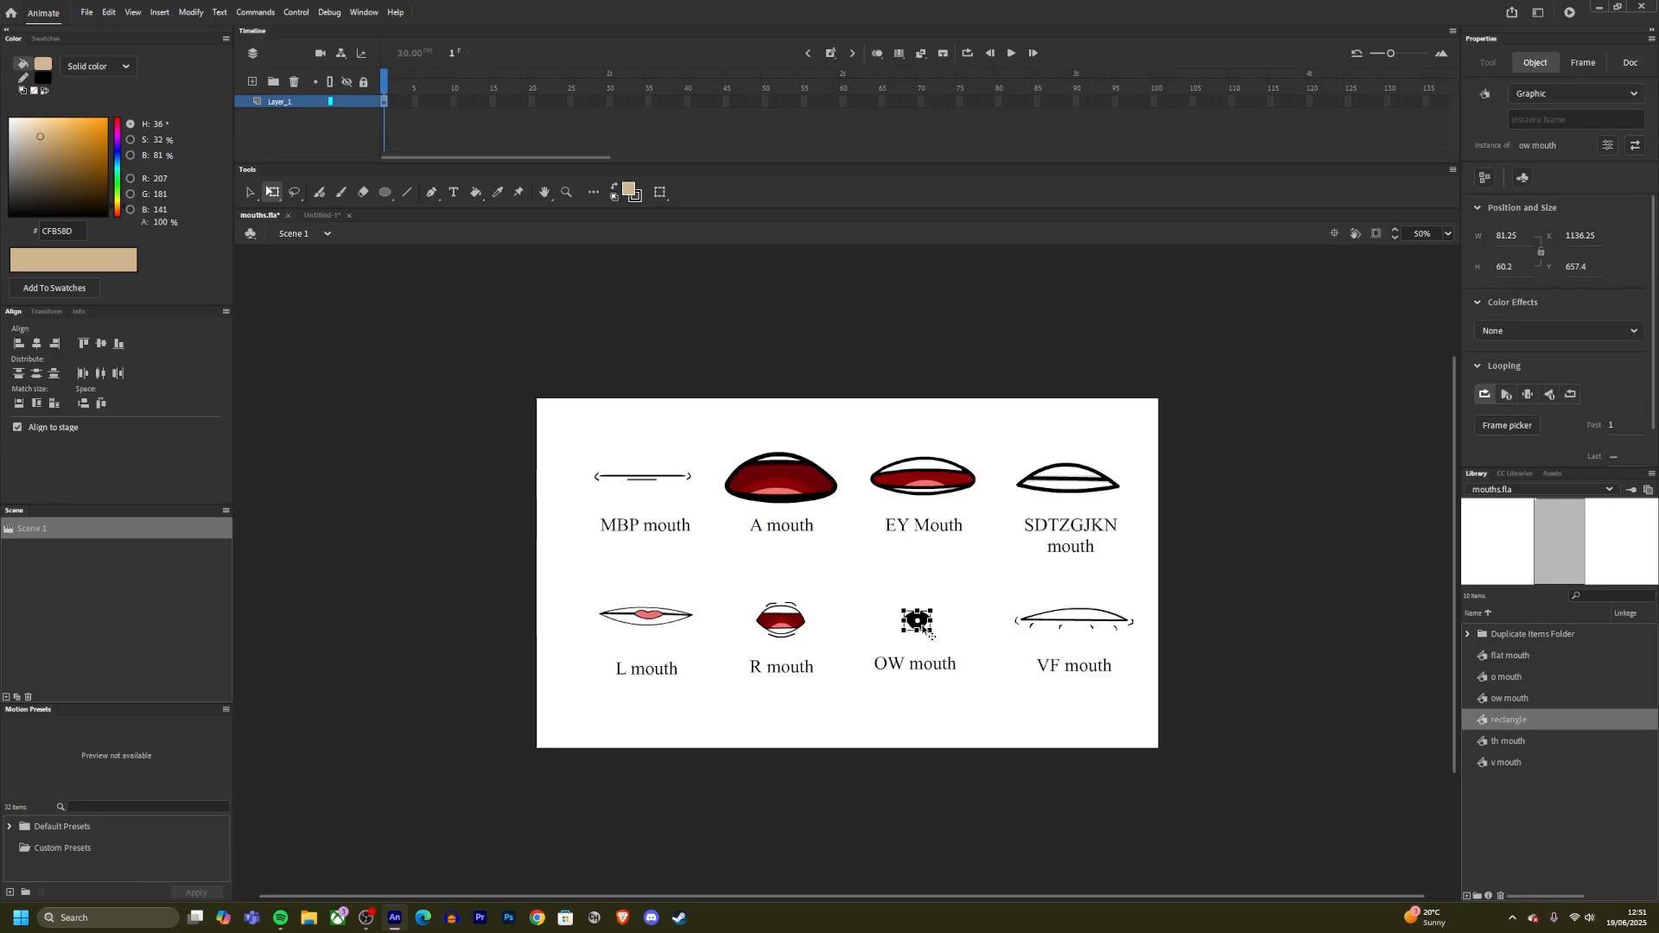
pyautogui.click(370, 361)
pyautogui.click(323, 216)
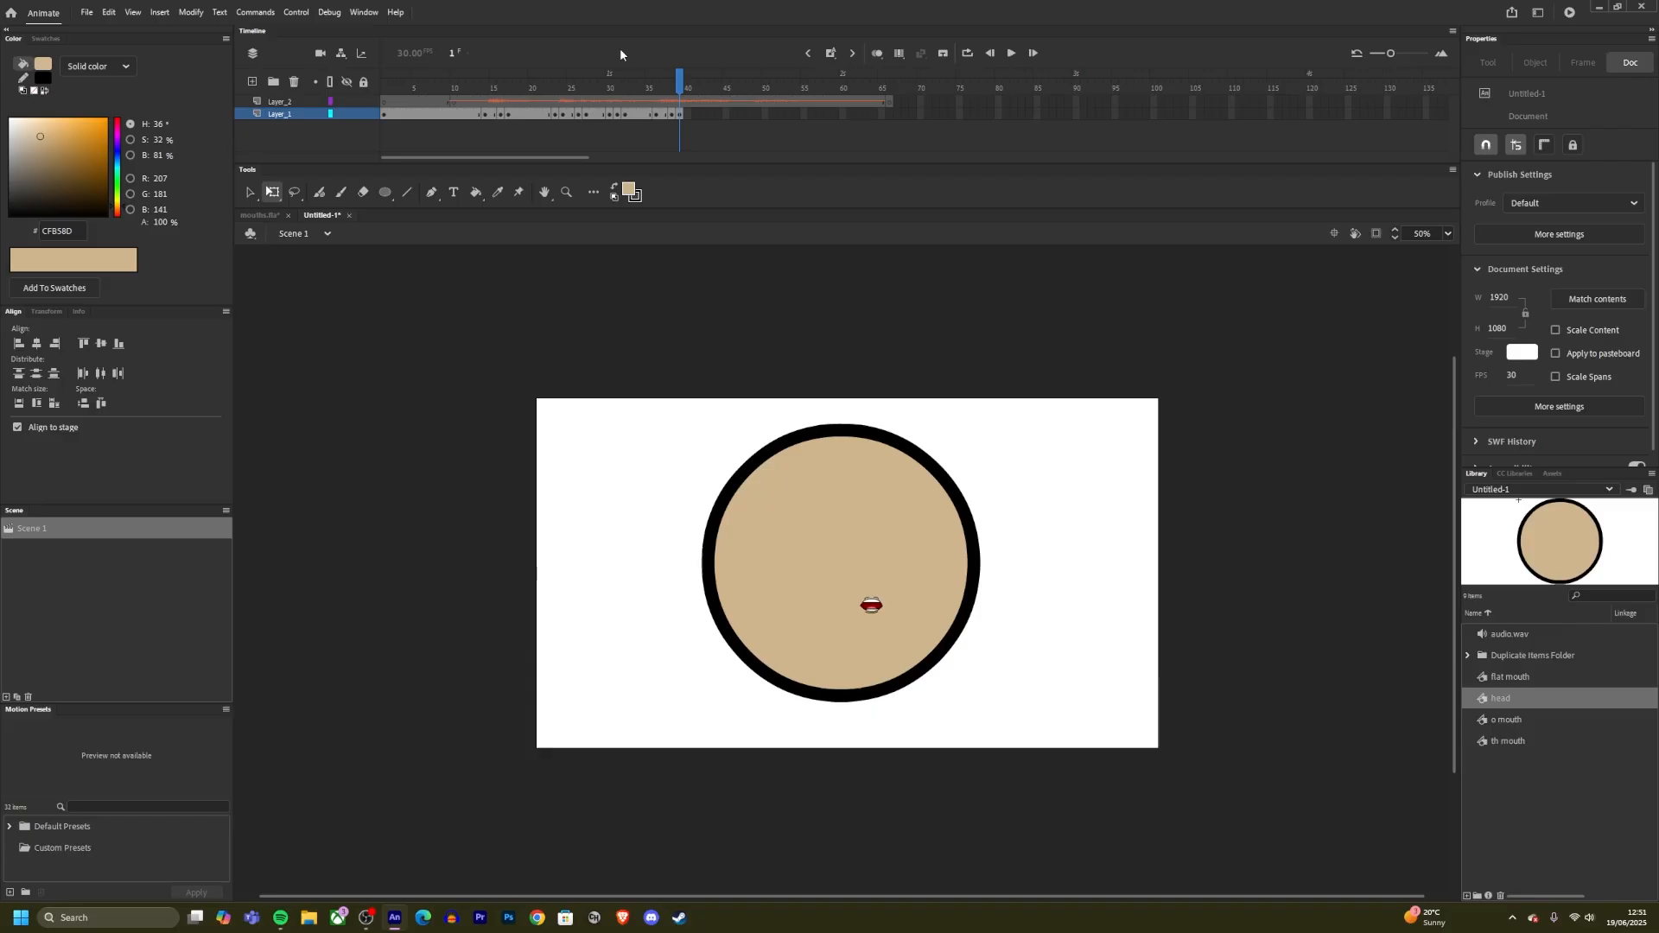
# Step: Copy the open-mouth keyframe at frame 36 and paste it onto frame 42 of the head's layer
pyautogui.moveTo(678, 89); pyautogui.dragTo(658, 118)
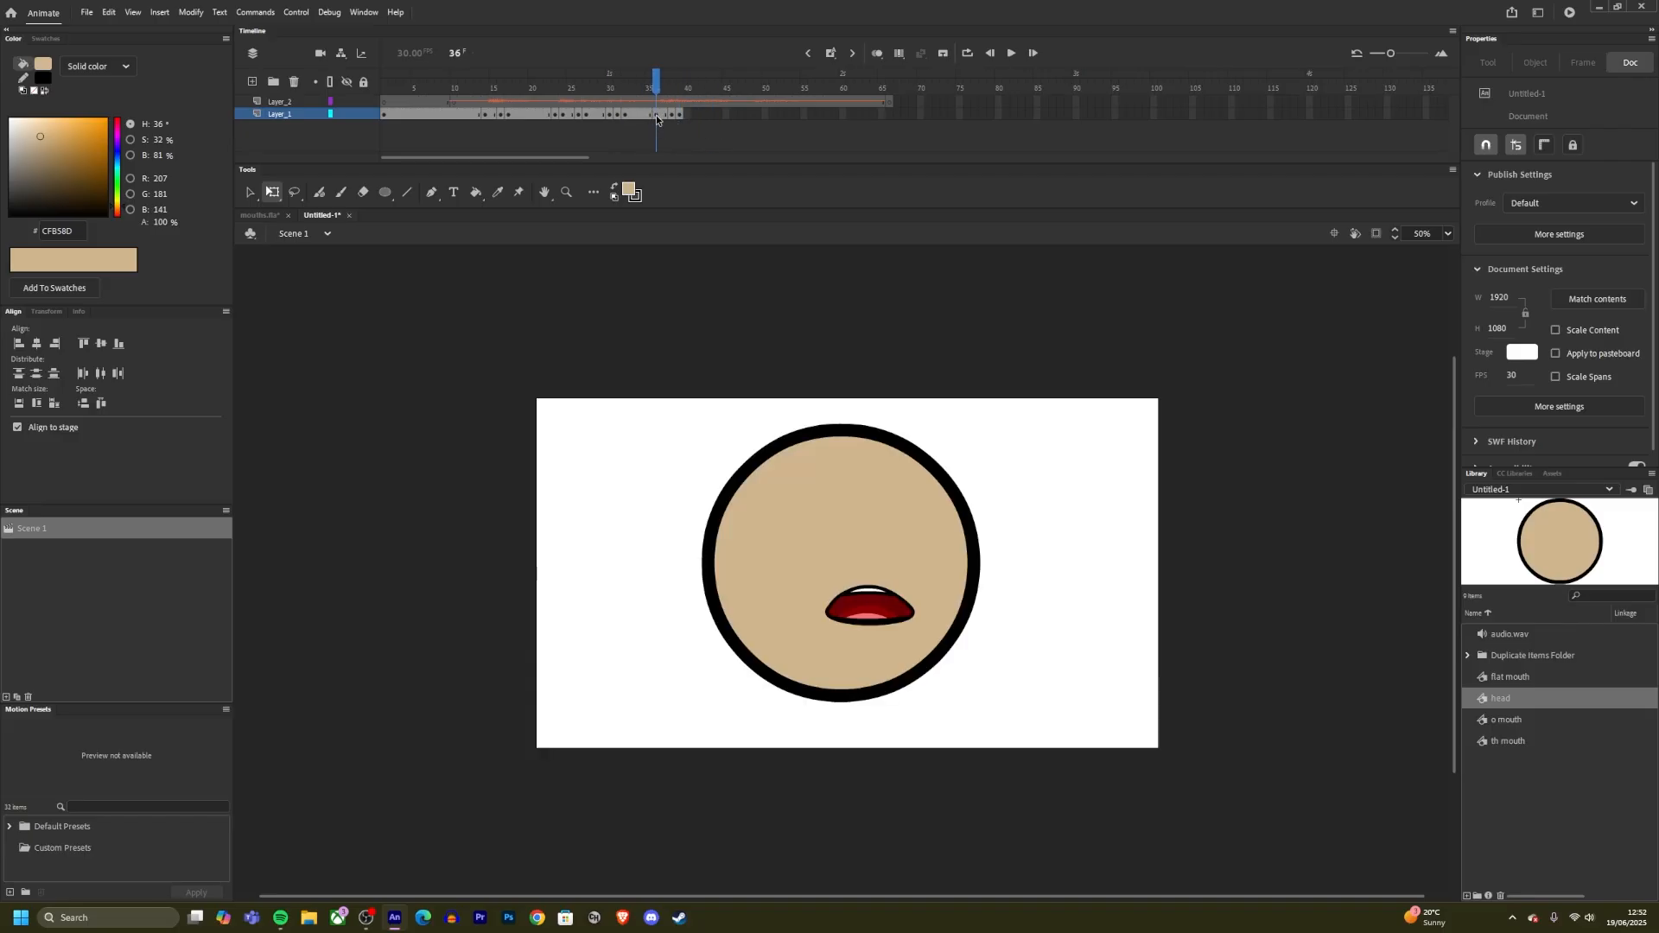
pyautogui.click(655, 113)
pyautogui.rightClick(655, 113)
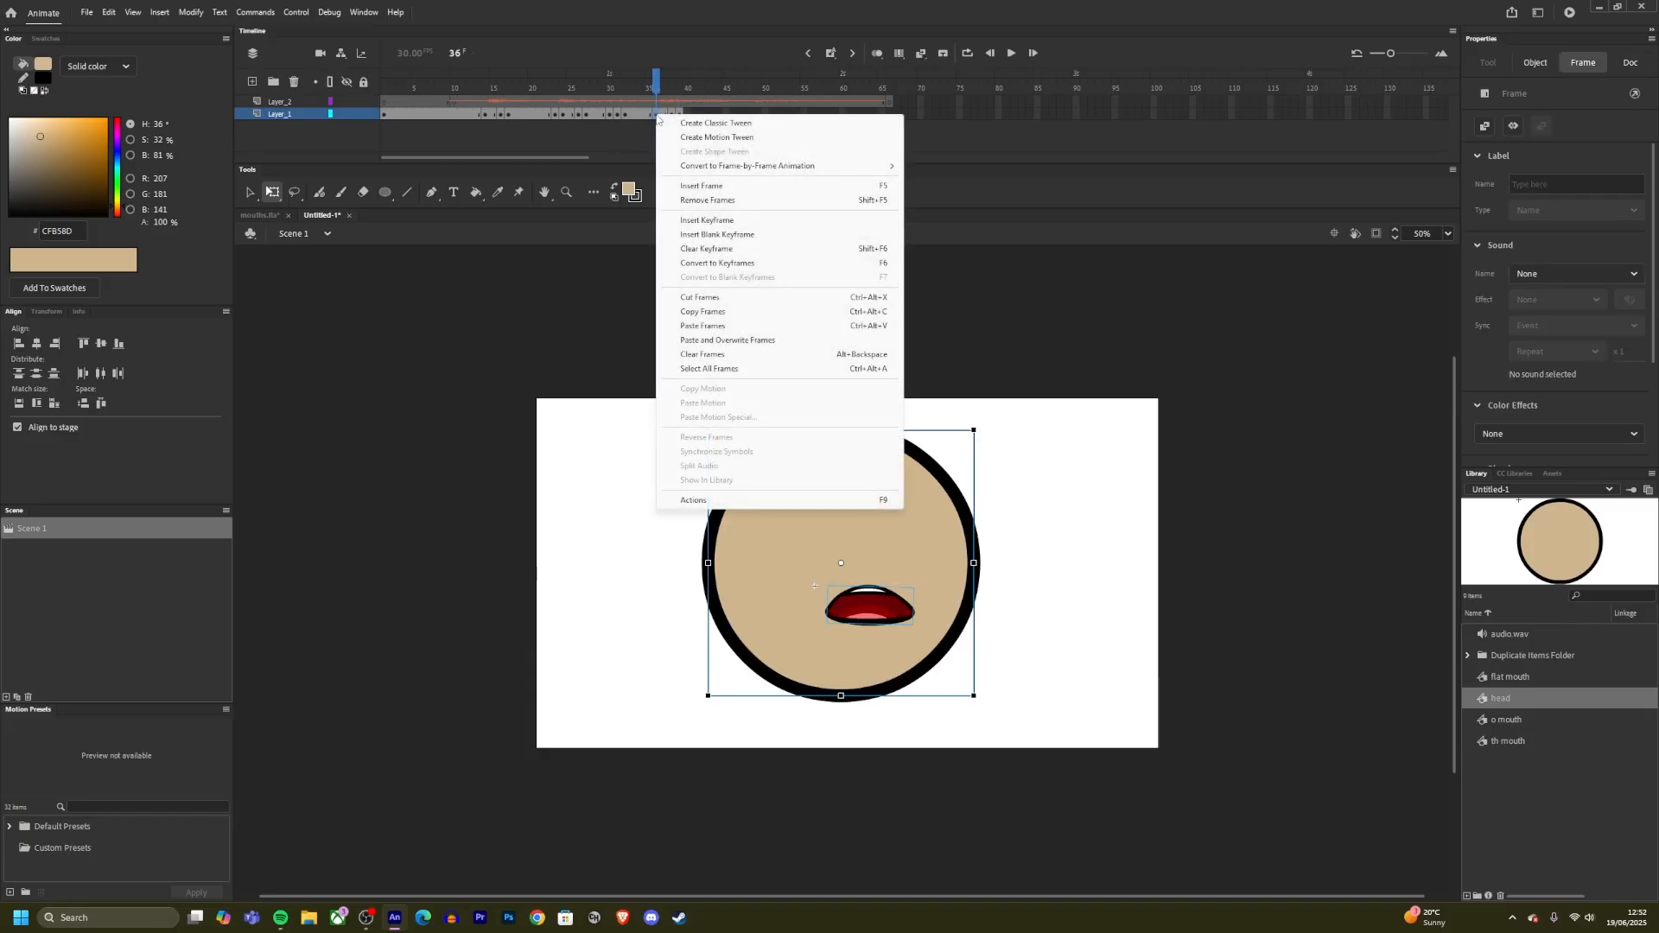
pyautogui.click(704, 313)
pyautogui.moveTo(677, 88); pyautogui.dragTo(703, 122)
pyautogui.rightClick(705, 116)
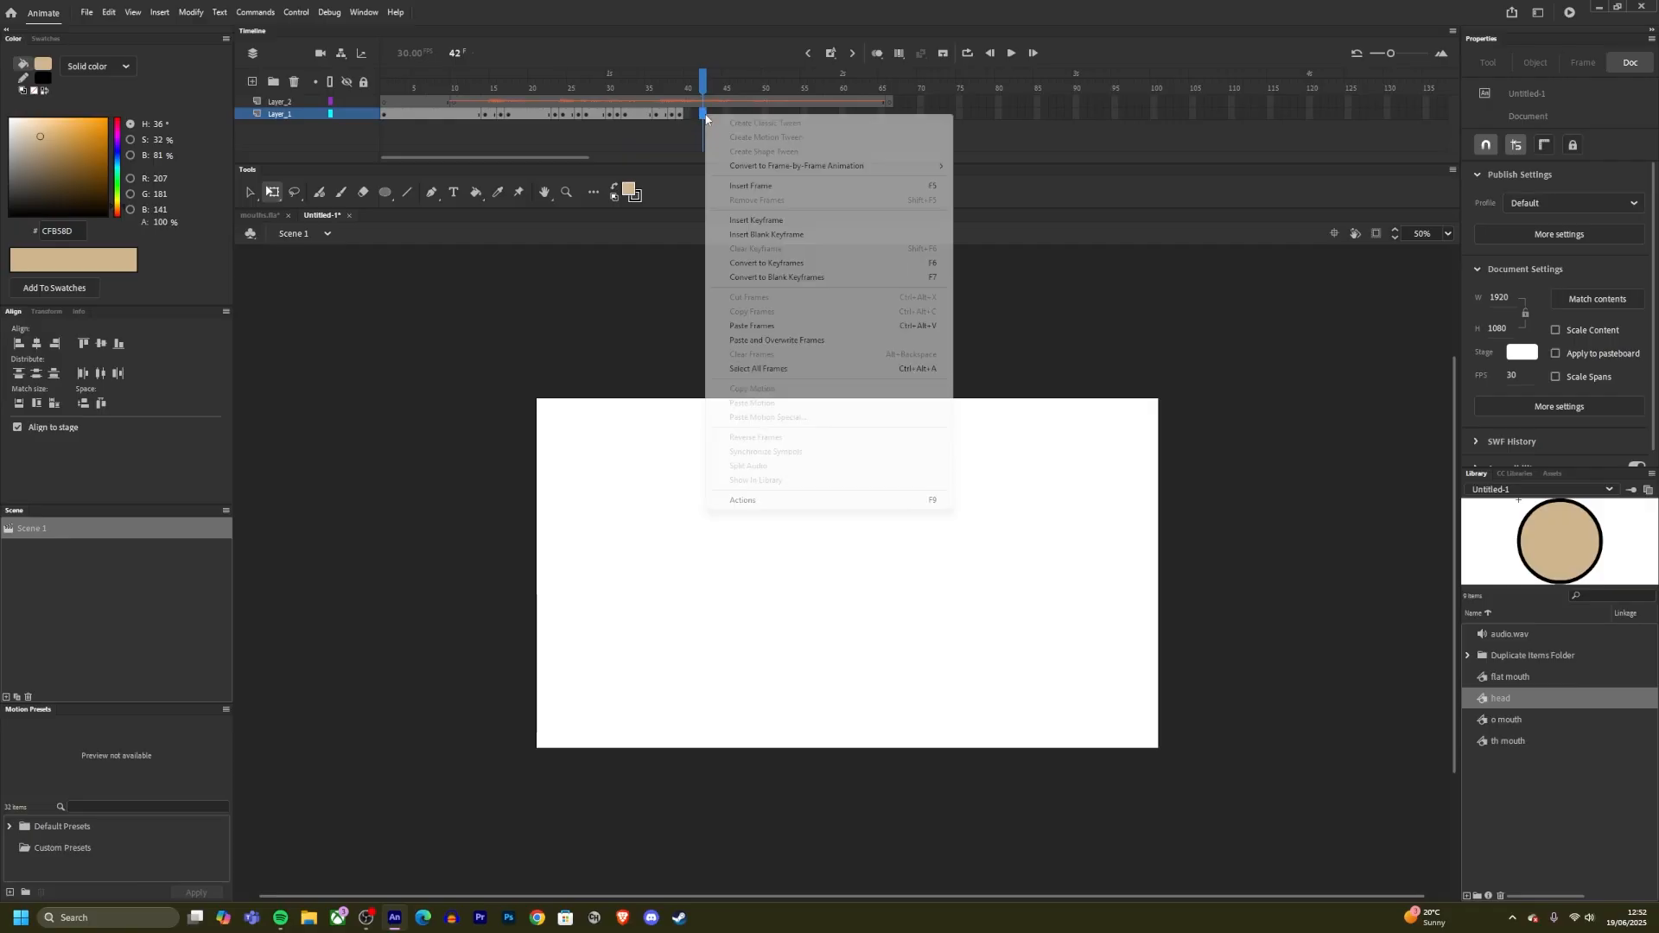
pyautogui.click(751, 325)
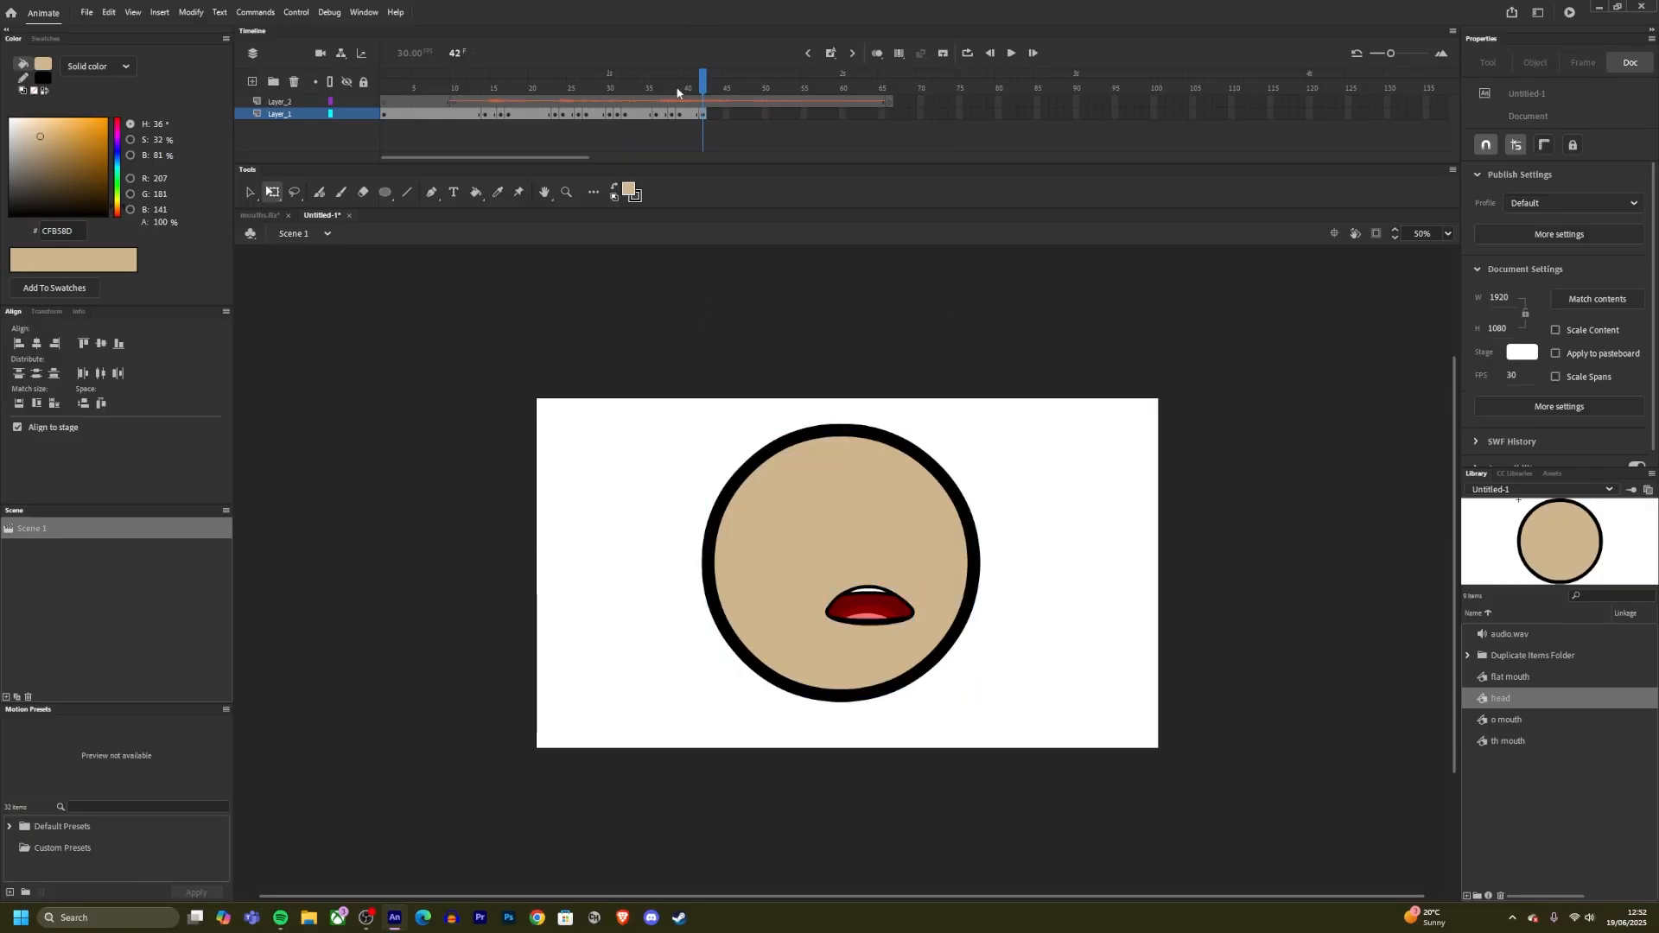
# Step: Copy the EY mouth keyframe at frame 31 and paste it onto frame 45 of the head's layer
pyautogui.moveTo(679, 92); pyautogui.dragTo(616, 121)
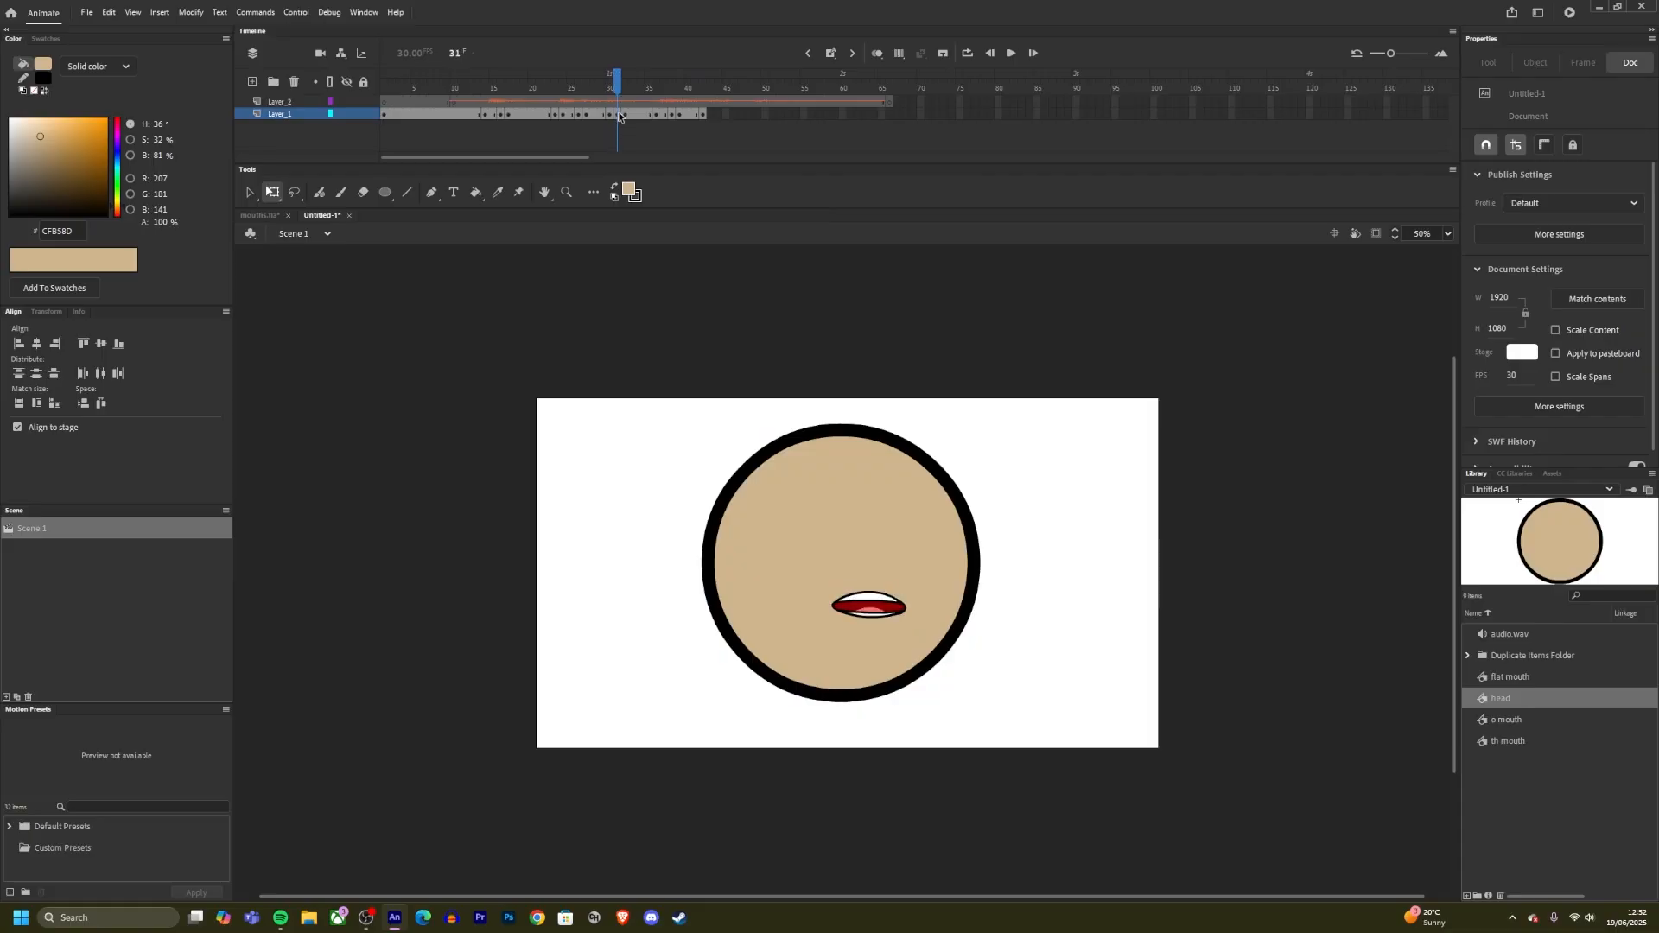
pyautogui.rightClick(618, 114)
pyautogui.click(654, 315)
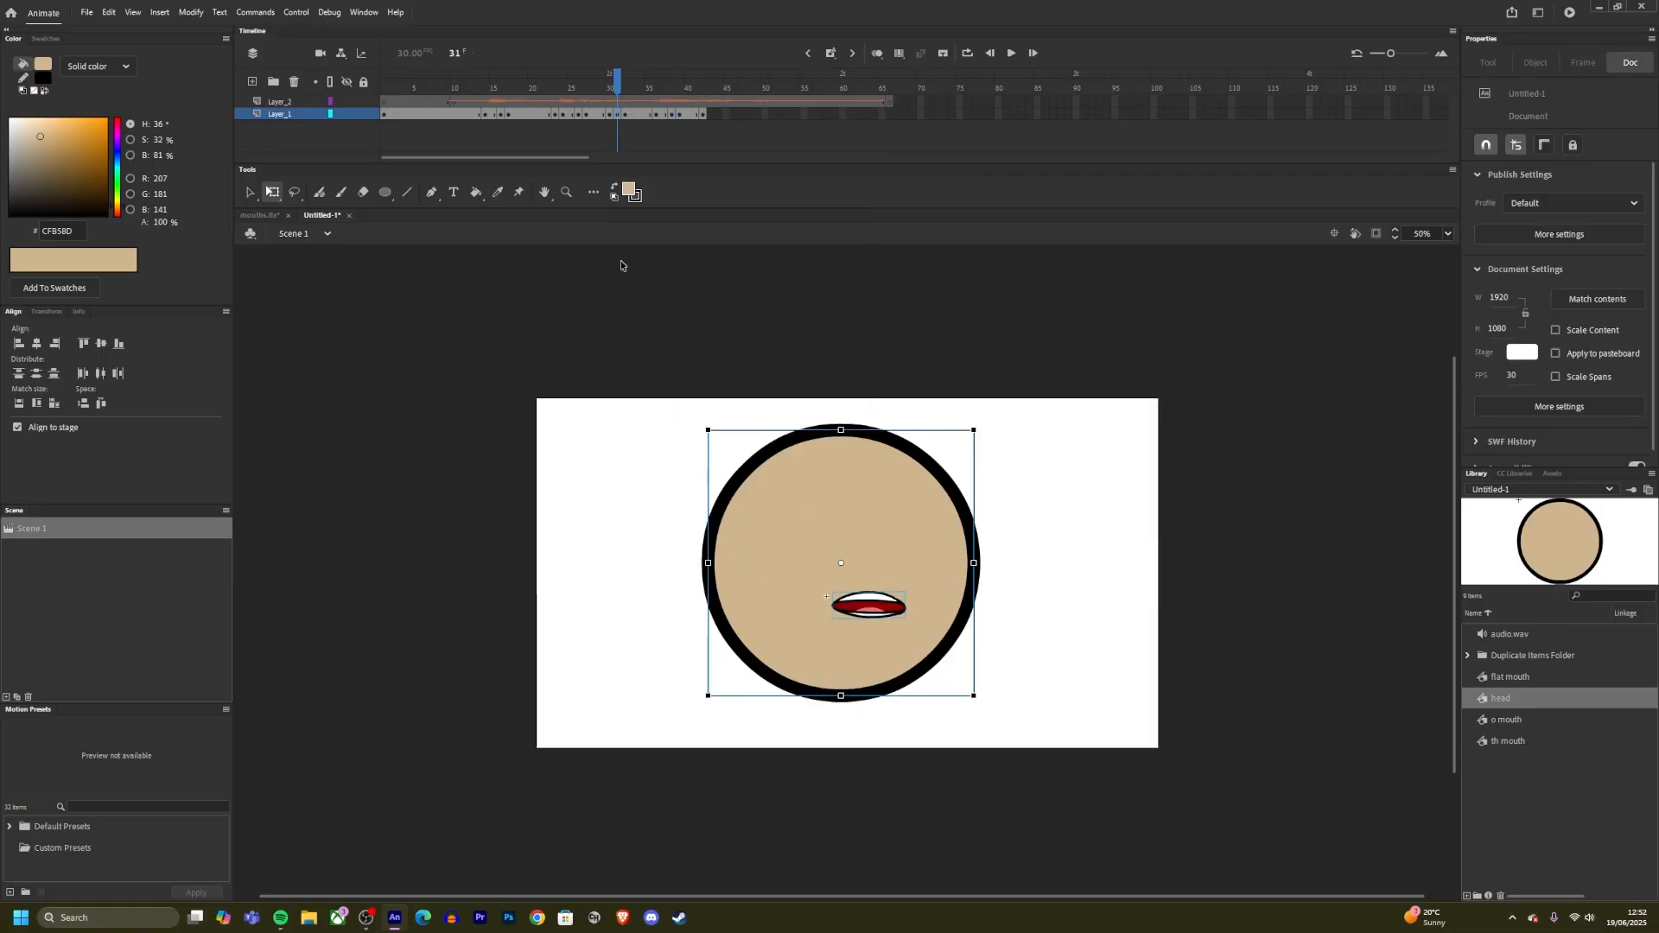
pyautogui.moveTo(685, 84); pyautogui.dragTo(726, 122)
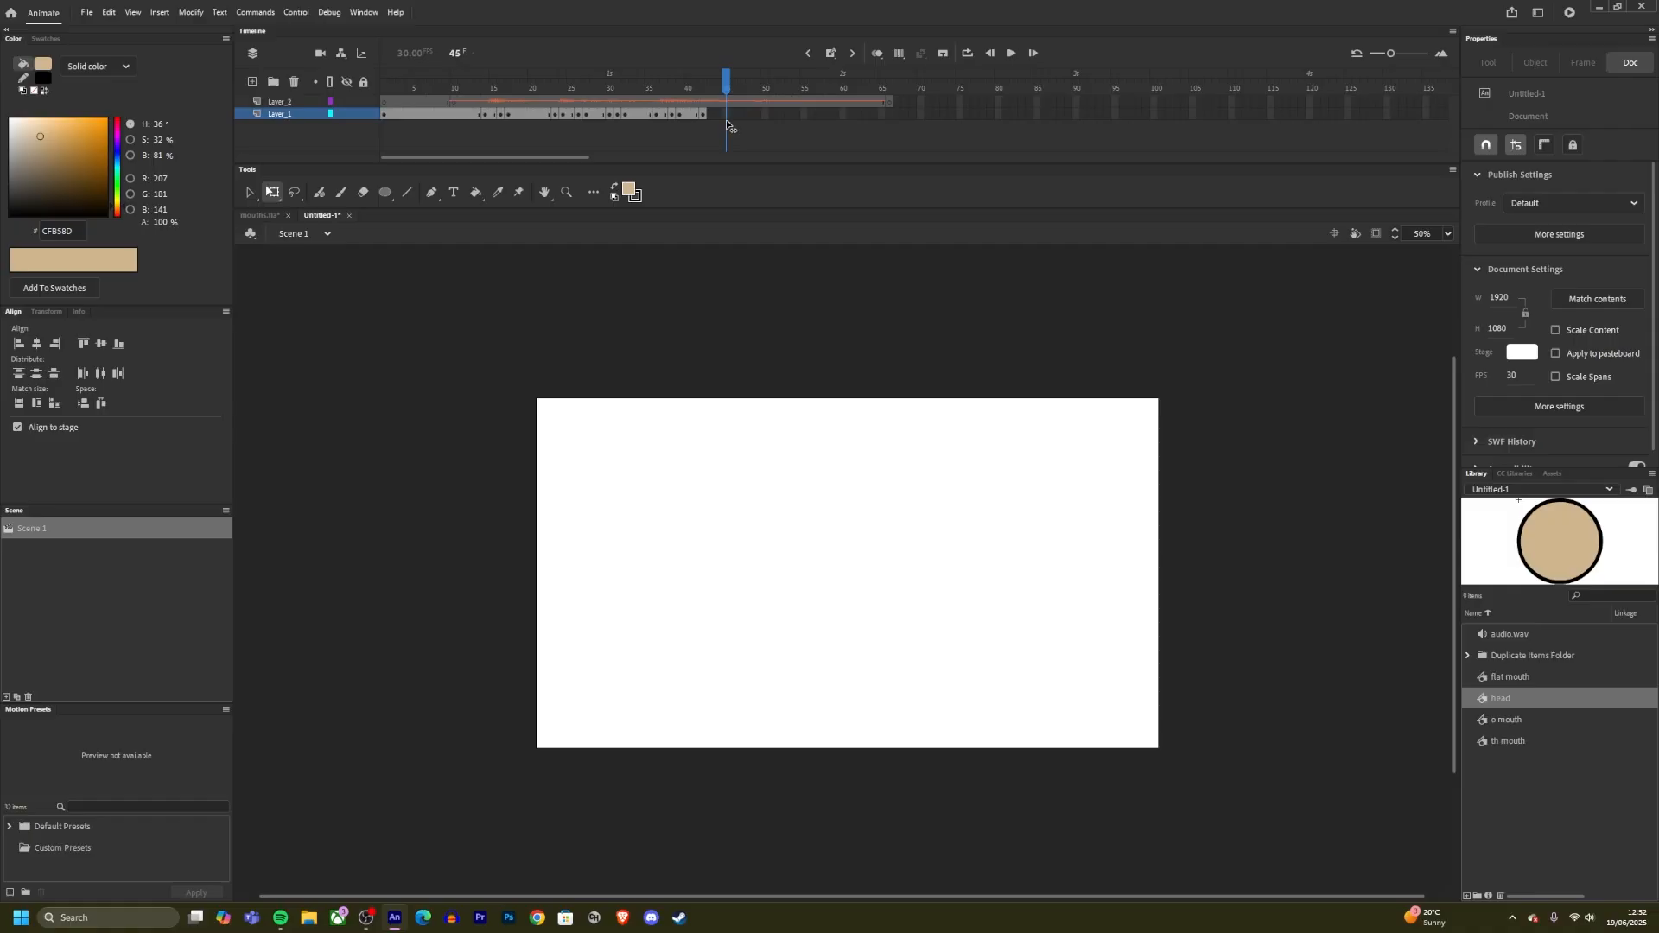
pyautogui.rightClick(726, 113)
pyautogui.click(762, 327)
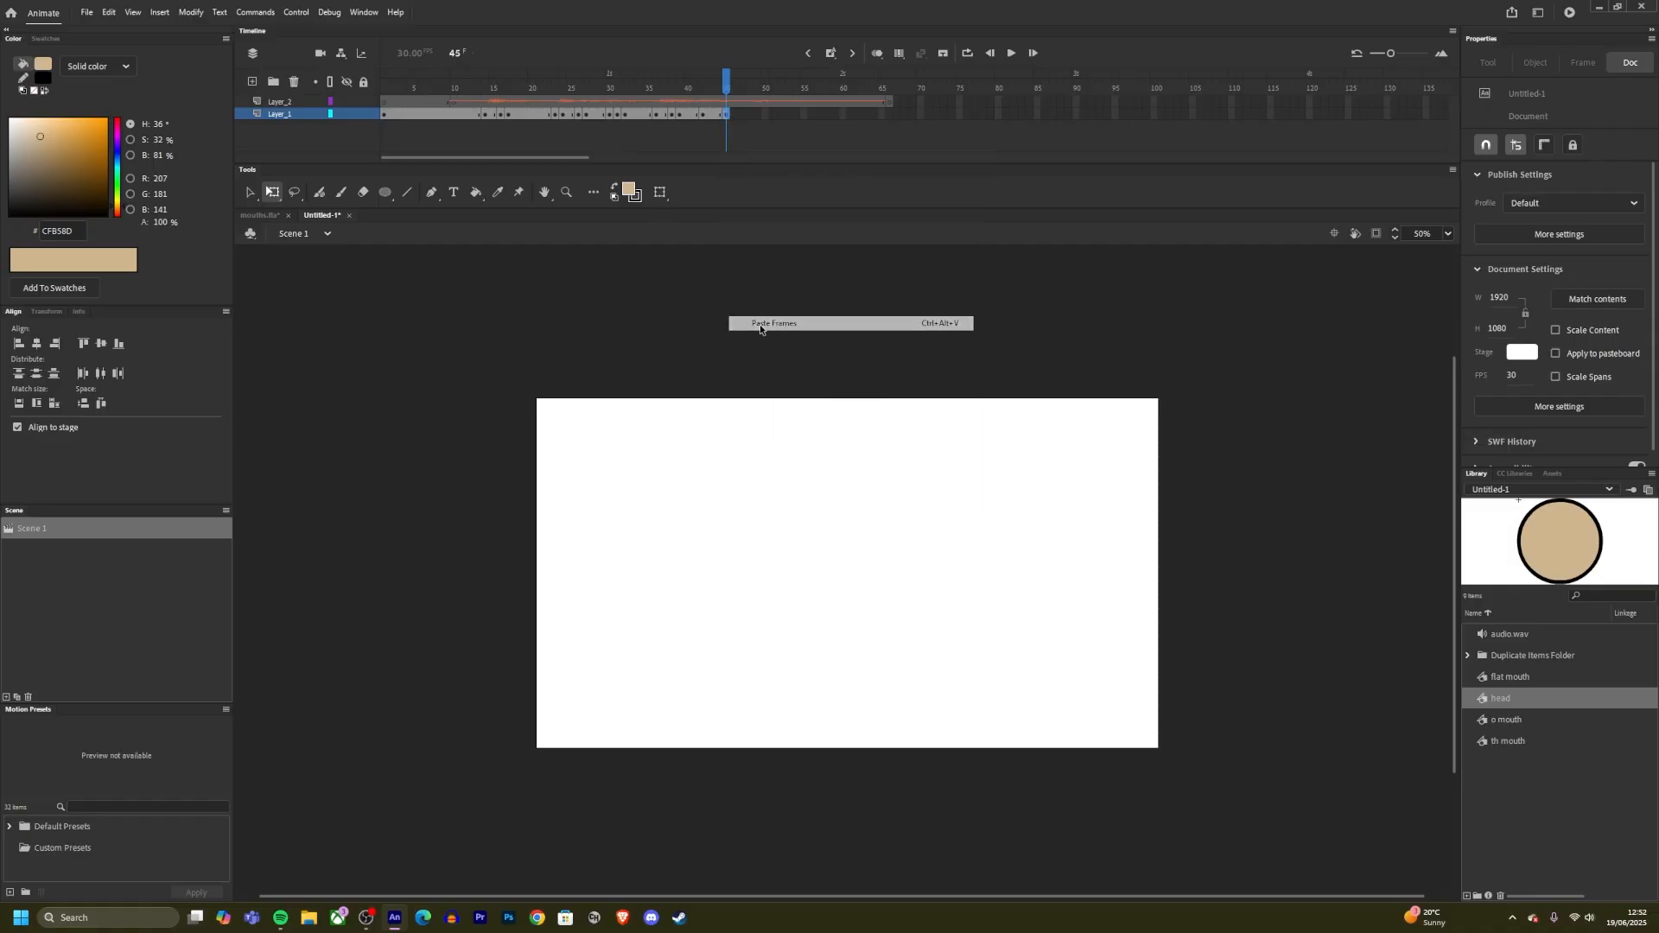
# Step: Copy the teeth mouth keyframe at frame 29 and paste it onto frame 46 of the head's layer
pyautogui.click(648, 105)
pyautogui.moveTo(648, 106); pyautogui.dragTo(598, 123)
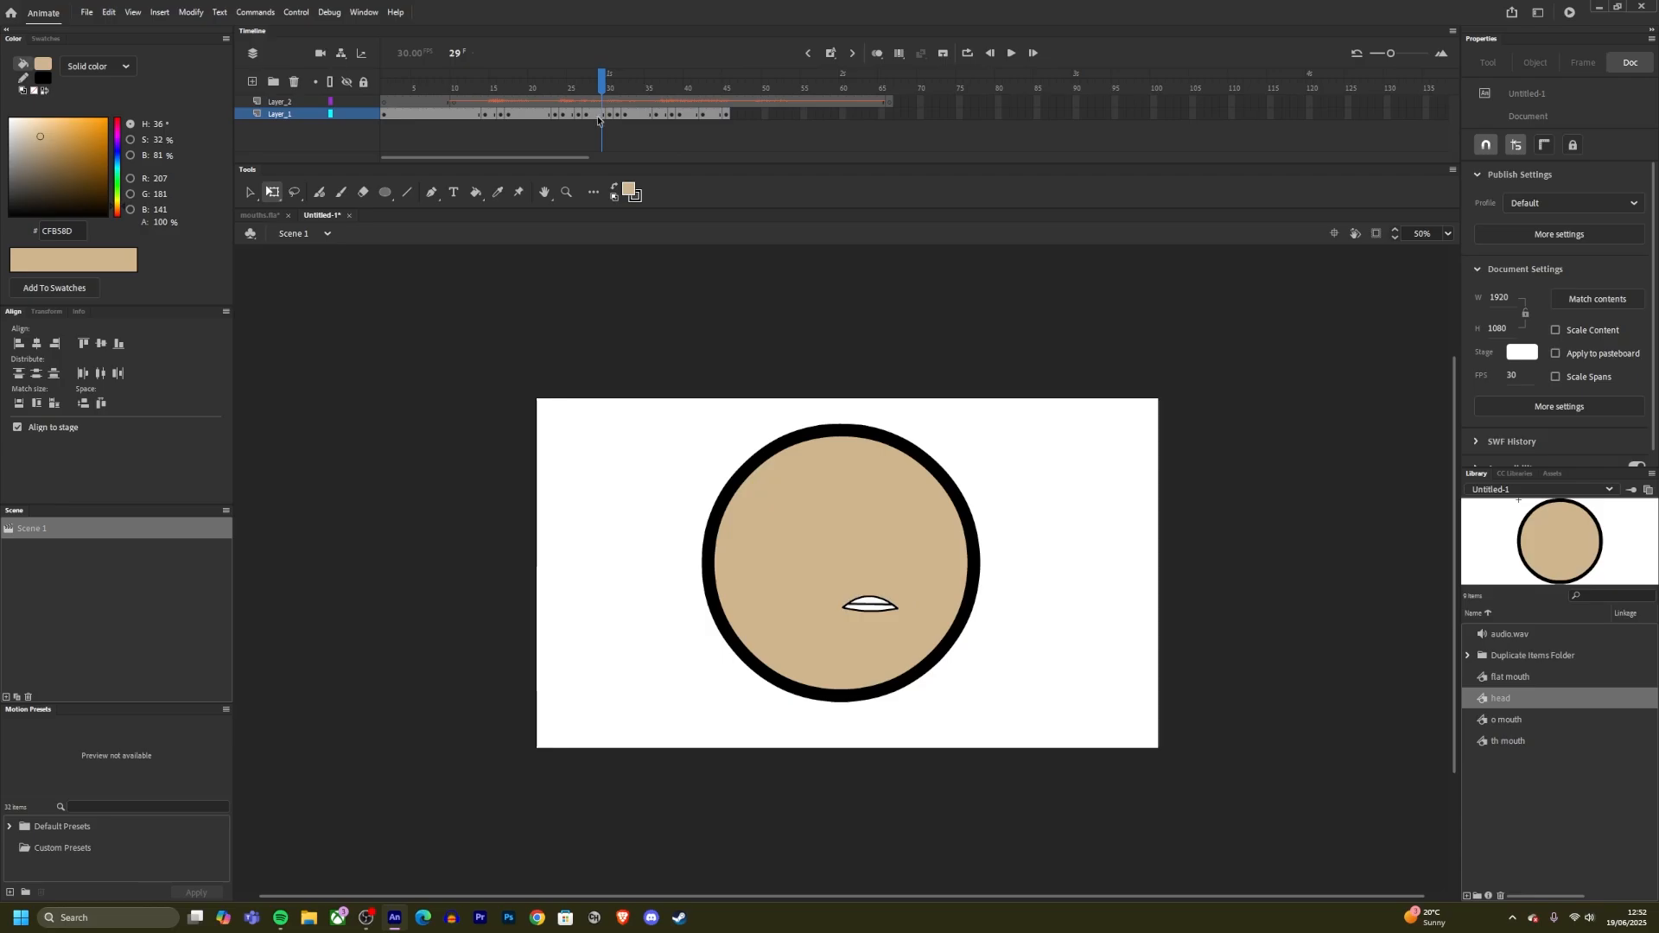
pyautogui.rightClick(596, 115)
pyautogui.click(650, 328)
pyautogui.moveTo(702, 90); pyautogui.dragTo(735, 107)
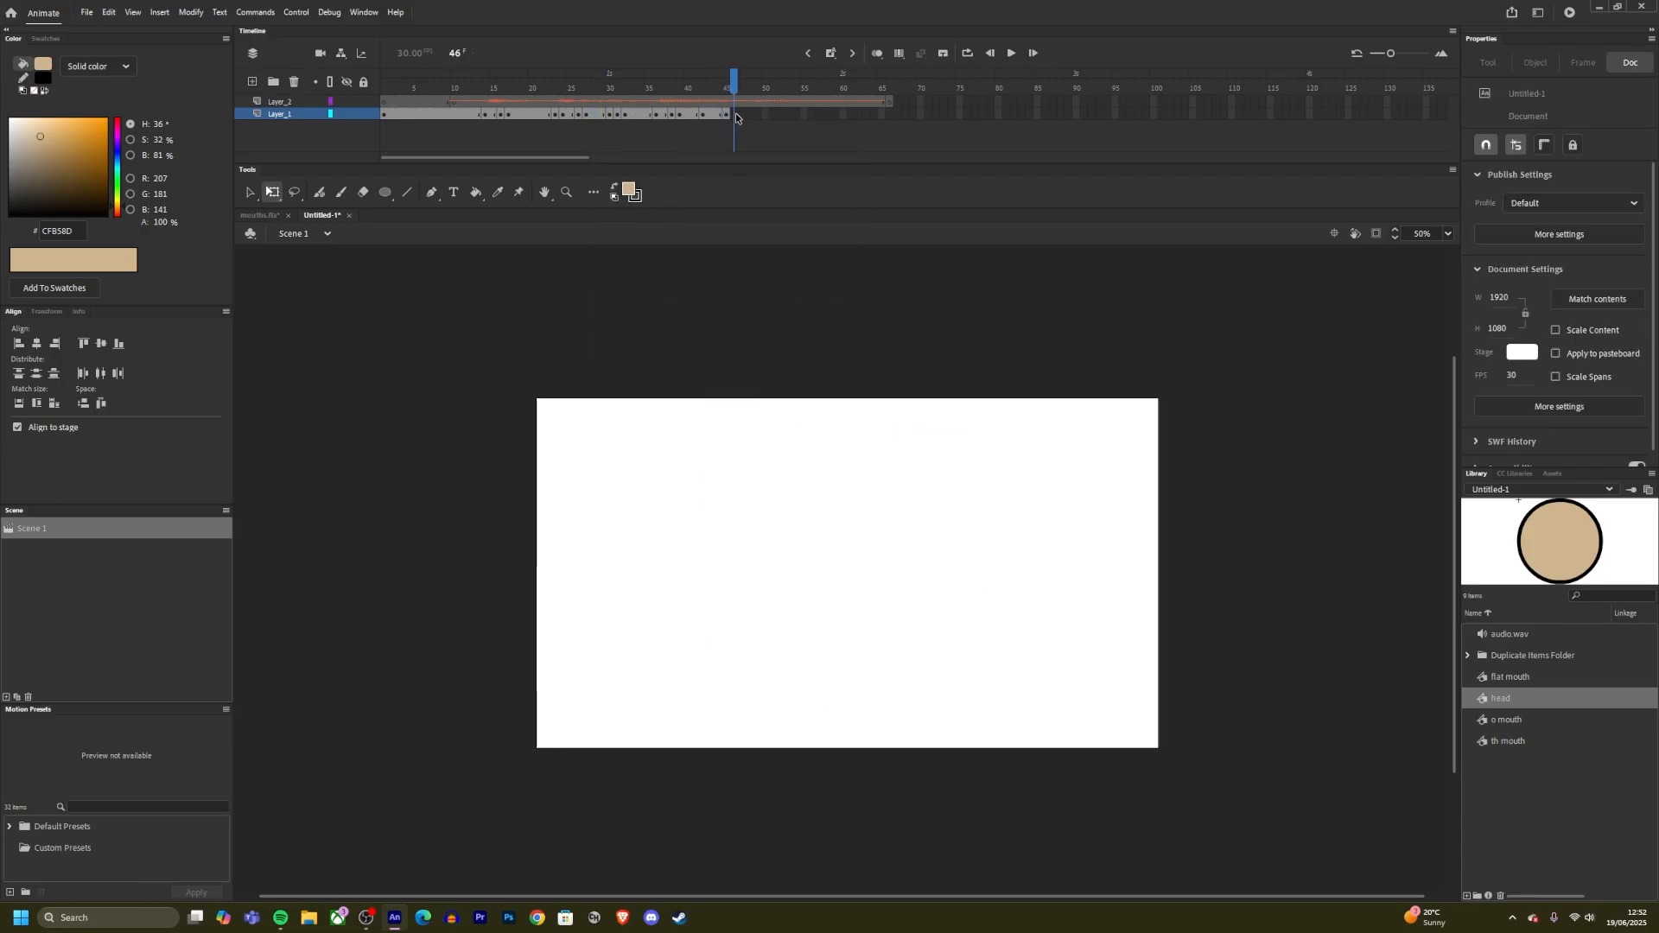
pyautogui.rightClick(736, 114)
pyautogui.click(787, 326)
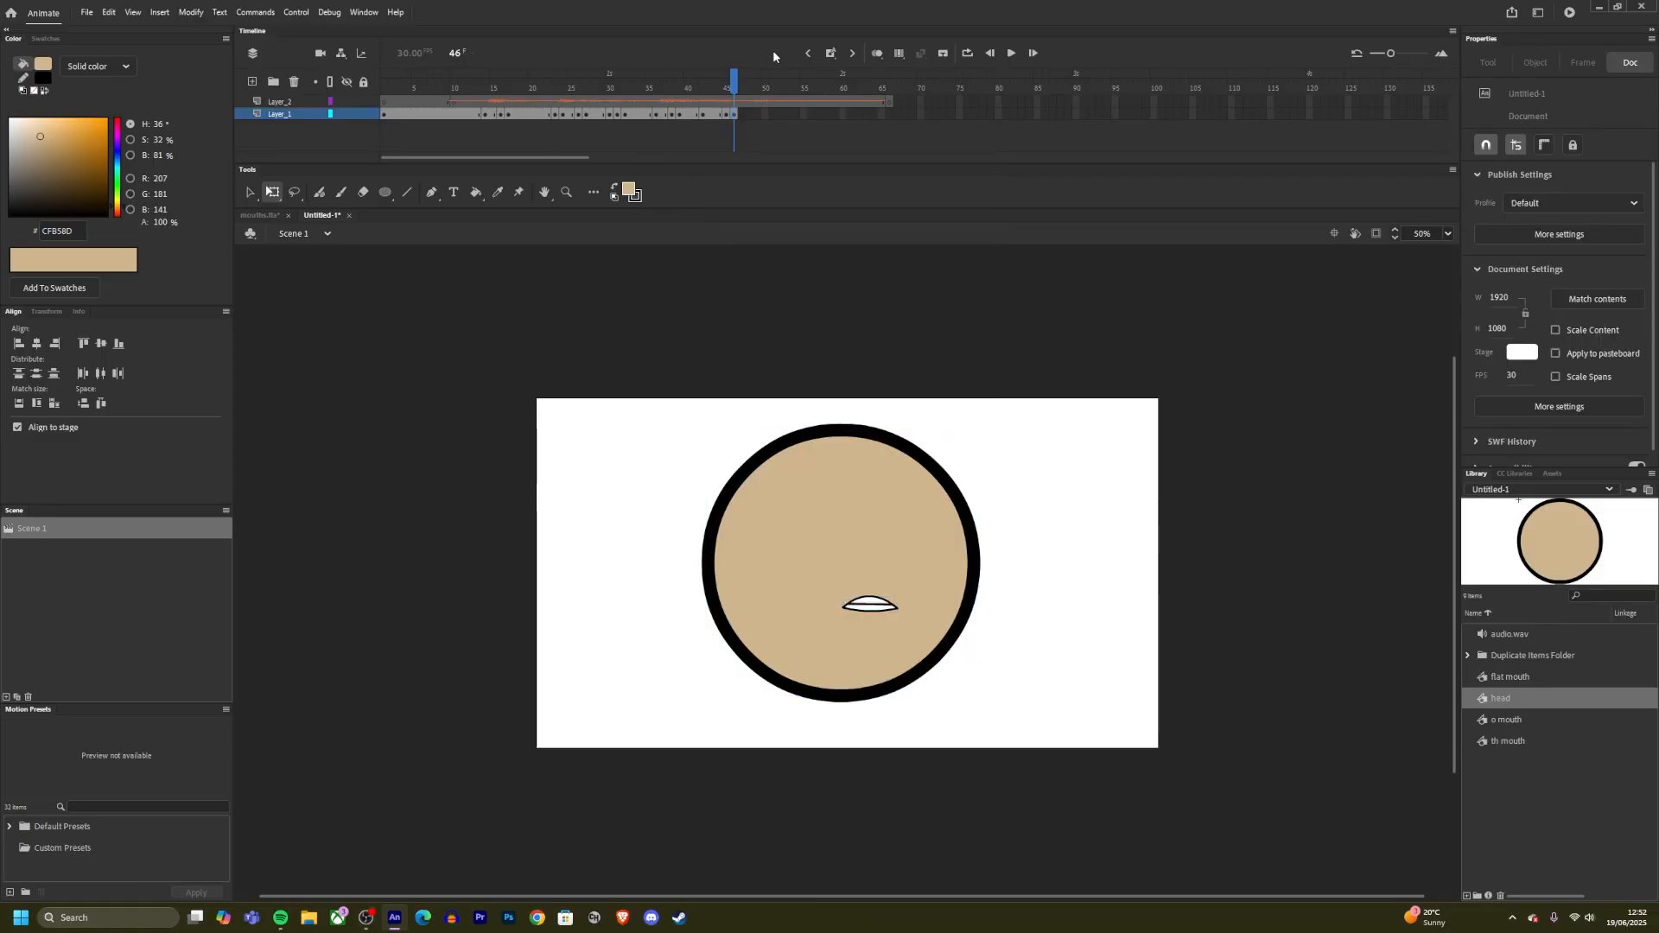
# Step: Copy the EY mouth keyframe at frame 45 and paste it onto frame 48 of the head's layer
pyautogui.moveTo(725, 90)
pyautogui.mouseDown()
pyautogui.moveTo(620, 92)
pyautogui.moveTo(750, 101)
pyautogui.moveTo(727, 121)
pyautogui.mouseUp()
pyautogui.rightClick(727, 115)
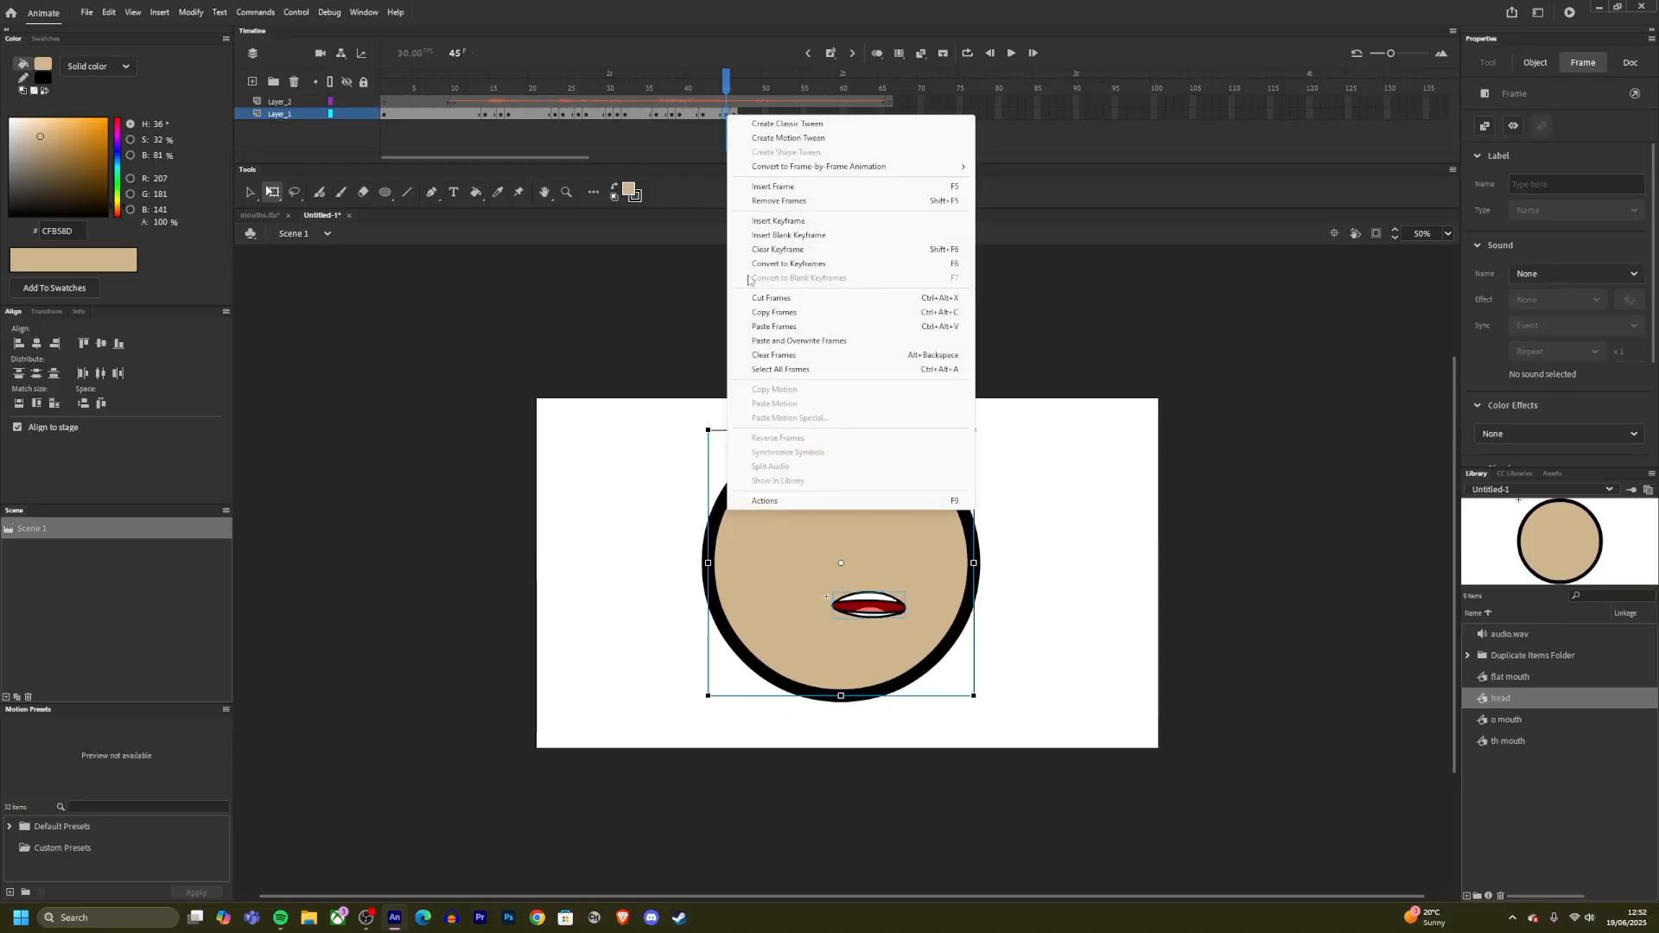
pyautogui.click(782, 313)
pyautogui.click(578, 288)
pyautogui.moveTo(737, 84); pyautogui.dragTo(751, 118)
pyautogui.click(751, 115)
pyautogui.rightClick(752, 115)
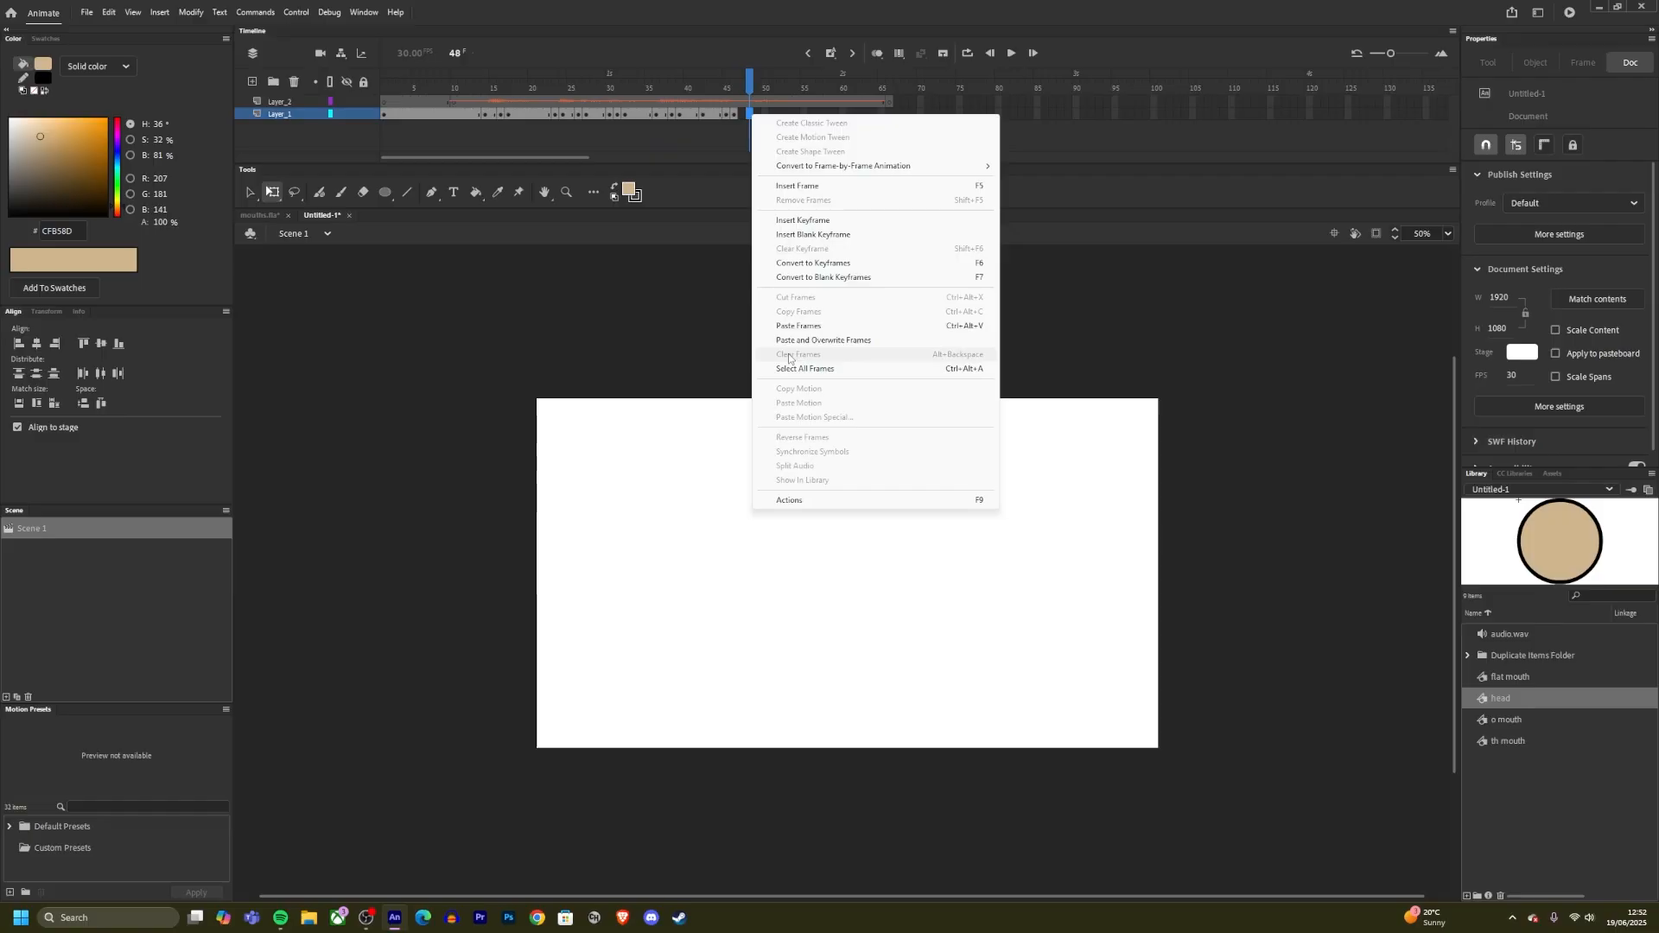
pyautogui.click(804, 325)
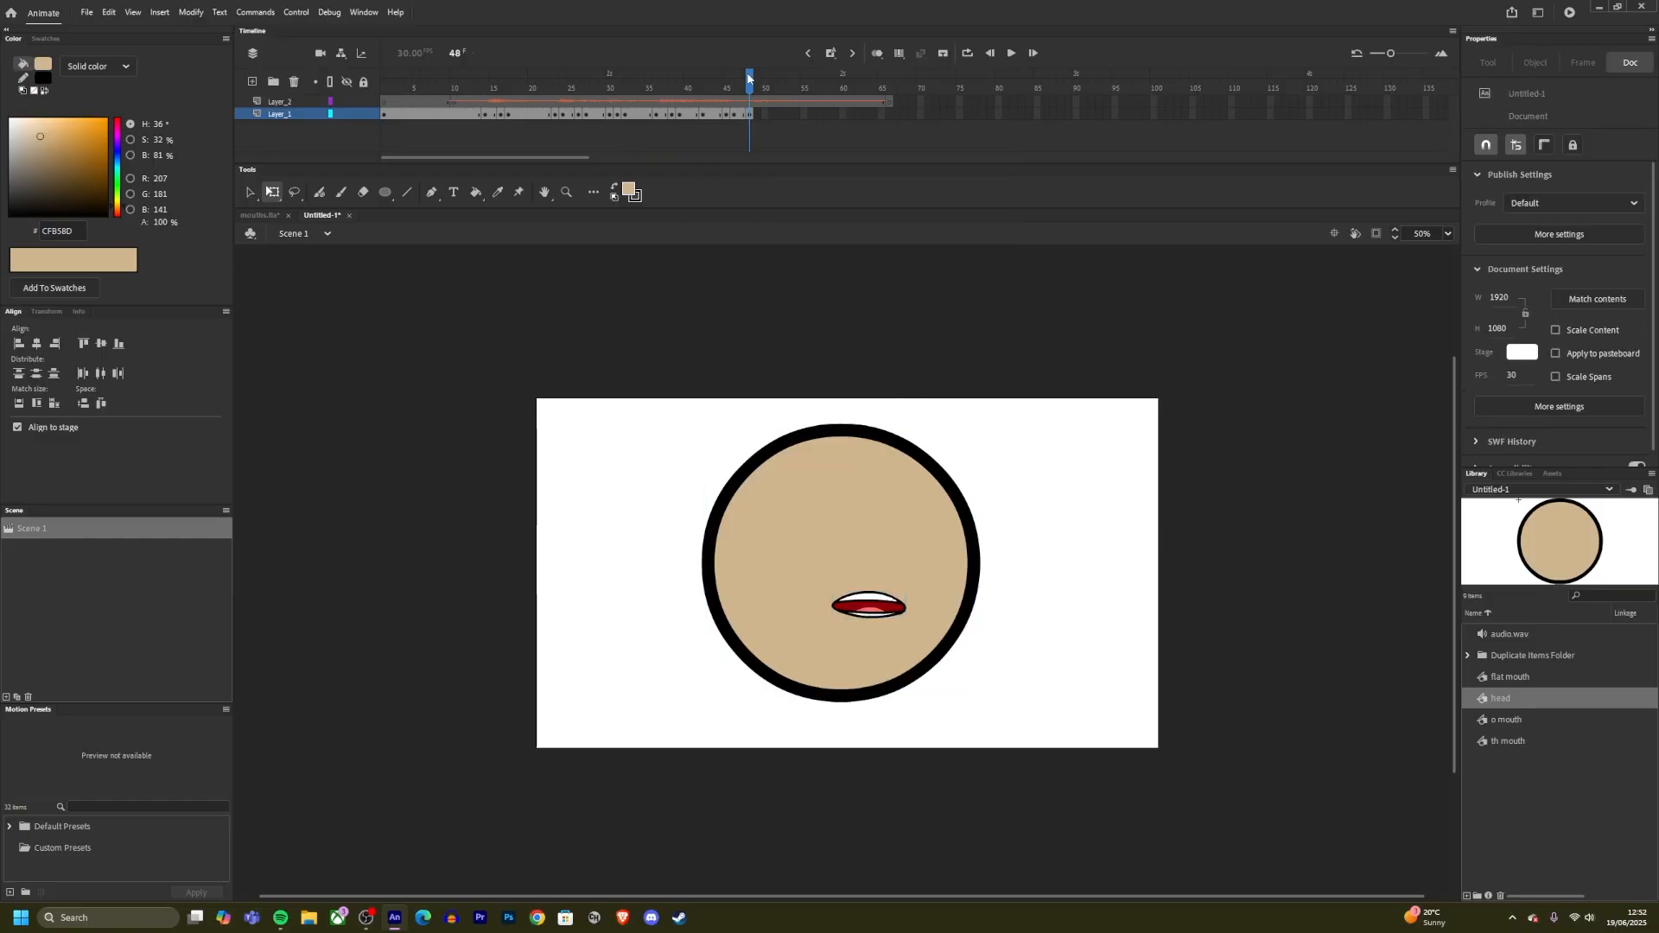
# Step: Copy the small R mouth keyframe at frame 39 and paste it onto frame 49 of the head's layer
pyautogui.moveTo(747, 84); pyautogui.dragTo(683, 144)
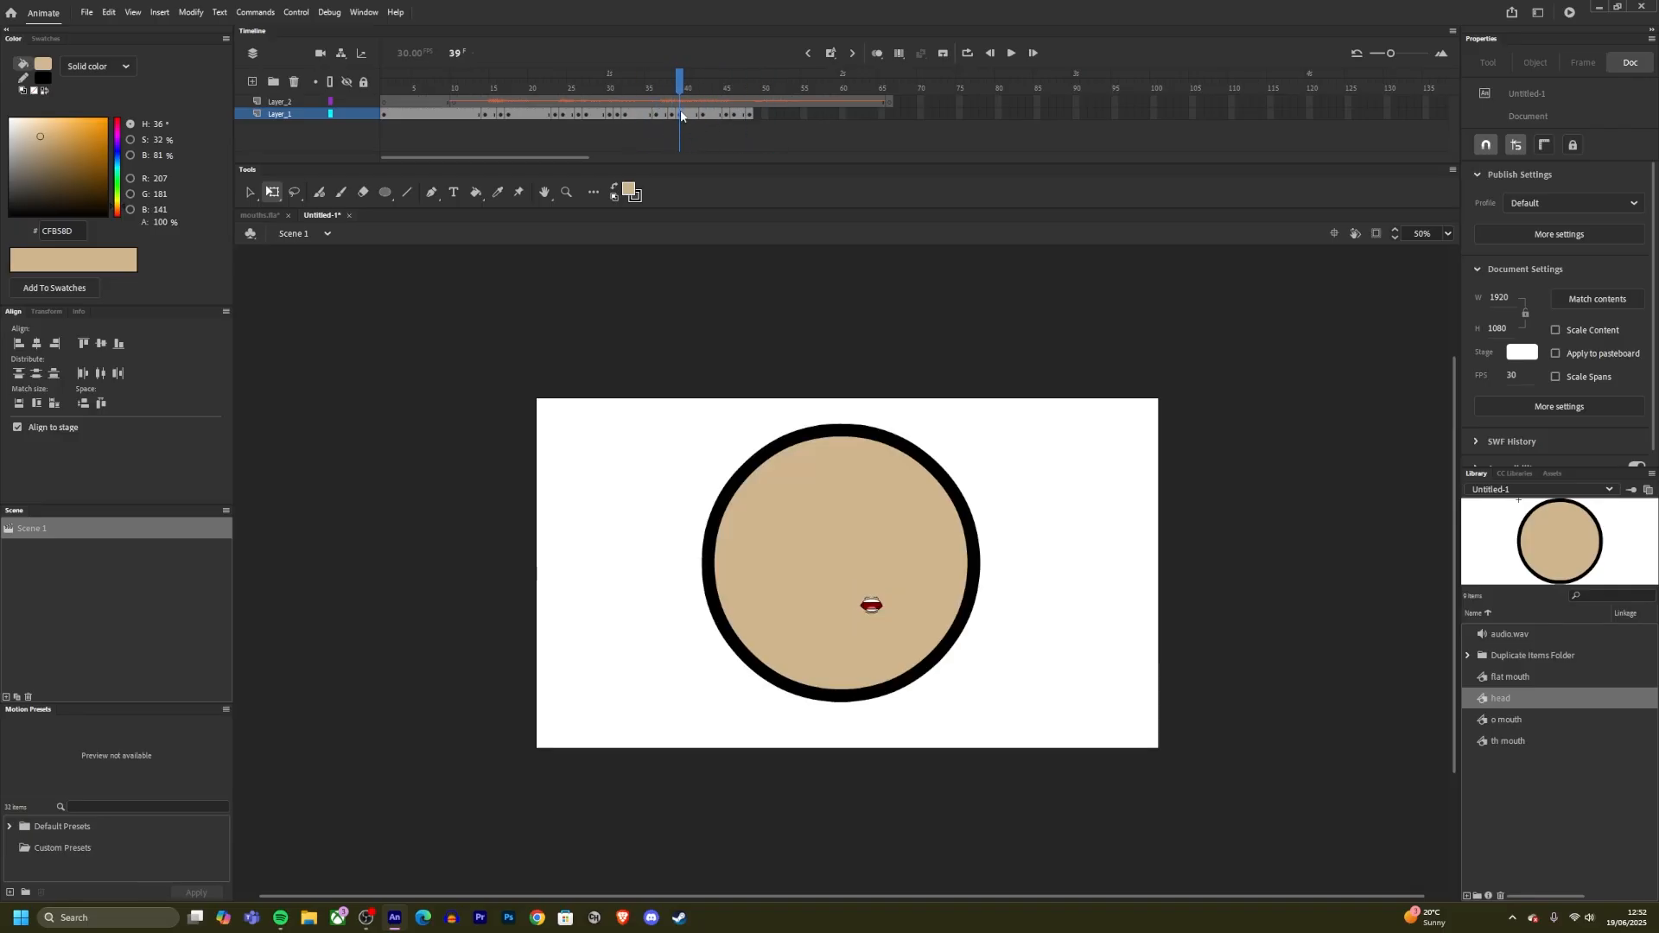
pyautogui.rightClick(681, 116)
pyautogui.click(739, 308)
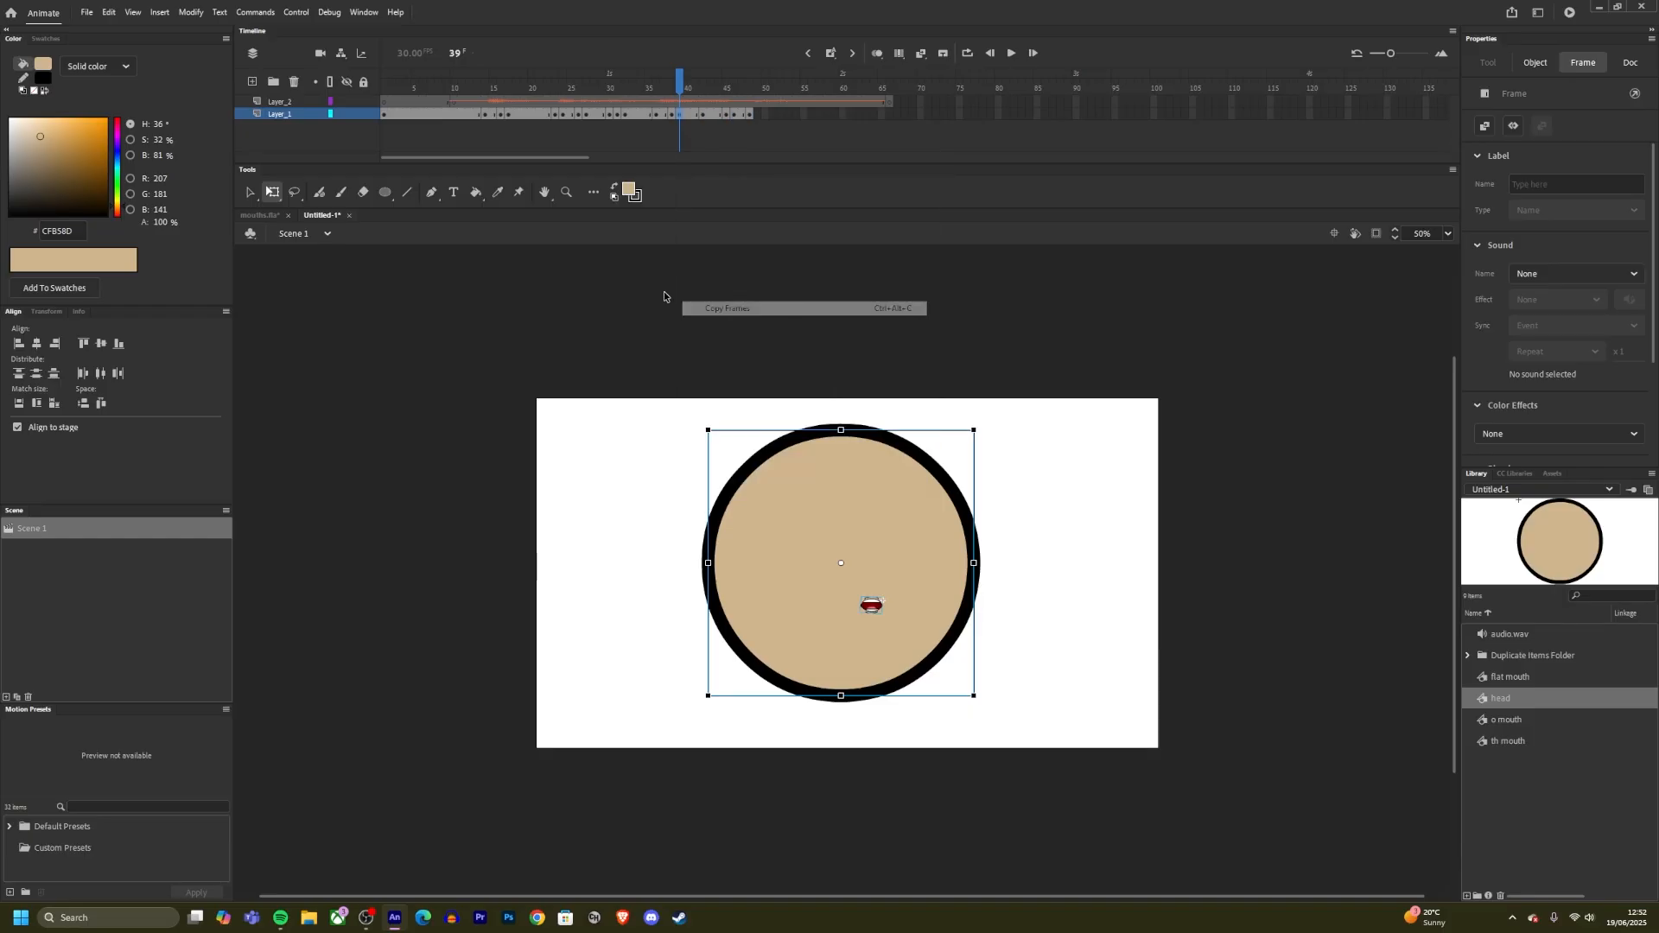
pyautogui.click(663, 296)
pyautogui.click(751, 116)
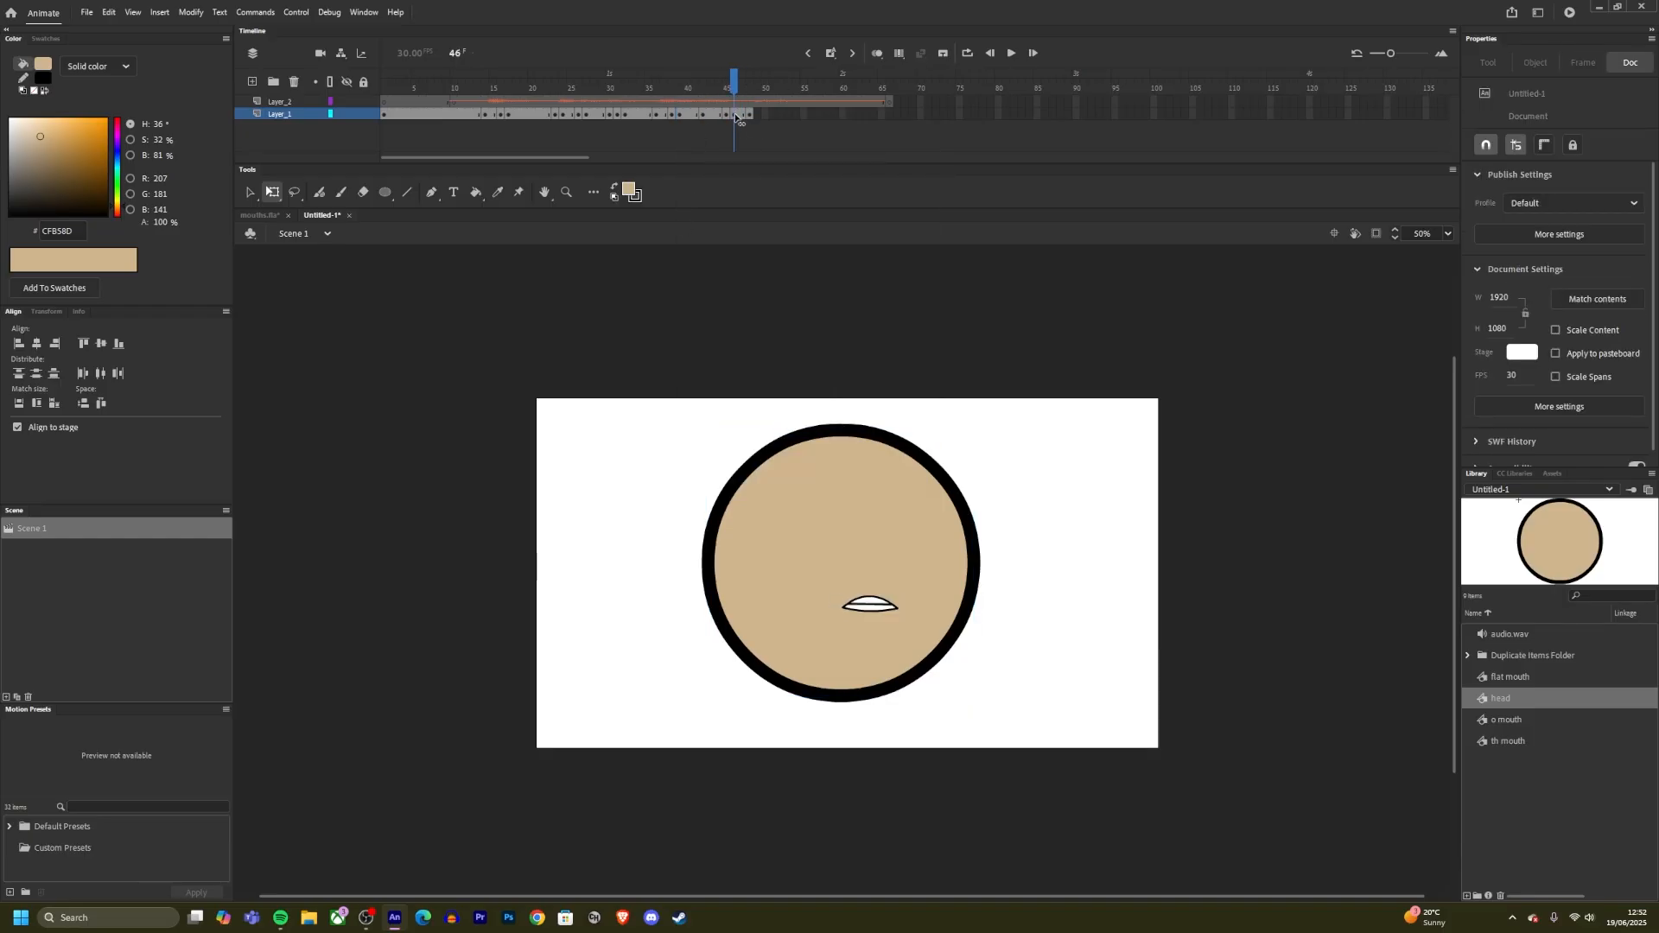
pyautogui.click(756, 116)
pyautogui.rightClick(756, 116)
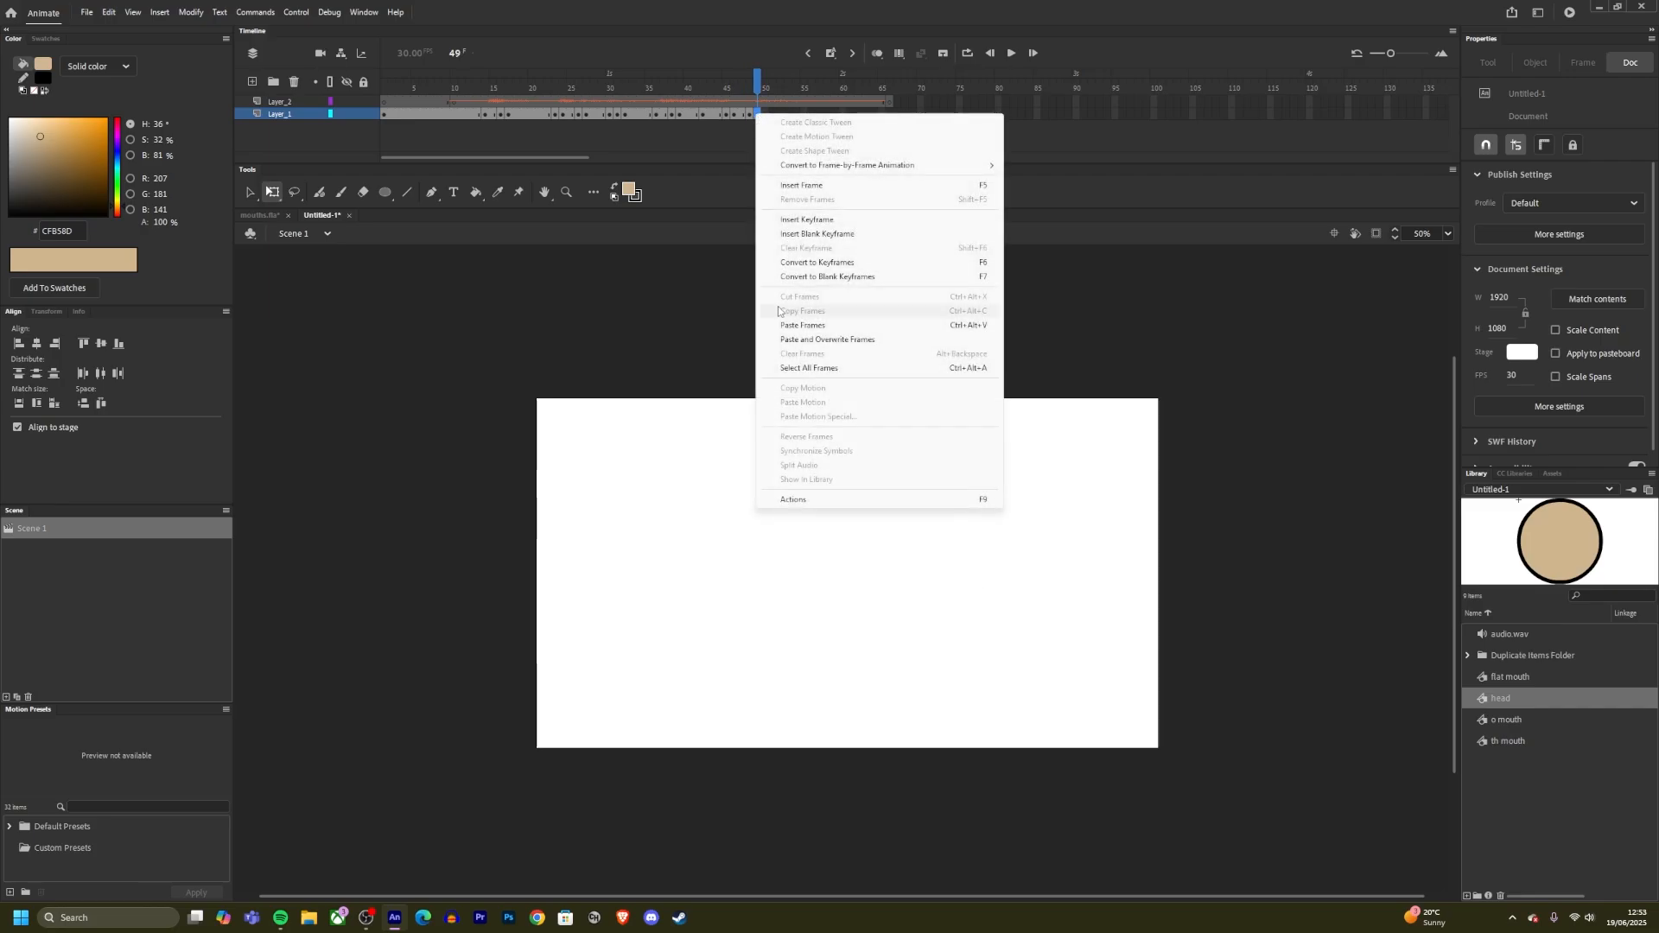
pyautogui.click(804, 326)
# Step: Scrub the audio to frame 53 and insert a keyframe there on the head's layer
pyautogui.moveTo(746, 86); pyautogui.dragTo(789, 122)
pyautogui.rightClick(789, 112)
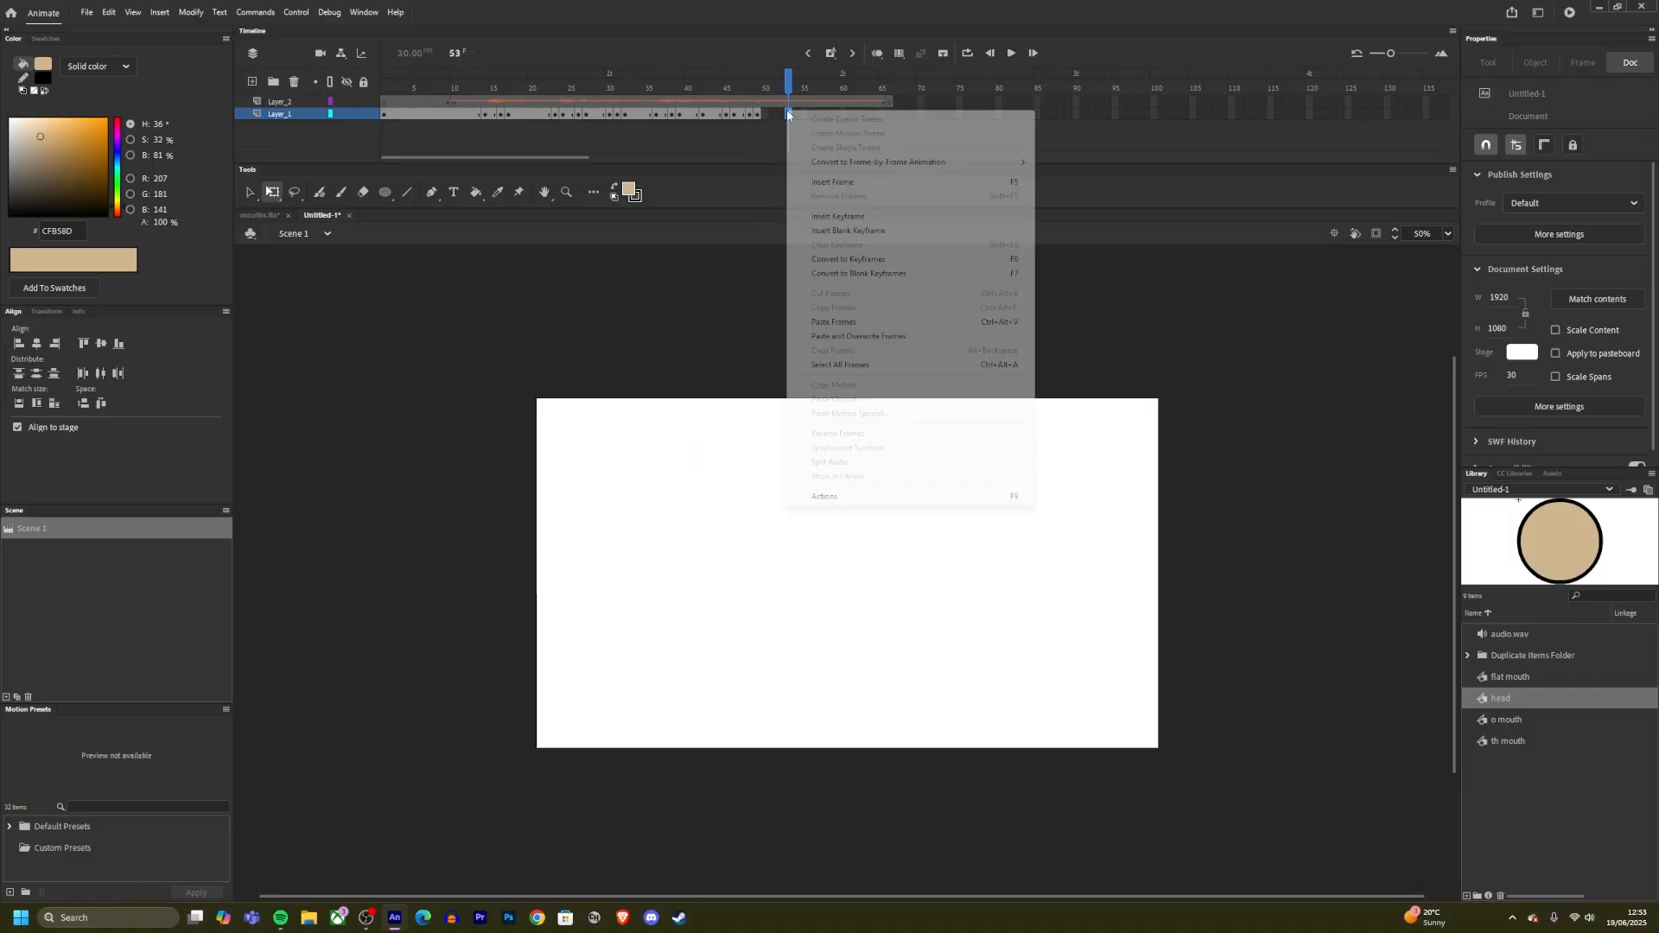
pyautogui.click(864, 218)
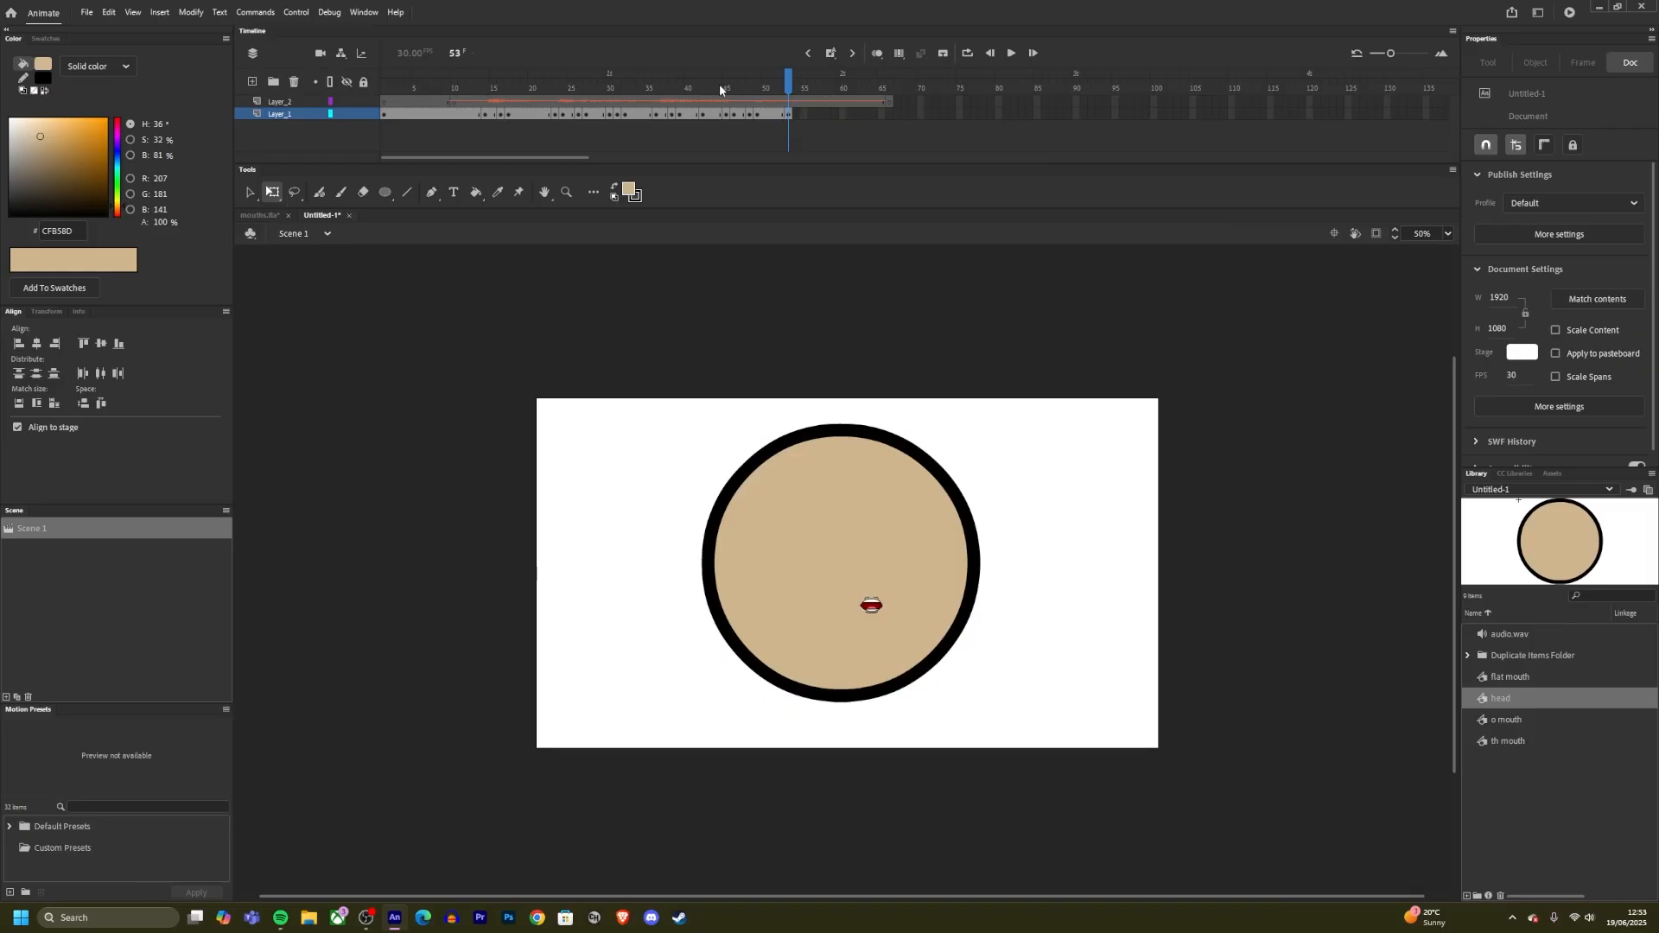
# Step: Copy frames 15 to 17 of the head's layer and paste the mouth sequence starting at frame 53
pyautogui.moveTo(513, 124)
pyautogui.mouseDown()
pyautogui.moveTo(497, 121)
pyautogui.moveTo(508, 112)
pyautogui.mouseUp()
pyautogui.rightClick(508, 113)
pyautogui.click(616, 307)
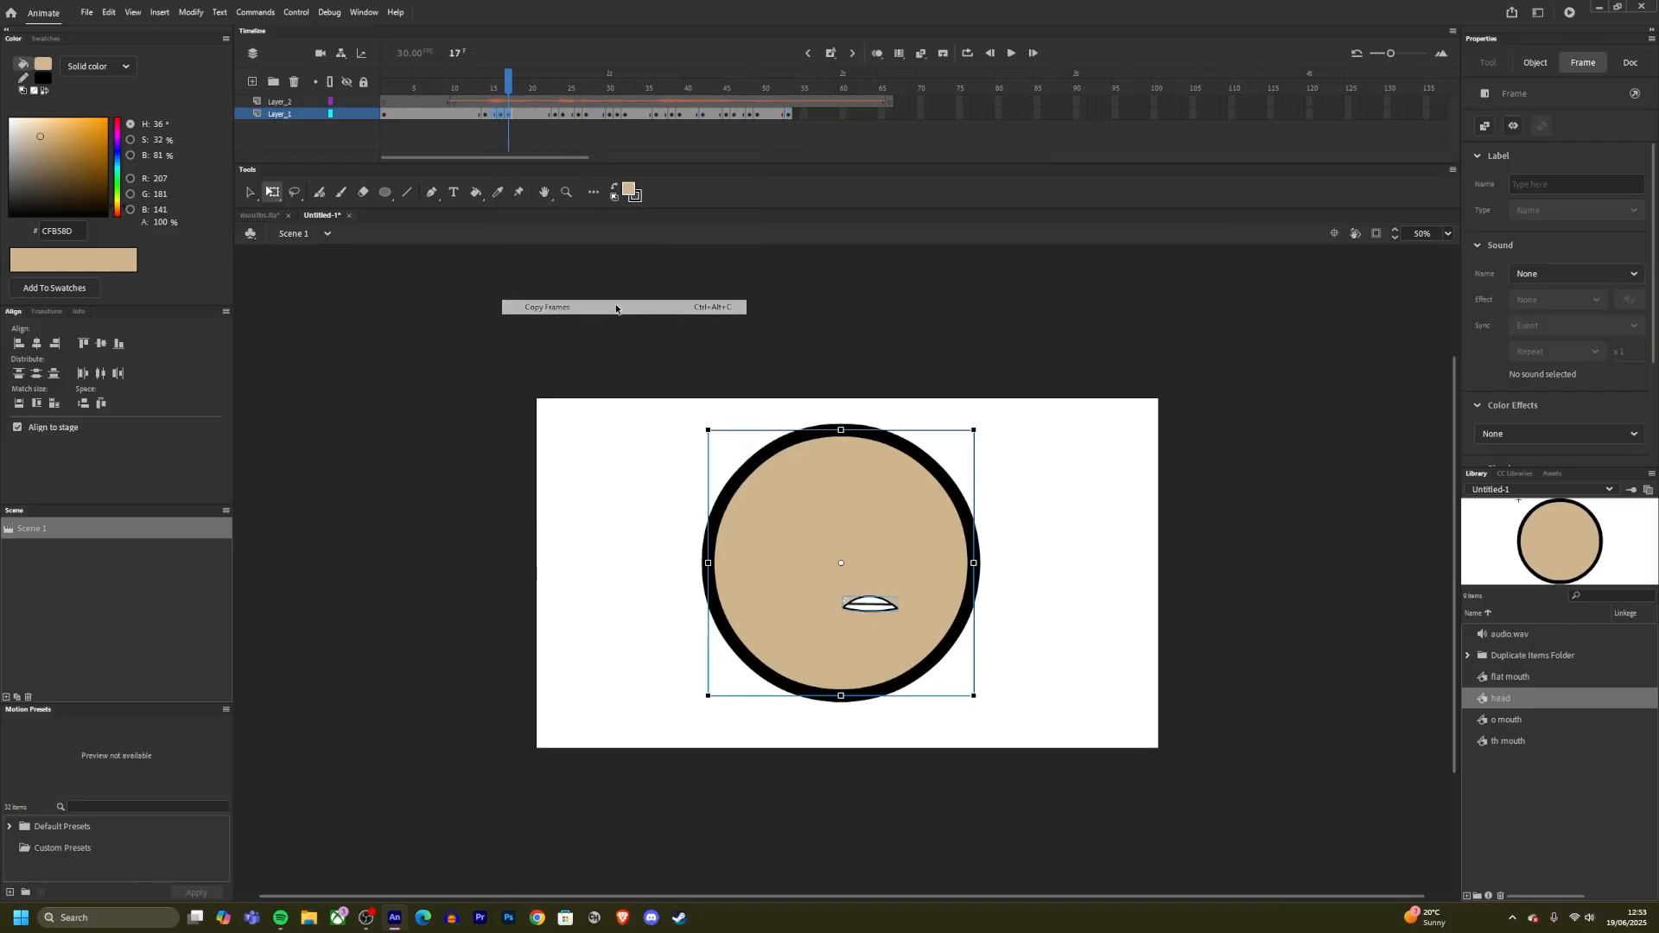
pyautogui.click(834, 318)
pyautogui.click(788, 86)
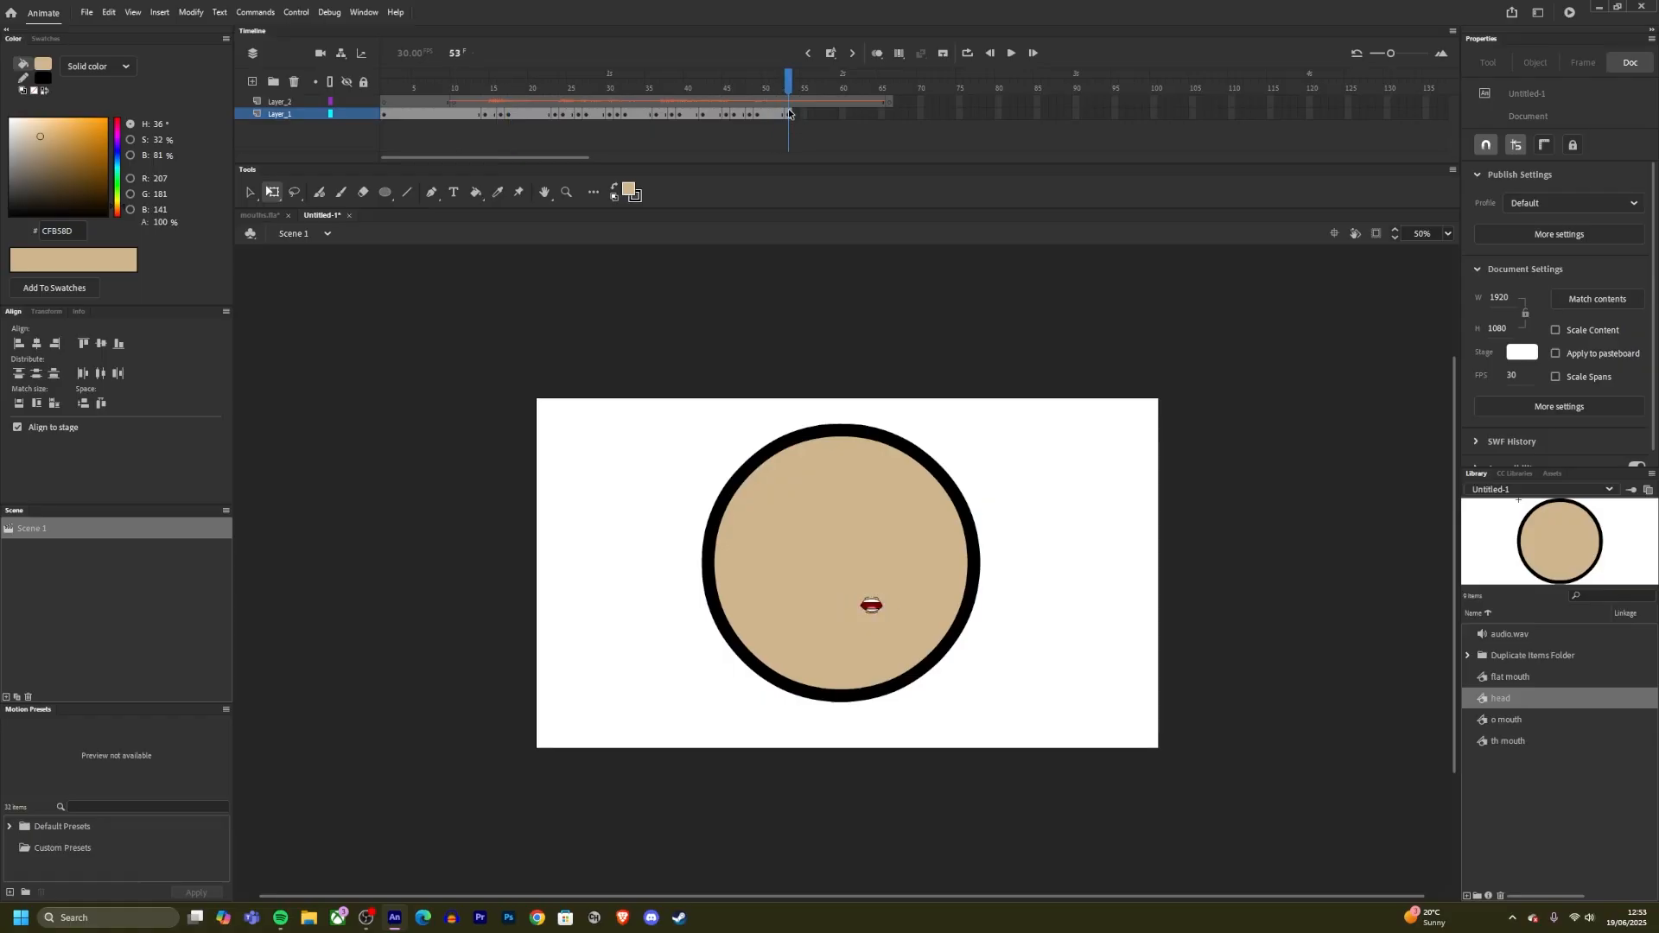
pyautogui.rightClick(788, 113)
pyautogui.click(864, 321)
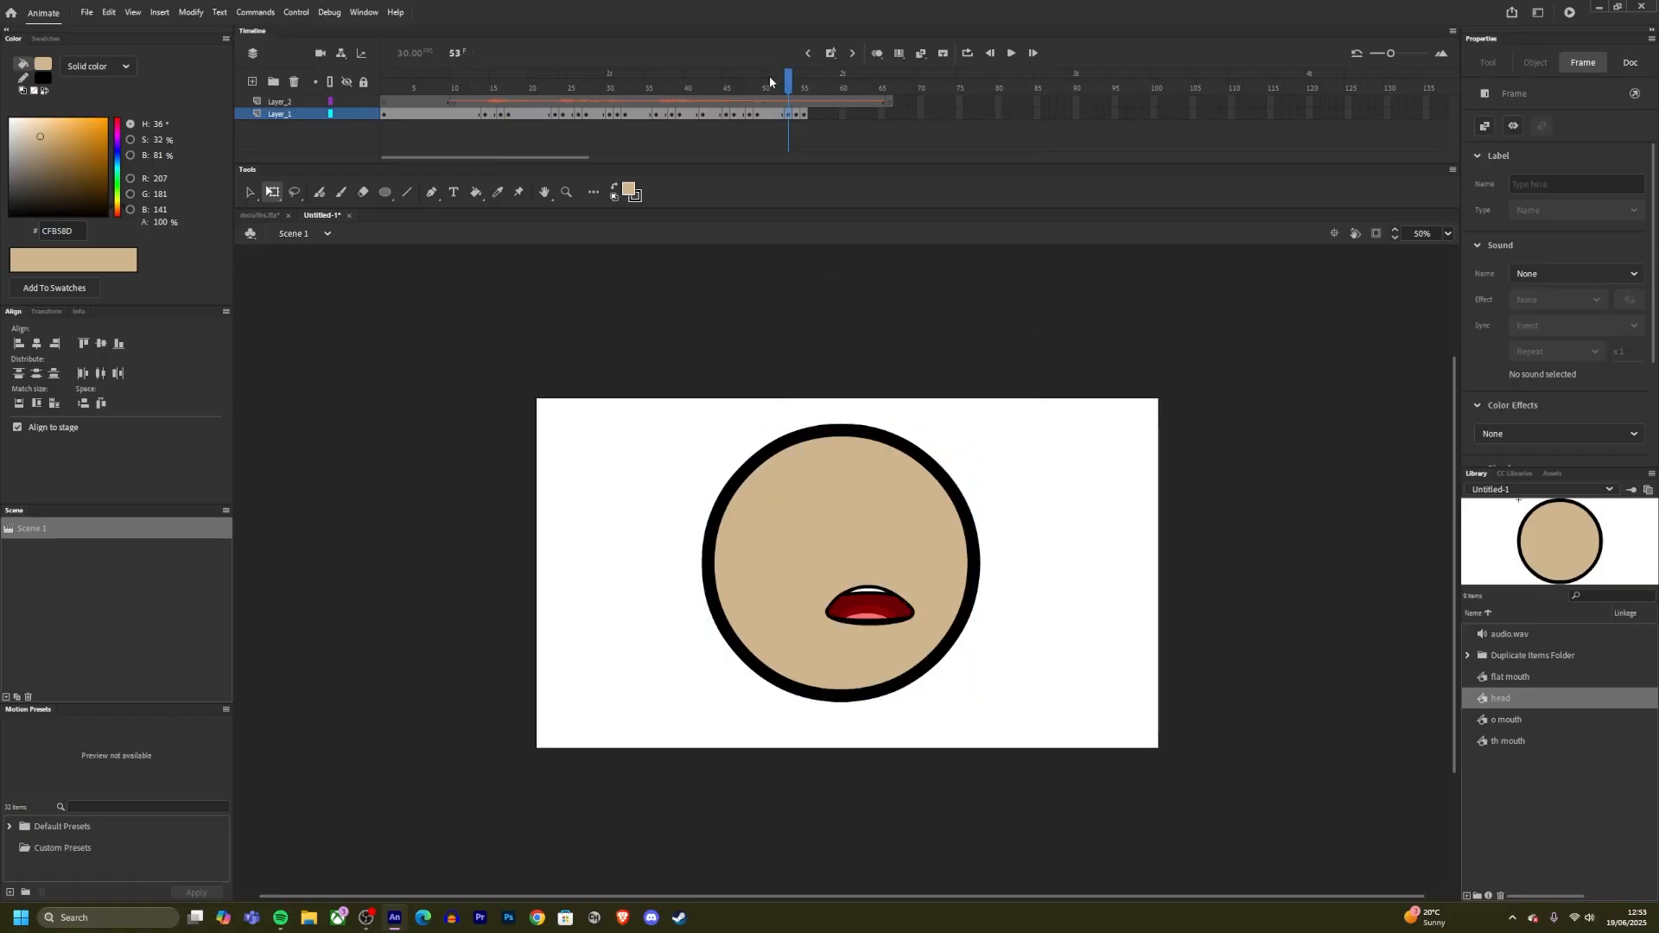
# Step: Insert a keyframe at frame 58 on the head's layer and stretch the teeth mouth slightly taller there
pyautogui.moveTo(788, 86); pyautogui.dragTo(827, 124)
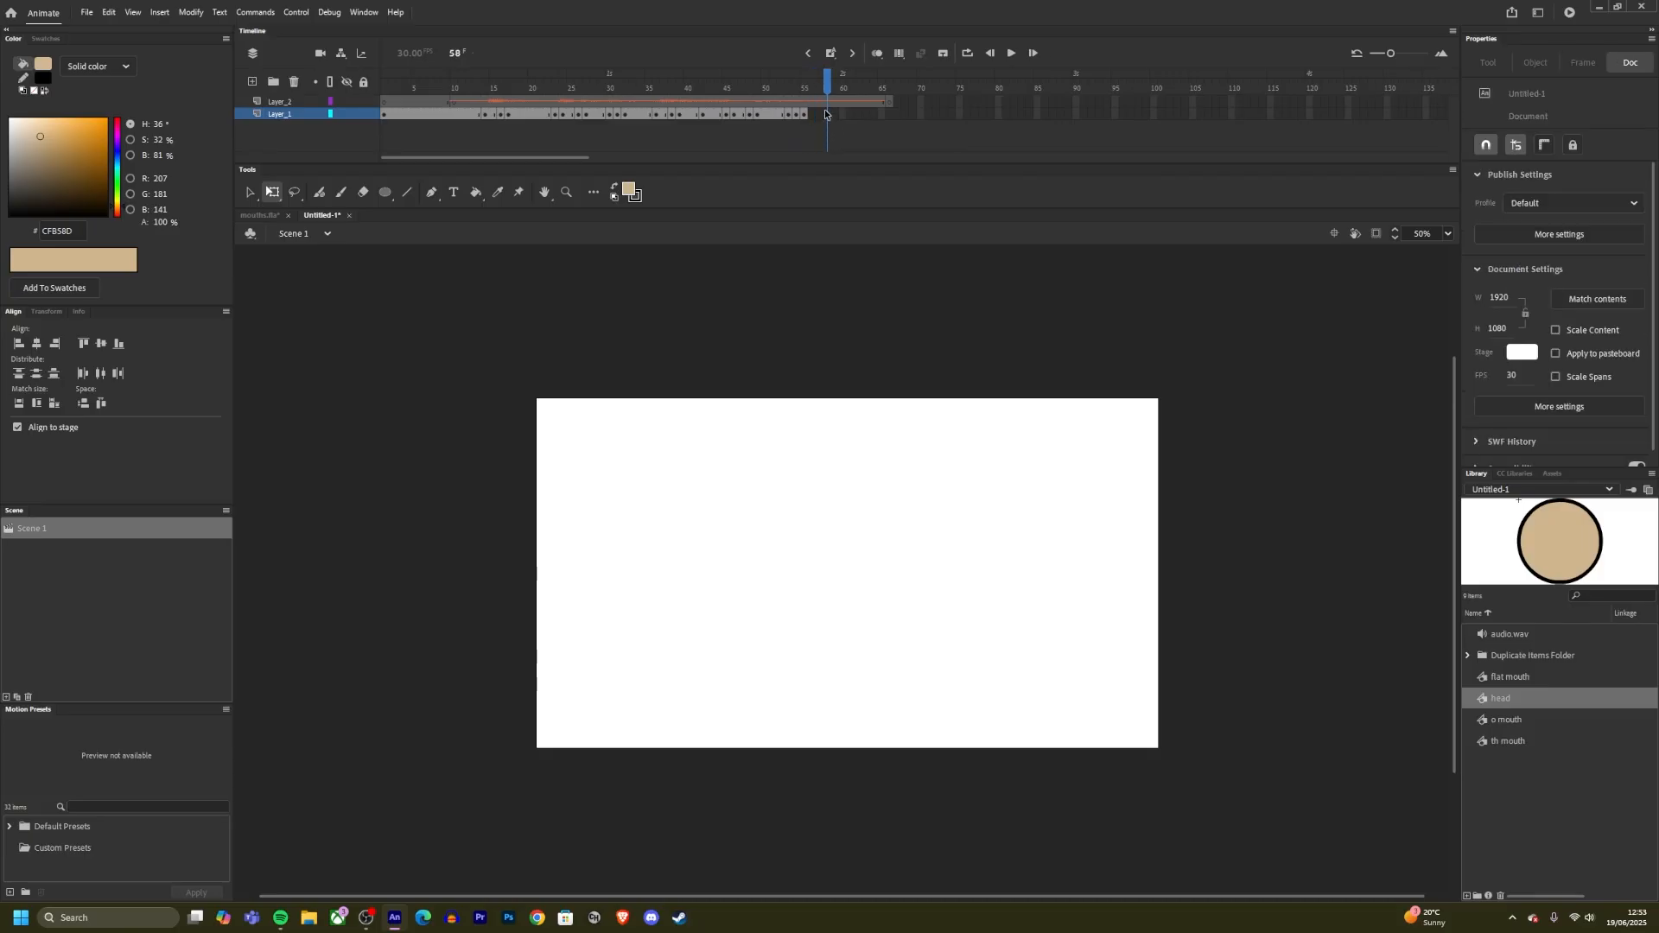
pyautogui.rightClick(827, 117)
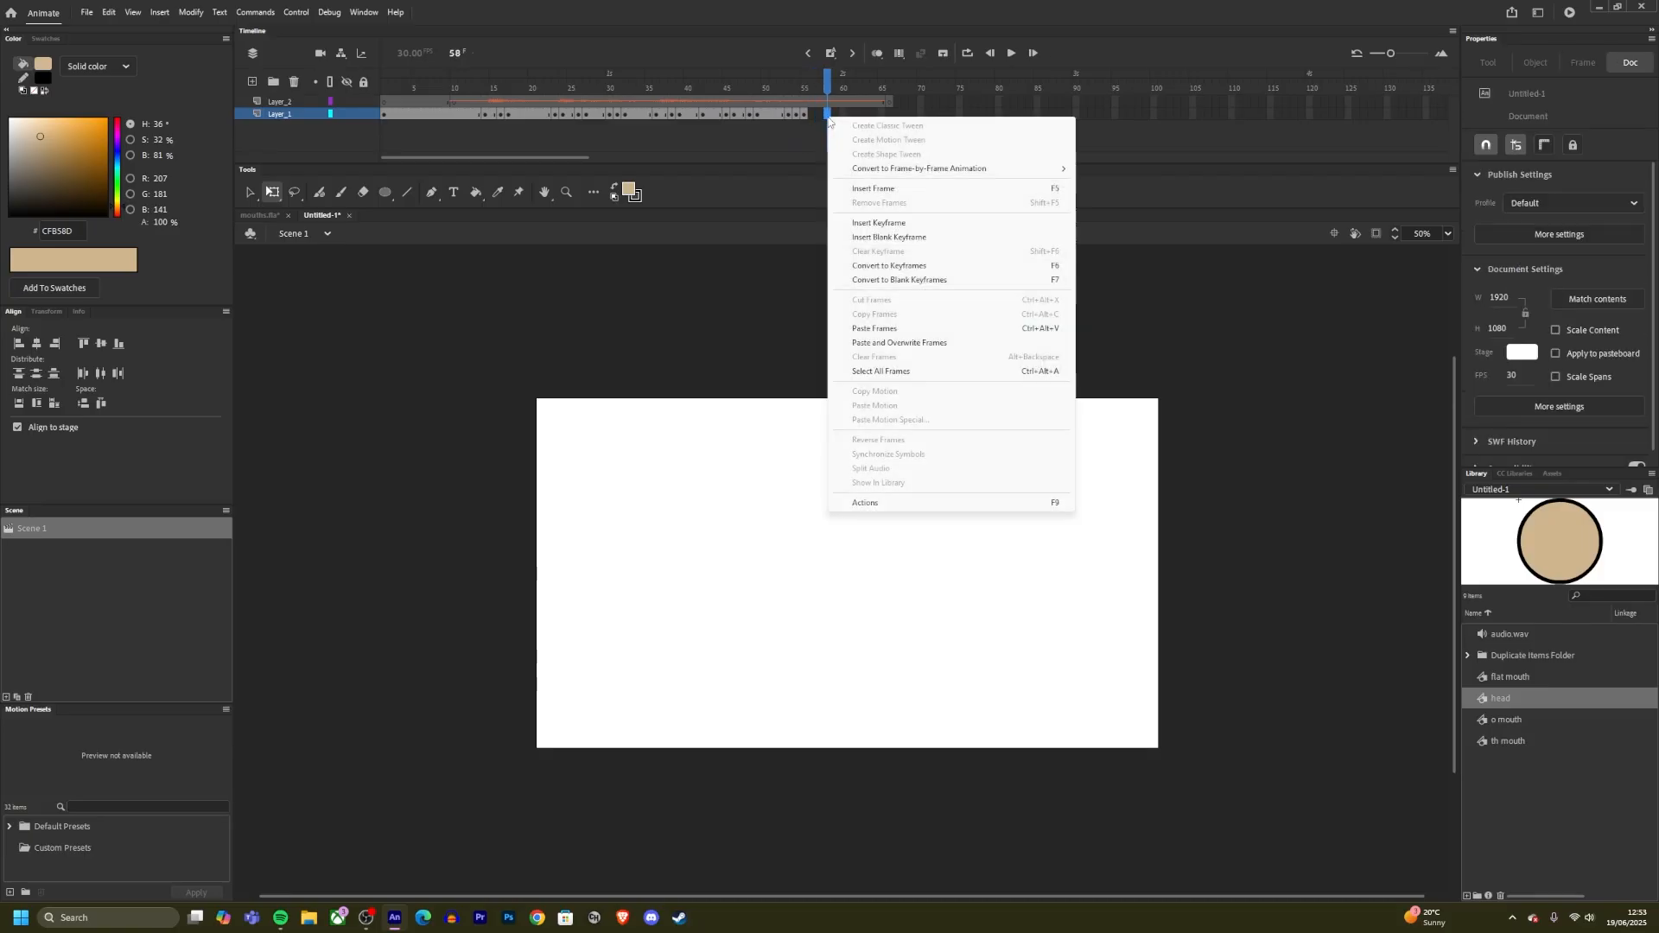
pyautogui.click(893, 223)
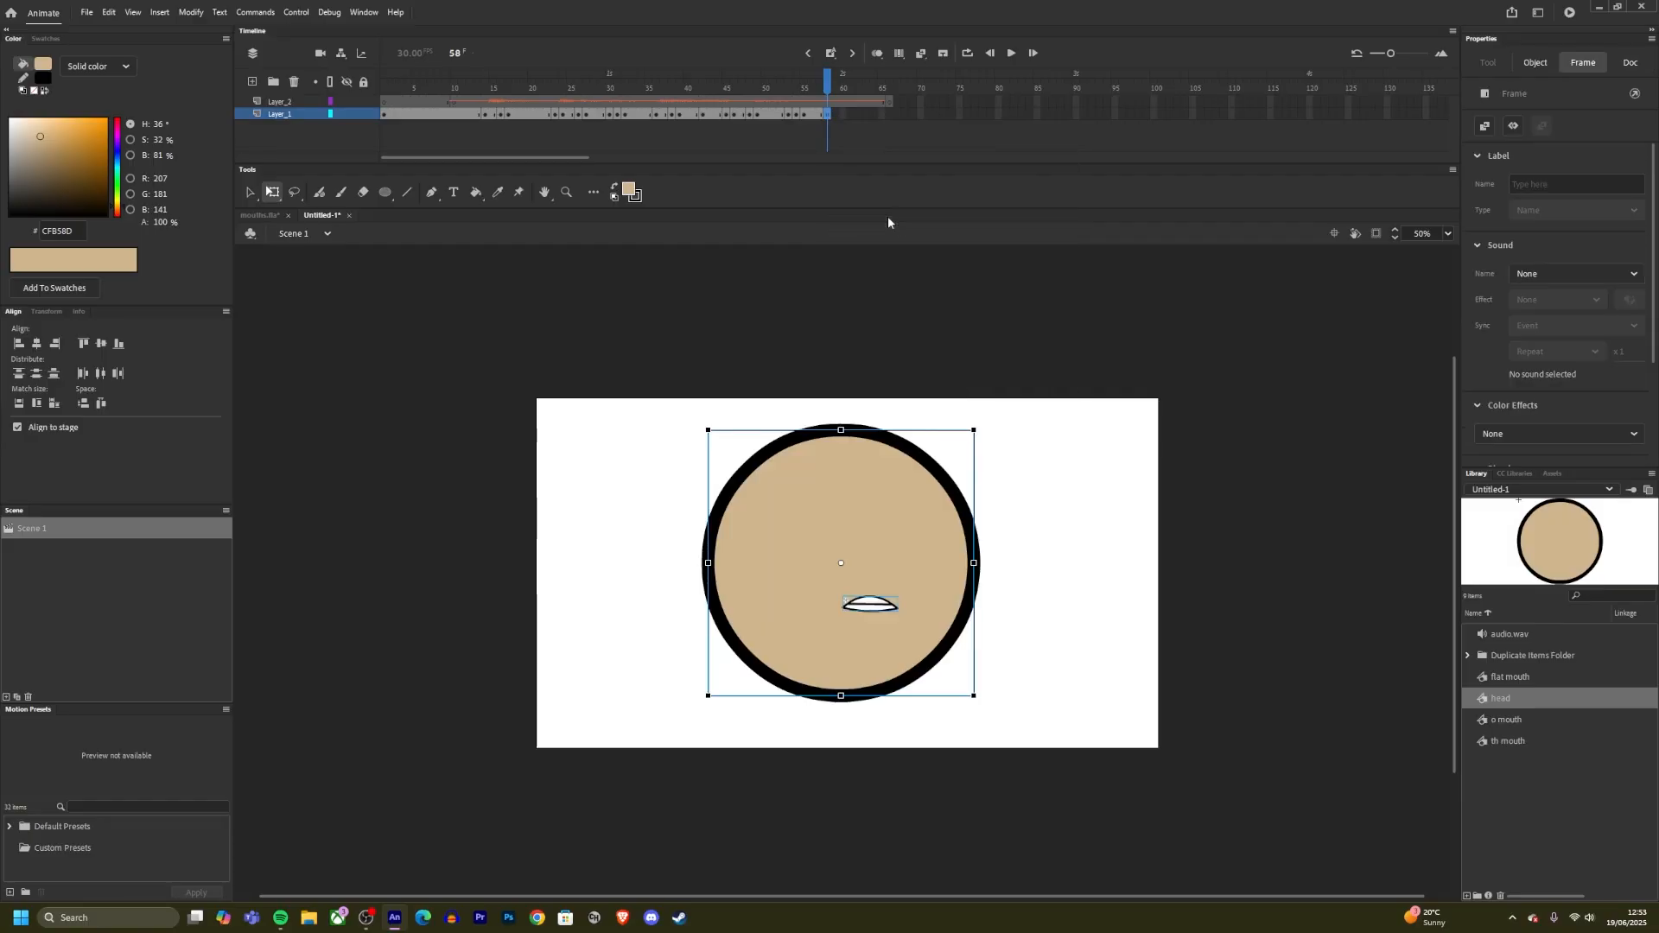
pyautogui.click(1079, 616)
pyautogui.click(871, 602)
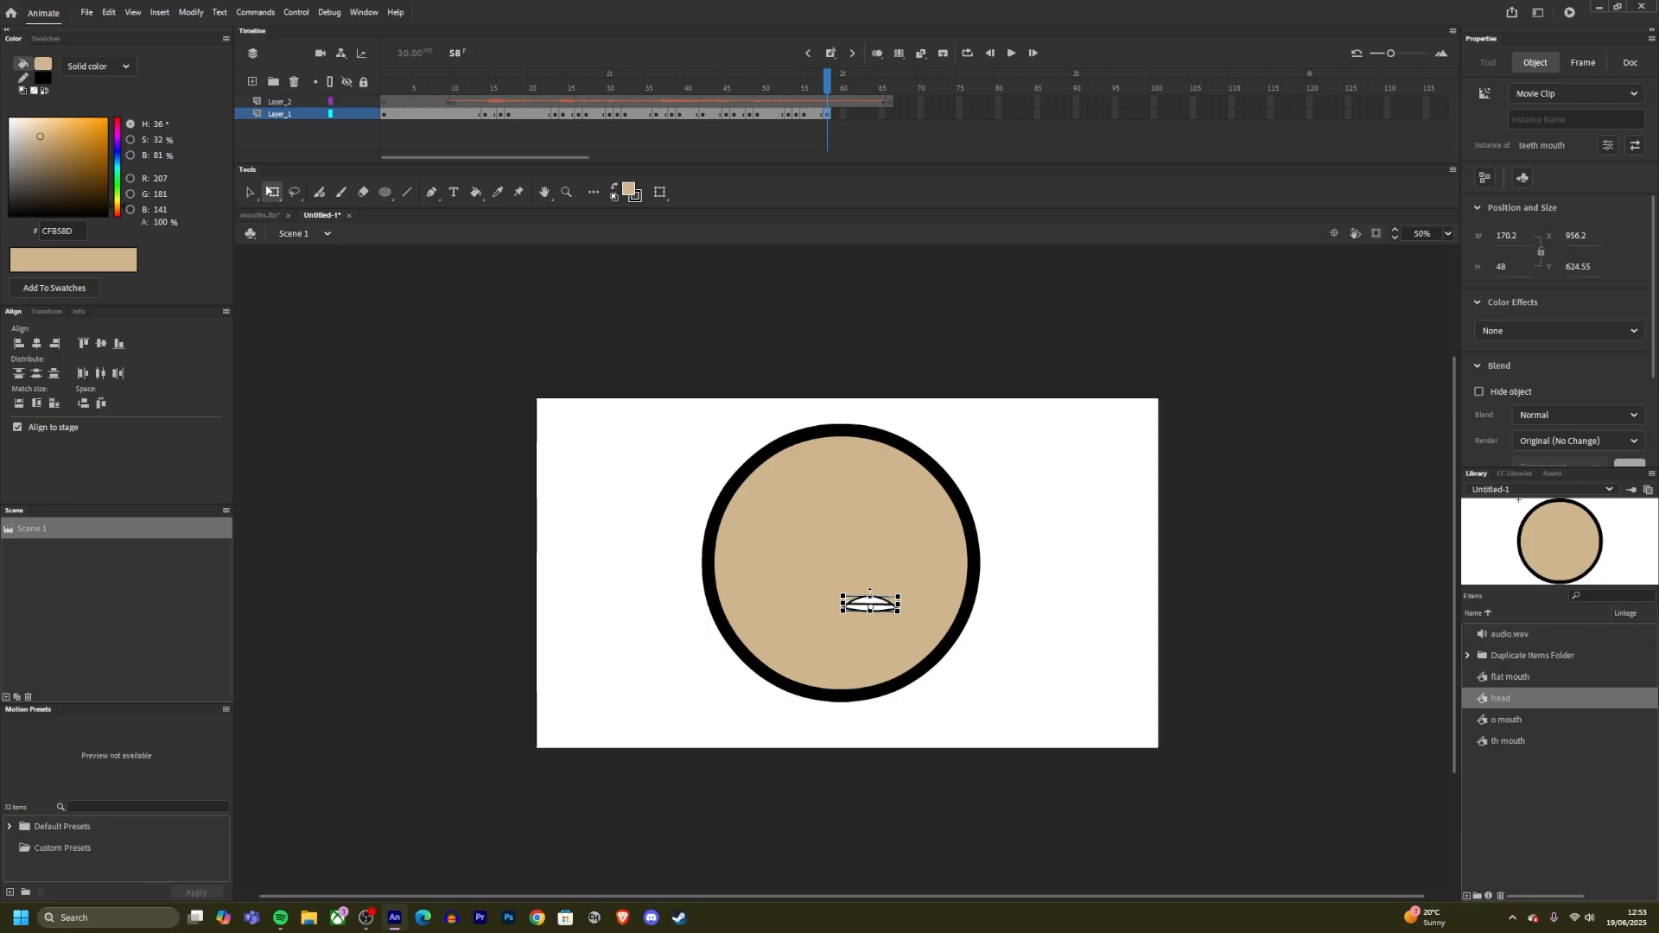
pyautogui.moveTo(870, 593); pyautogui.dragTo(872, 587)
pyautogui.click(1003, 571)
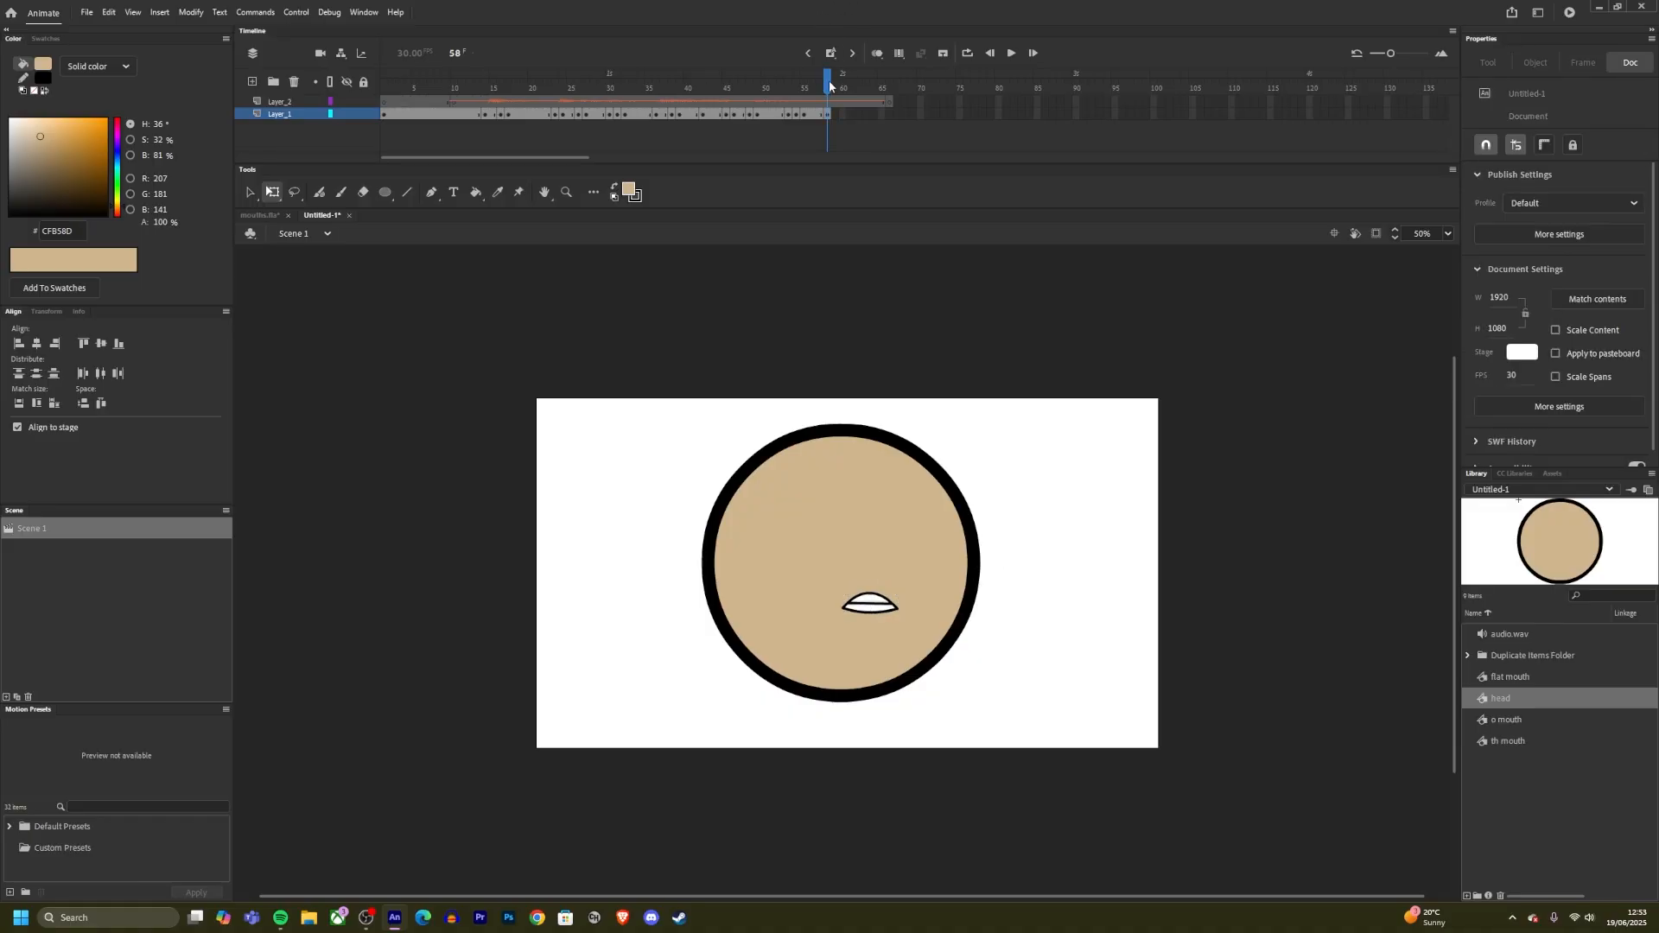
# Step: Copy the flat mouth from frame 2 of the head's layer and paste it onto frame 60
pyautogui.moveTo(830, 82); pyautogui.dragTo(453, 84)
pyautogui.click(827, 114)
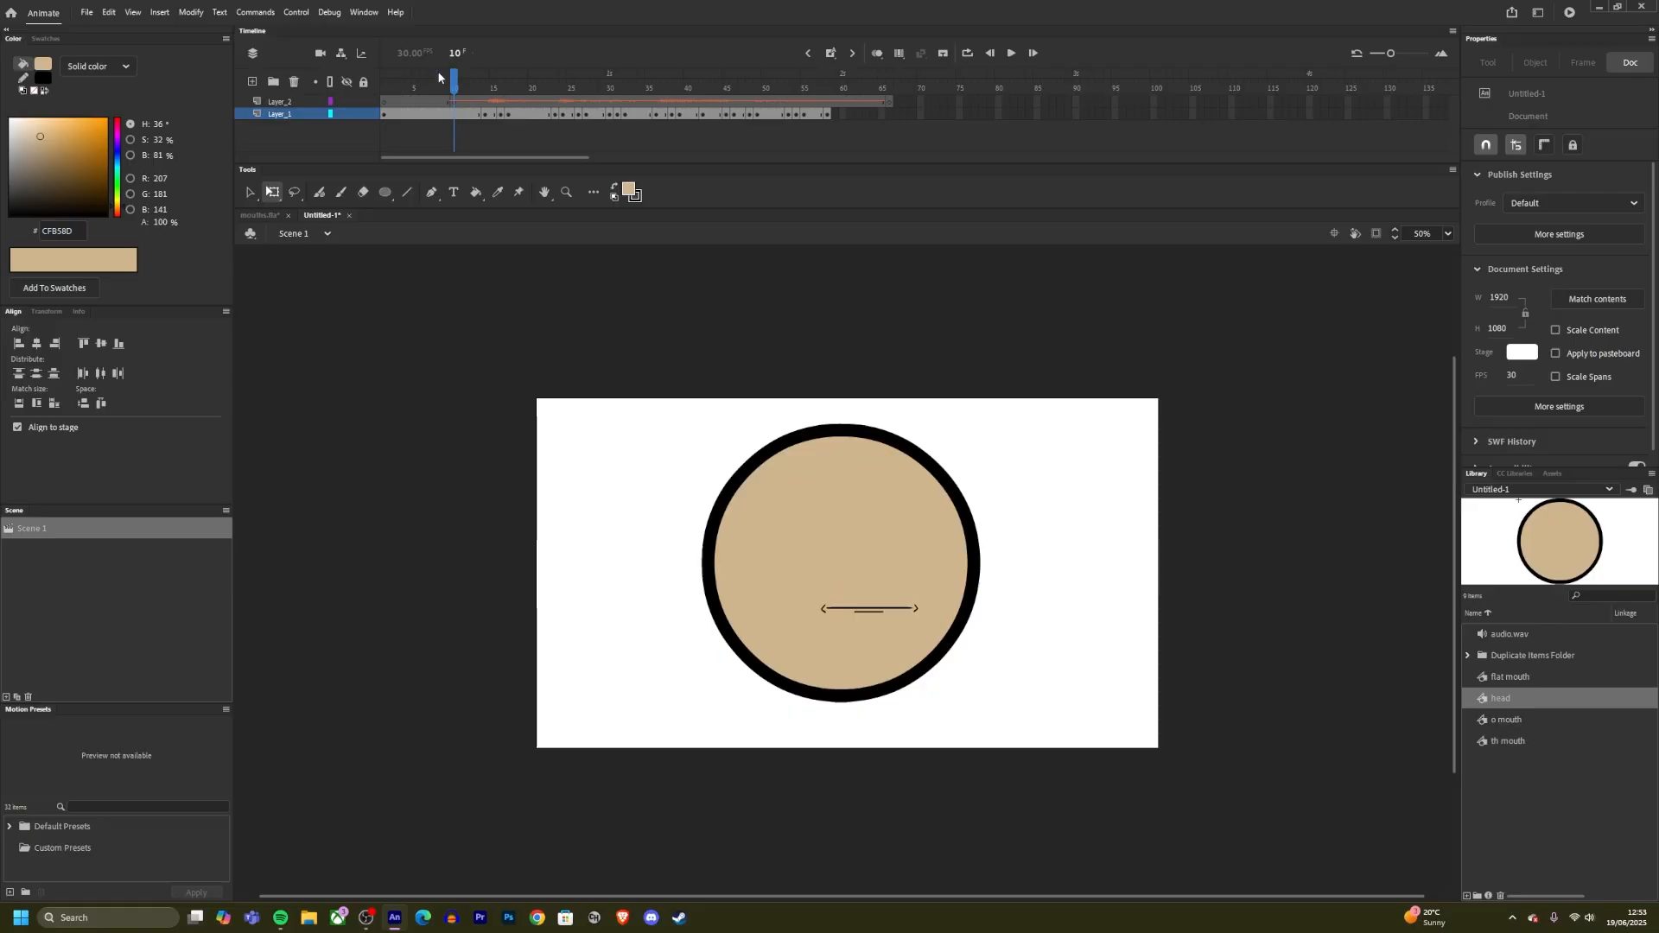
pyautogui.rightClick(387, 117)
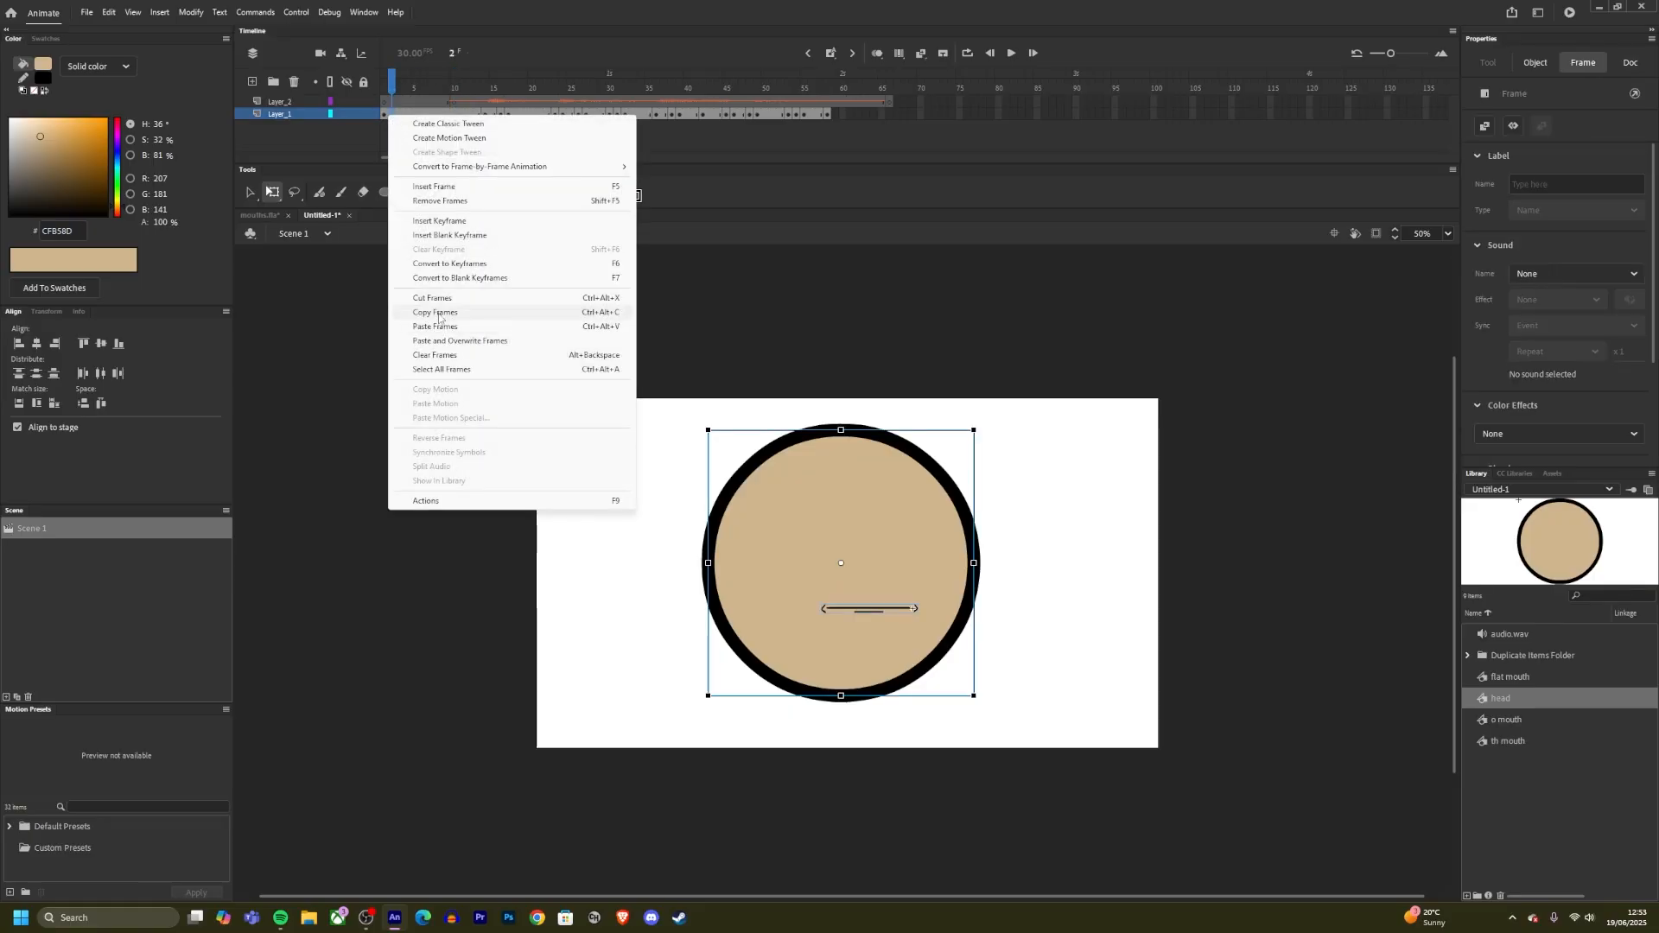
pyautogui.click(476, 326)
pyautogui.click(843, 113)
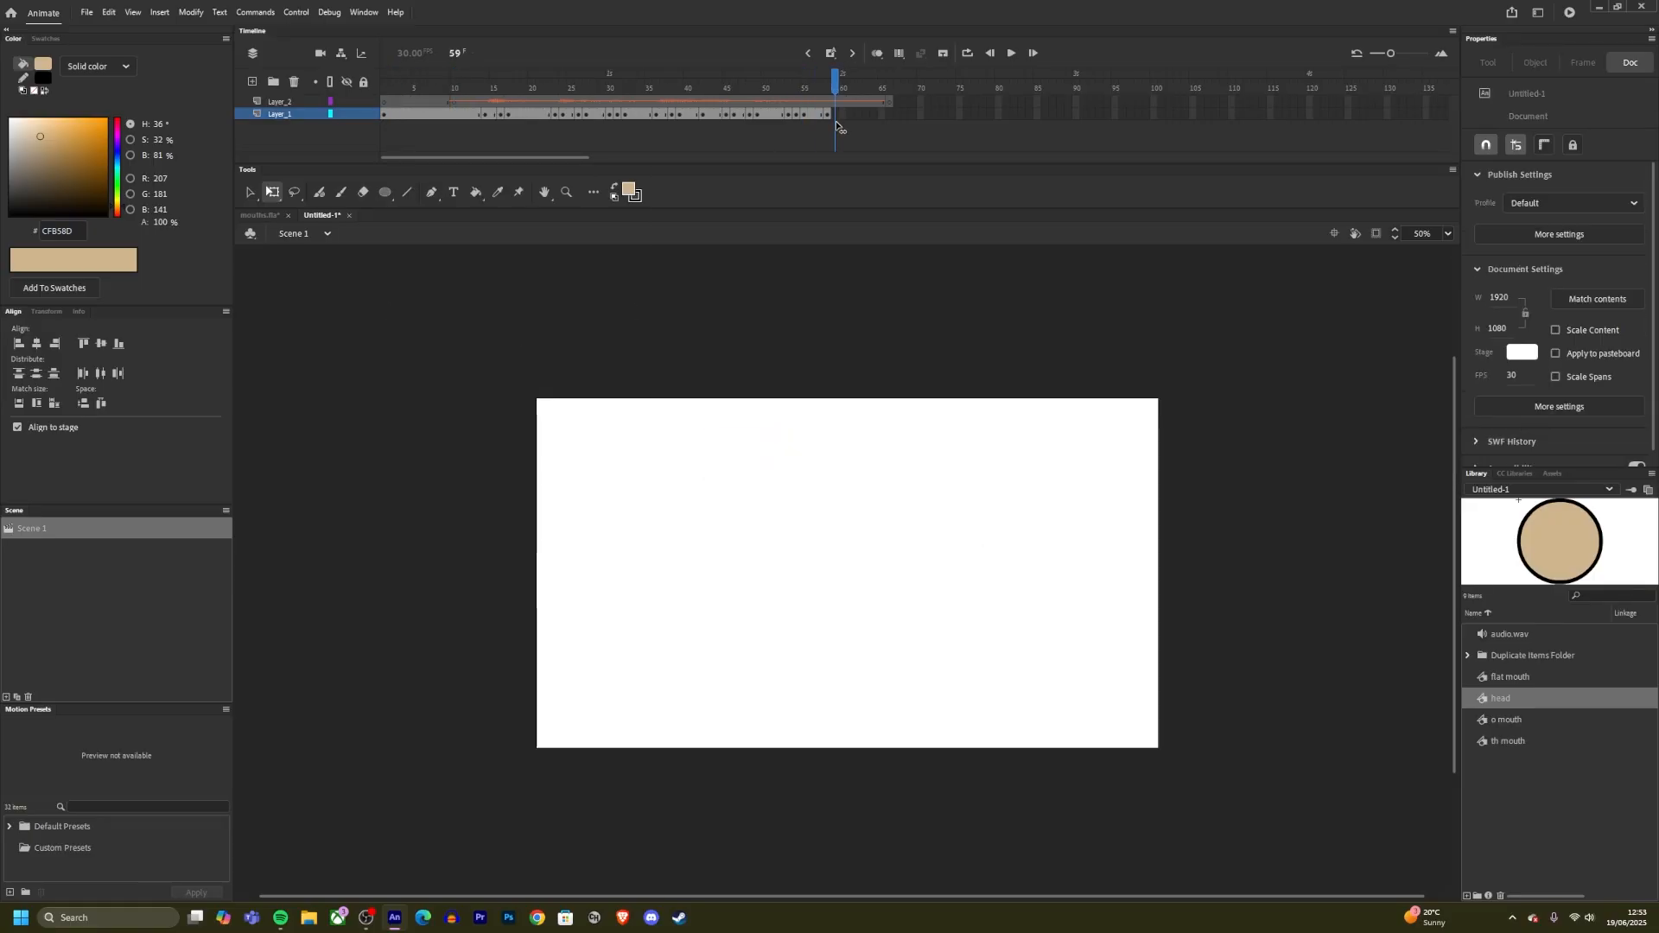
pyautogui.rightClick(844, 113)
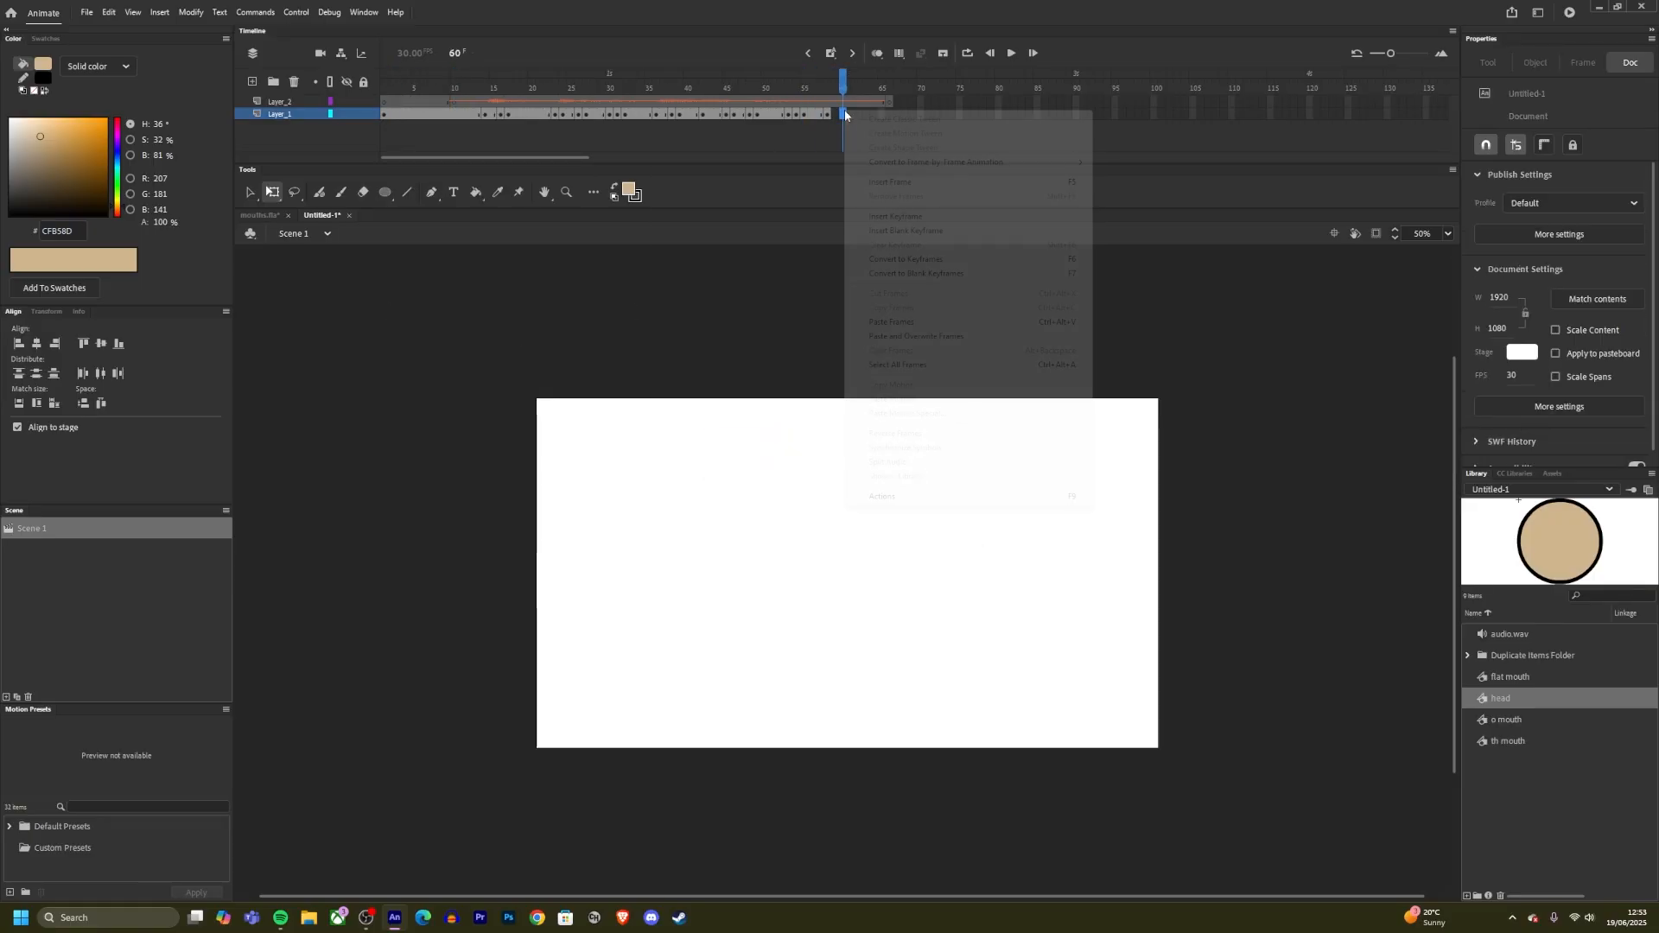
pyautogui.click(891, 322)
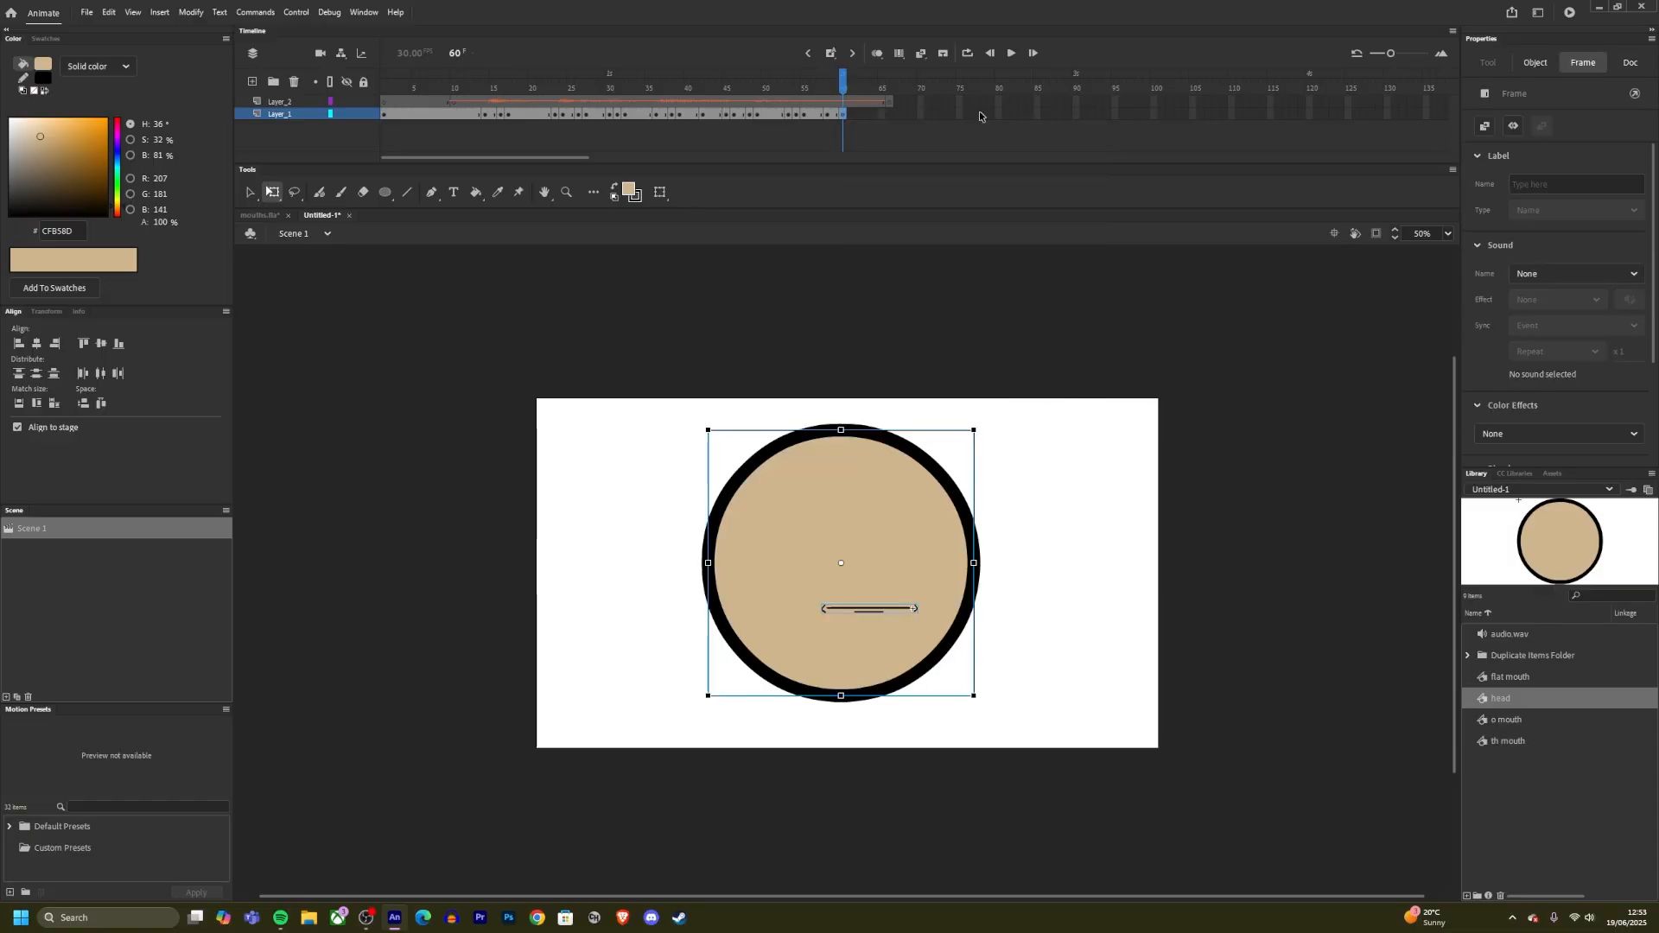
# Step: Extend the head's layer by inserting a keyframe at frame 90
pyautogui.click(1076, 115)
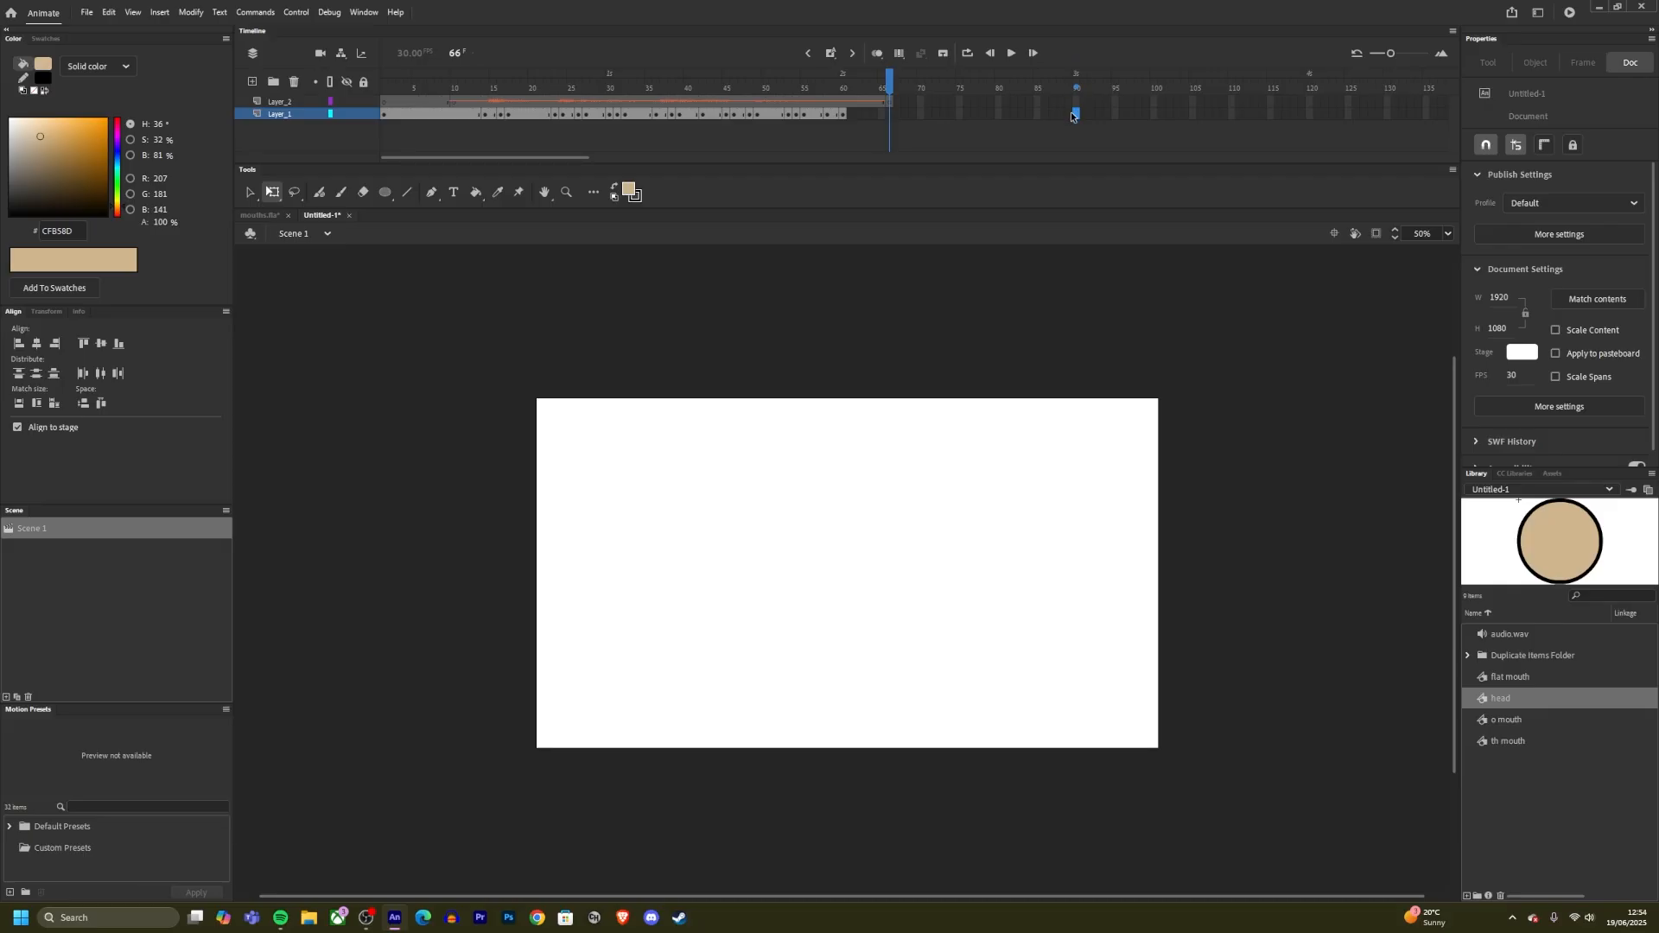
pyautogui.rightClick(1075, 115)
pyautogui.click(1128, 221)
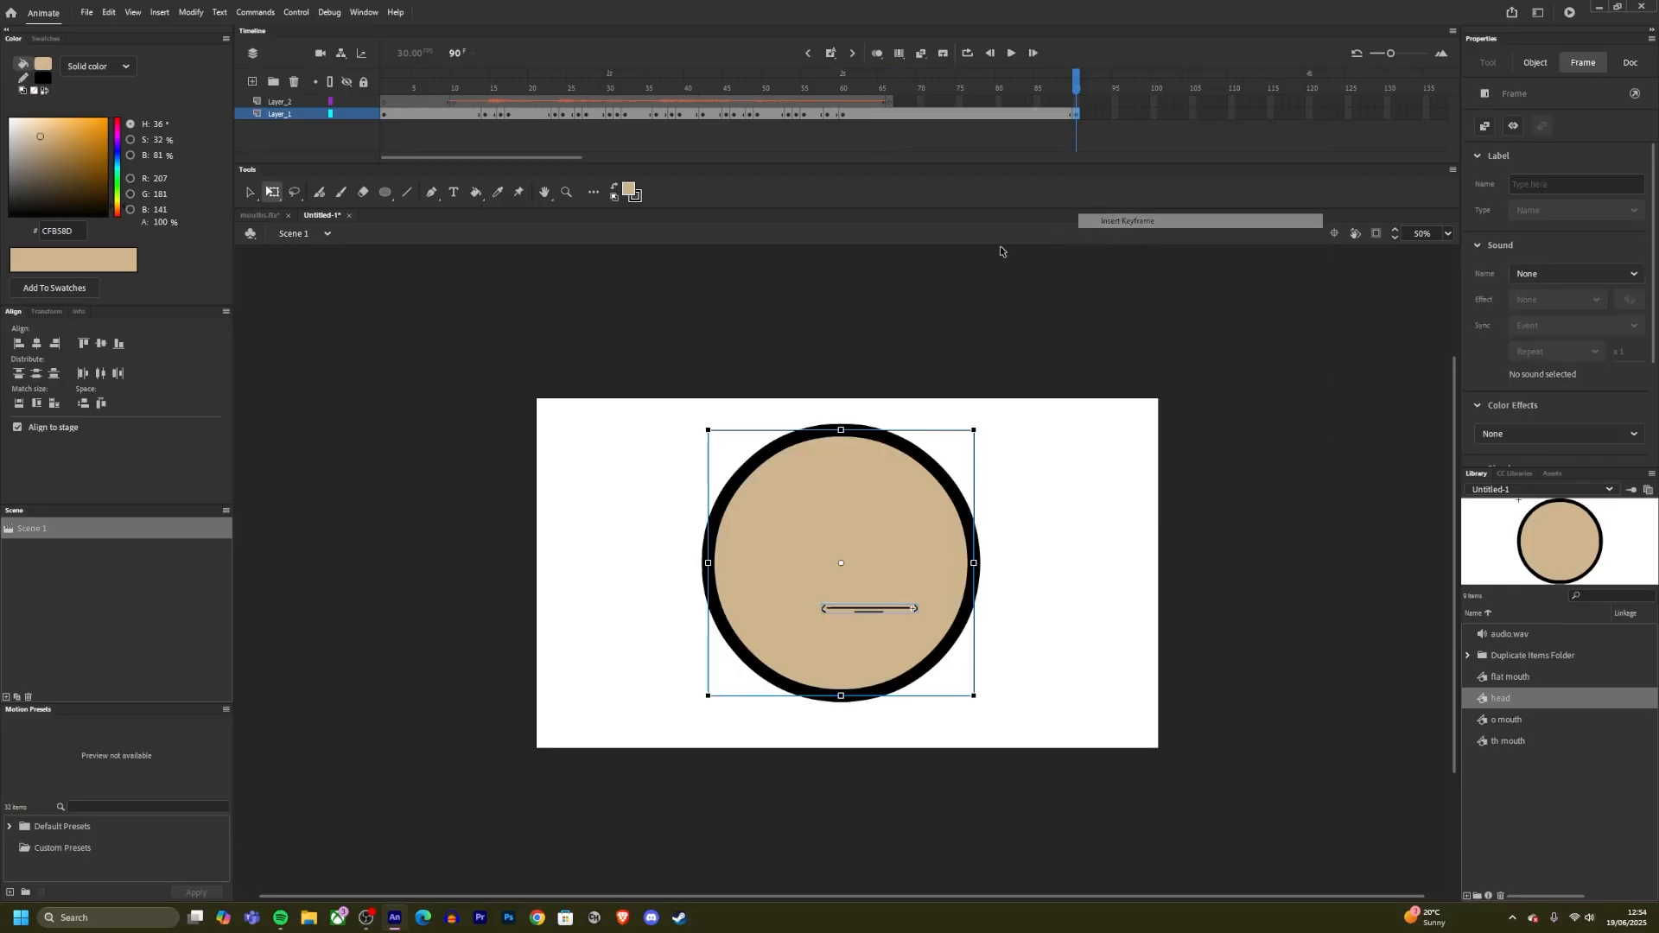
pyautogui.click(859, 325)
# Step: Play the animation from frame 1 to check the lip sync against the audio
pyautogui.moveTo(414, 87); pyautogui.dragTo(209, 103)
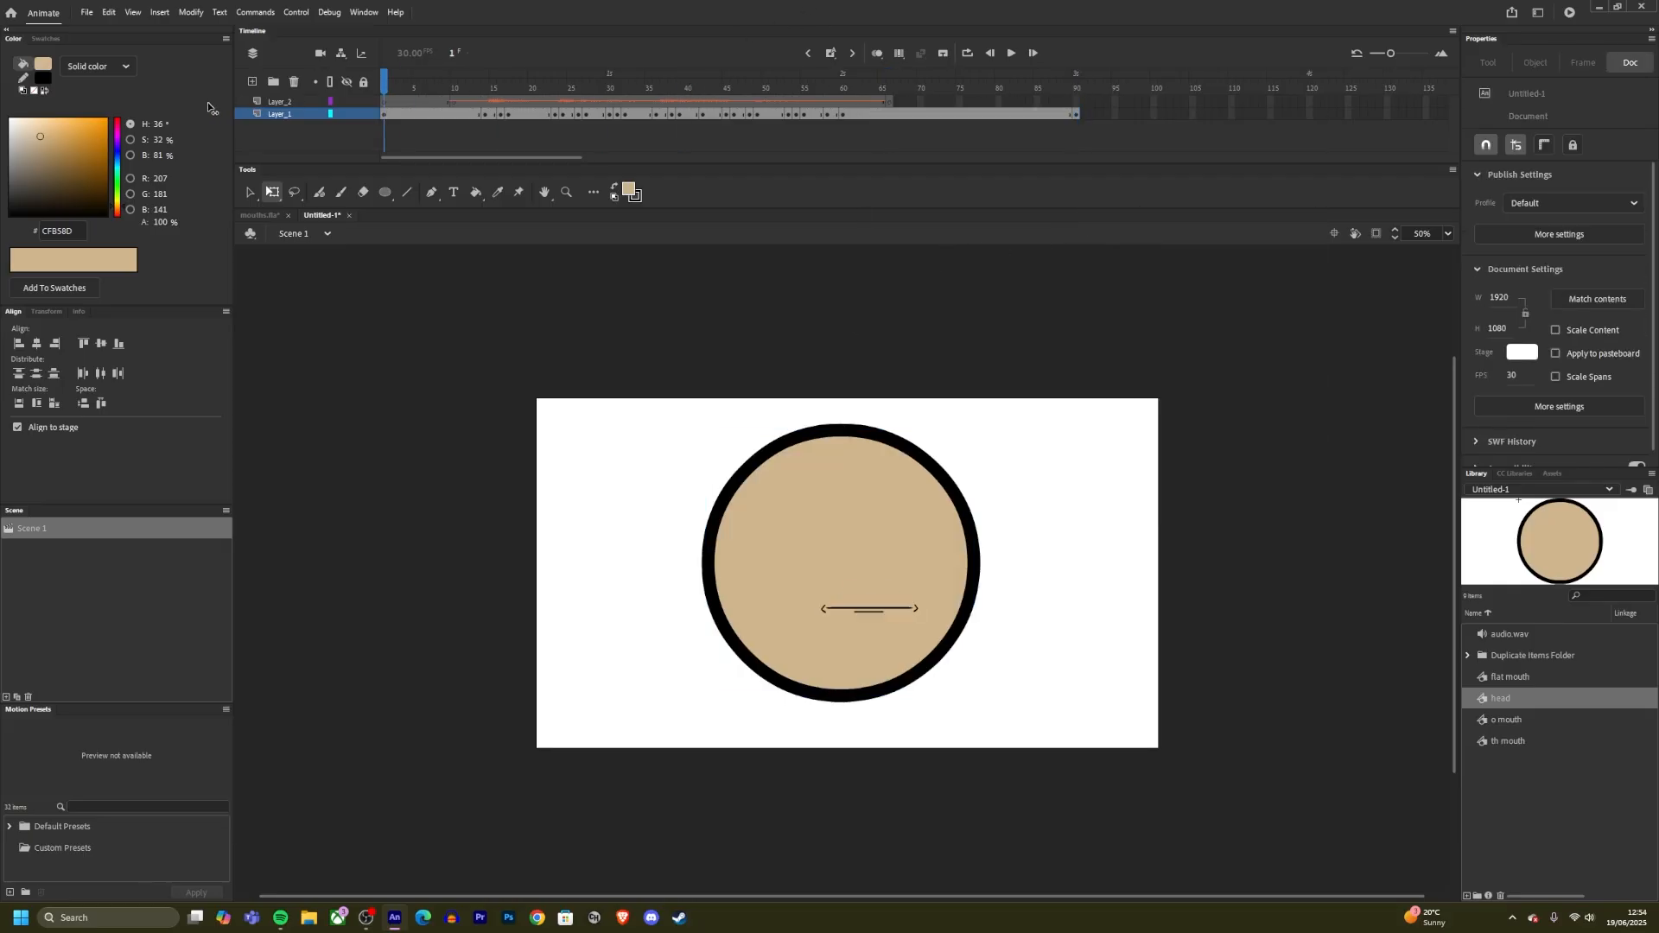
pyautogui.click(1012, 53)
pyautogui.click(1012, 54)
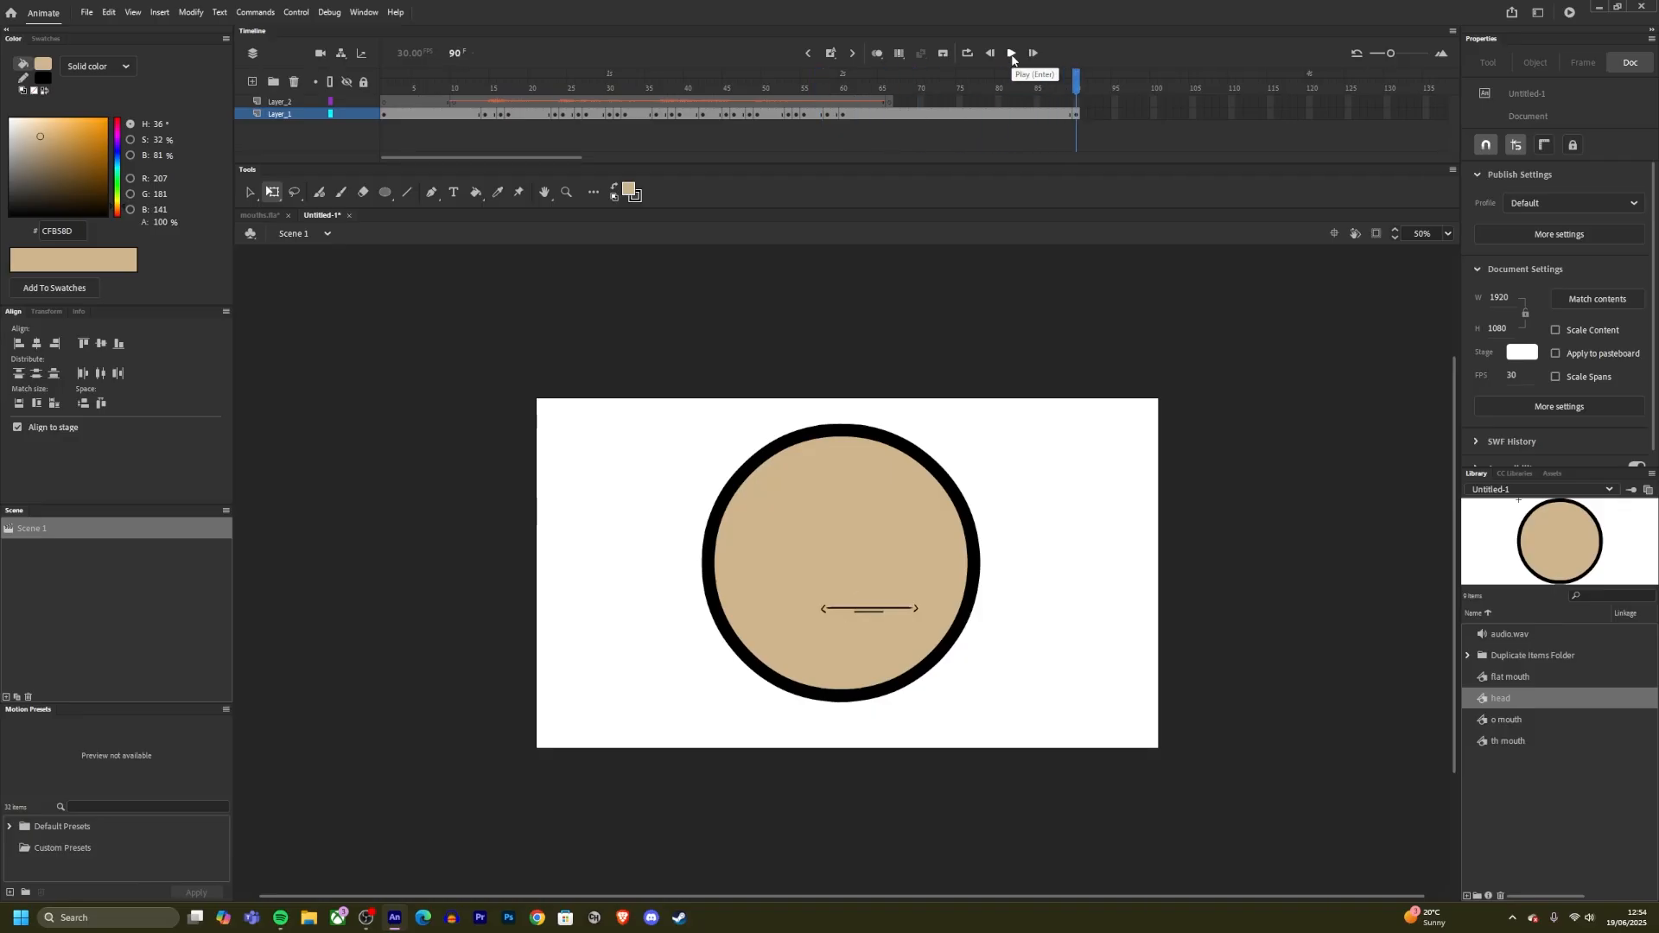
# Step: Insert three frames before the waveform on the audio layer to delay the sound
pyautogui.moveTo(557, 81)
pyautogui.mouseDown()
pyautogui.moveTo(476, 100)
pyautogui.moveTo(501, 127)
pyautogui.moveTo(597, 143)
pyautogui.moveTo(286, 127)
pyautogui.mouseUp()
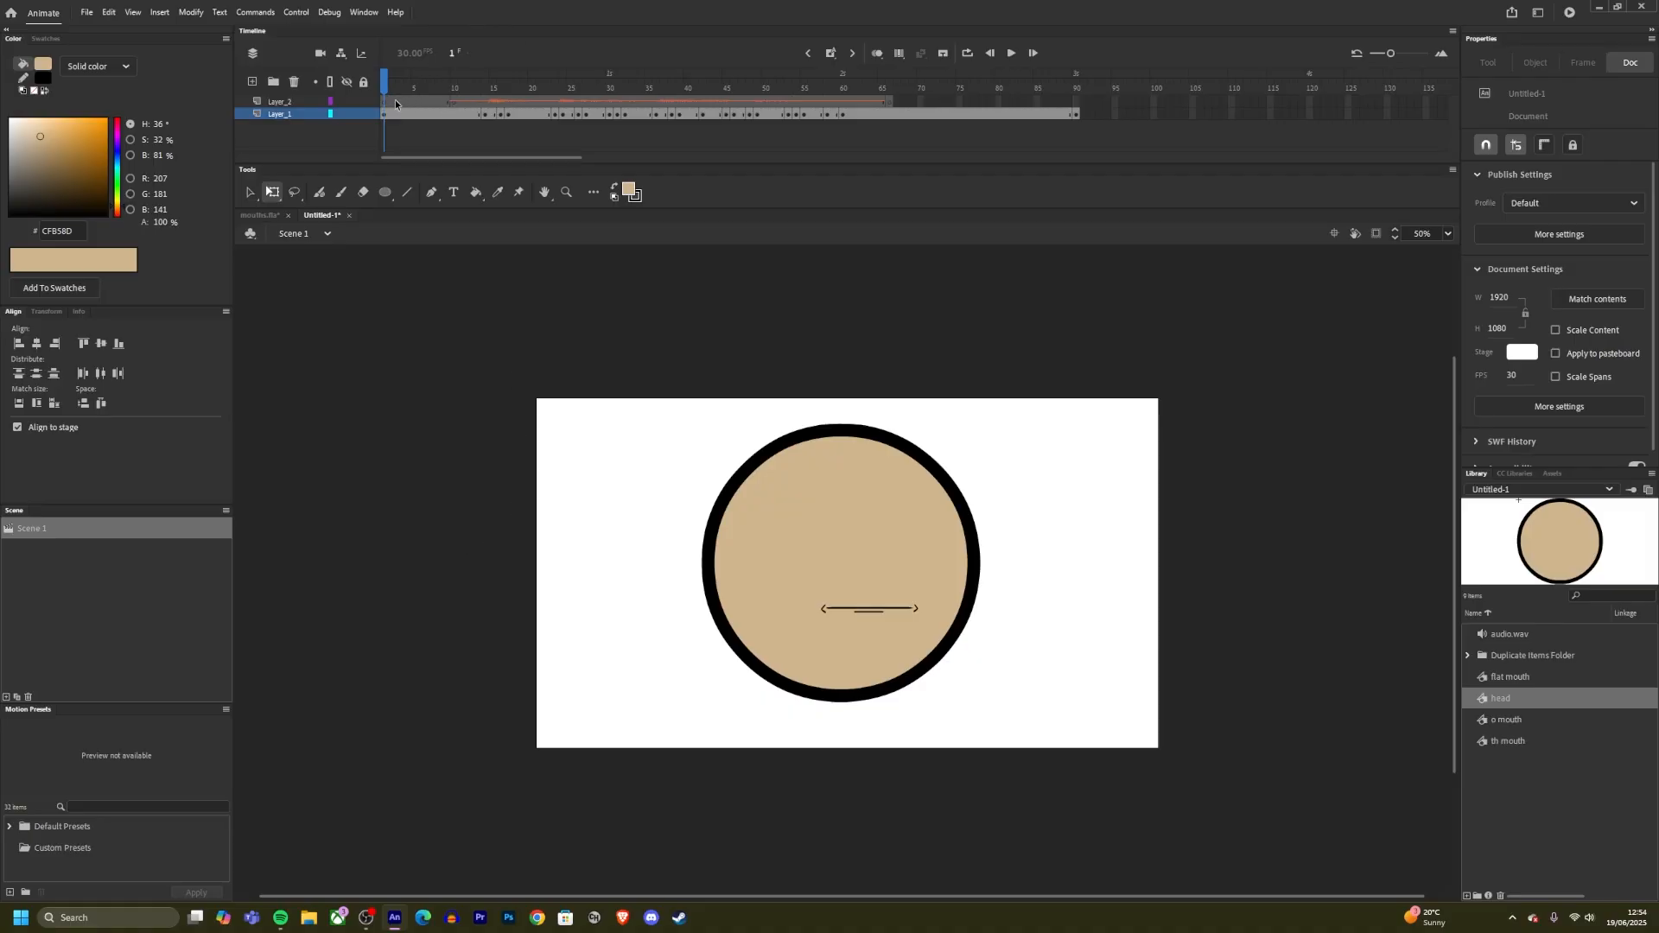
pyautogui.moveTo(403, 106); pyautogui.dragTo(416, 105)
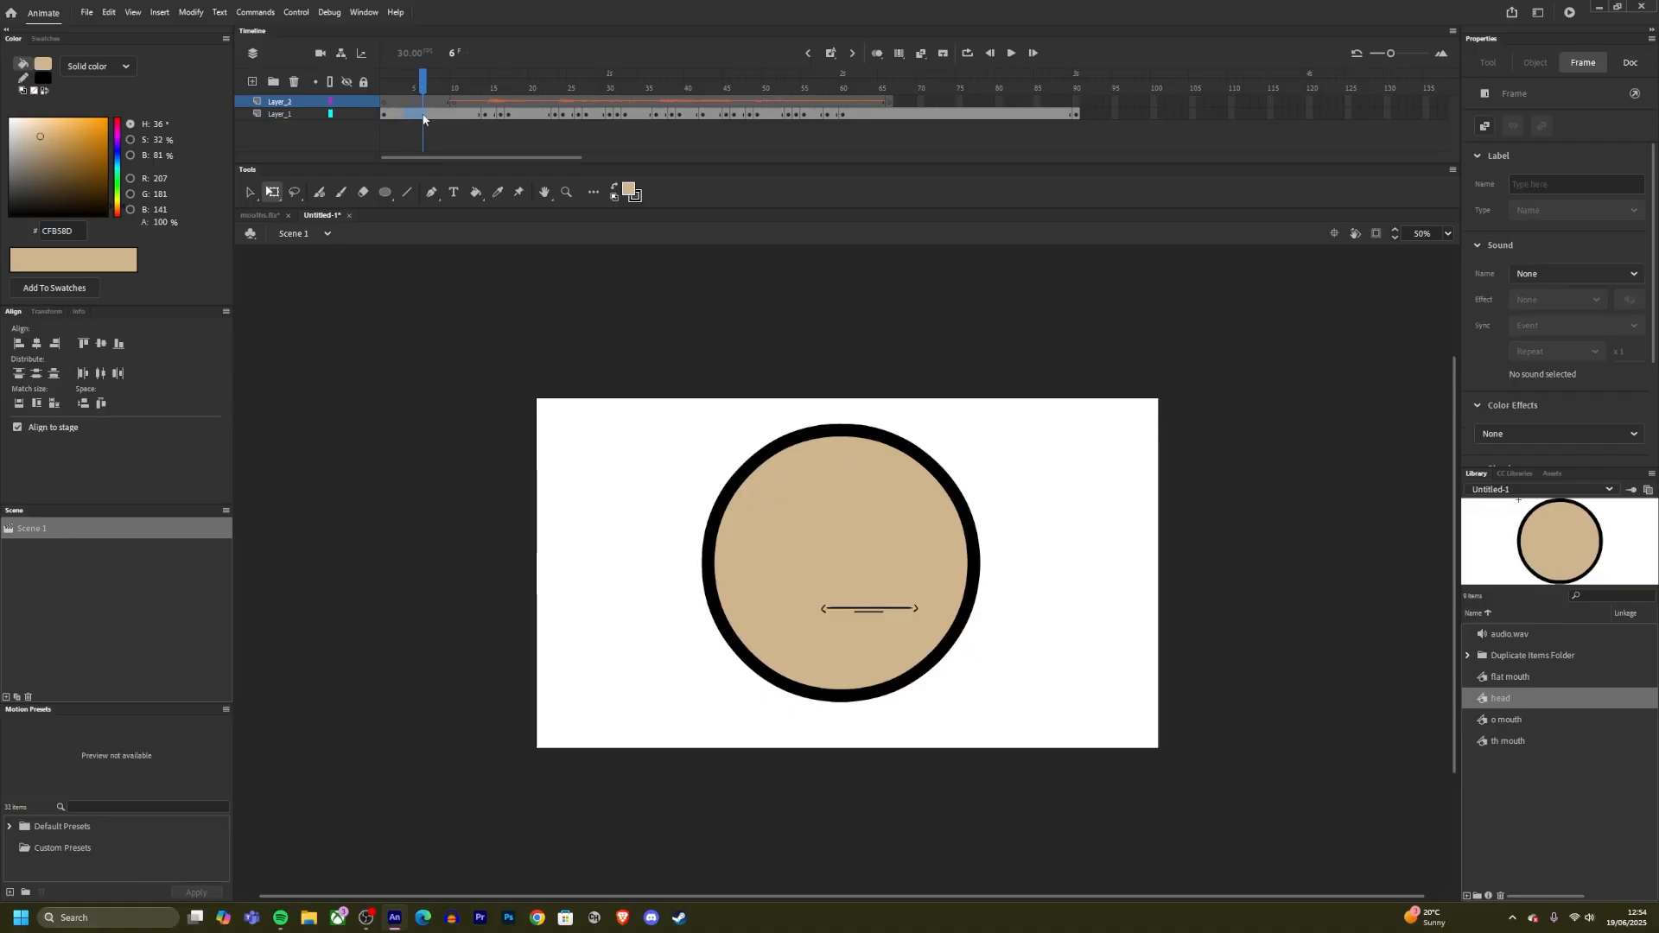
pyautogui.click(423, 118)
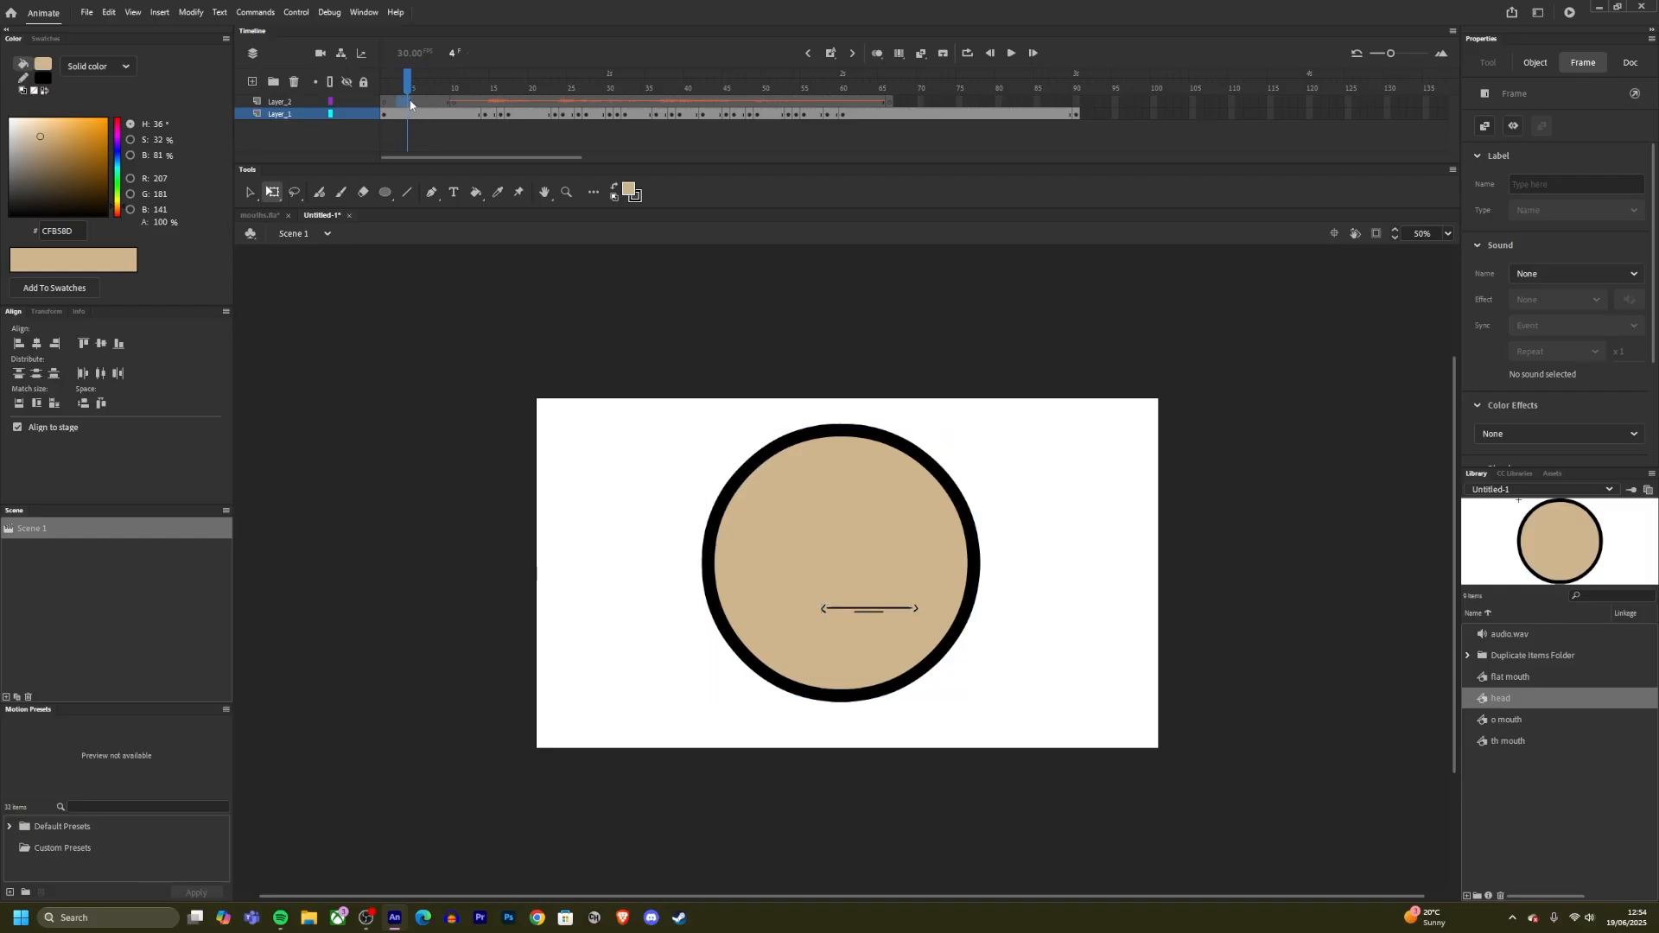
pyautogui.click(409, 101)
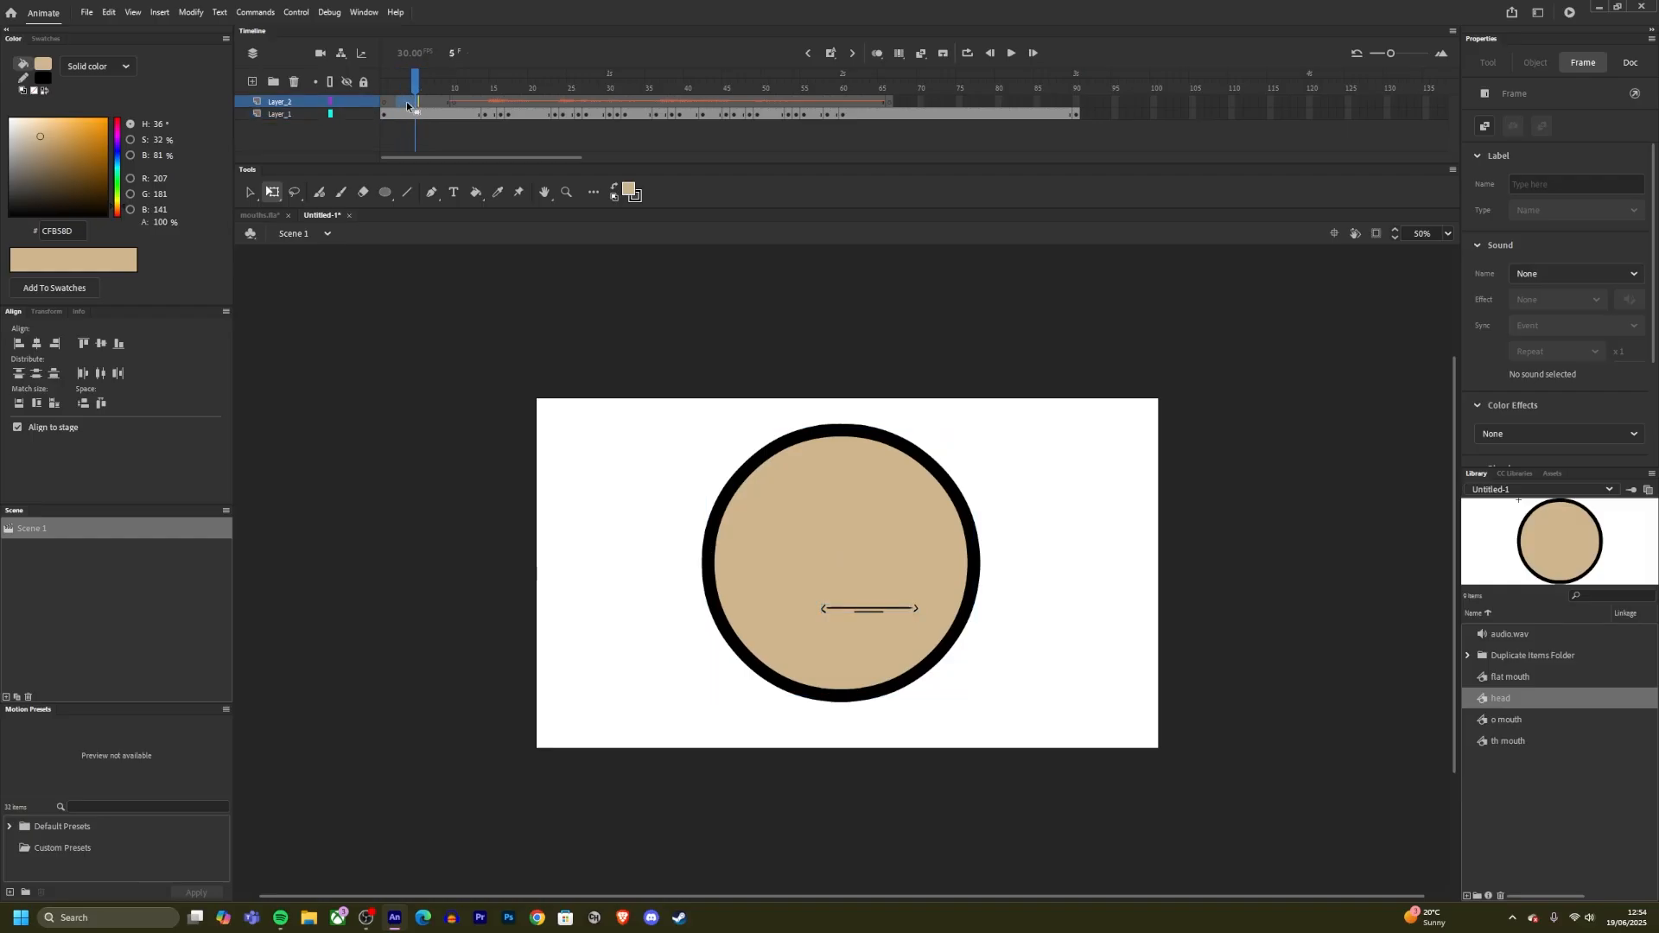
pyautogui.rightClick(406, 101)
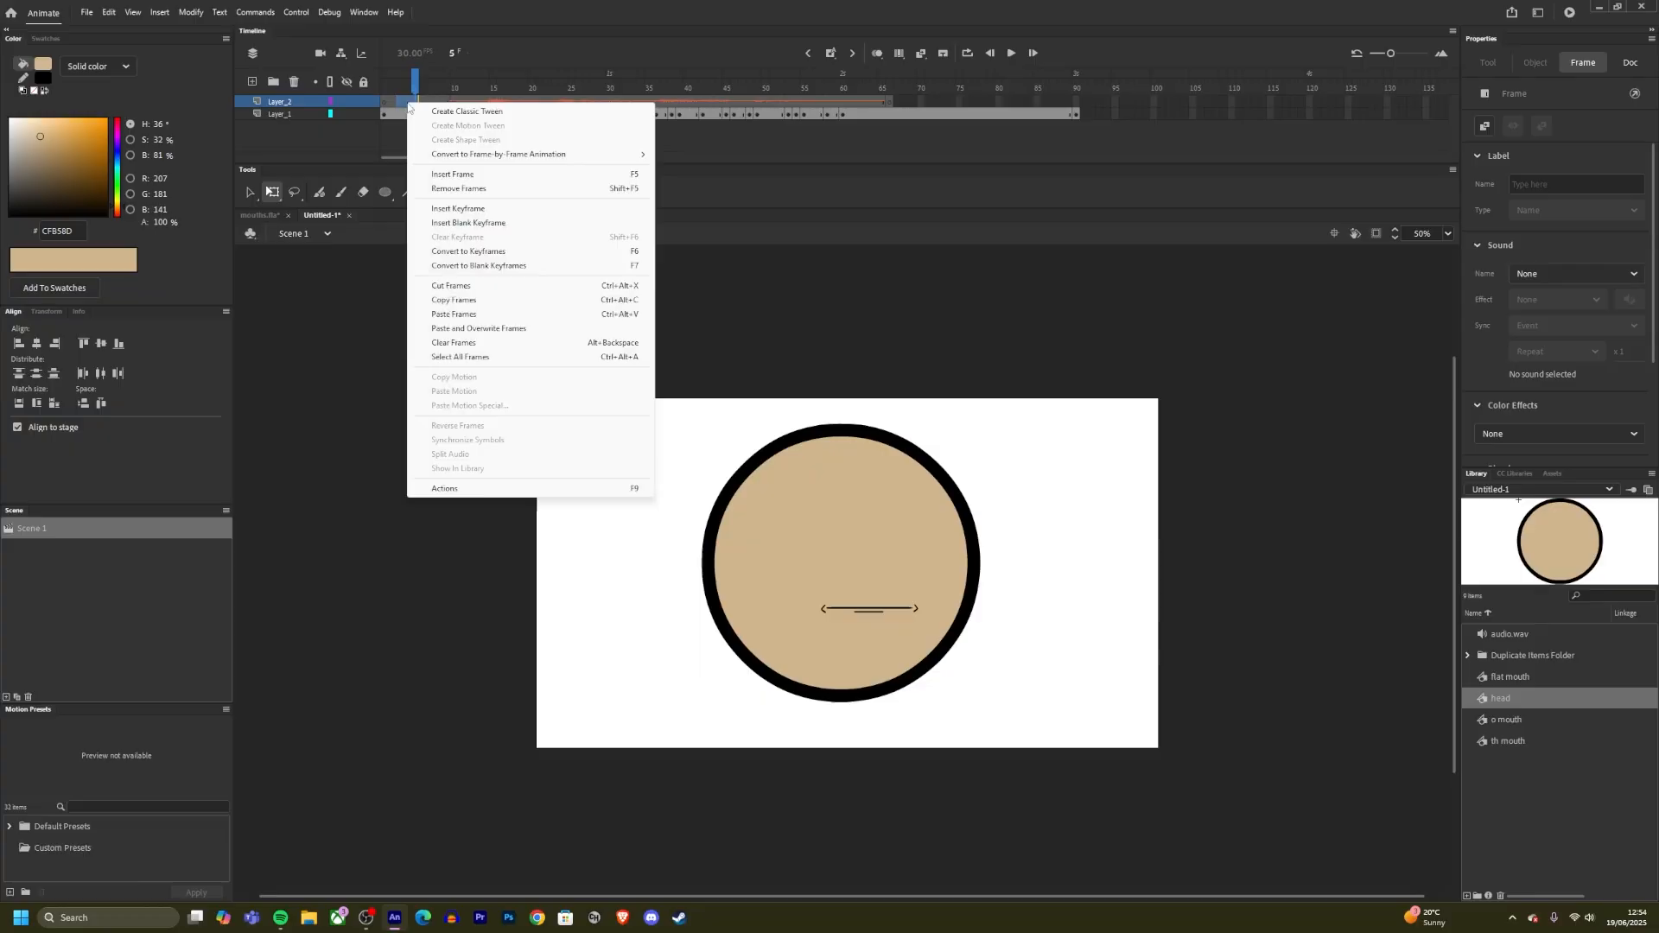
pyautogui.click(444, 175)
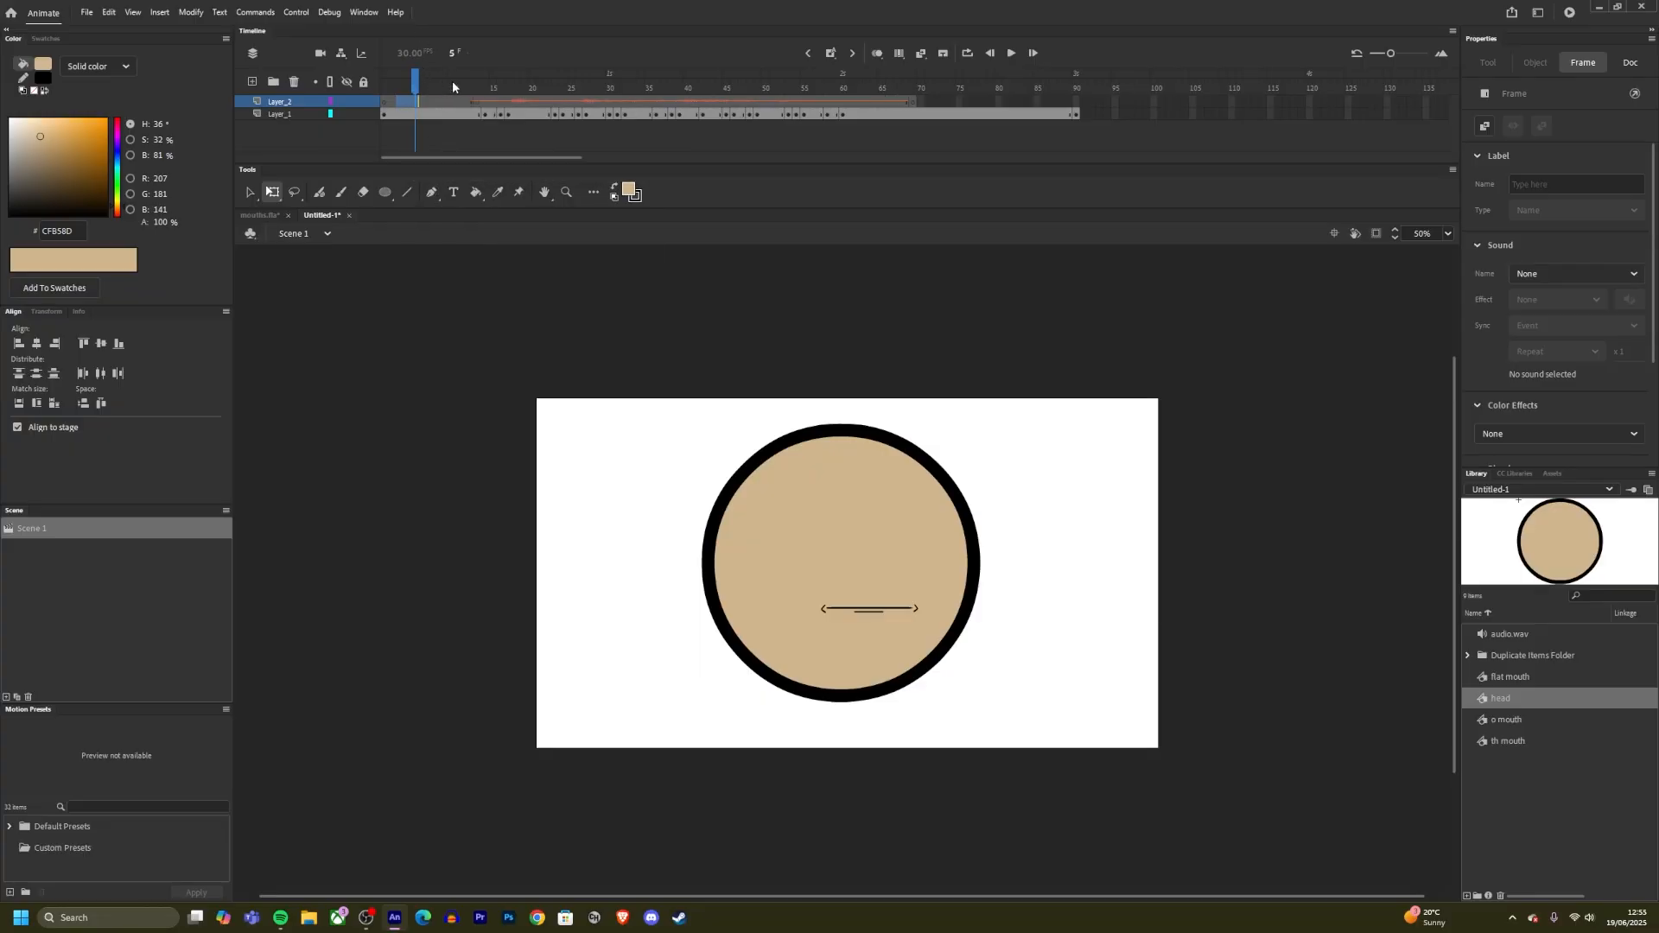
# Step: Replay the animation from frame 1 to check the timing of the shifted audio
pyautogui.moveTo(335, 100); pyautogui.dragTo(337, 99)
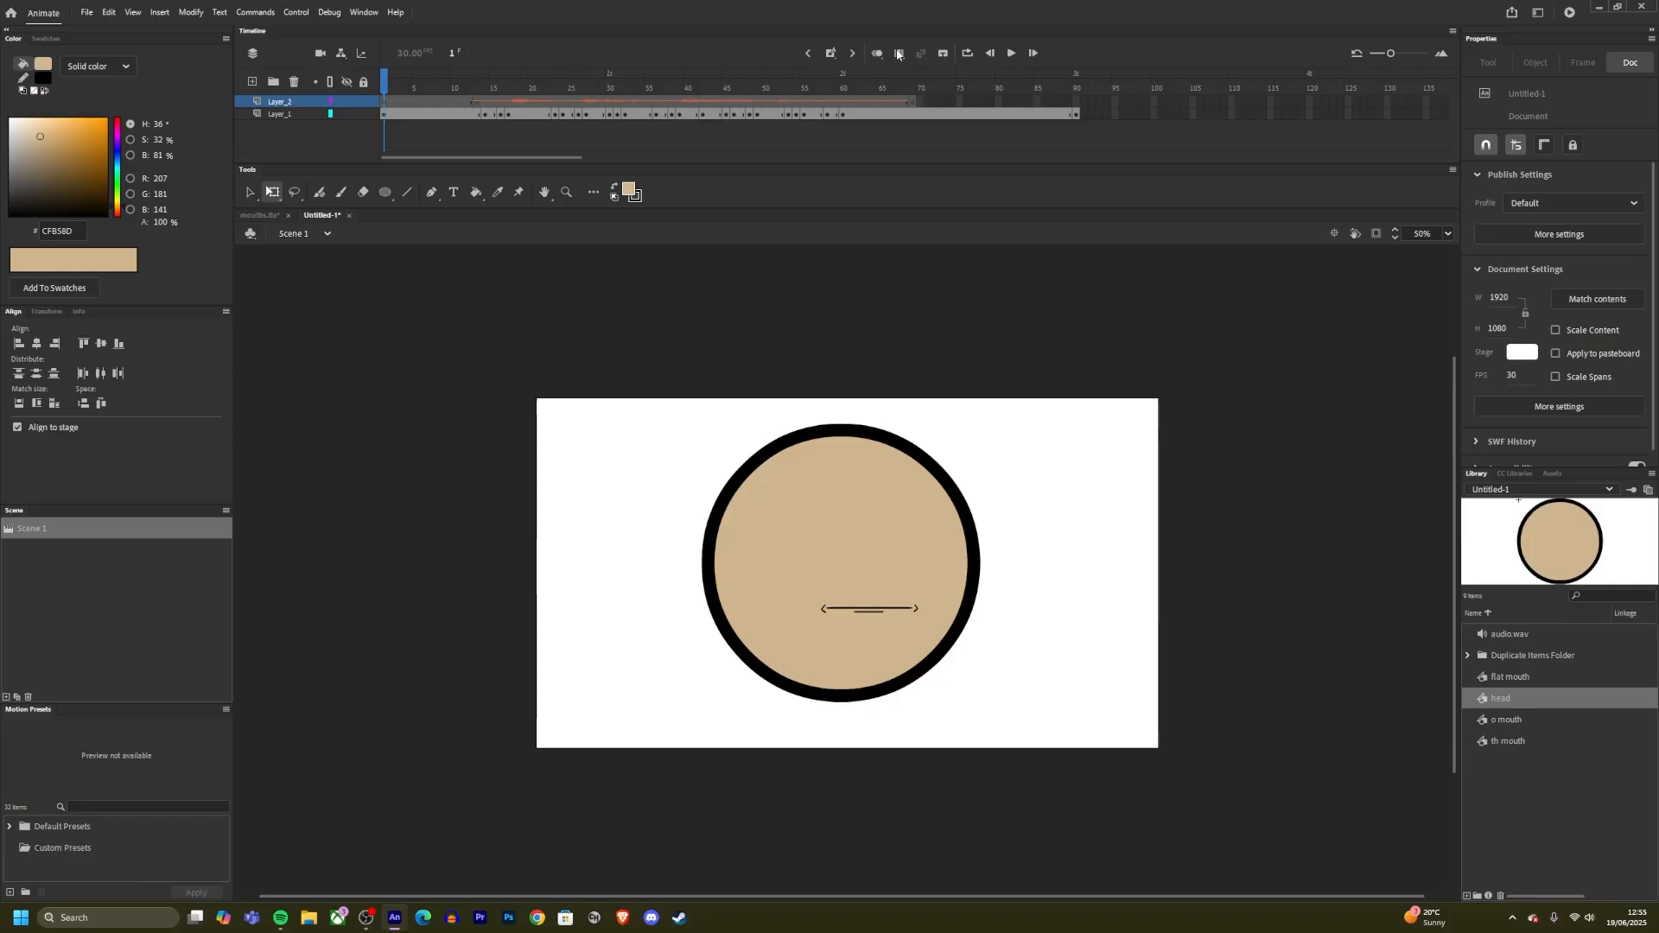
pyautogui.click(1011, 53)
pyautogui.click(1011, 53)
pyautogui.click(86, 12)
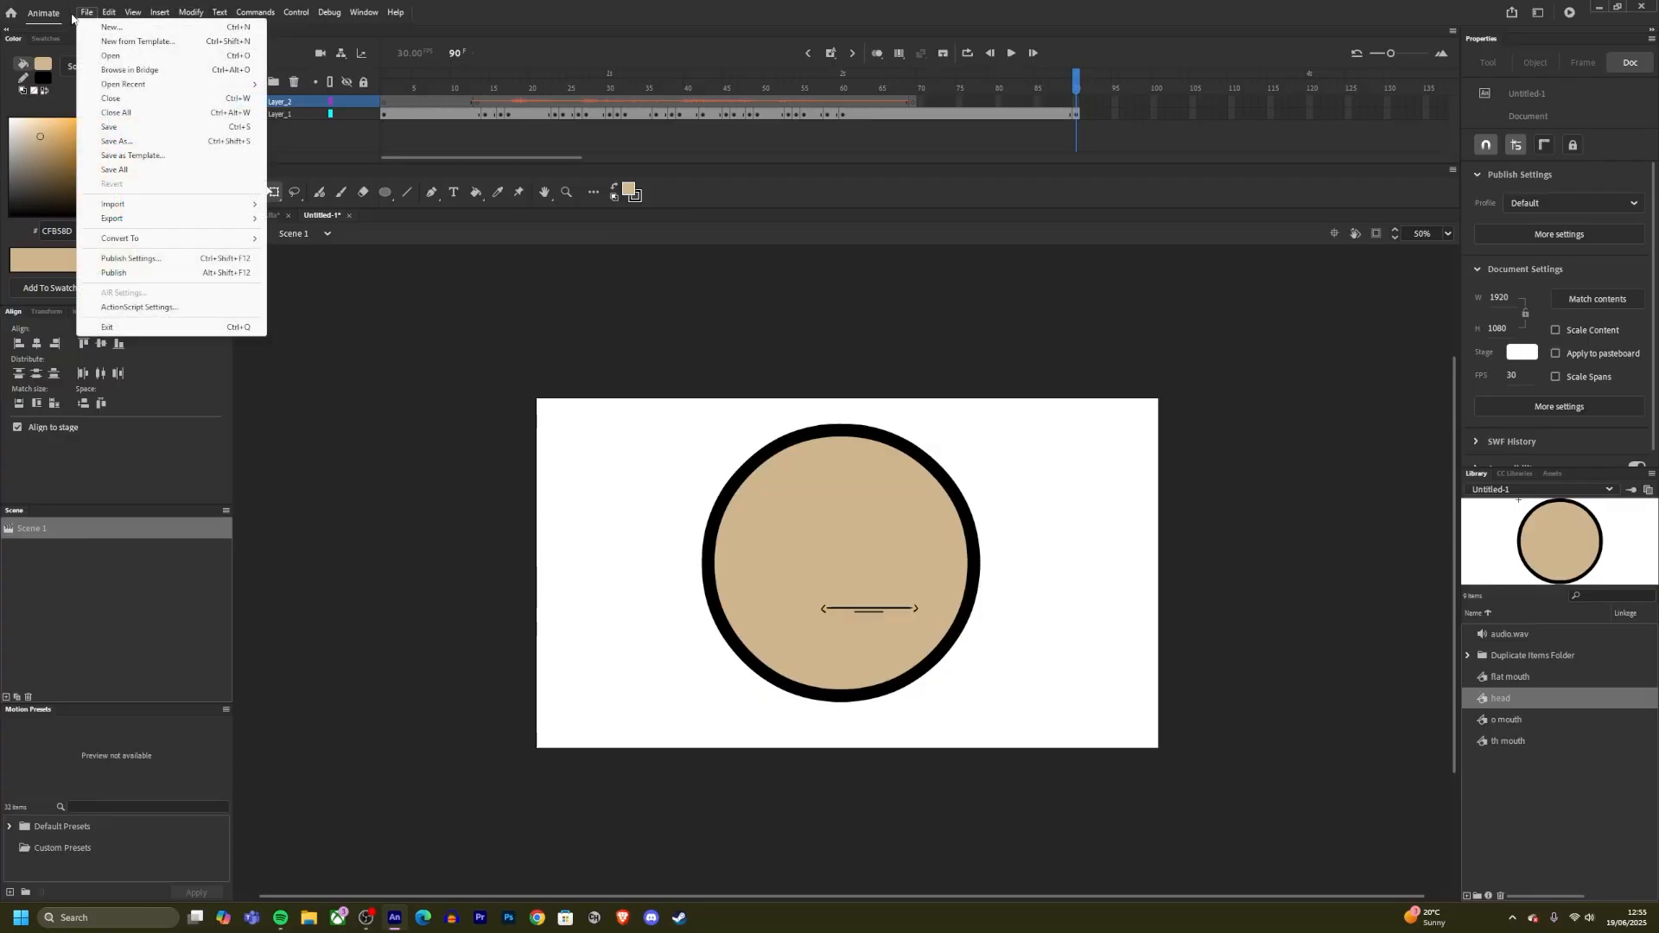
pyautogui.click(77, 14)
pyautogui.click(83, 19)
pyautogui.click(115, 140)
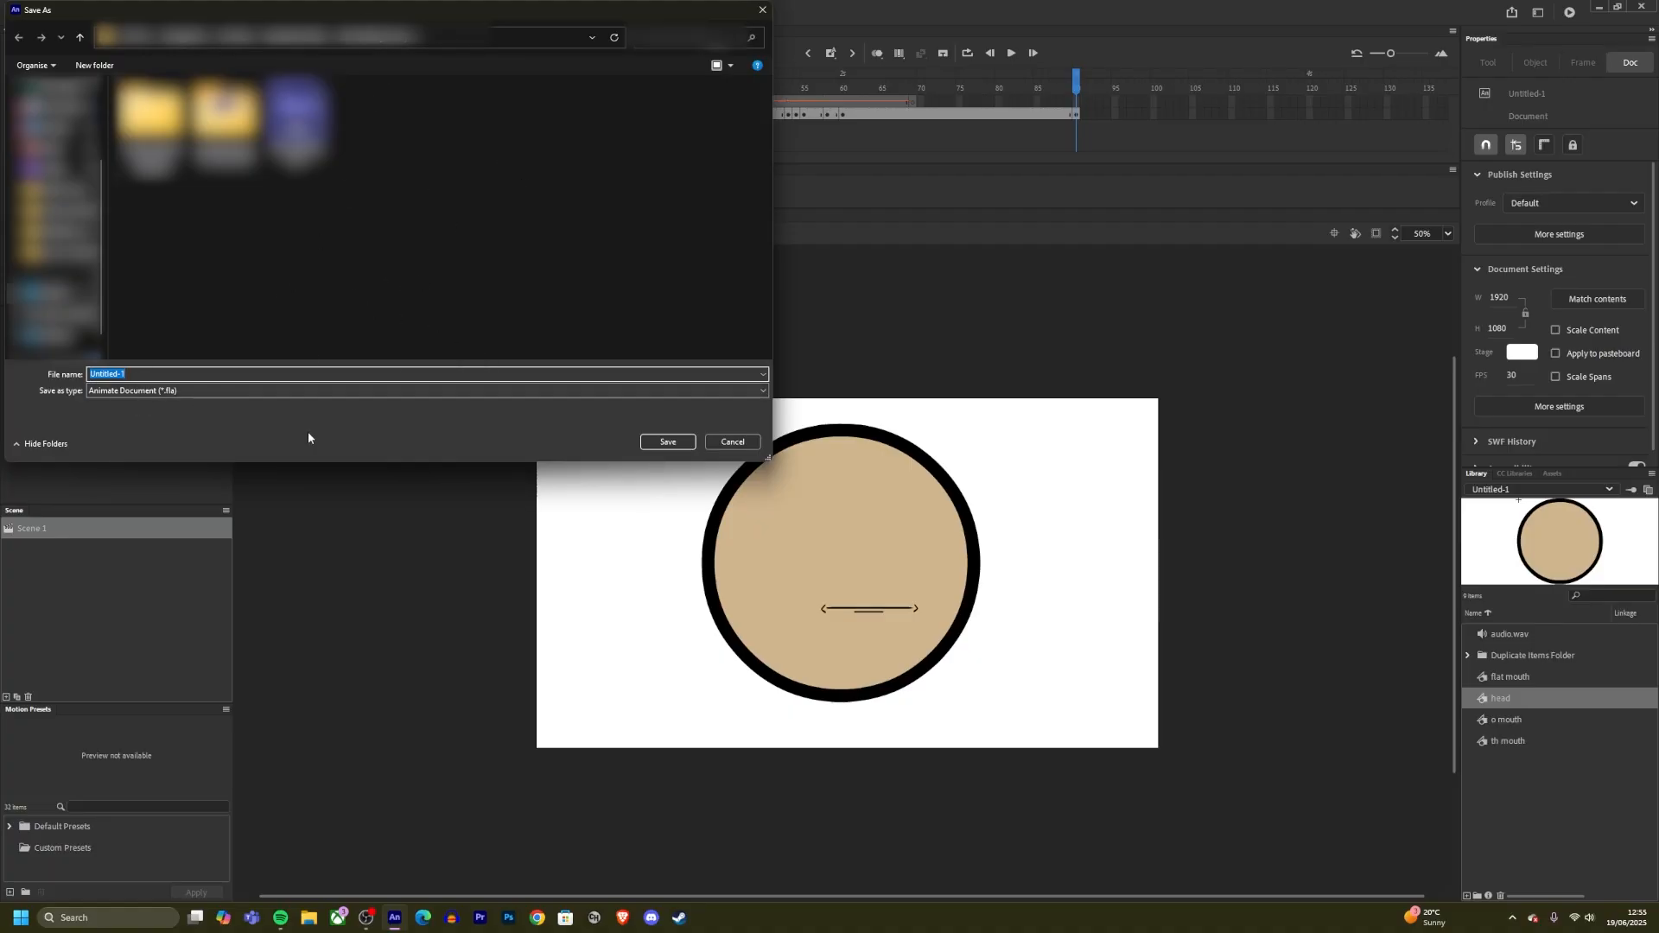
pyautogui.click(747, 445)
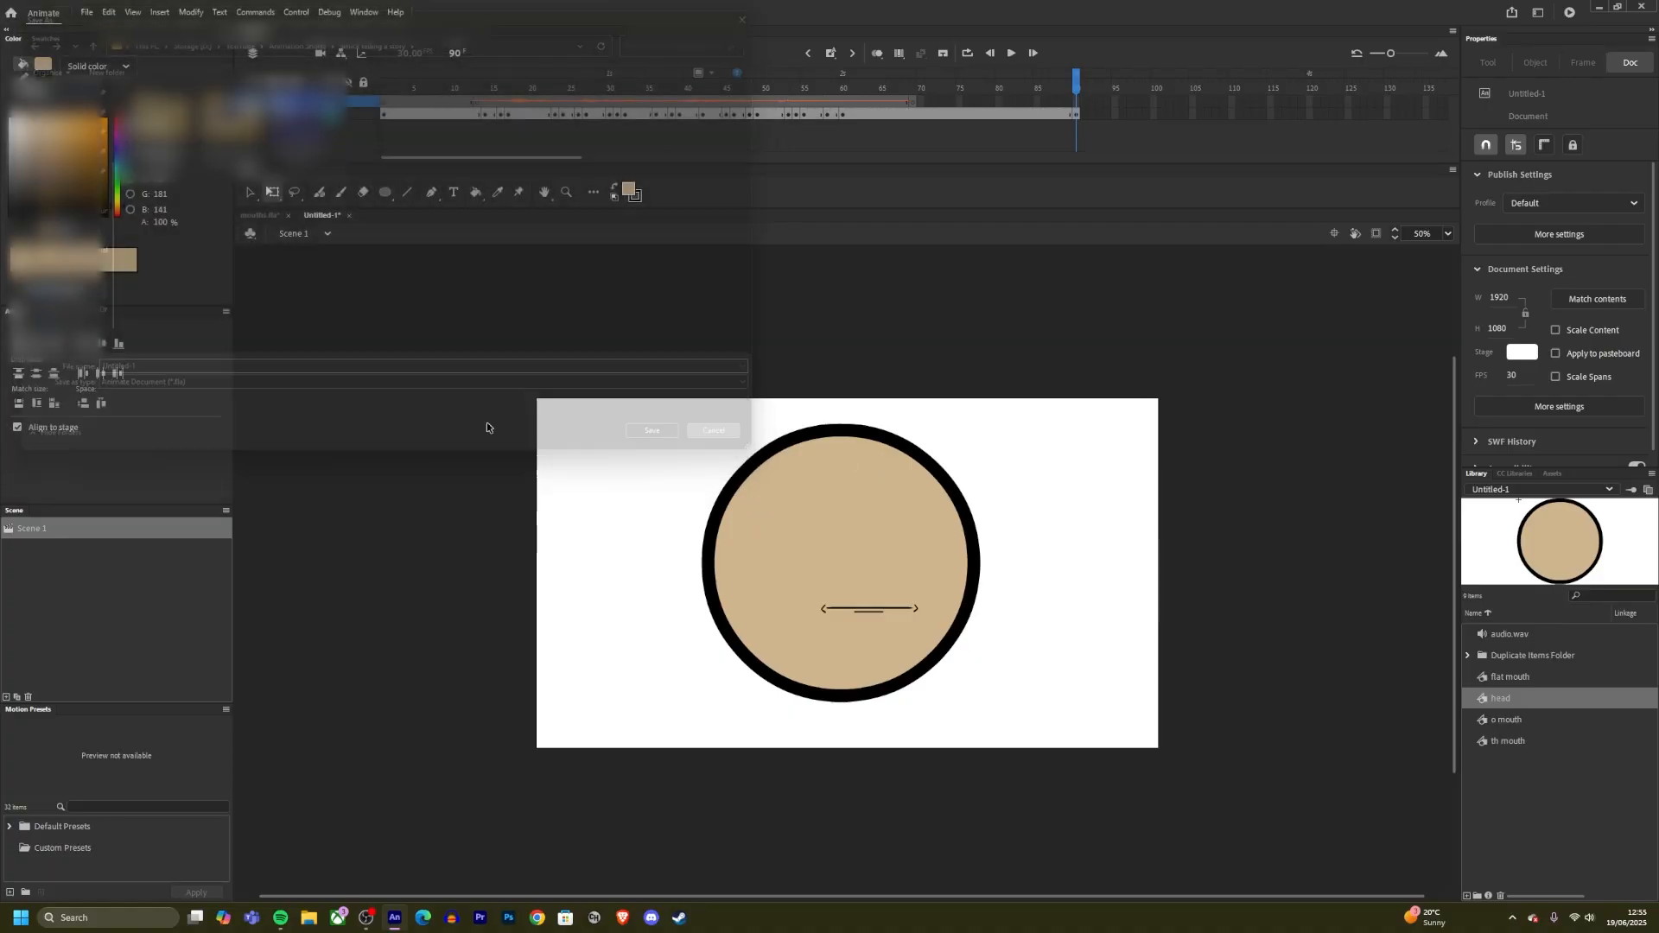
# Step: Export the entire movie as a 1920 x 1080 QuickTime video using the Default (Animate) preset
pyautogui.click(89, 13)
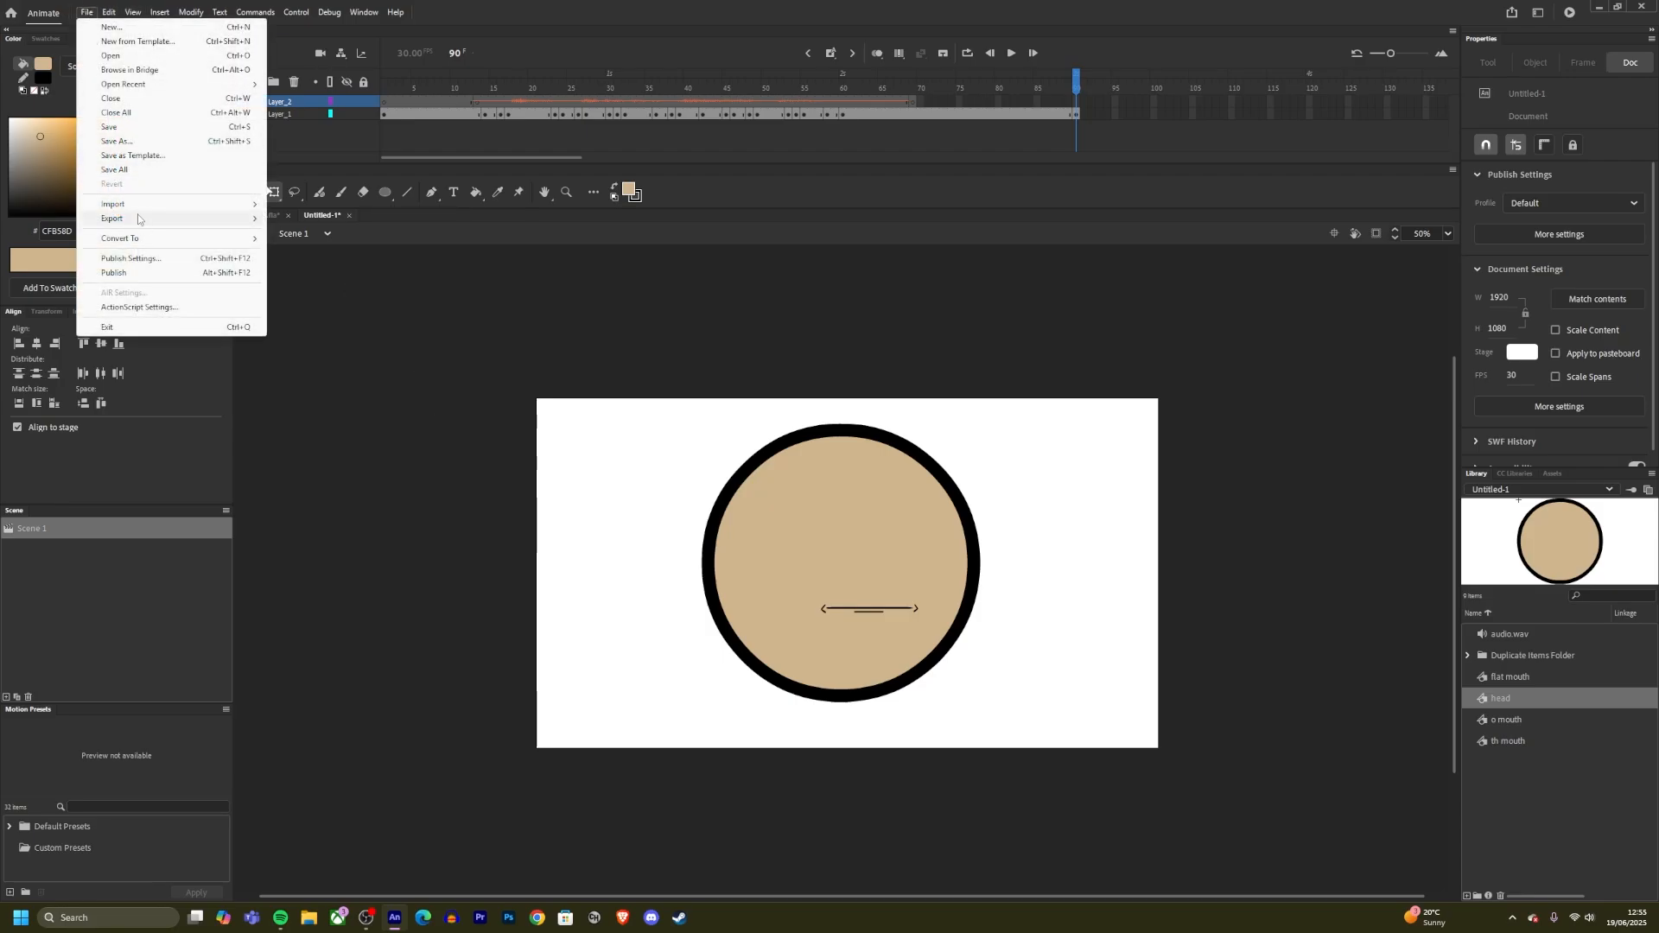
pyautogui.moveTo(225, 223)
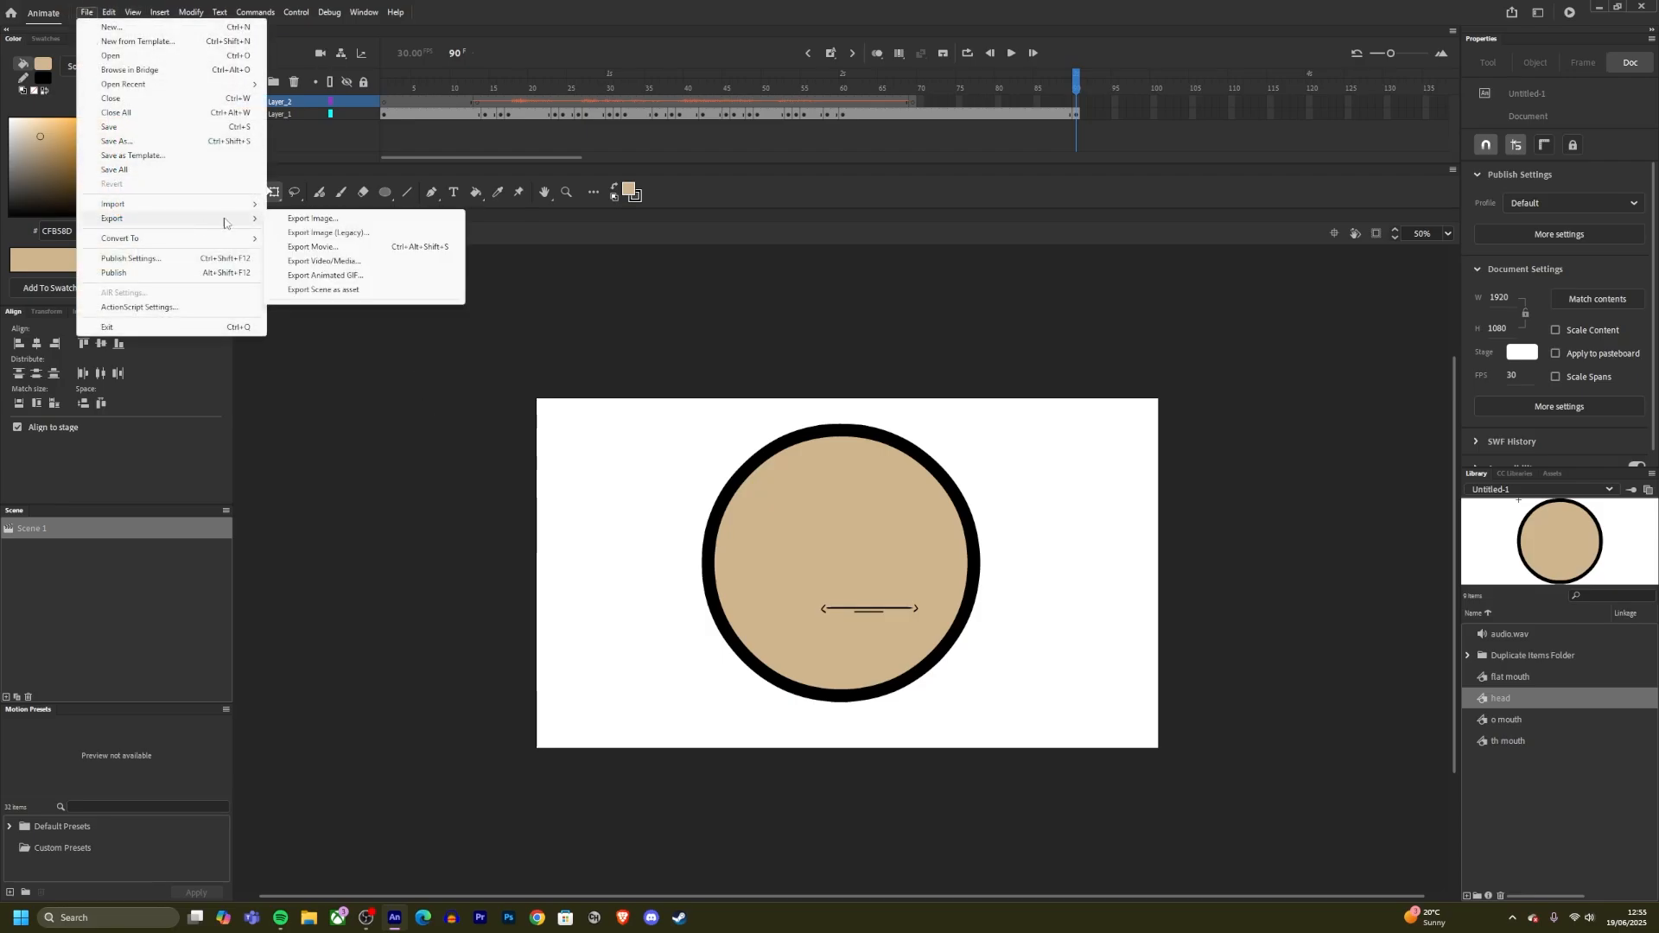
pyautogui.click(325, 262)
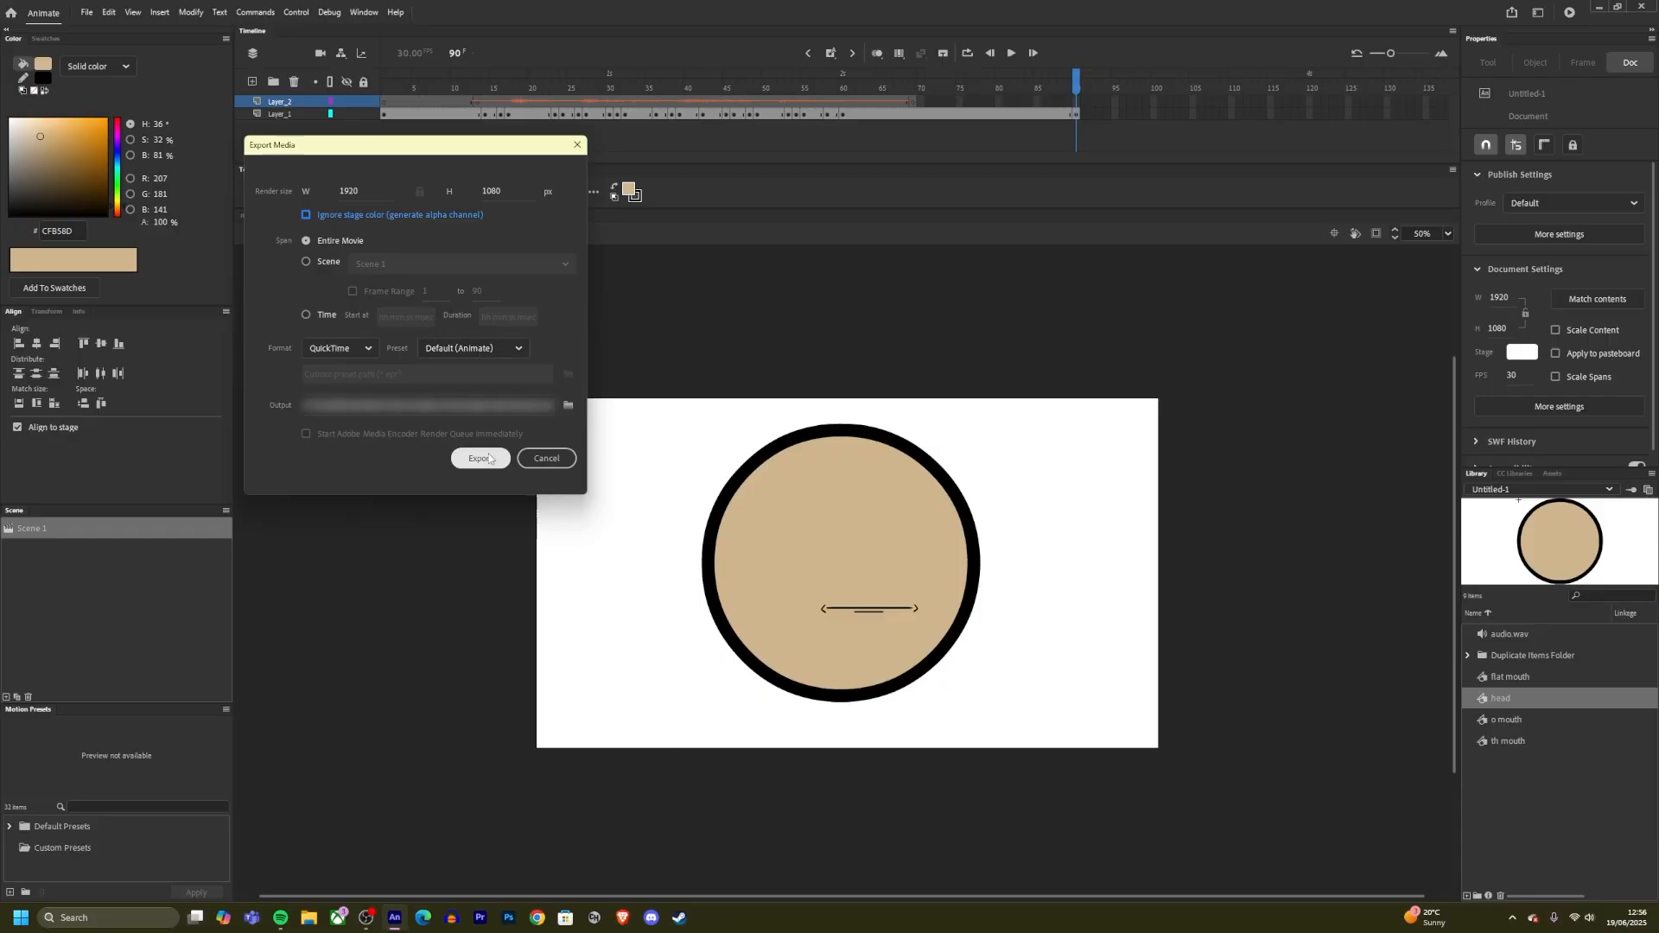
pyautogui.click(567, 410)
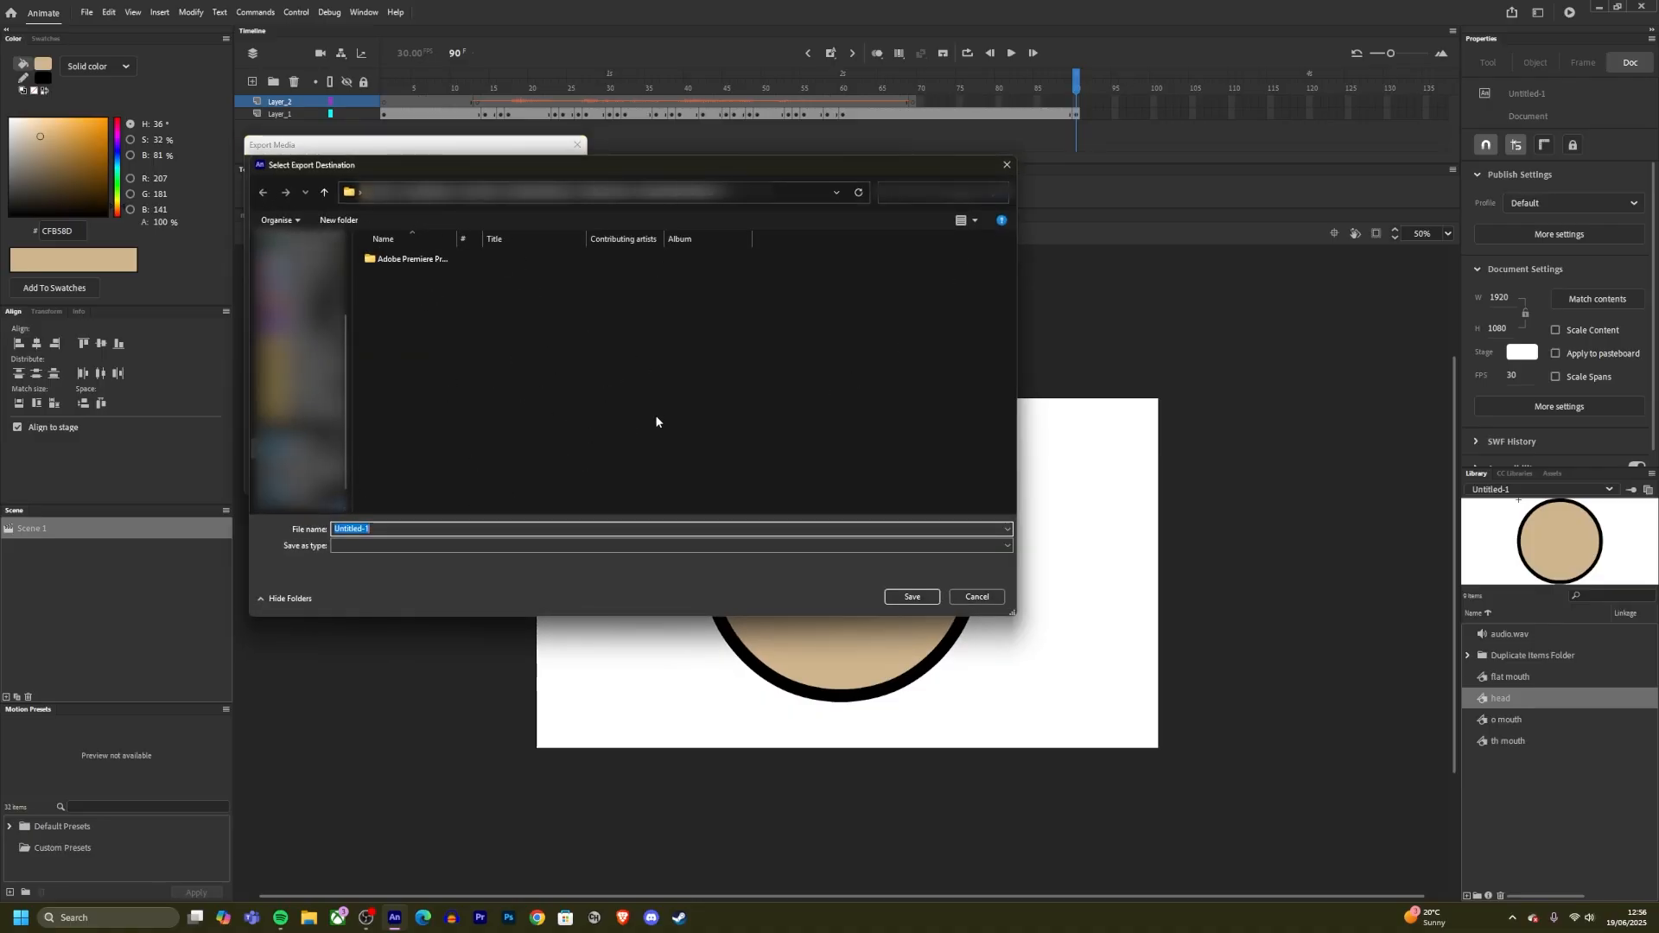
pyautogui.click(960, 601)
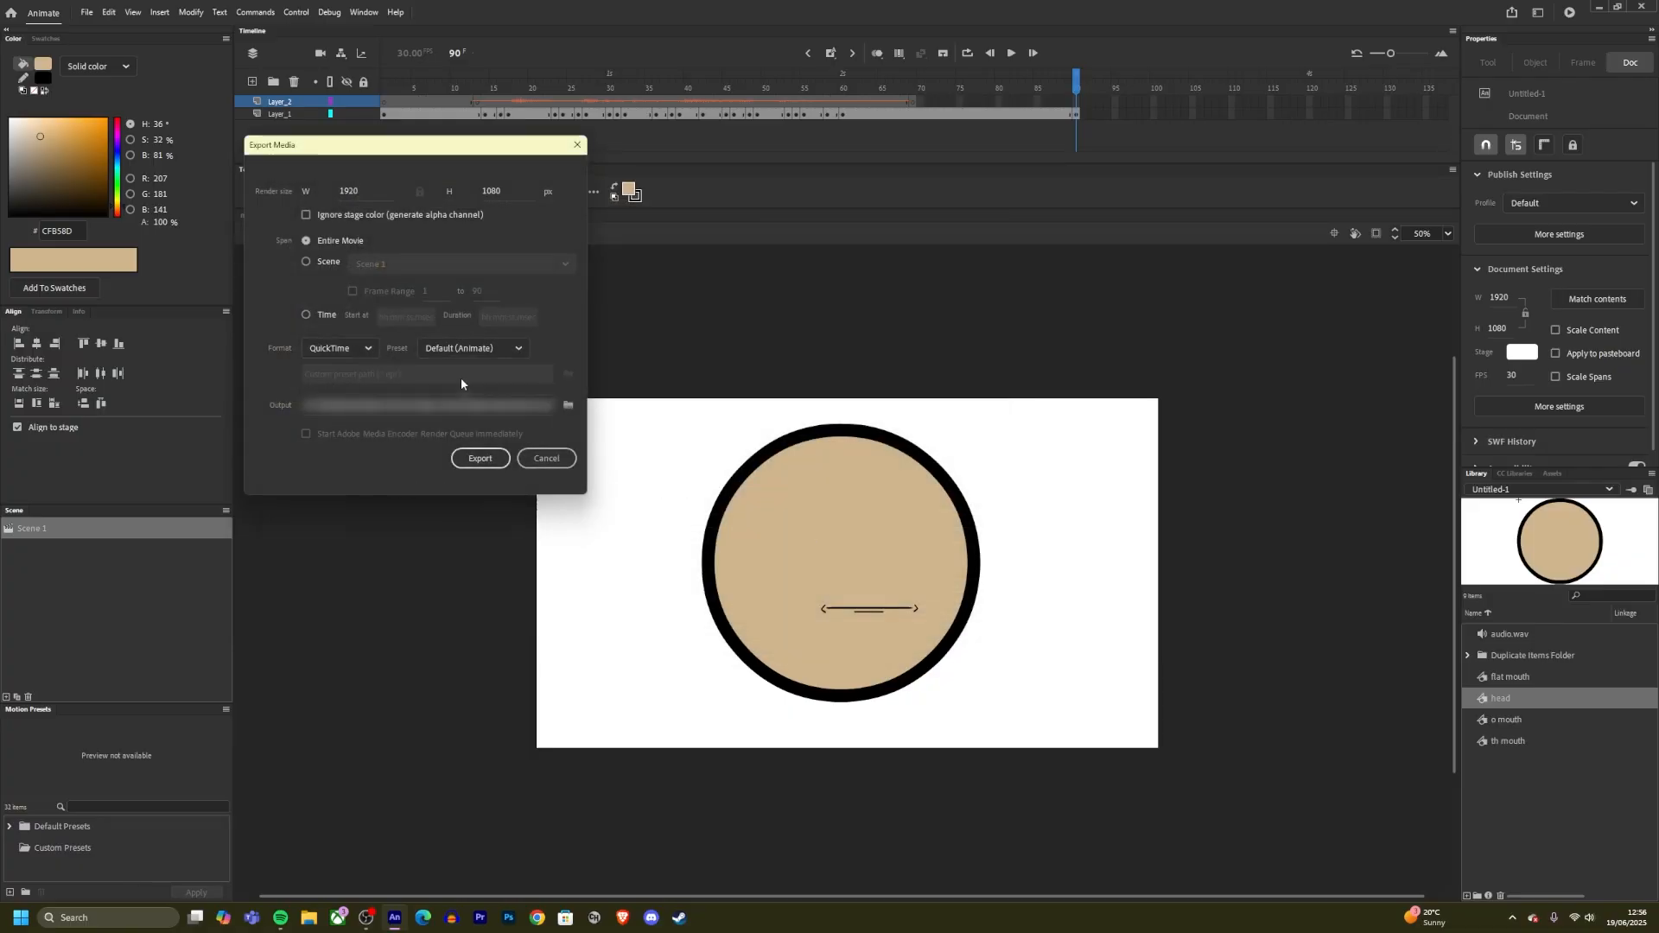
pyautogui.click(480, 459)
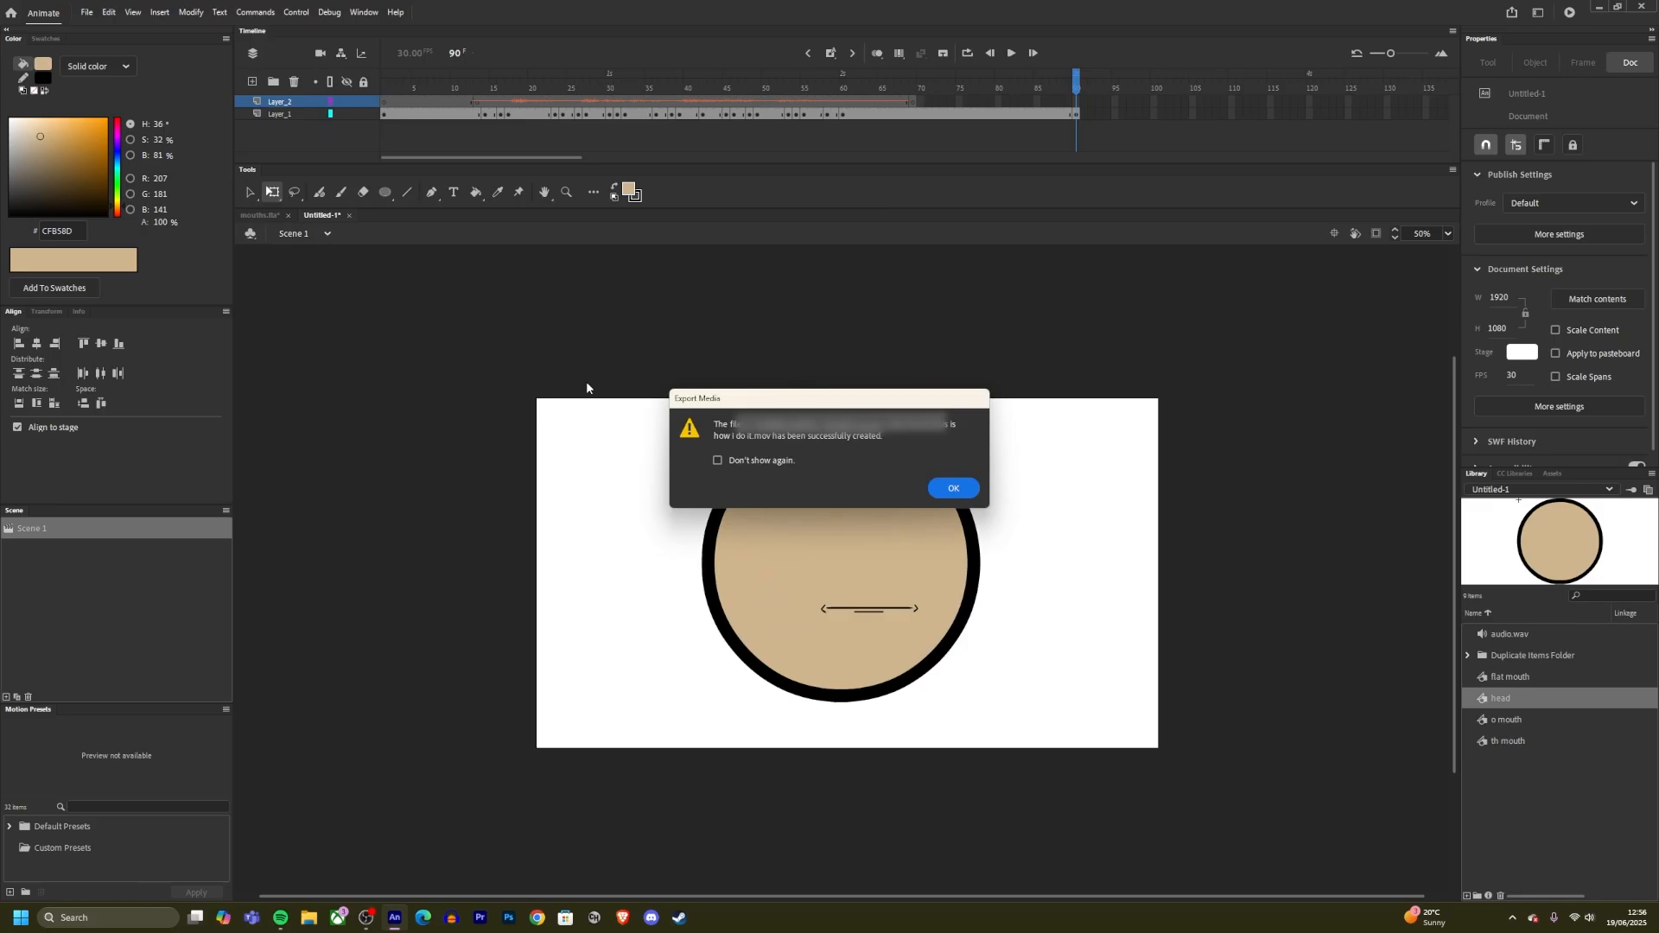
pyautogui.click(955, 489)
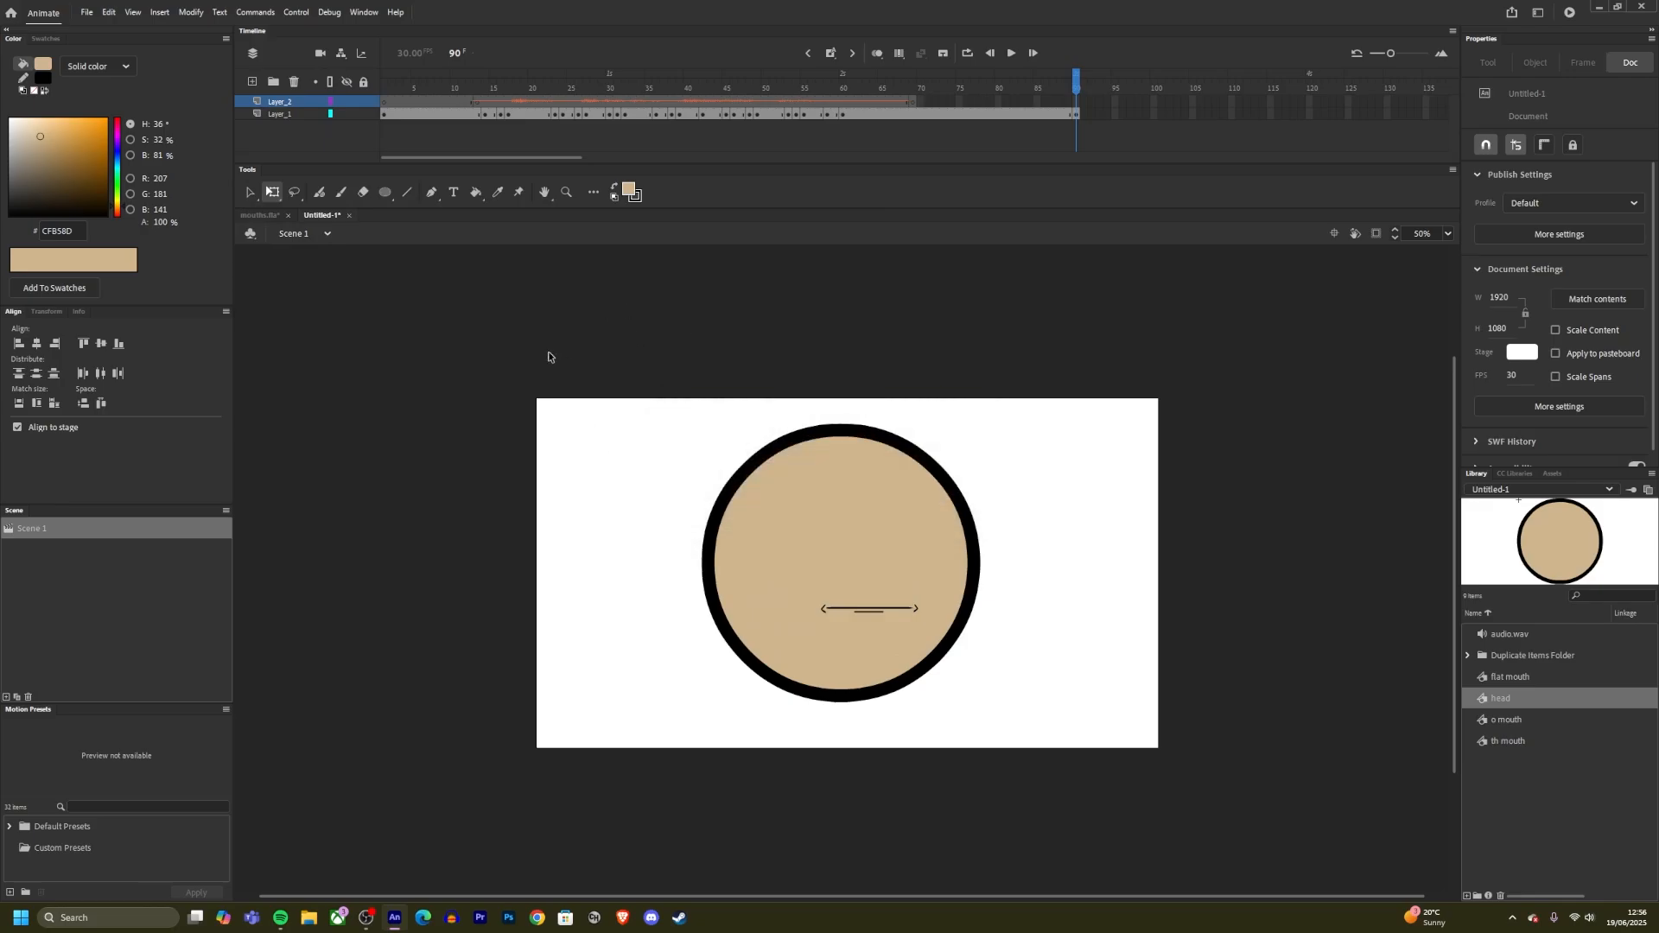